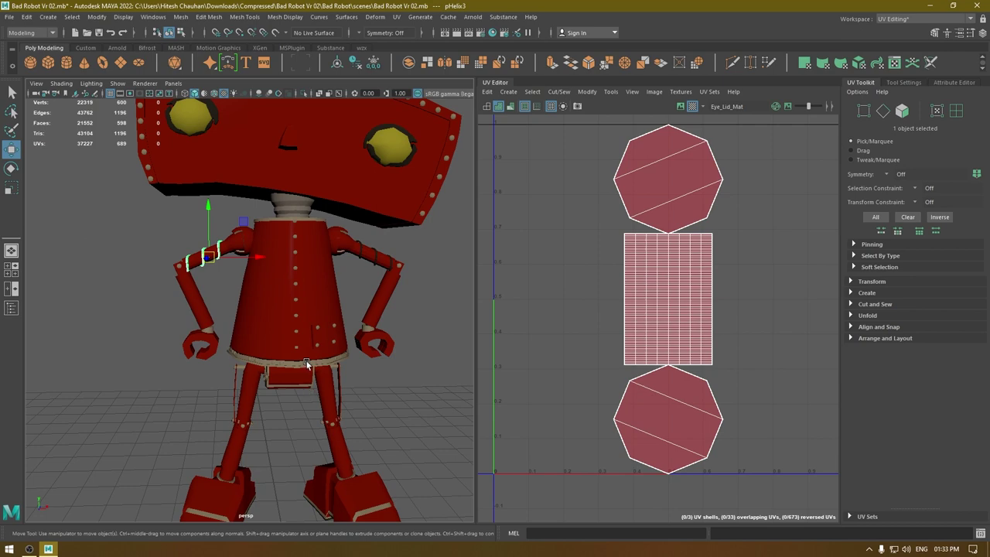
Examine the red robot model from several angles, including the selected coil around its upper arm.
alt+drag(272, 292, 271, 301)
scroll(270, 302, down, 3)
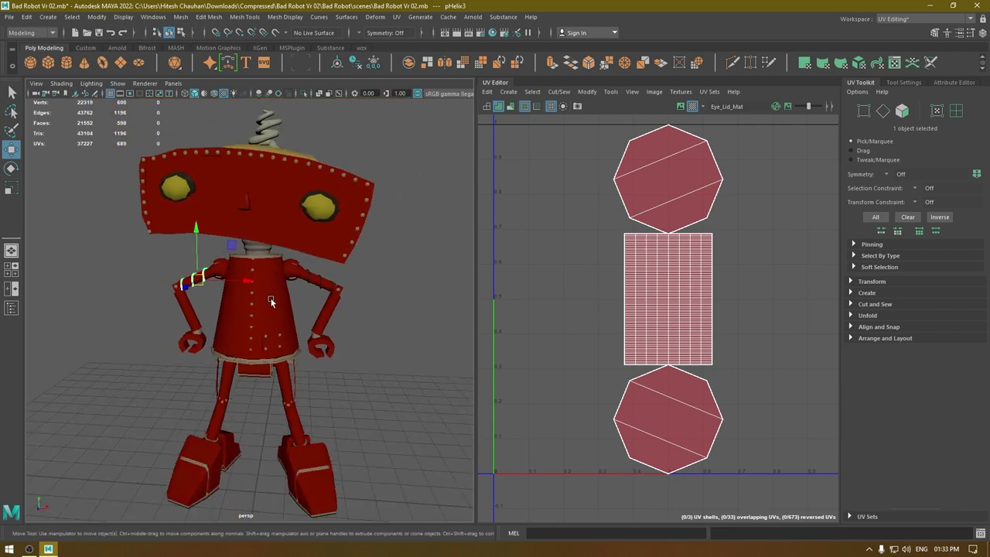
scroll(285, 225, up, 3)
alt+drag(286, 225, 327, 256)
scroll(328, 257, down, 4)
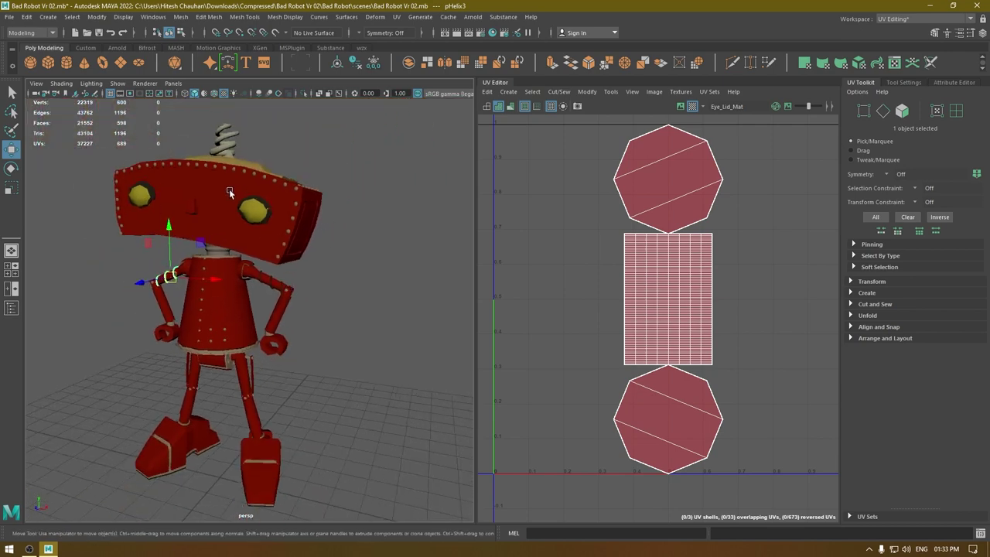
alt+drag(229, 191, 235, 251)
alt+drag(232, 285, 266, 274)
scroll(266, 274, up, 3)
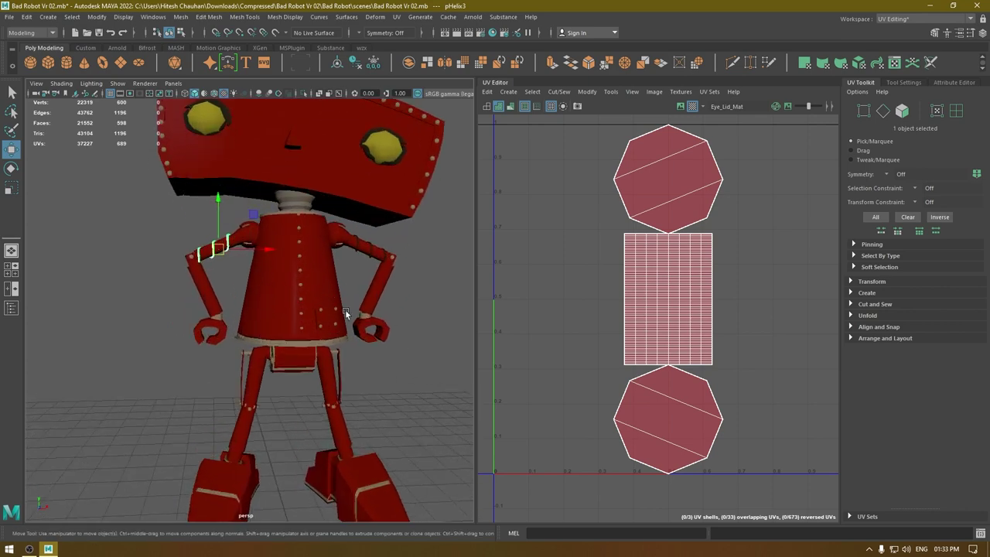
alt+drag(337, 292, 335, 309)
alt+drag(156, 281, 351, 313)
Hide everything except the selected arm coil and frame the coil in the perspective view.
scroll(220, 312, up, 5)
alt+middle_drag(391, 301, 300, 319)
scroll(300, 319, down, 2)
alt+drag(300, 319, 295, 268)
alt+drag(232, 267, 307, 297)
key(alt+h)
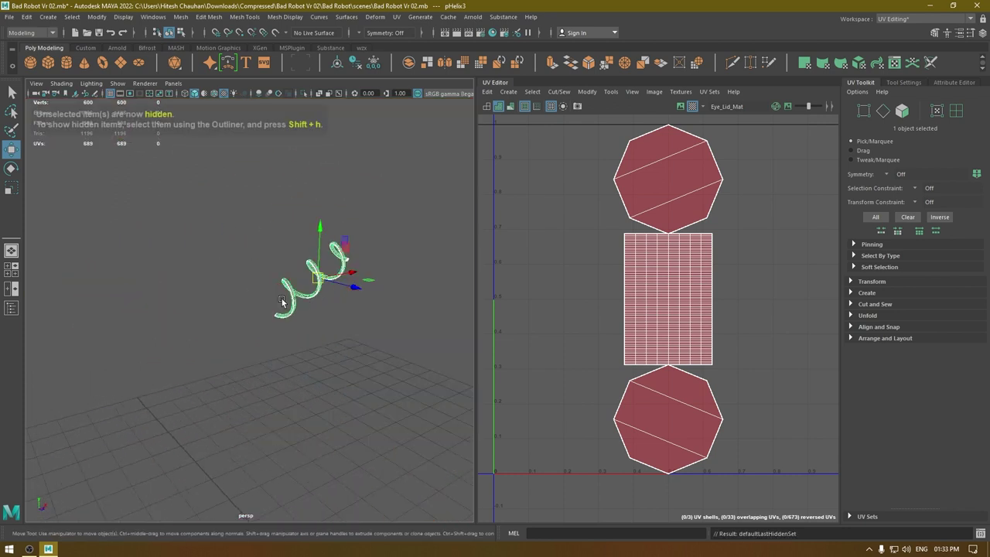
key(f)
Apply a camera-based UV projection to the whole coil.
alt+drag(286, 303, 427, 284)
alt+middle_drag(427, 284, 378, 257)
scroll(365, 314, up, 1)
alt+drag(363, 319, 329, 331)
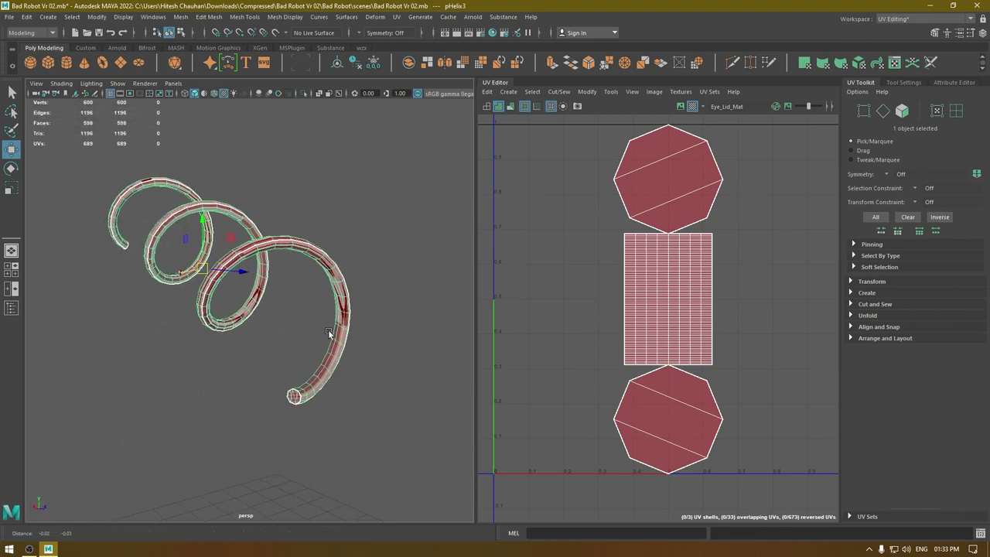
alt+middle_drag(329, 331, 351, 290)
scroll(372, 365, up, 4)
scroll(372, 369, up, 8)
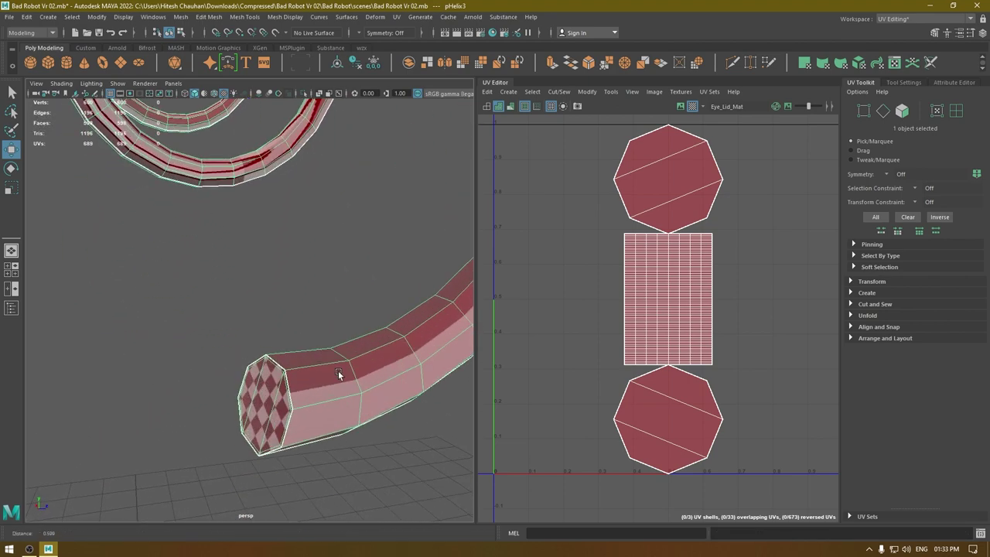
click(502, 92)
click(548, 144)
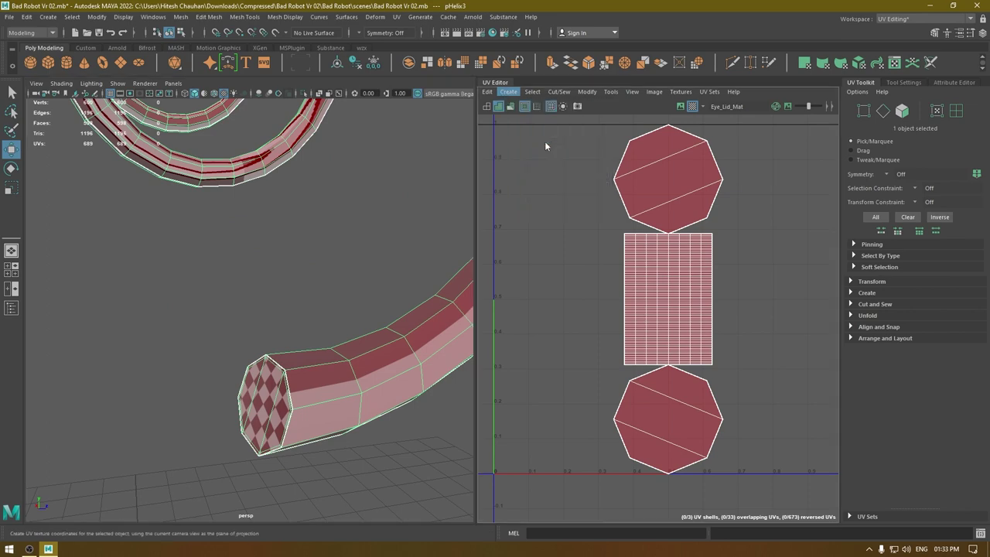
Switch to edge selection and select the loop of edges around the coil's first end cap.
right_drag(300, 249, 298, 220)
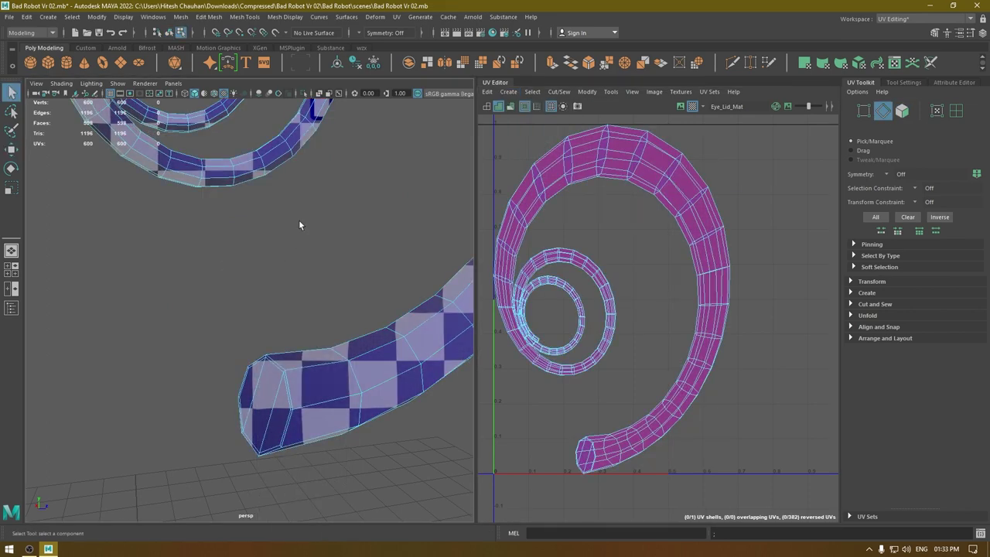
click(275, 364)
alt+drag(298, 423, 351, 342)
alt+middle_drag(351, 343, 269, 392)
alt+drag(269, 392, 309, 316)
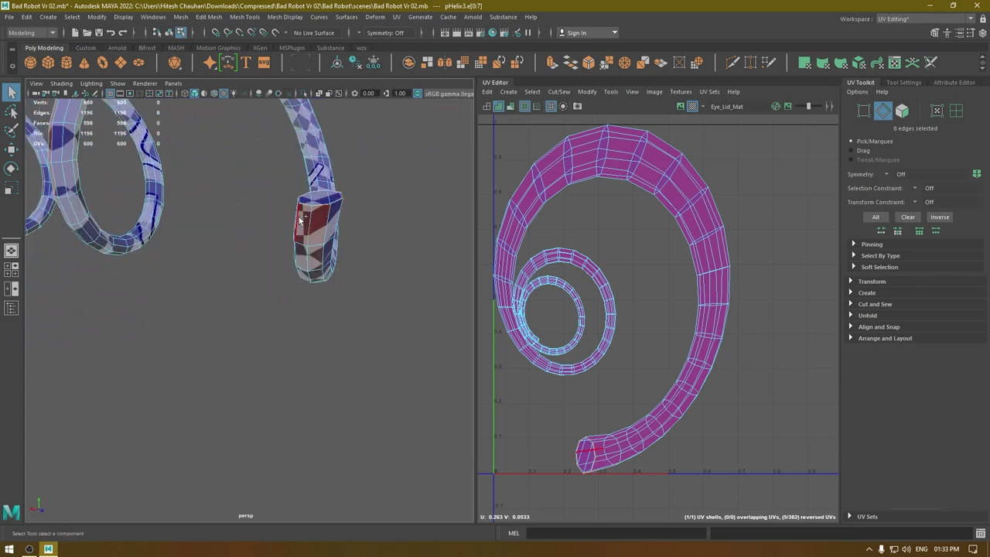
Add one lengthwise edge loop along the coil's tube to the end cap selection, undoing any wrong pick.
key(ctrl+z)
alt+drag(312, 239, 351, 262)
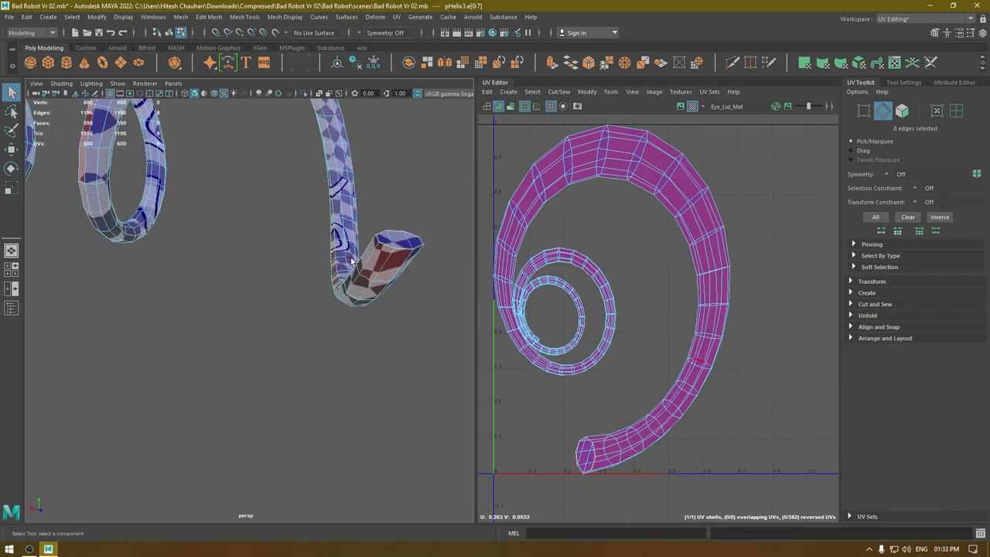
shift+double_click(371, 264)
key(ctrl+z)
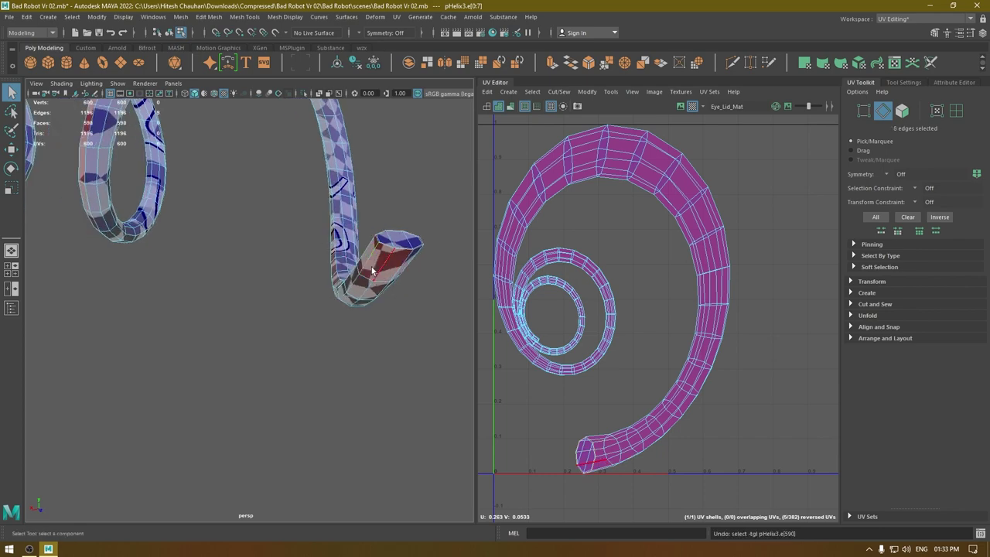
shift+click(369, 262)
Add the loop of edges around the coil's opposite end cap to the seam selection.
alt+drag(384, 294, 272, 343)
scroll(272, 342, down, 10)
alt+drag(299, 259, 319, 310)
scroll(297, 346, up, 5)
scroll(222, 321, up, 5)
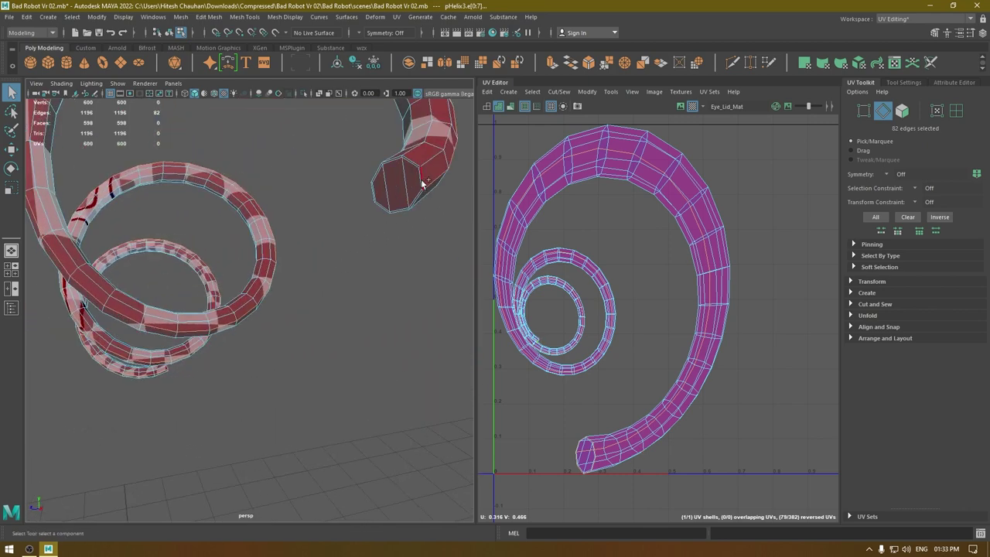
scroll(353, 260, down, 5)
scroll(374, 341, up, 5)
alt+drag(376, 345, 349, 286)
scroll(337, 280, up, 2)
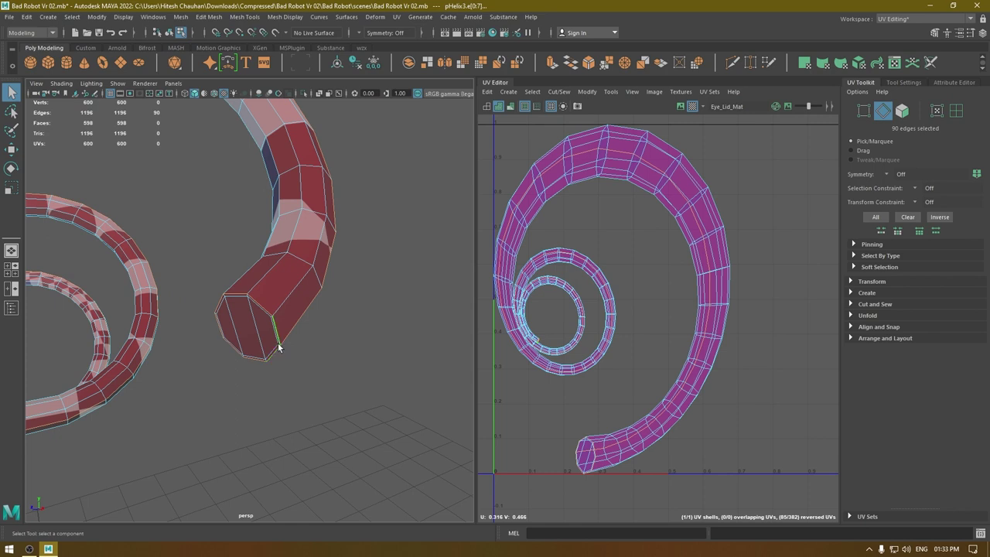
Set the persp camera's near clip plane to 0.010 and return to the UV Toolkit.
alt+drag(278, 348, 300, 477)
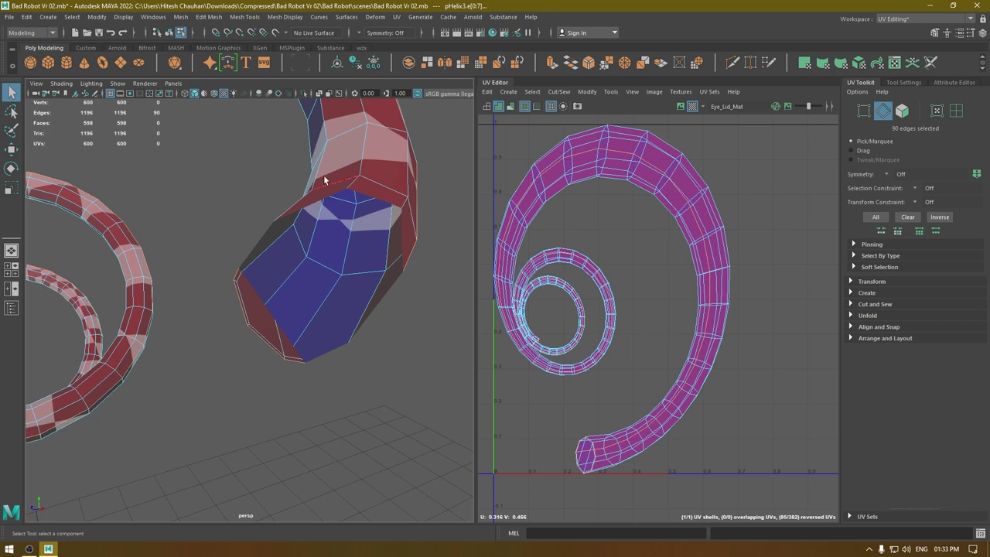
click(11, 309)
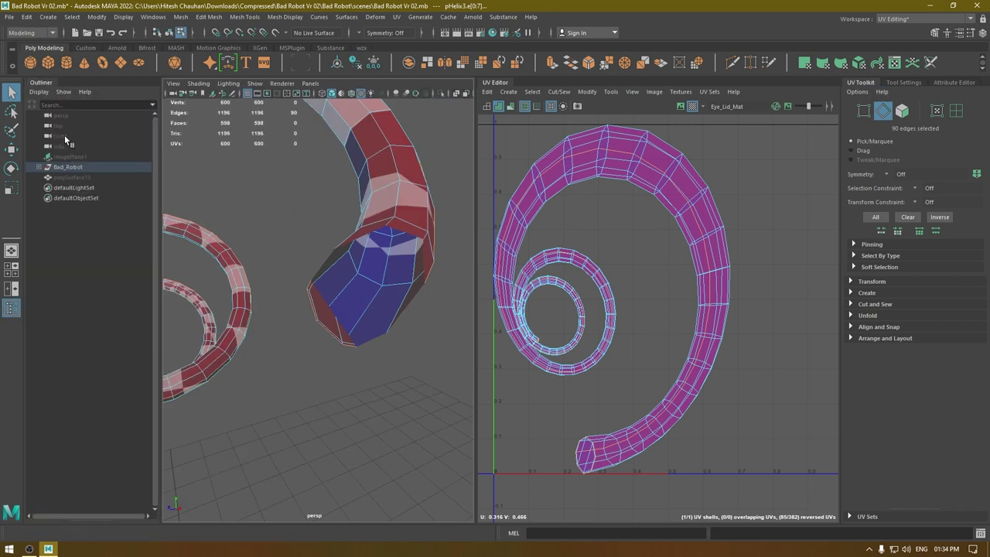
click(62, 115)
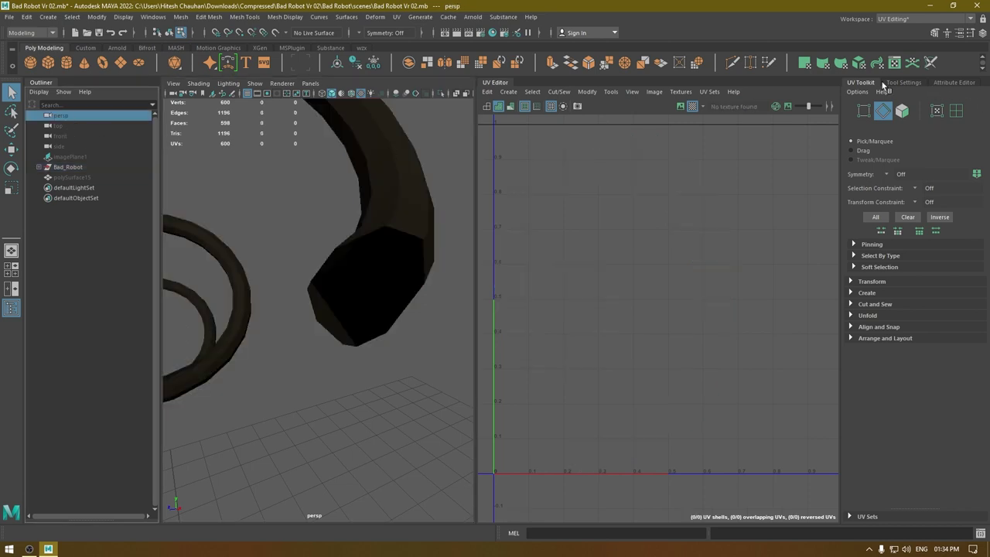
click(952, 82)
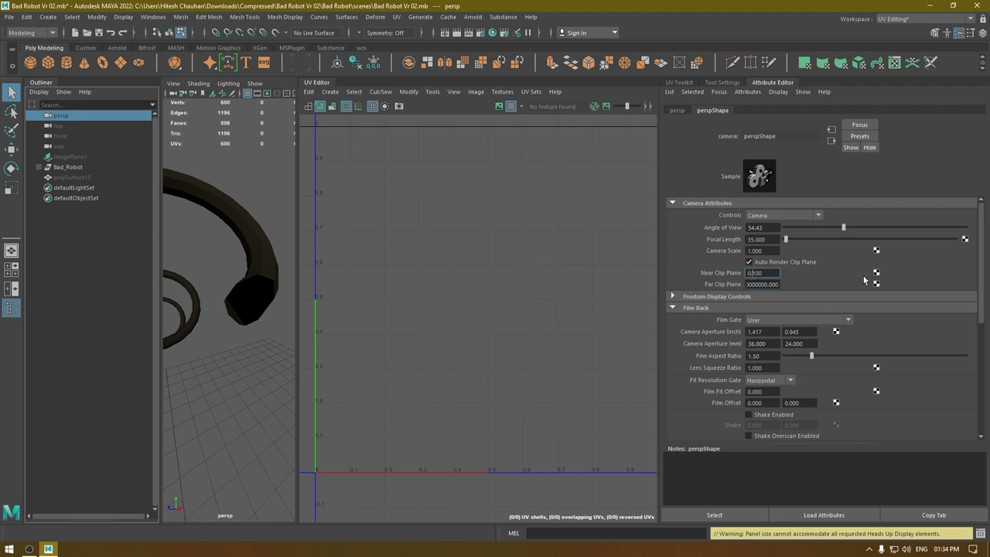
key(Return)
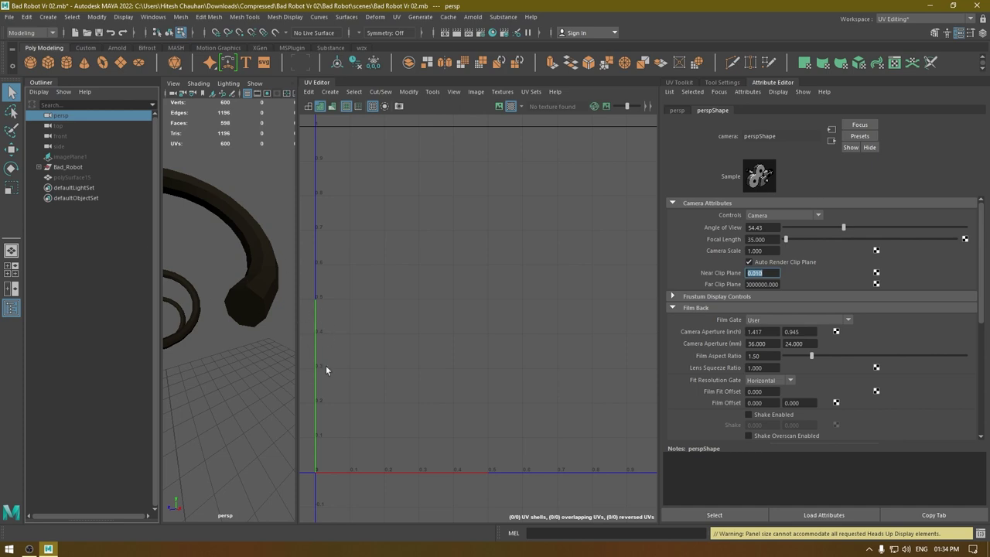
click(10, 308)
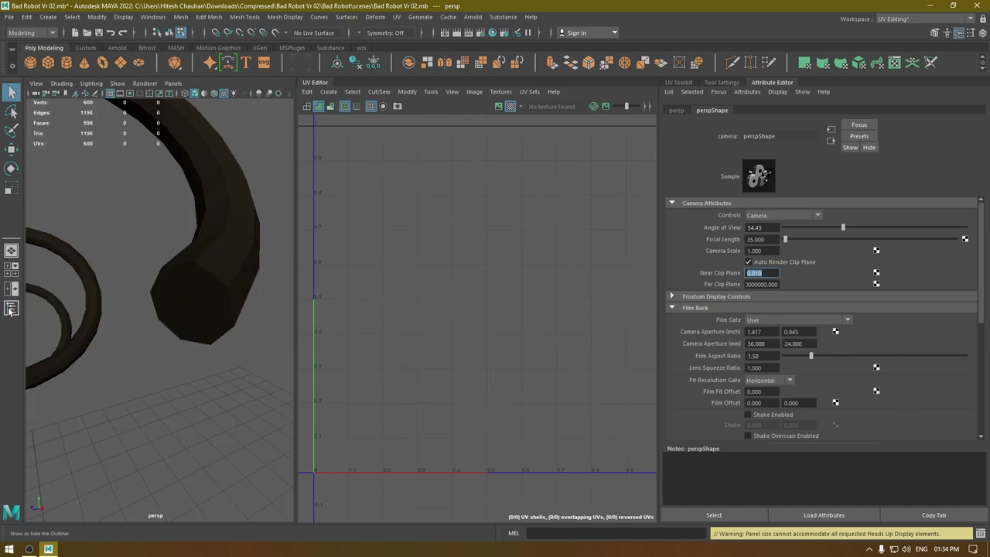
click(690, 82)
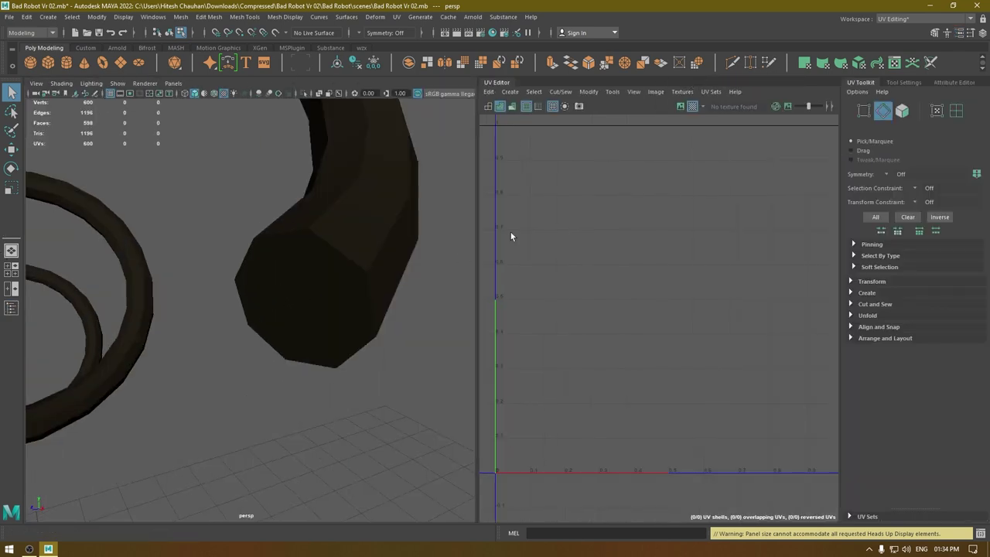
Restore the seam edge selection and deselect the extra short lengthwise edge at the nearby end cap's rim.
click(386, 232)
scroll(390, 262, down, 3)
scroll(332, 335, up, 5)
scroll(332, 330, down, 1)
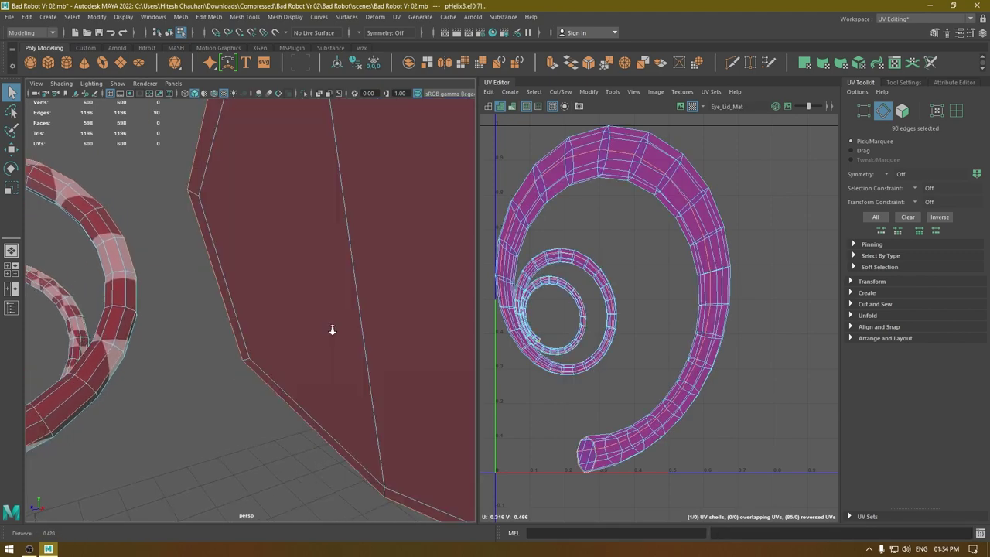
scroll(332, 328, down, 3)
alt+middle_drag(333, 315, 322, 308)
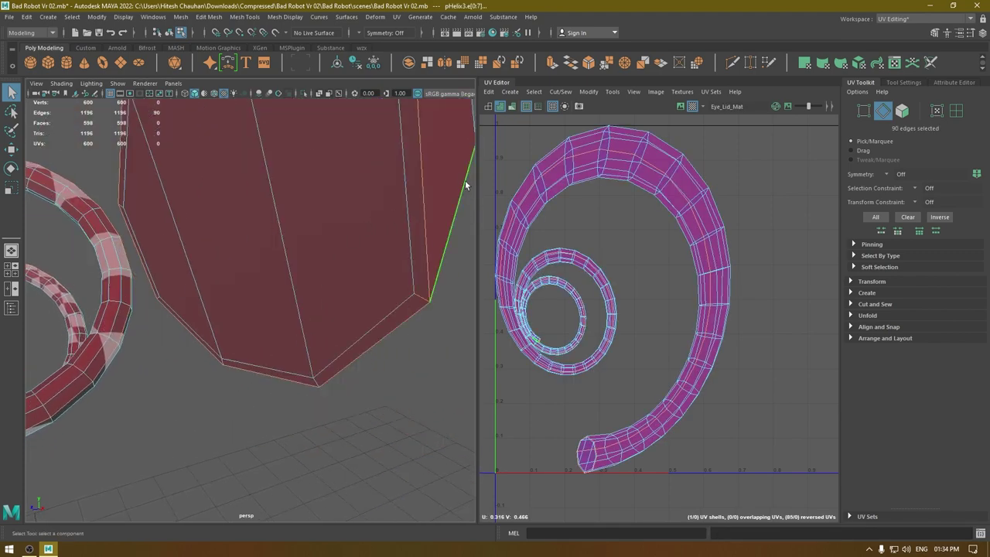
mouse_move(466, 182)
alt+middle_down()
mouse_move(457, 197)
mouse_move(461, 182)
alt+middle_up()
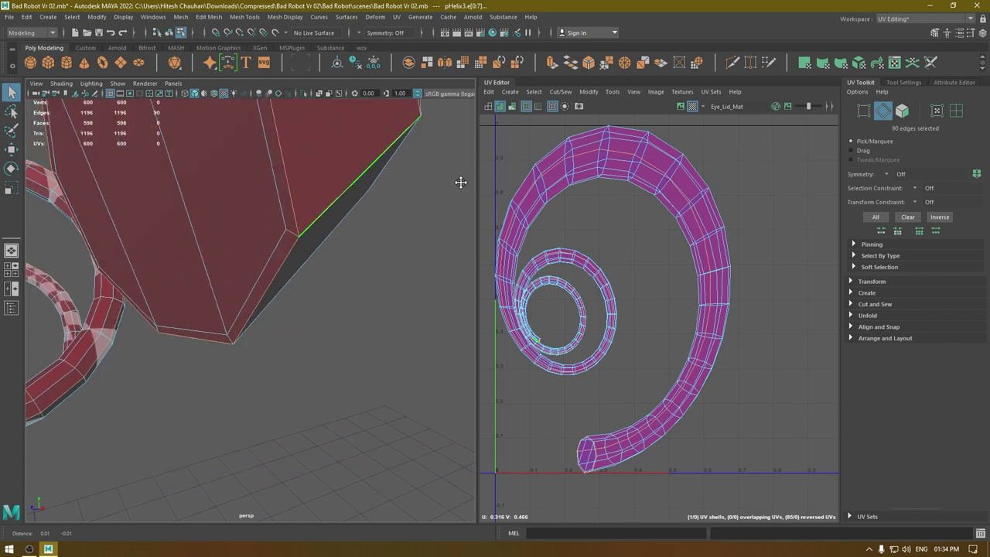
ctrl+click(292, 233)
scroll(313, 383, down, 4)
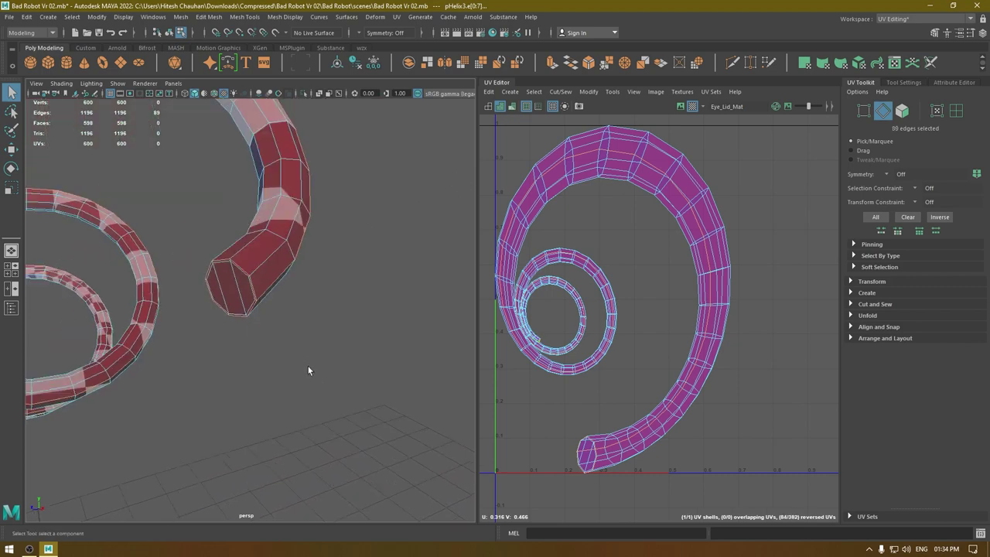
Deselect the extra short lengthwise edge at the rim of the coil's other end cap.
scroll(308, 367, down, 6)
alt+drag(260, 260, 322, 192)
mouse_move(207, 342)
alt+mouse_down()
mouse_move(306, 343)
mouse_move(447, 375)
alt+mouse_up()
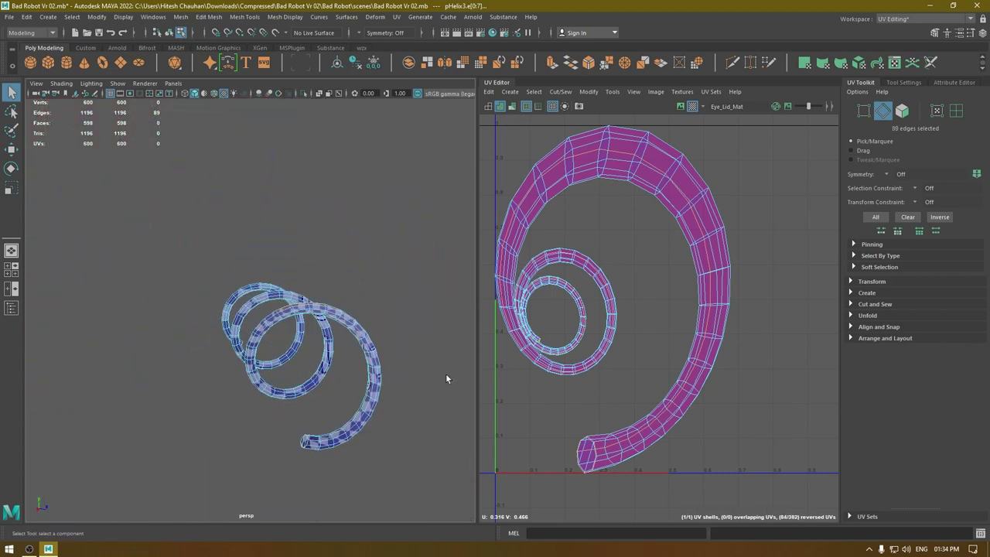
scroll(433, 383, up, 3)
alt+middle_drag(367, 416, 358, 325)
alt+drag(358, 325, 338, 331)
alt+middle_drag(337, 332, 329, 302)
scroll(362, 428, up, 4)
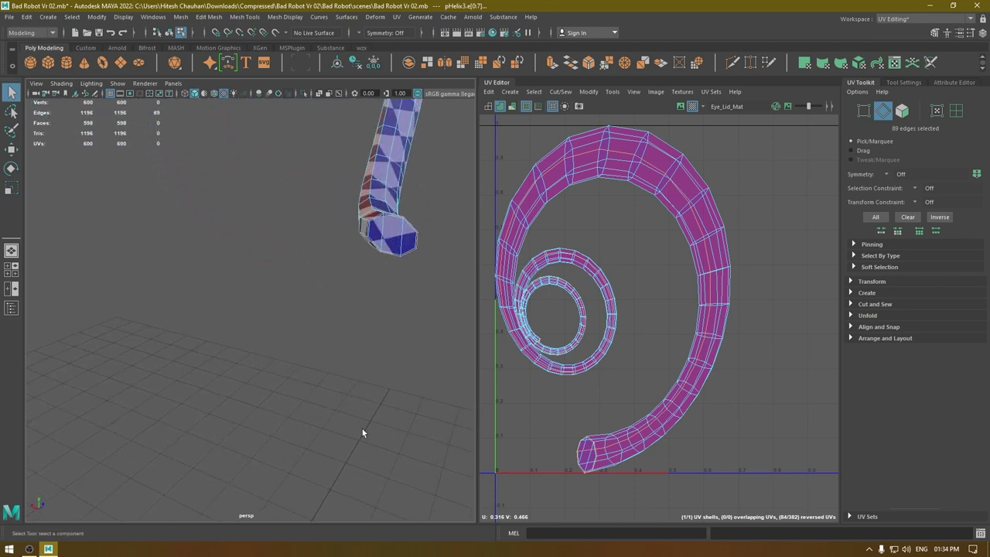
alt+middle_drag(412, 257, 372, 268)
scroll(346, 328, up, 5)
alt+middle_drag(345, 329, 337, 339)
scroll(340, 342, up, 2)
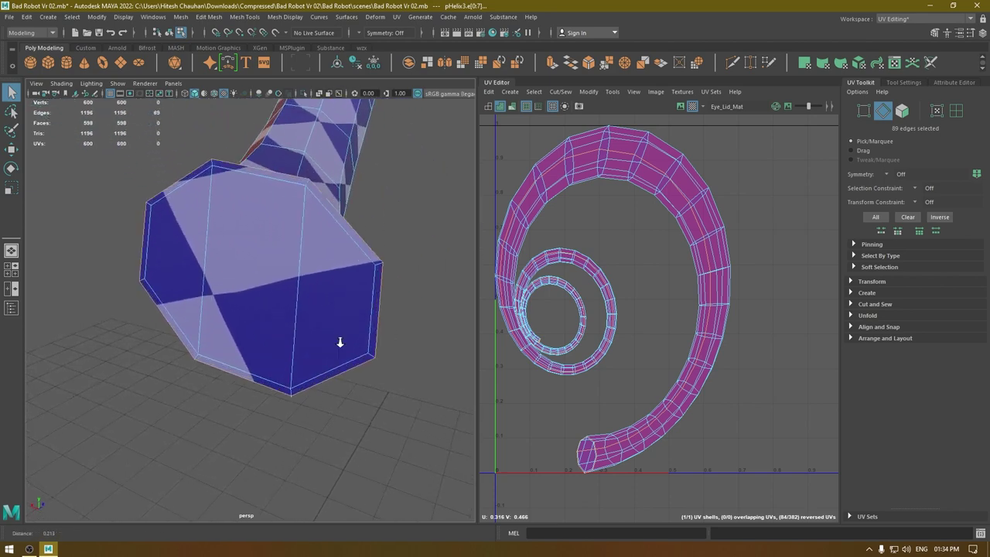
scroll(340, 341, up, 3)
scroll(343, 342, down, 1)
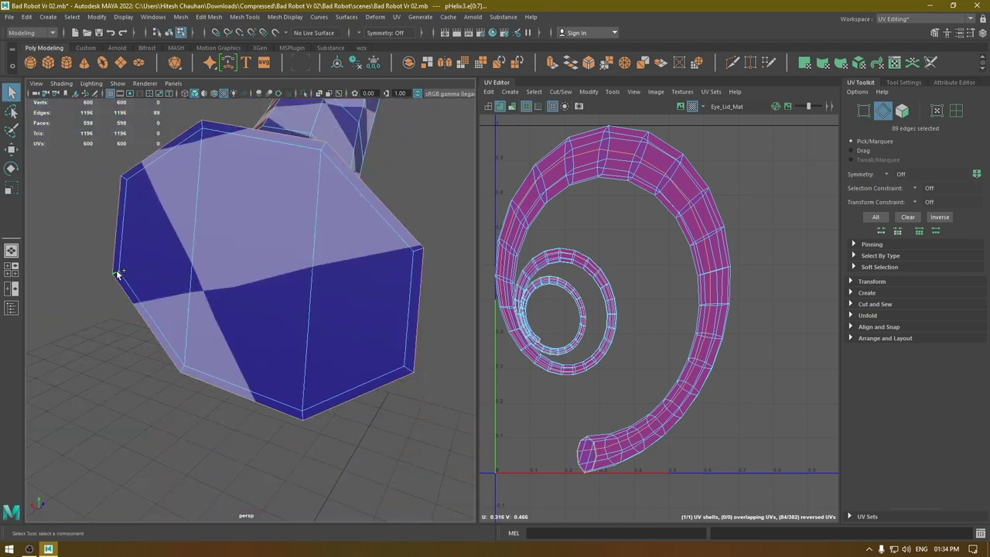
shift+click(117, 274)
Try to cut the coil's UVs along the selected seam edges in the UV Editor.
alt+right_drag(402, 350, 271, 307)
alt+drag(270, 307, 333, 263)
alt+right_drag(834, 355, 727, 211)
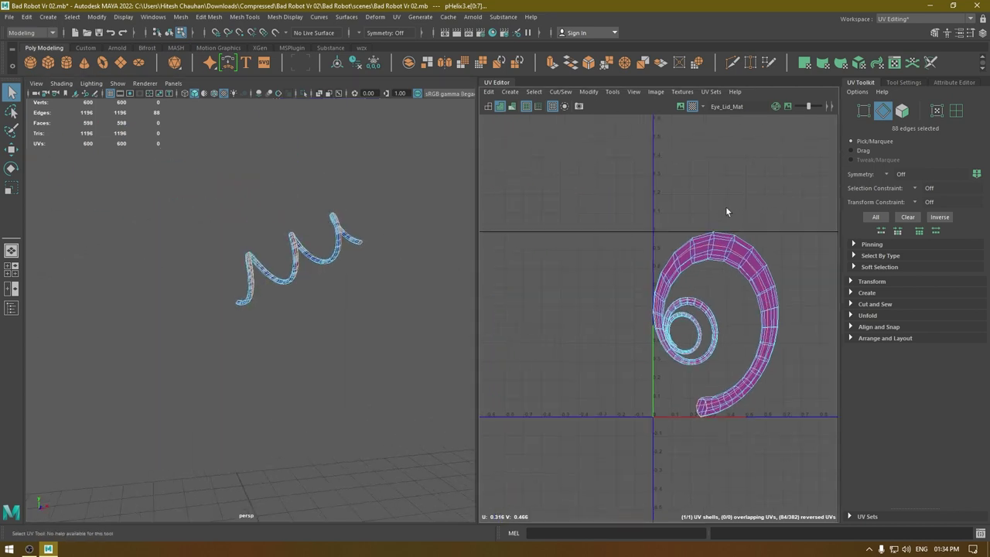
alt+middle_drag(727, 211, 626, 194)
alt+middle_drag(616, 228, 624, 227)
right_drag(647, 177, 648, 127)
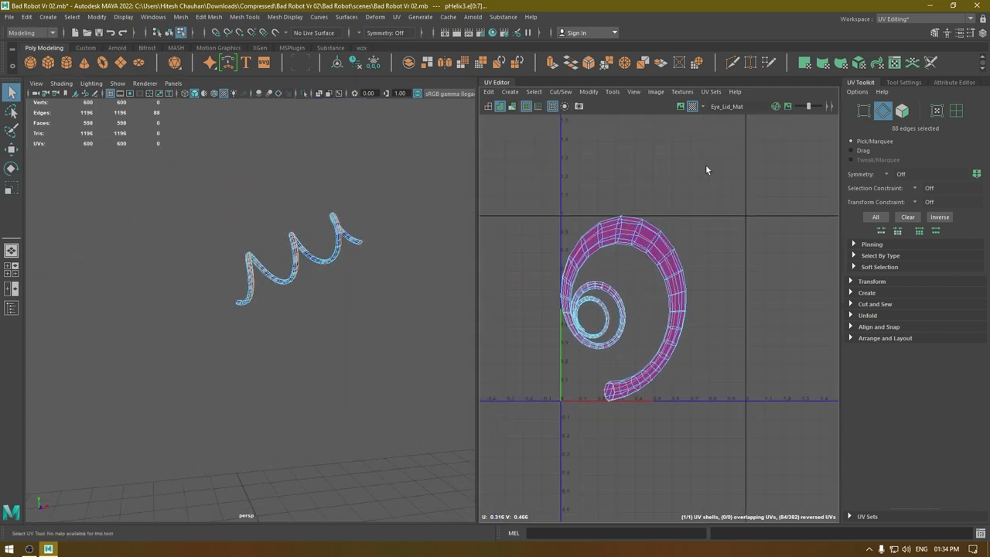
shift+right_drag(706, 166, 655, 144)
right_click(659, 187)
alt+middle_drag(642, 185, 658, 185)
right_click(659, 181)
shift+right_drag(658, 180, 574, 204)
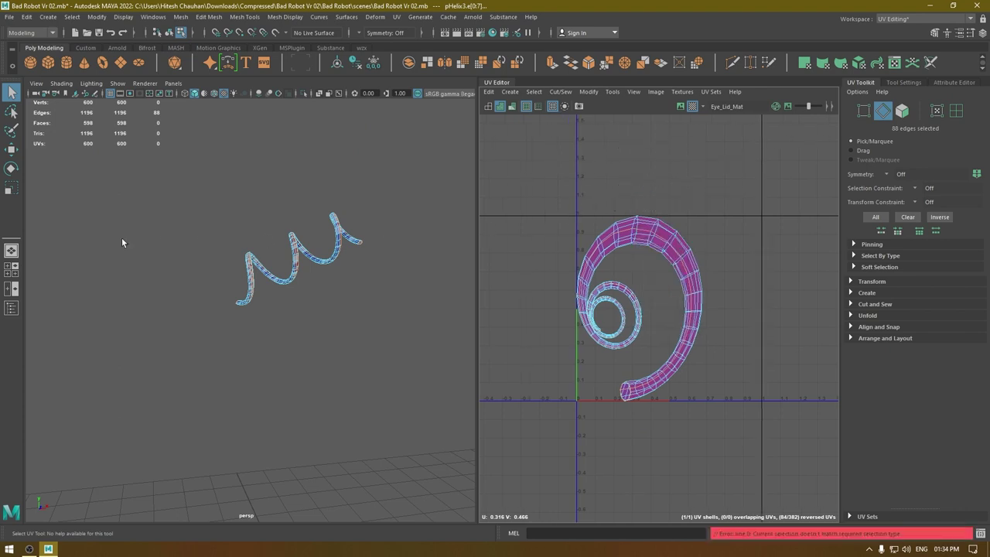
Inspect the selected seam edges along the coil from several angles.
alt+drag(121, 237, 172, 247)
right_click(241, 170)
right_click(280, 203)
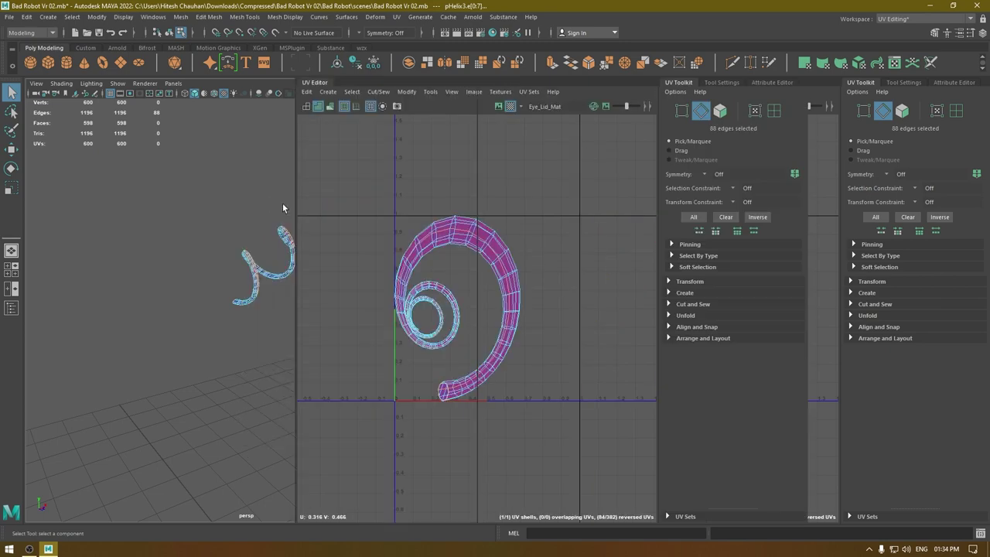
click(687, 83)
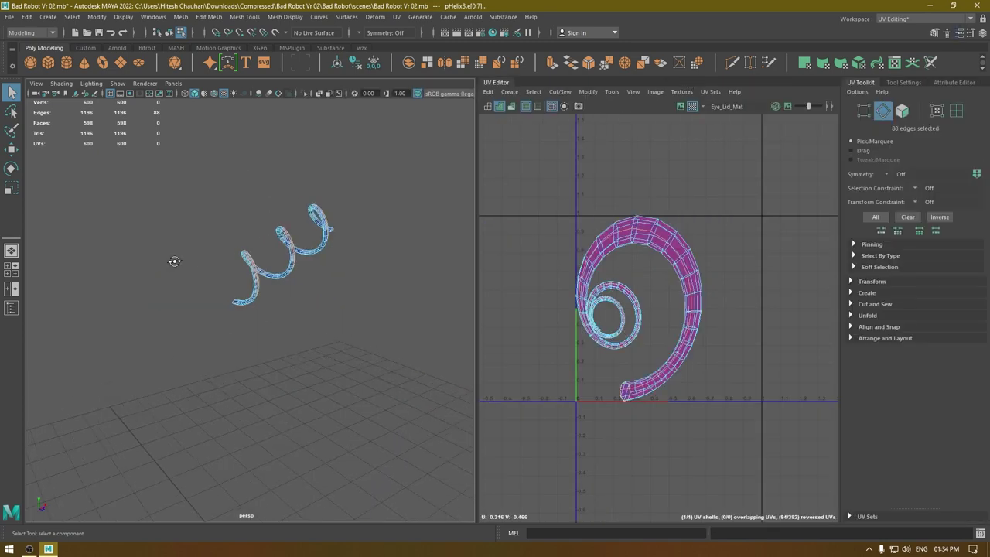
alt+right_drag(174, 263, 246, 297)
alt+drag(246, 298, 270, 283)
key(w)
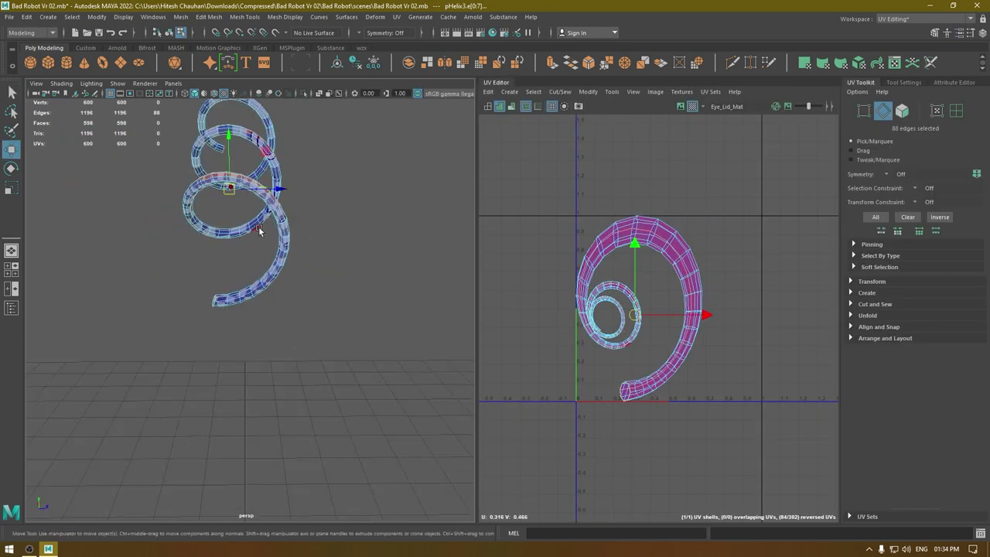
alt+drag(258, 227, 263, 194)
alt+middle_drag(263, 194, 264, 243)
right_drag(257, 240, 258, 209)
alt+drag(375, 249, 412, 248)
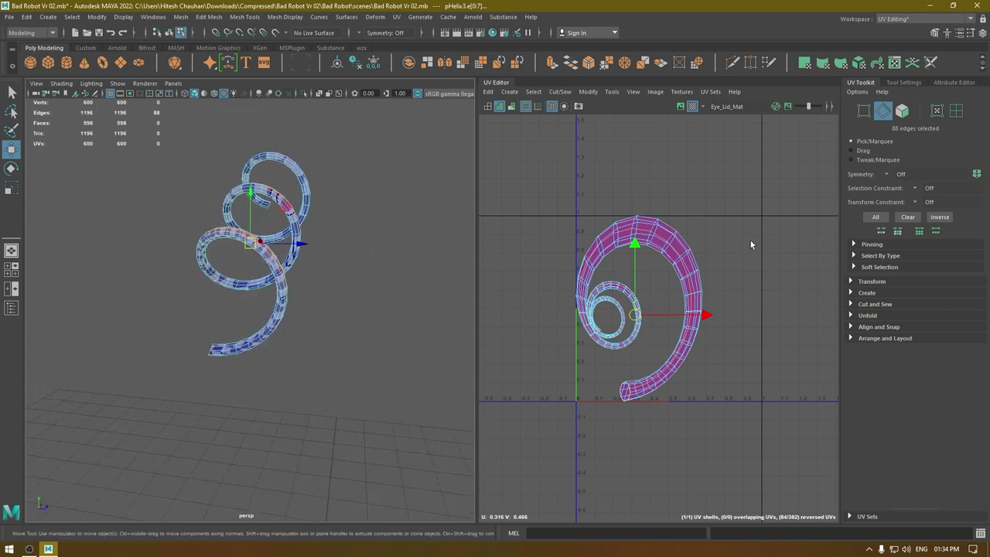
Retry cutting the coil's UVs along the selected seam edges.
right_drag(750, 238, 713, 186)
shift+right_click(753, 169)
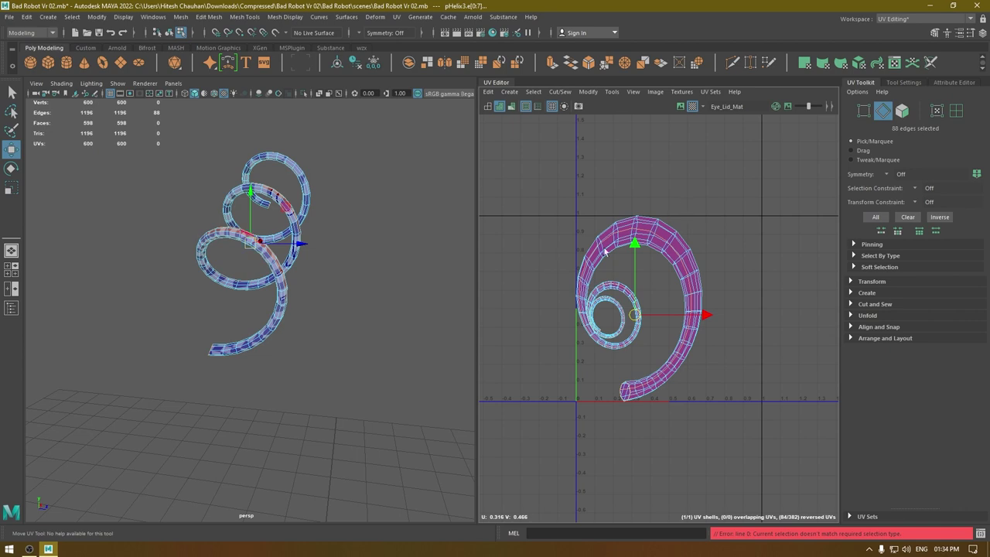
mouse_move(287, 262)
alt+mouse_down()
mouse_move(287, 249)
mouse_move(291, 267)
alt+mouse_up()
alt+middle_drag(752, 244, 742, 245)
shift+right_drag(742, 245, 691, 271)
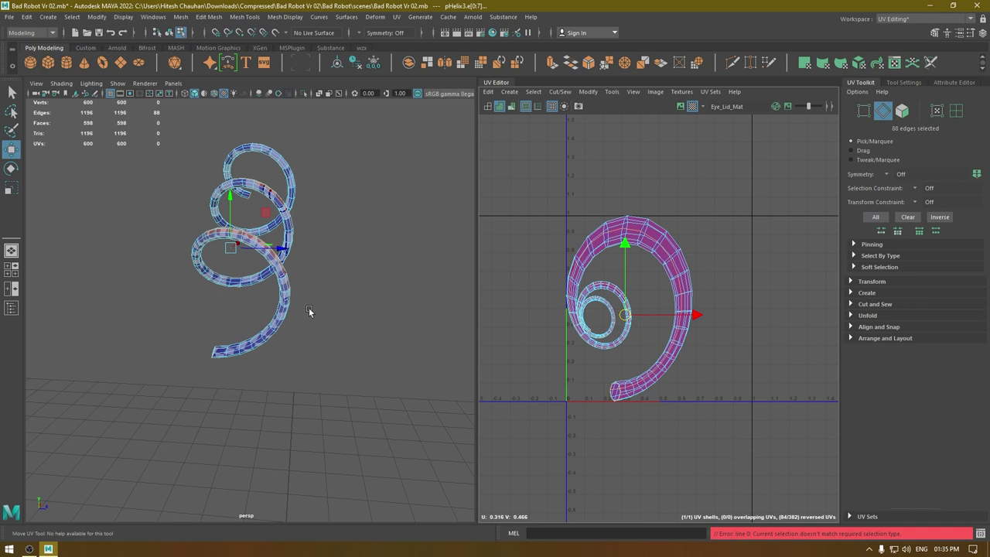
Return to object mode, select the coil, and locate it inside the Bad_Robot group in the Outliner.
alt+drag(310, 310, 309, 295)
right_drag(287, 248, 402, 185)
click(408, 181)
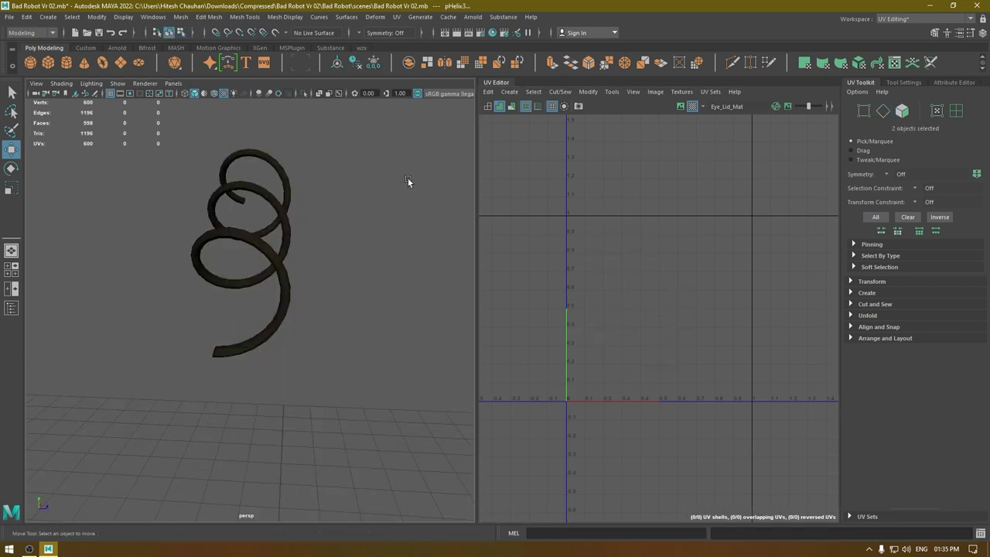
click(286, 288)
click(11, 308)
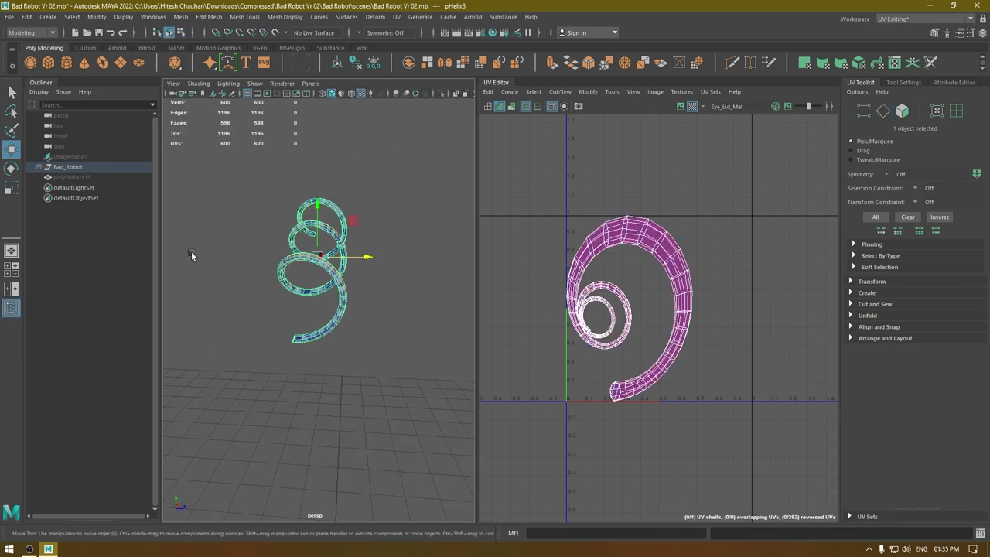
click(39, 167)
scroll(125, 264, down, 16)
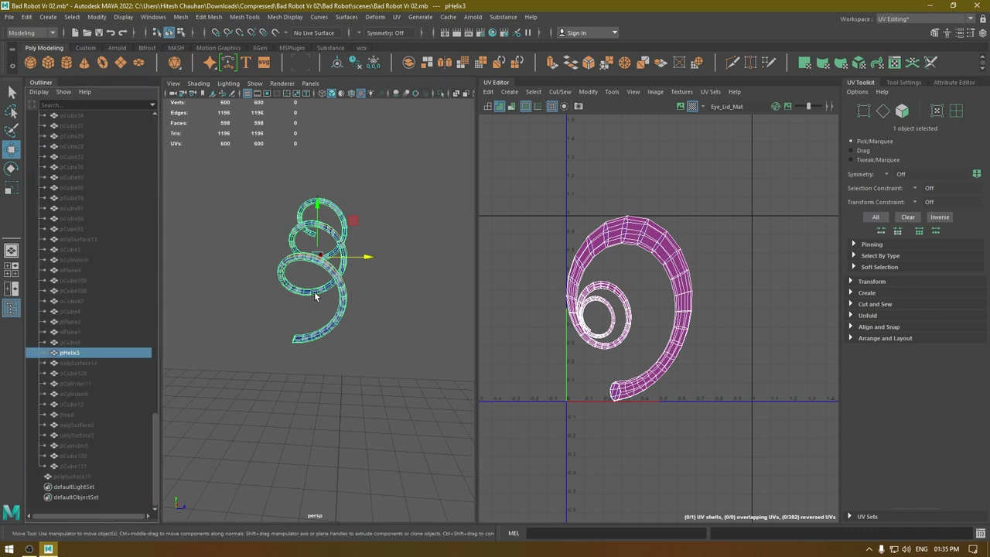
Delete the coil's construction history and hide the Outliner.
click(23, 19)
mouse_move(85, 138)
click(216, 140)
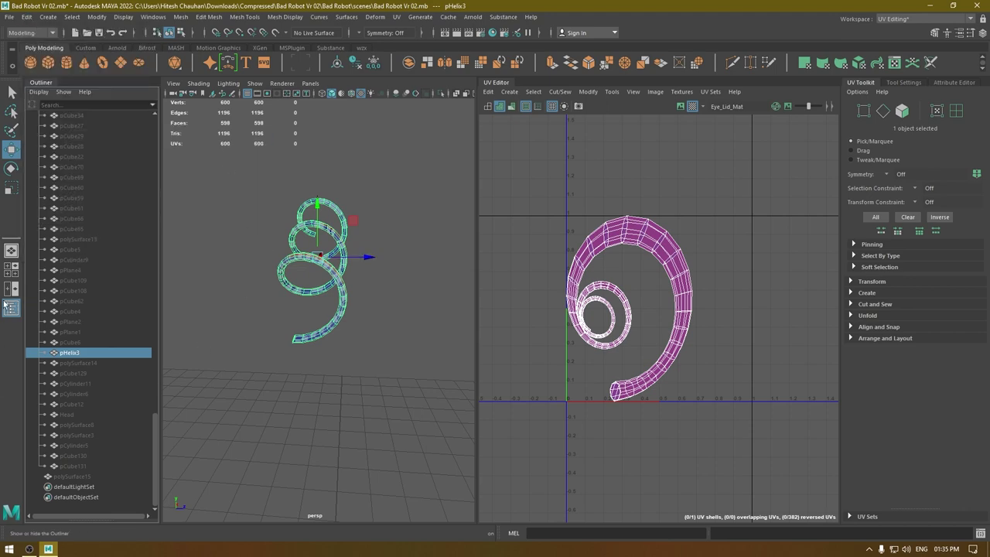
click(4, 305)
Apply a new Camera-based UV projection to the coil from a side view that spreads out its turns.
alt+drag(232, 326, 327, 417)
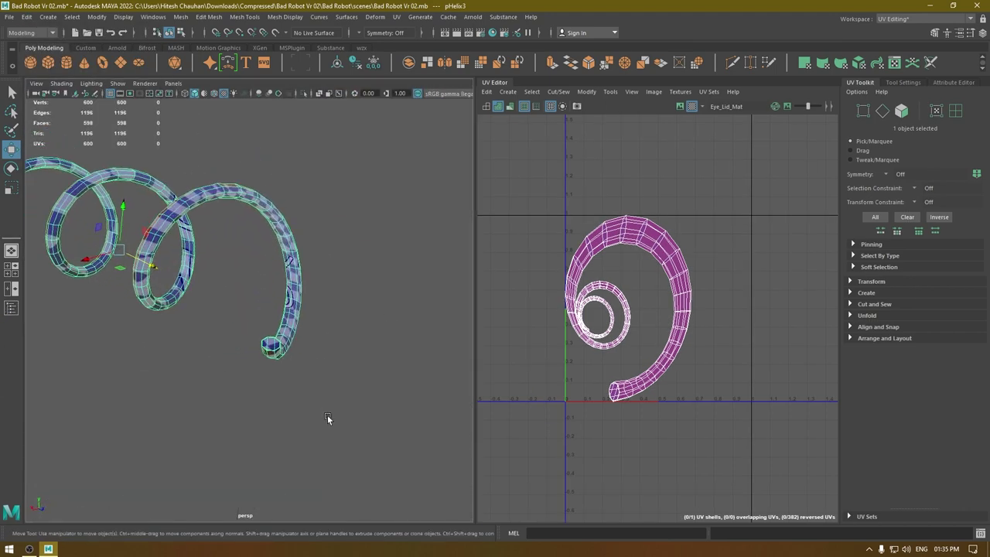
click(508, 91)
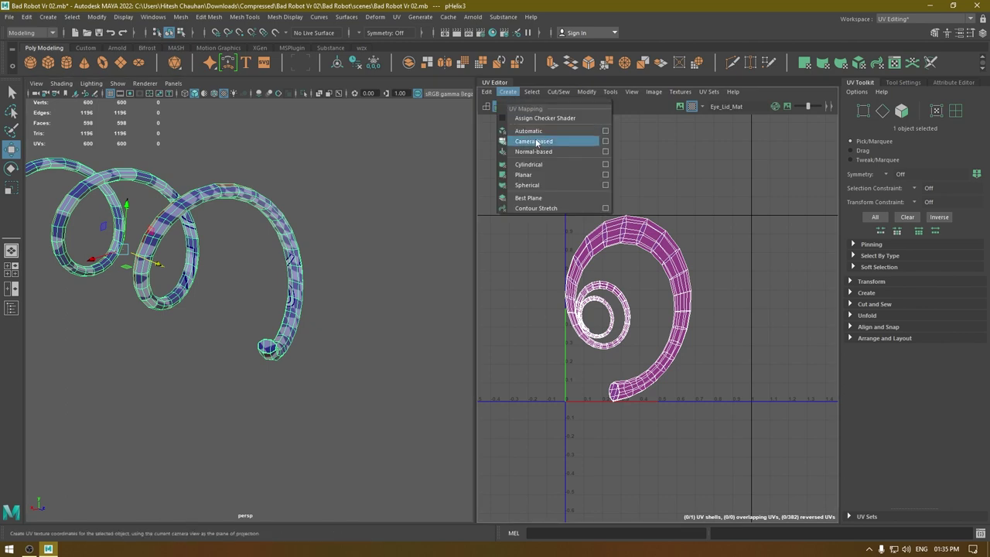
click(534, 141)
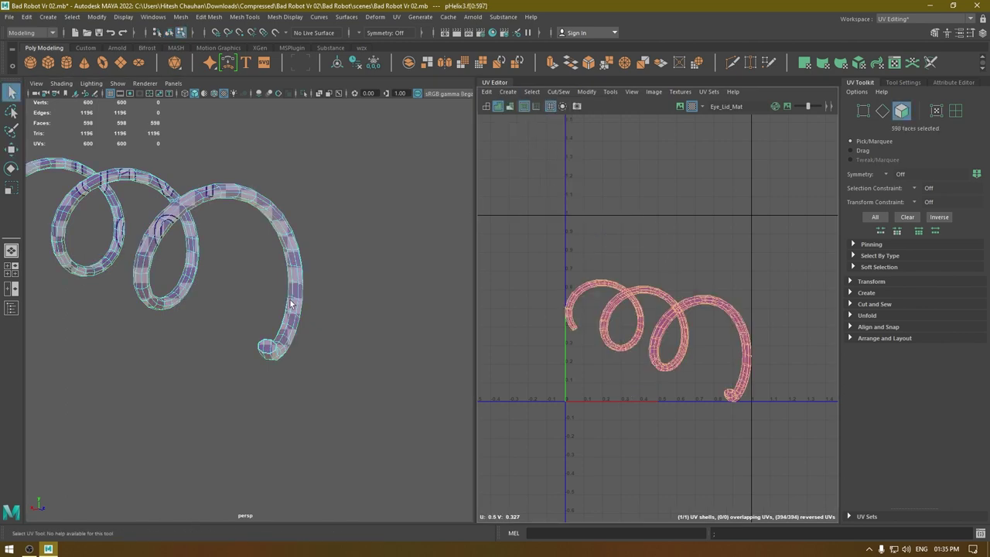
Select a lengthwise edge loop along the coil plus the rim loop of its nearby end cap, leaving out the extra short edge.
right_drag(392, 263, 390, 234)
alt+drag(369, 226, 353, 332)
alt+middle_drag(351, 363, 375, 217)
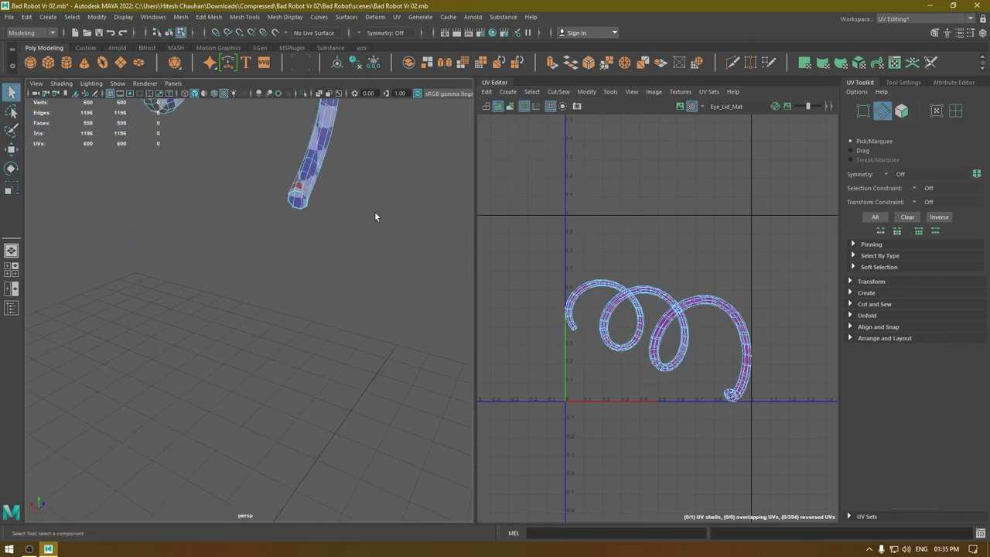
alt+drag(374, 216, 325, 275)
alt+right_drag(286, 294, 280, 269)
alt+drag(280, 269, 265, 264)
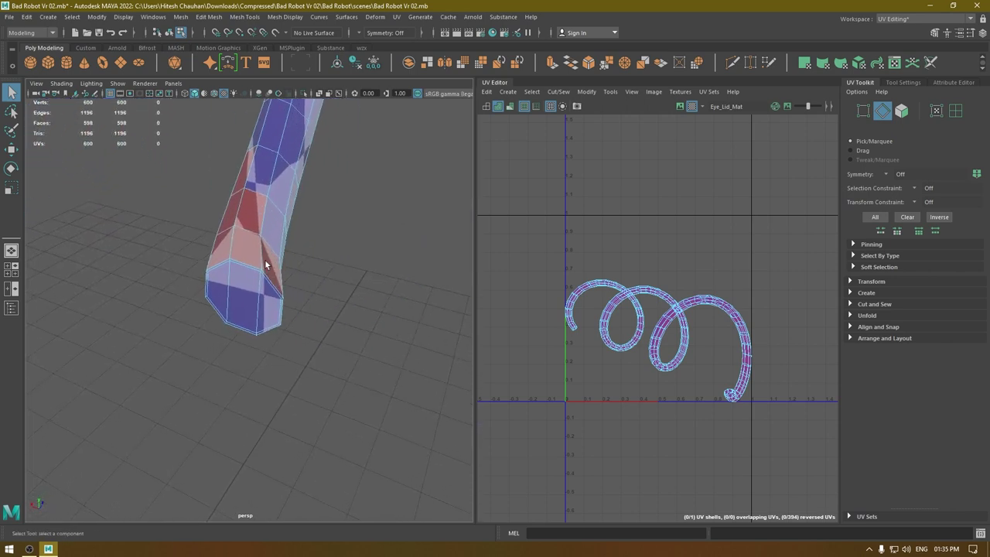
double_click(206, 258)
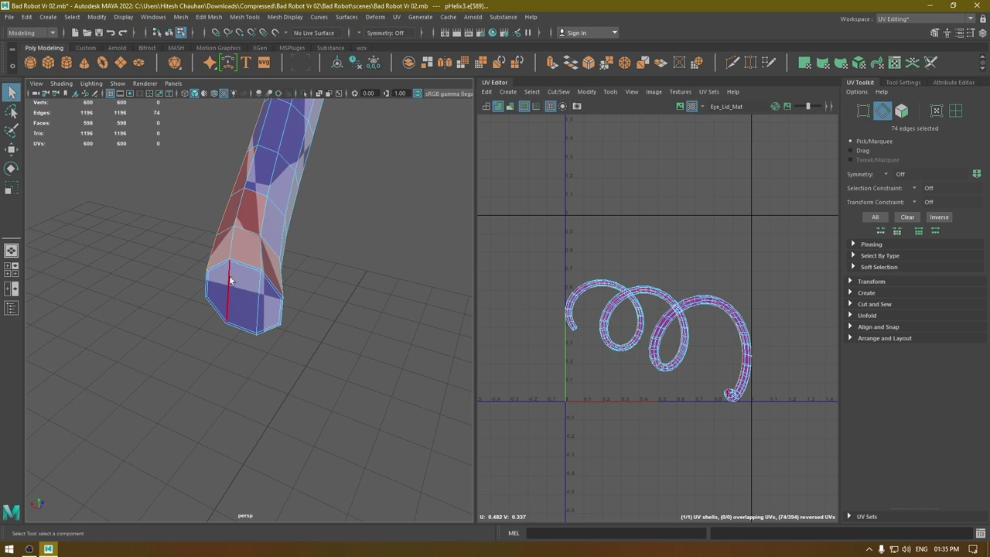
alt+right_drag(213, 275, 119, 108)
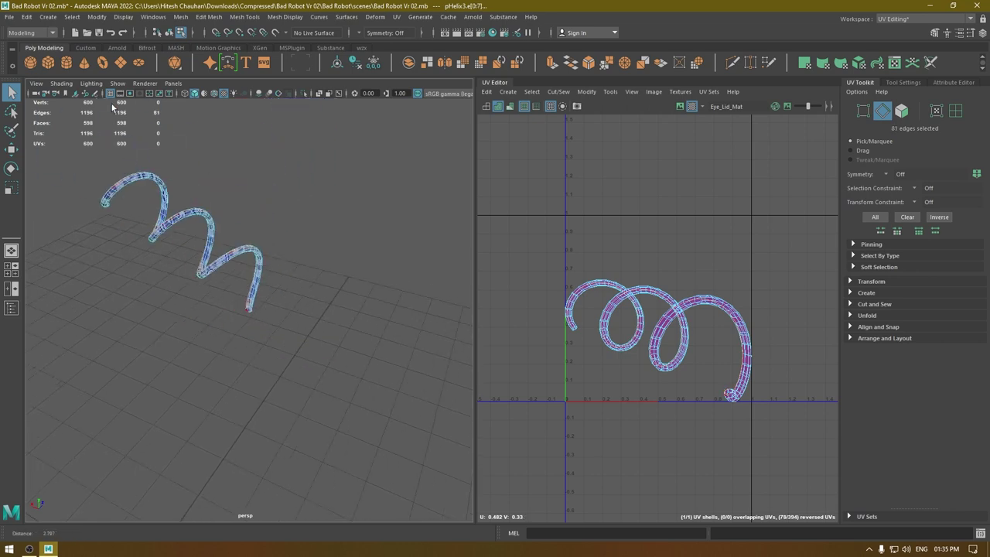
Add the rim edge loop of the coil's other end cap to the selection and deselect the extra short edge there.
alt+drag(130, 210, 359, 203)
scroll(287, 194, up, 8)
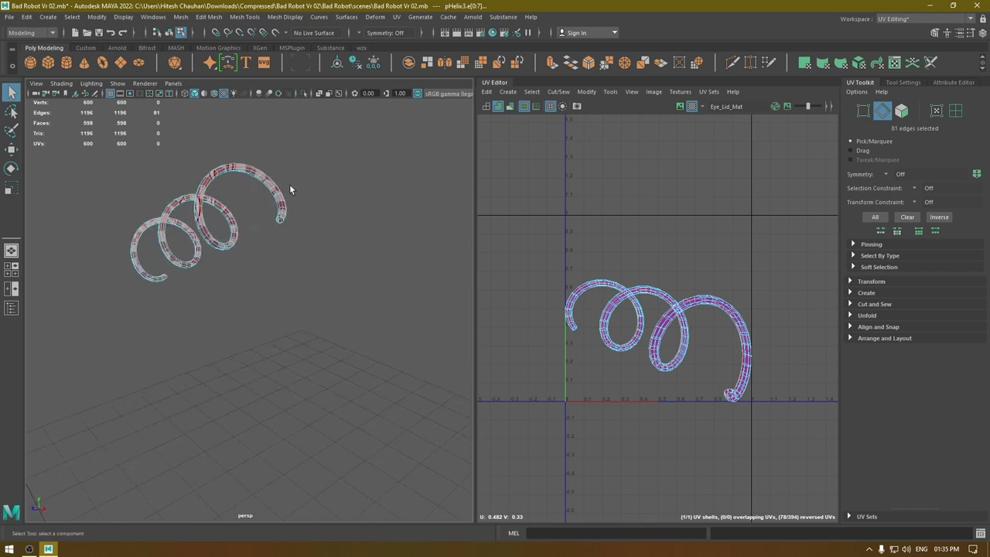
alt+right_drag(291, 330, 309, 350)
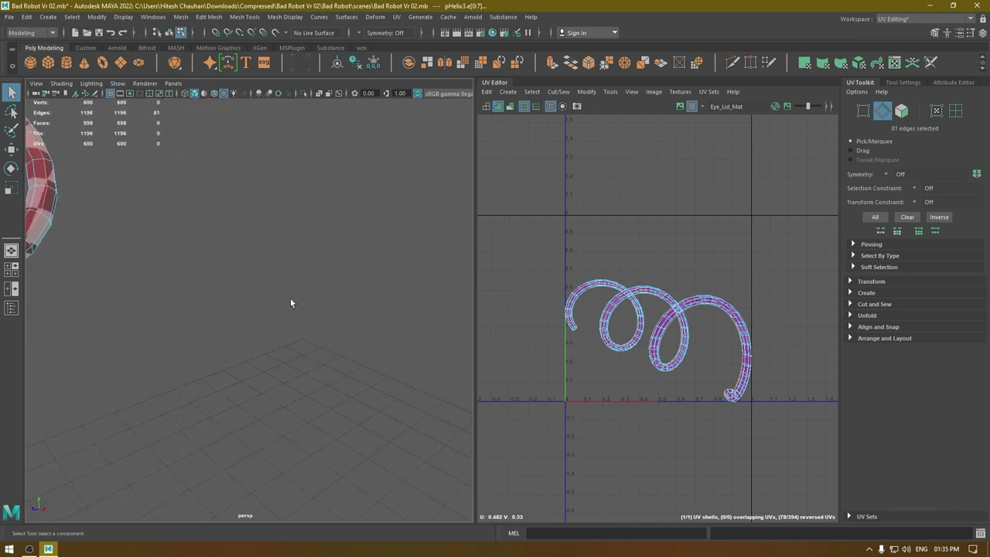
alt+middle_drag(290, 298, 348, 339)
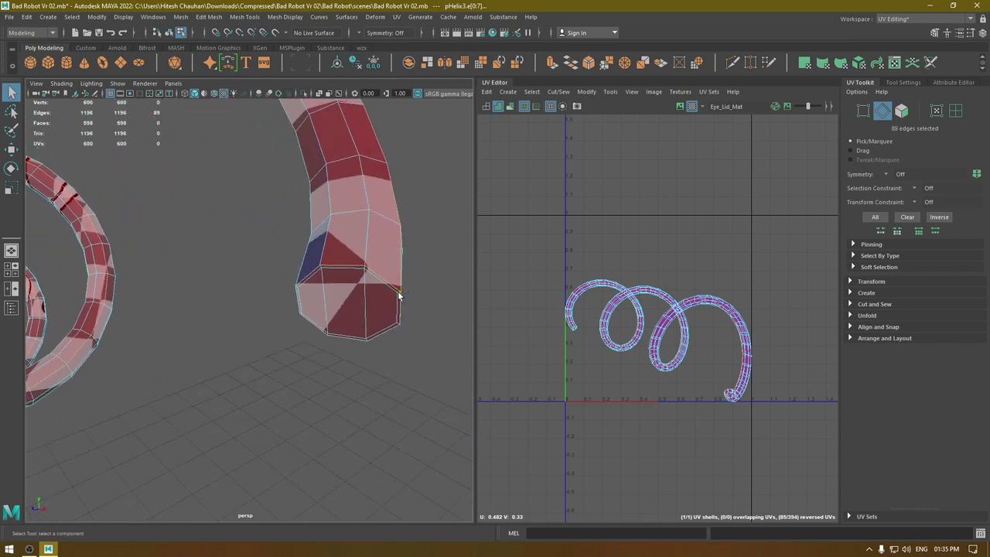
alt+right_drag(389, 371, 358, 256)
Cut the coil's UVs along the selected seam edges and unfold all of its UV shells.
right_click(628, 255)
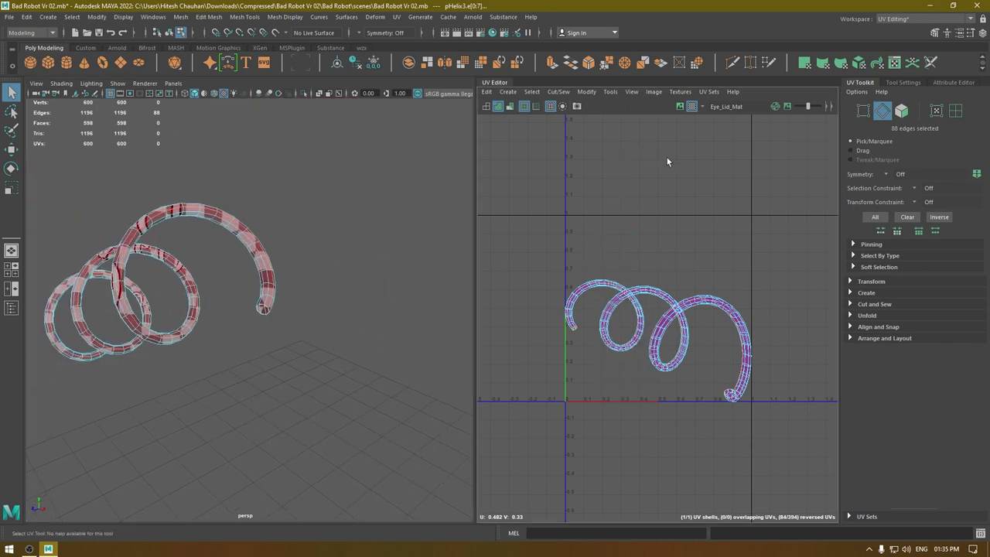
shift+right_drag(667, 158, 621, 182)
right_drag(693, 230, 654, 215)
drag(512, 191, 747, 338)
key(ctrl+u)
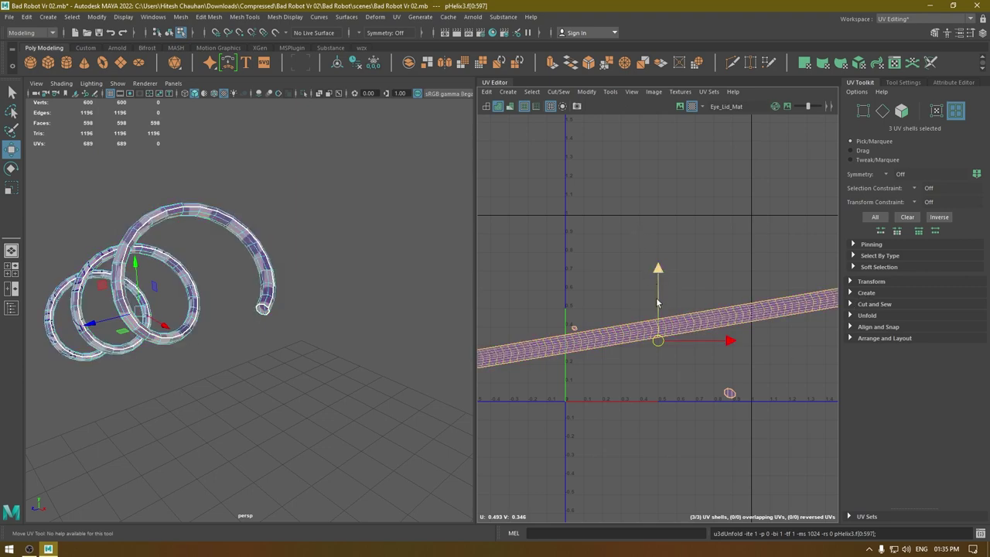
Lay out the coil's three UV shells inside the 0 to 1 UV tile and frame them.
alt+right_drag(674, 355, 602, 19)
right_drag(671, 314, 624, 301)
drag(583, 273, 692, 416)
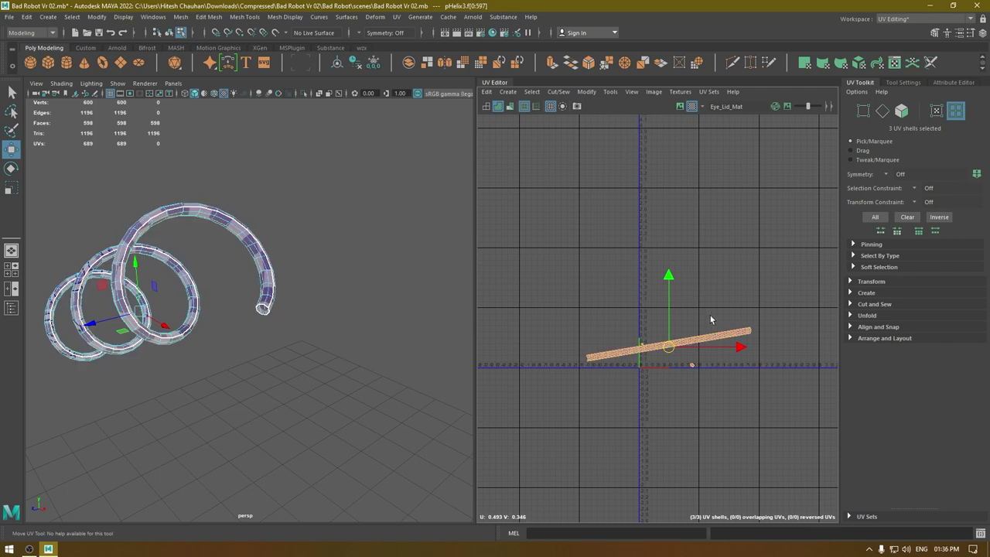
key(ctrl+l)
key(f)
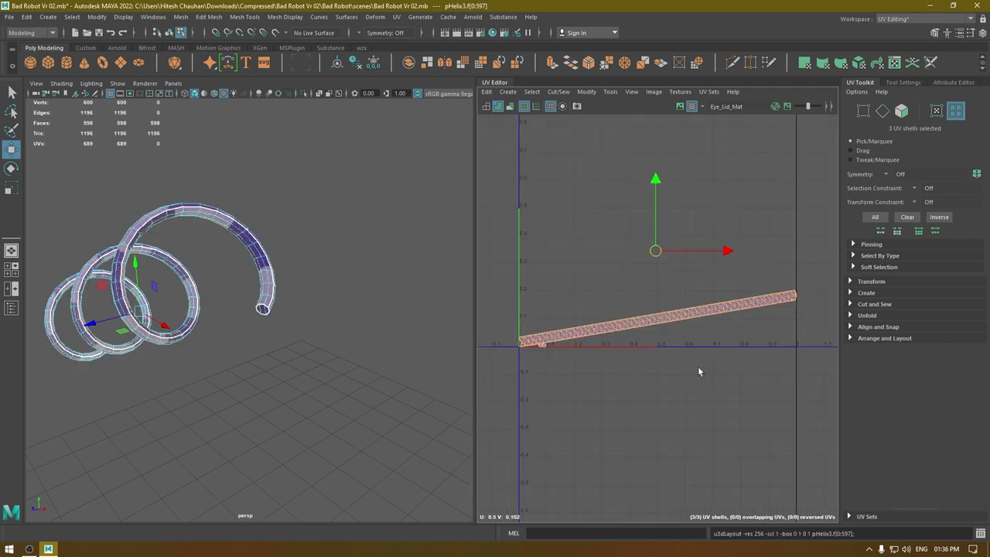
Straighten the long tube shell with Orient Shells, and lay out all of the coil's shells again.
click(624, 317)
shift+right_click(618, 245)
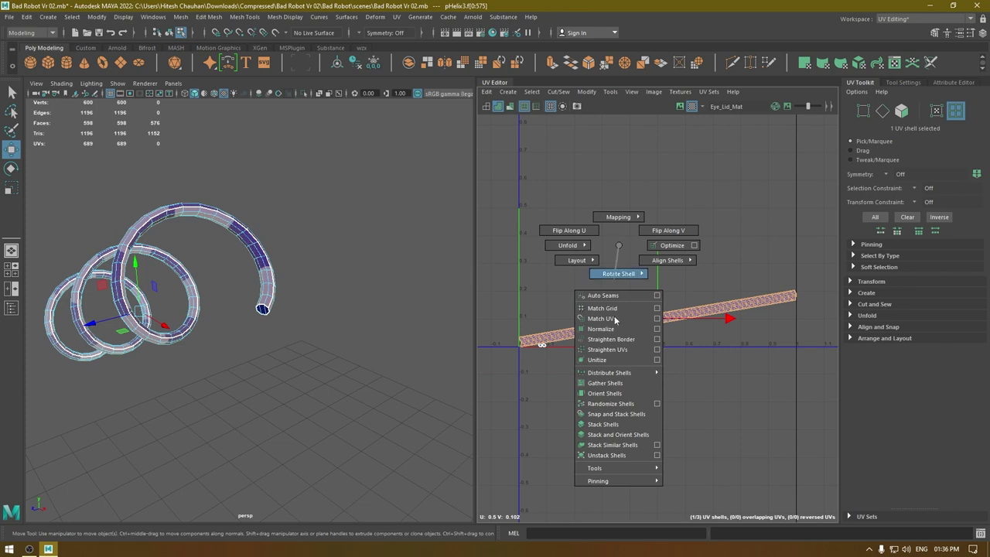
click(609, 394)
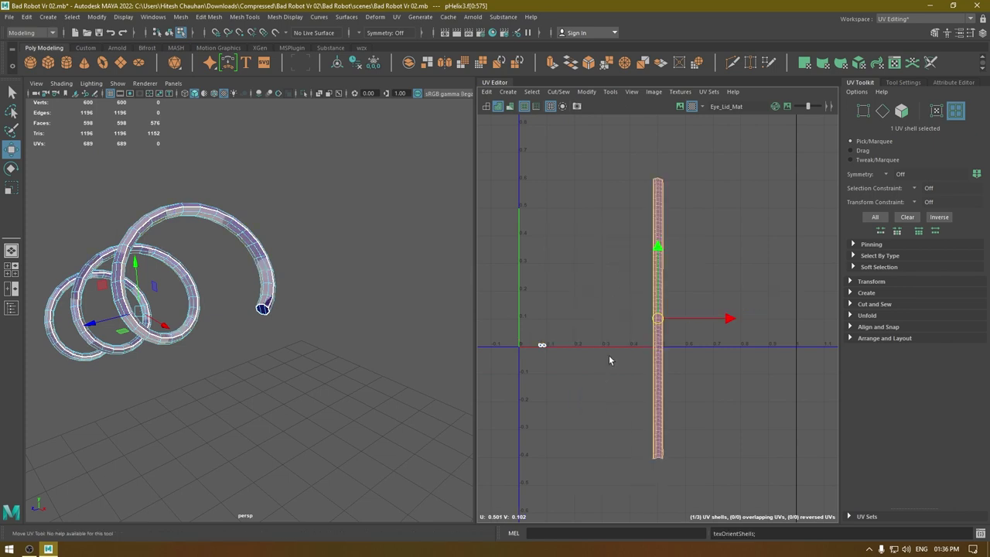
key(e)
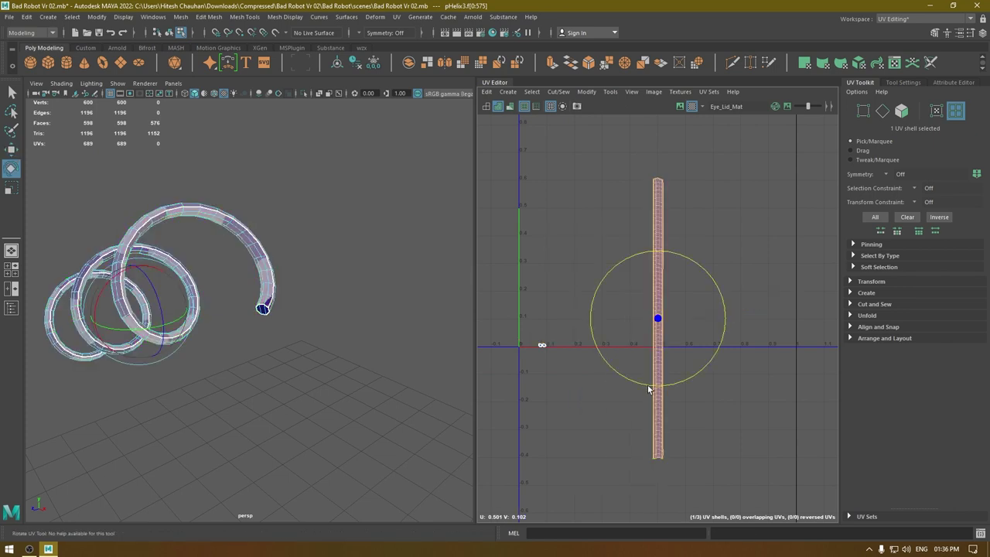
drag(740, 227, 481, 454)
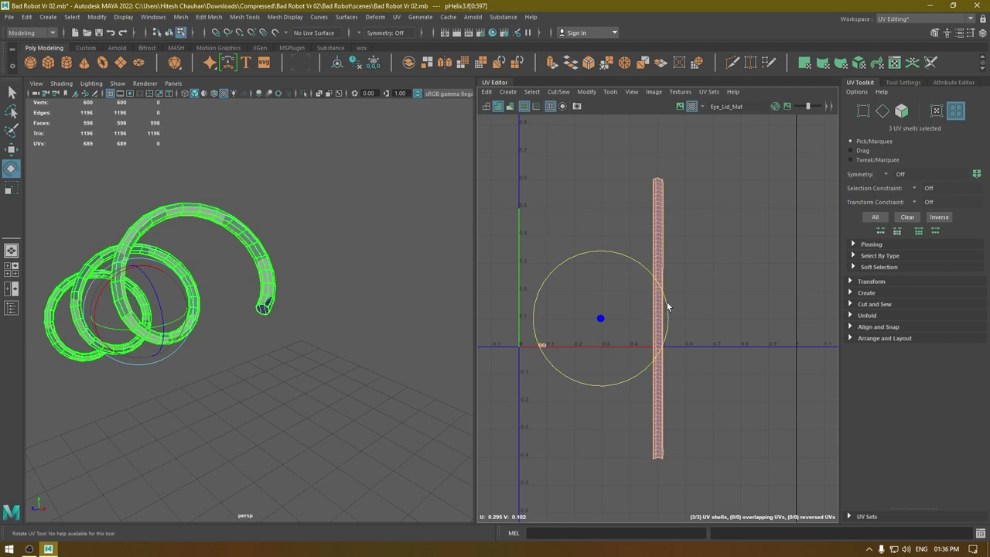
key(ctrl+l)
key(w)
Unhide the rest of the robot and isolate the round red shoulder cover at the top of the arm.
alt+right_drag(271, 338, 302, 167)
key(ctrl+shift+h)
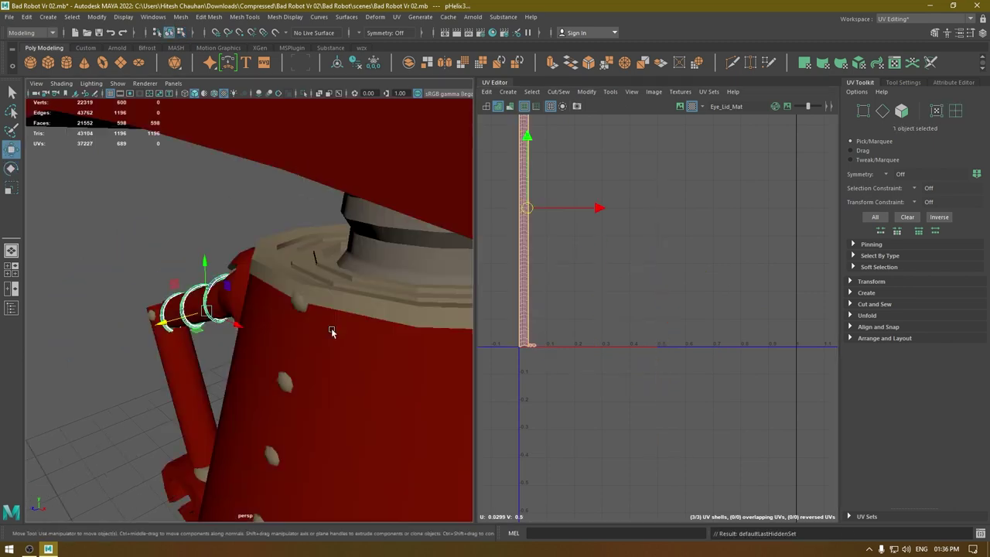
alt+right_drag(331, 330, 292, 259)
alt+drag(292, 259, 343, 254)
click(147, 268)
alt+right_drag(147, 268, 301, 410)
alt+drag(302, 410, 322, 363)
click(256, 278)
alt+drag(256, 278, 280, 294)
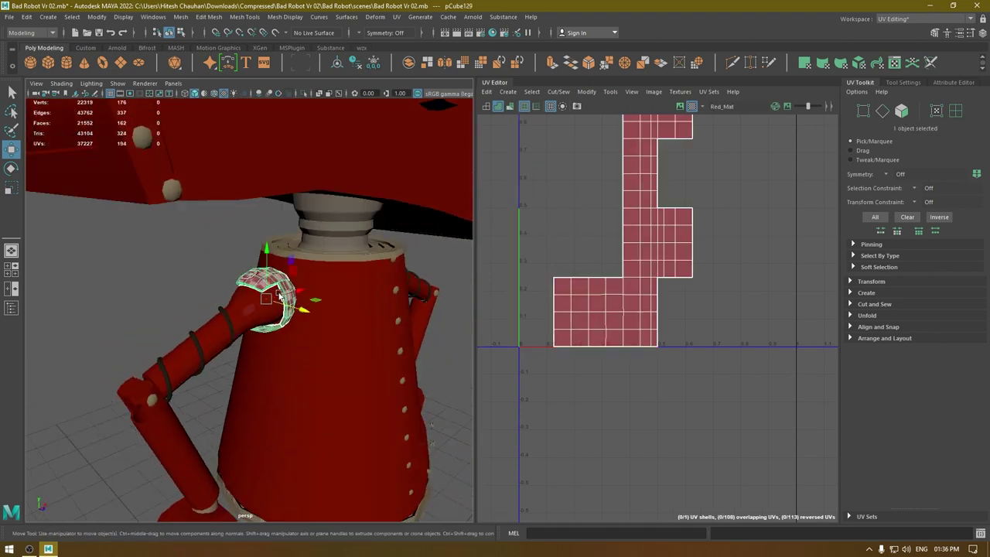
key(alt+h)
key(f)
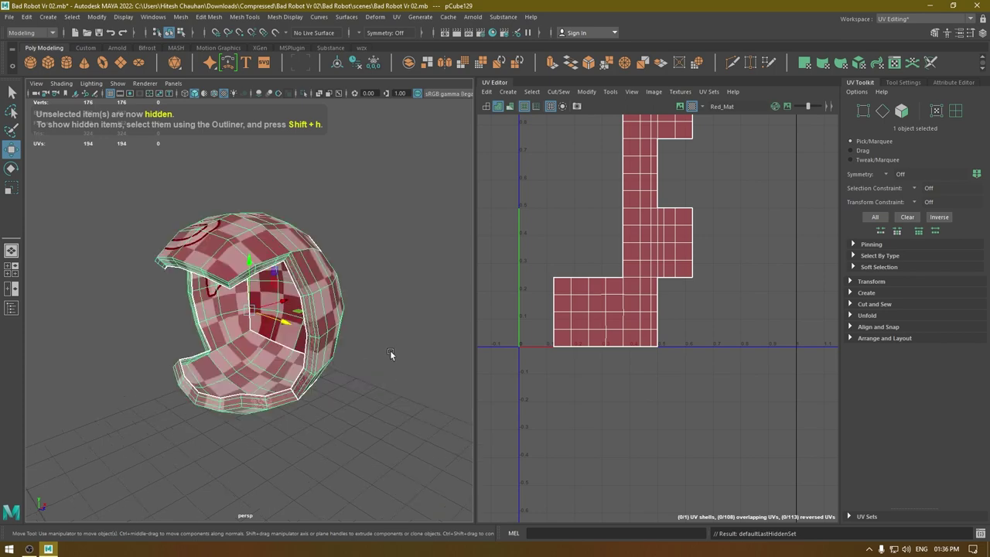
Apply a Camera-based UV projection to the shoulder cover while looking straight into its open side.
alt+drag(219, 328, 203, 302)
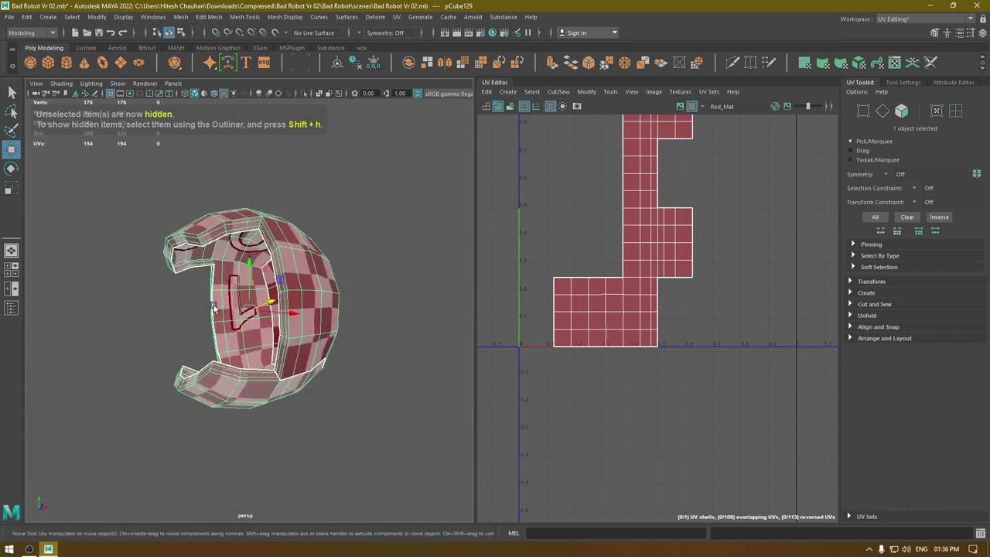
alt+right_drag(203, 301, 219, 290)
alt+drag(219, 289, 280, 280)
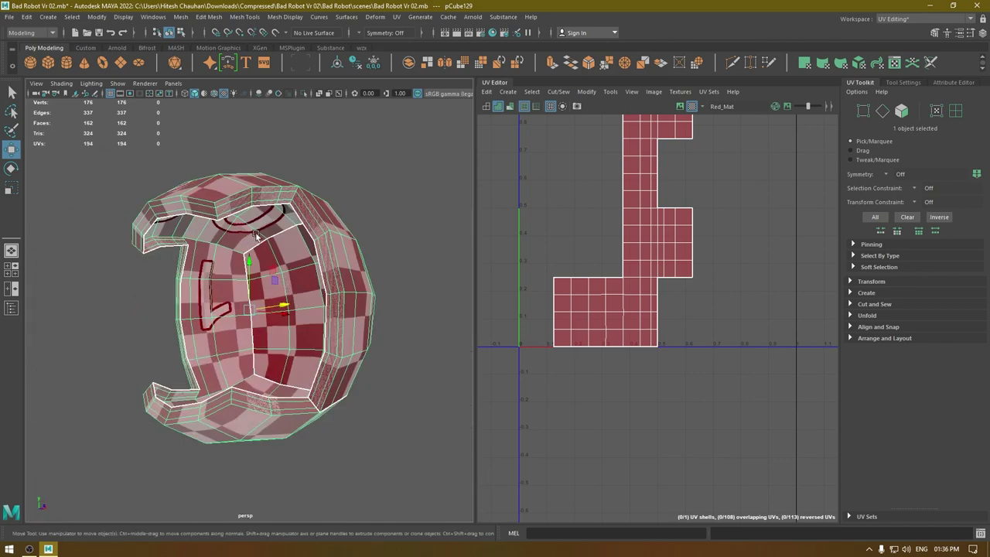
click(508, 93)
click(527, 143)
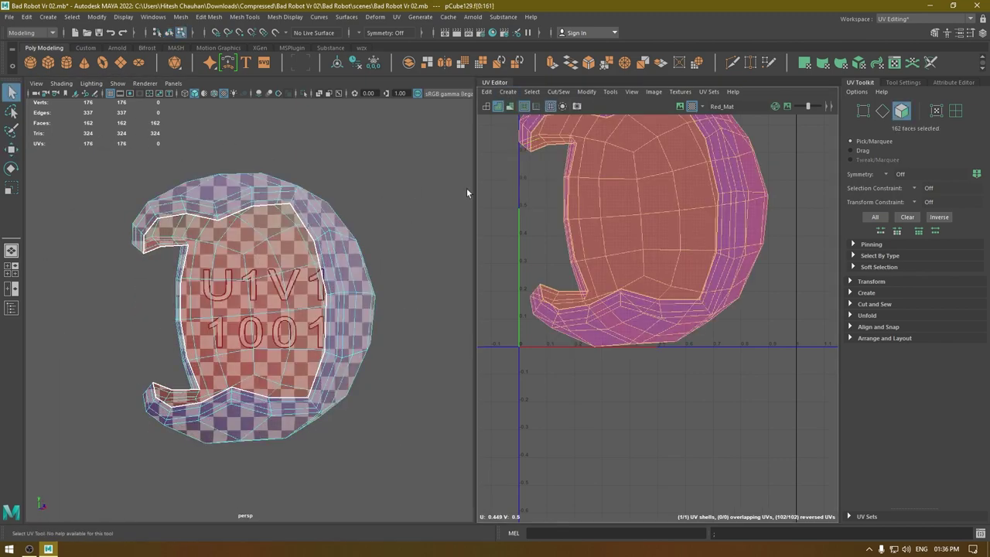
Switch the shoulder cover to edge selection, and turn off the checker map and the shaded UV display.
right_drag(326, 203, 330, 136)
mouse_move(278, 190)
alt+mouse_down()
mouse_move(296, 200)
mouse_move(277, 201)
alt+mouse_up()
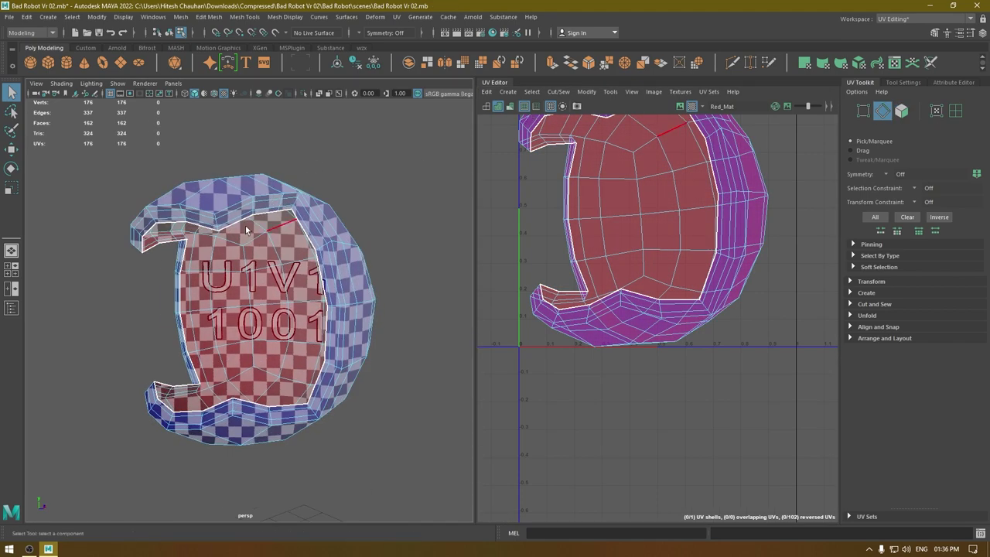
alt+drag(204, 198, 236, 223)
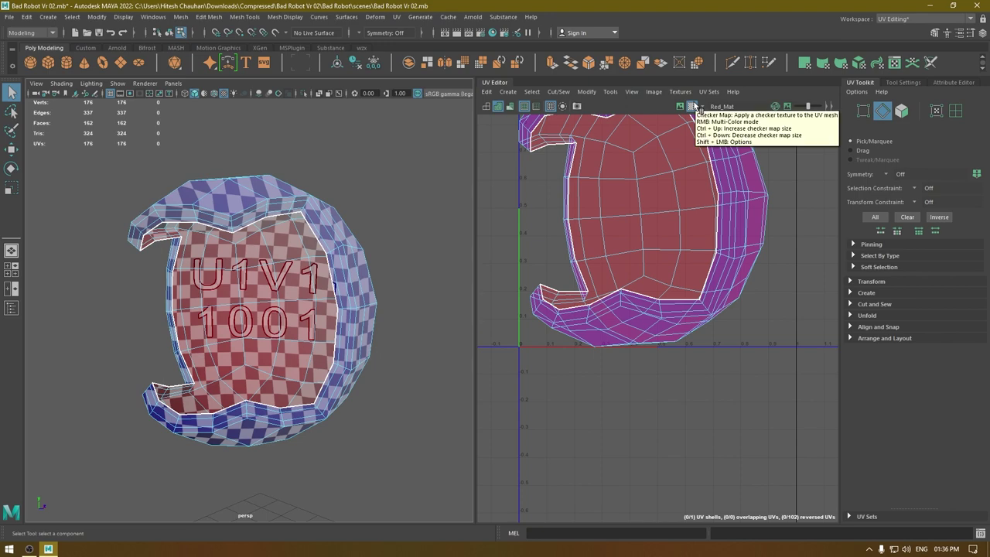
click(692, 107)
alt+drag(223, 266, 238, 285)
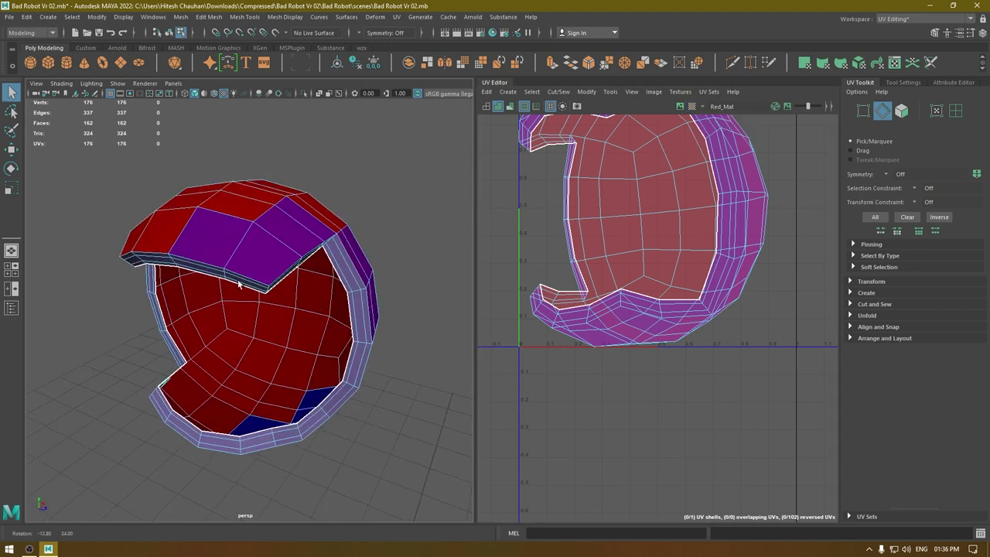
click(498, 107)
mouse_move(317, 238)
alt+mouse_down()
mouse_move(306, 201)
mouse_move(241, 228)
mouse_move(278, 251)
alt+mouse_up()
Select the inner and outer edge loops bordering the shoulder cover's beige rim, plus the short edges across the rim at its corners.
double_click(214, 192)
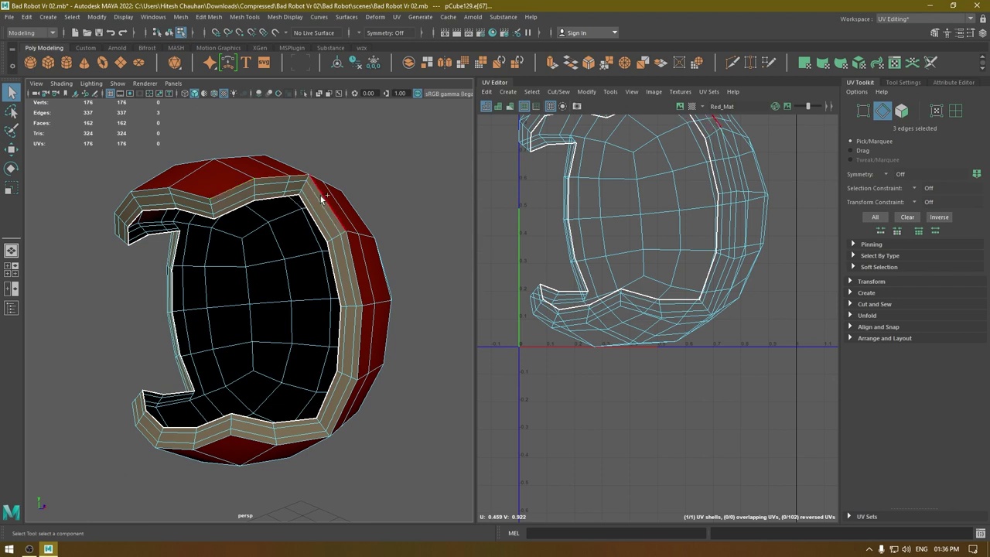
double_click(239, 209)
shift+double_click(205, 197)
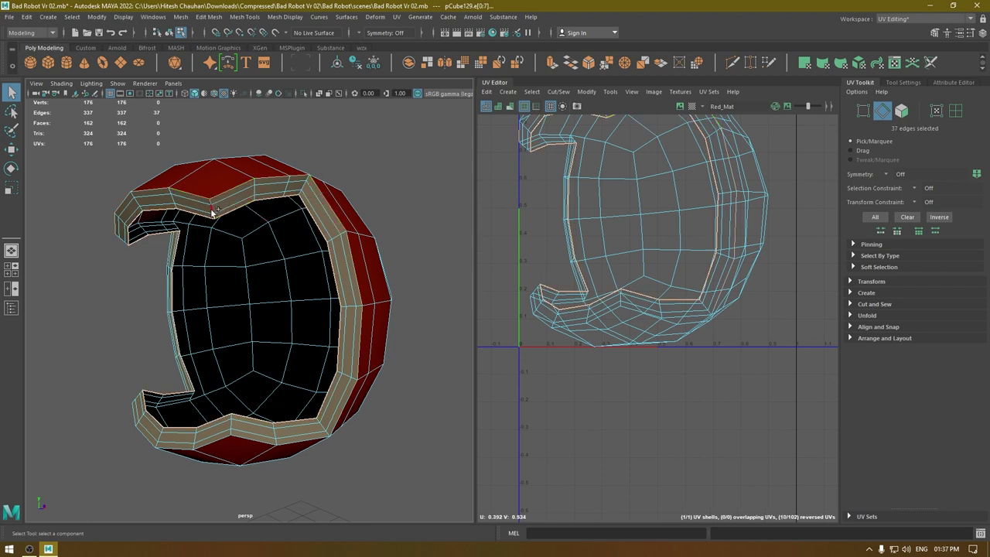
alt+drag(179, 246, 276, 234)
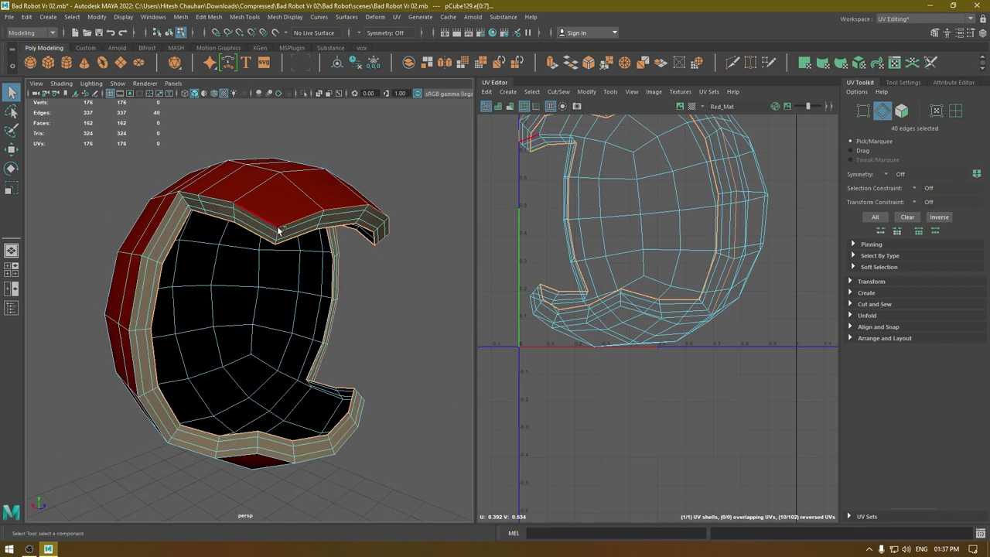
alt+drag(181, 243, 216, 204)
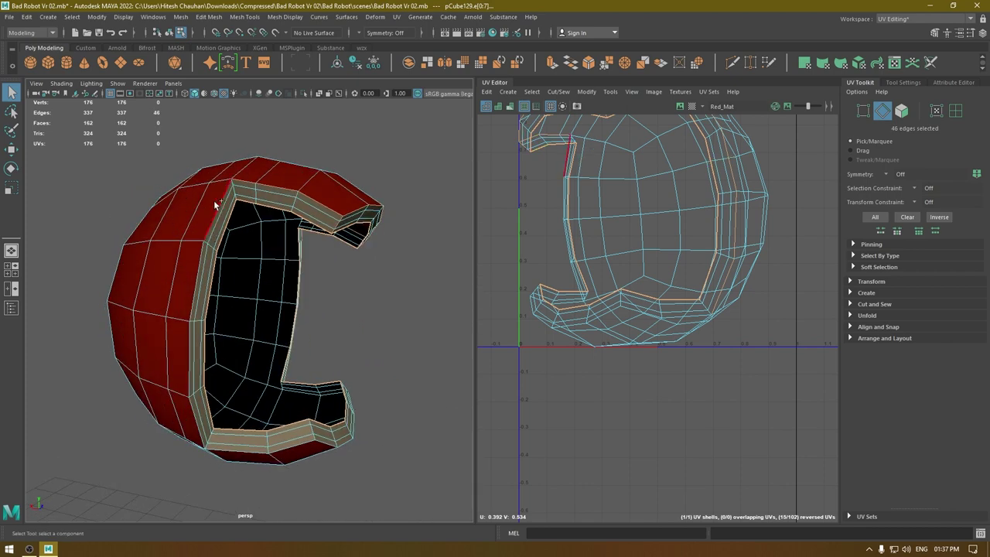
alt+drag(239, 250, 190, 226)
shift+click(206, 406)
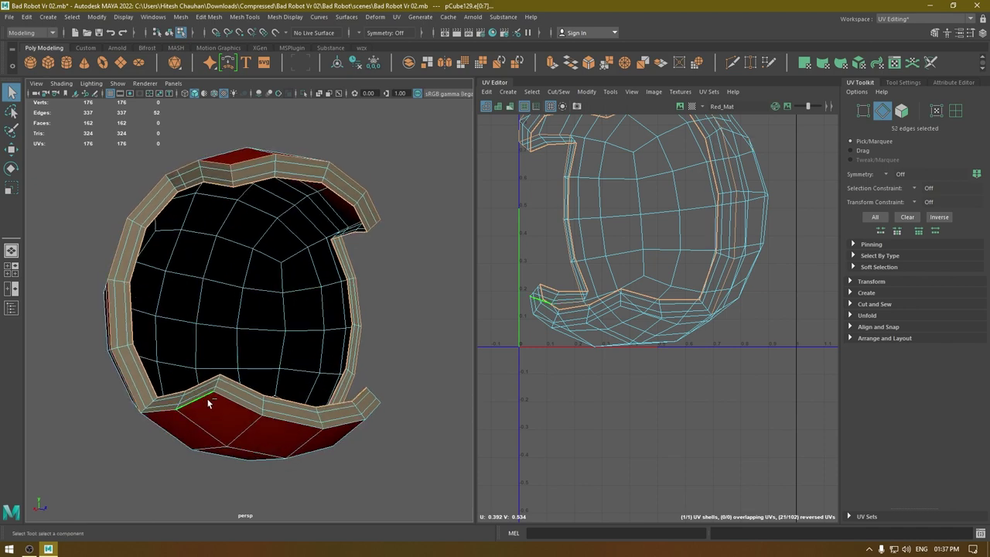
shift+click(230, 402)
alt+drag(314, 405, 198, 419)
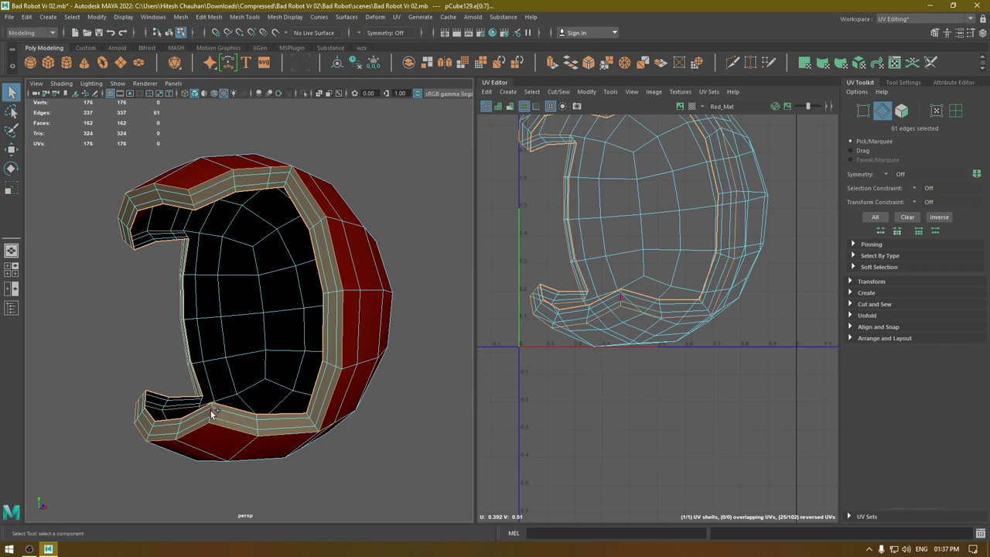
shift+click(210, 411)
Cut the UVs along the selected rim edges, and unfold all the resulting shells of the shoulder cover.
alt+drag(285, 425, 438, 438)
scroll(661, 241, down, 4)
alt+middle_drag(661, 241, 650, 328)
right_drag(668, 249, 670, 220)
shift+right_drag(671, 196, 585, 211)
key(w)
drag(577, 274, 812, 526)
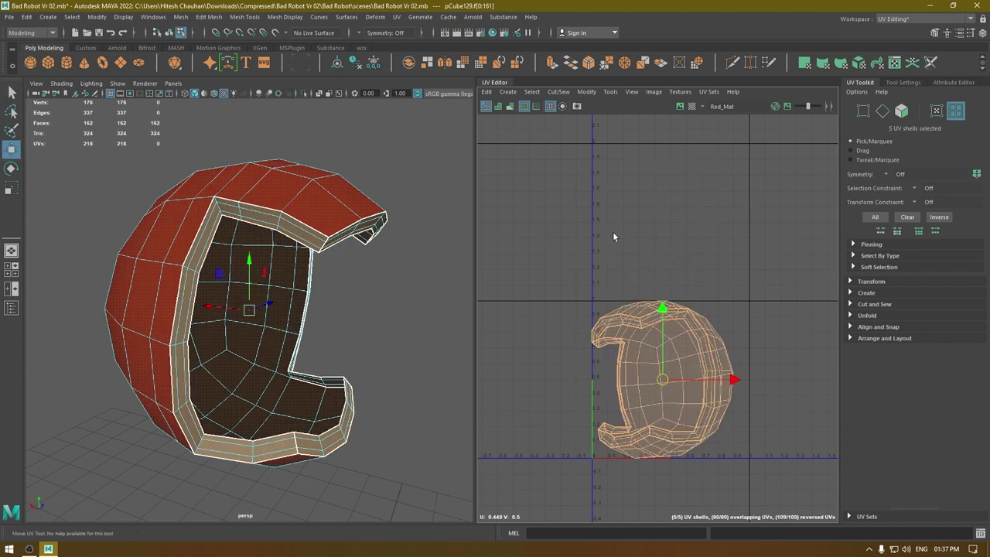
key(ctrl+u)
Move the large cover shell up, clear of the four thin rim strips.
click(642, 248)
click(655, 369)
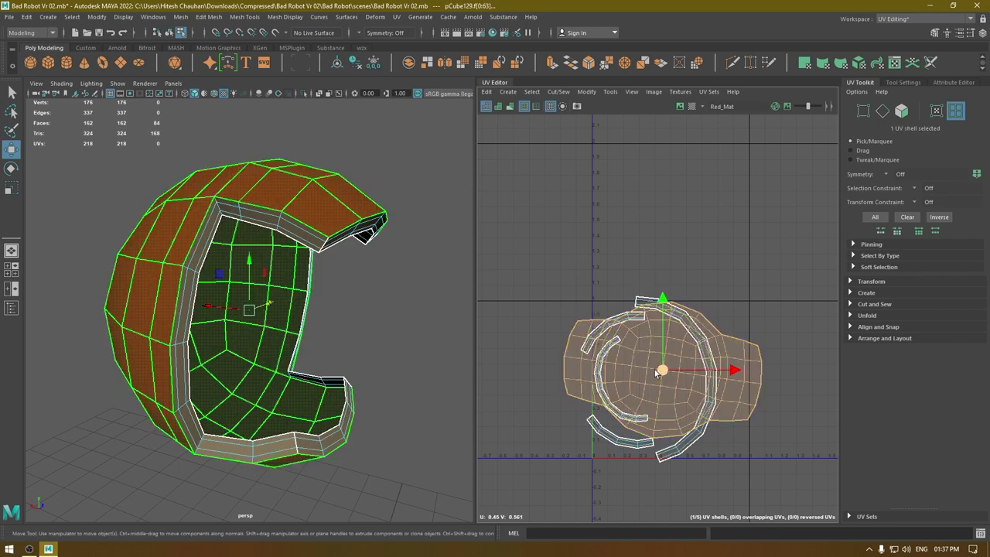
drag(661, 372, 601, 158)
click(671, 306)
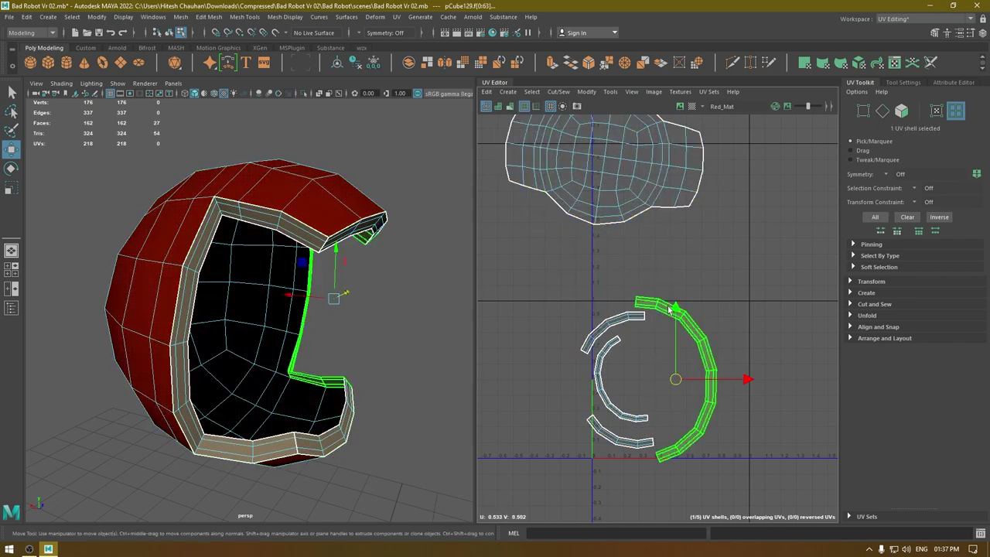
click(600, 364)
Sew the upper end of the inner curved rim strip to the matching end of the neighbouring upper strip.
alt+drag(223, 375, 160, 342)
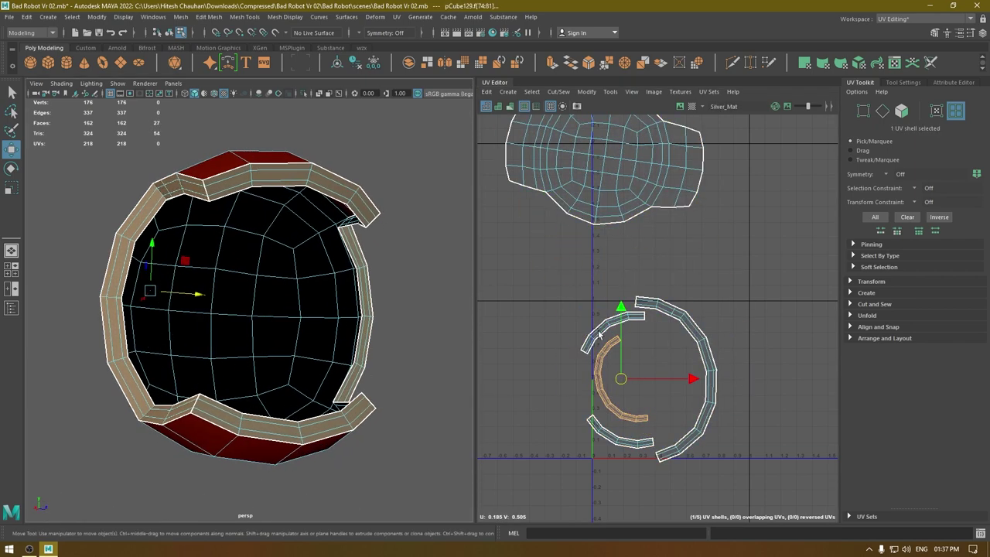
alt+drag(118, 317, 141, 323)
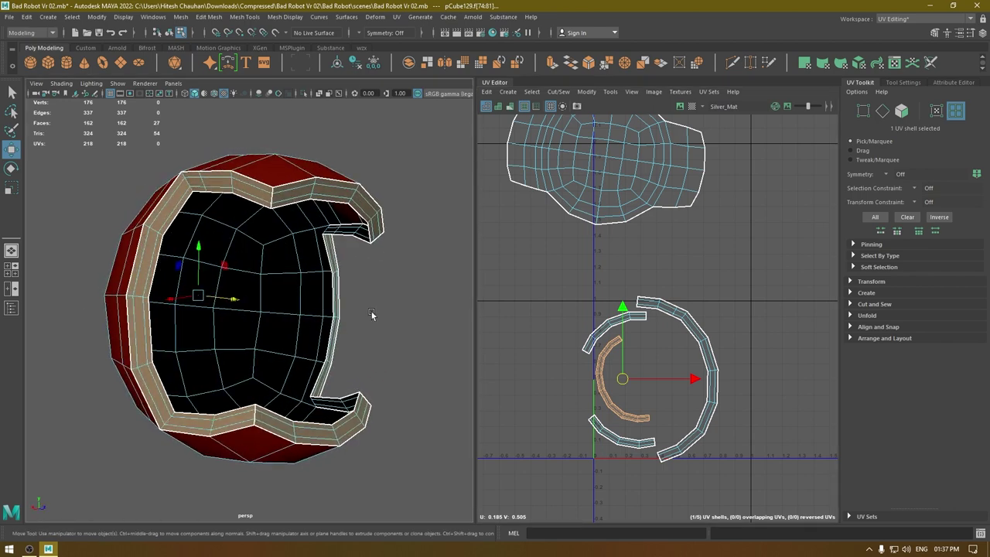
scroll(634, 356, up, 2)
alt+middle_drag(634, 355, 643, 293)
scroll(599, 309, up, 3)
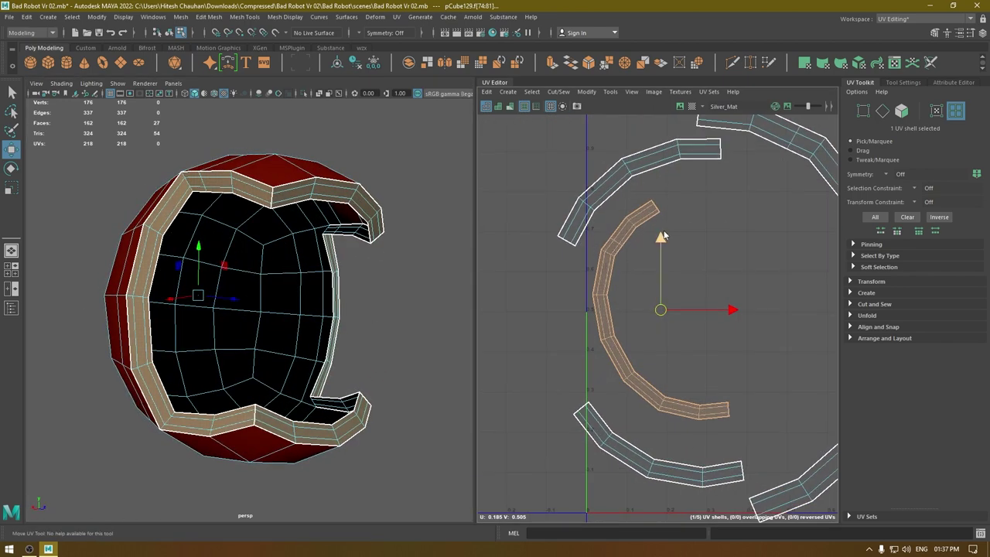
right_drag(663, 234, 659, 200)
click(657, 204)
click(654, 202)
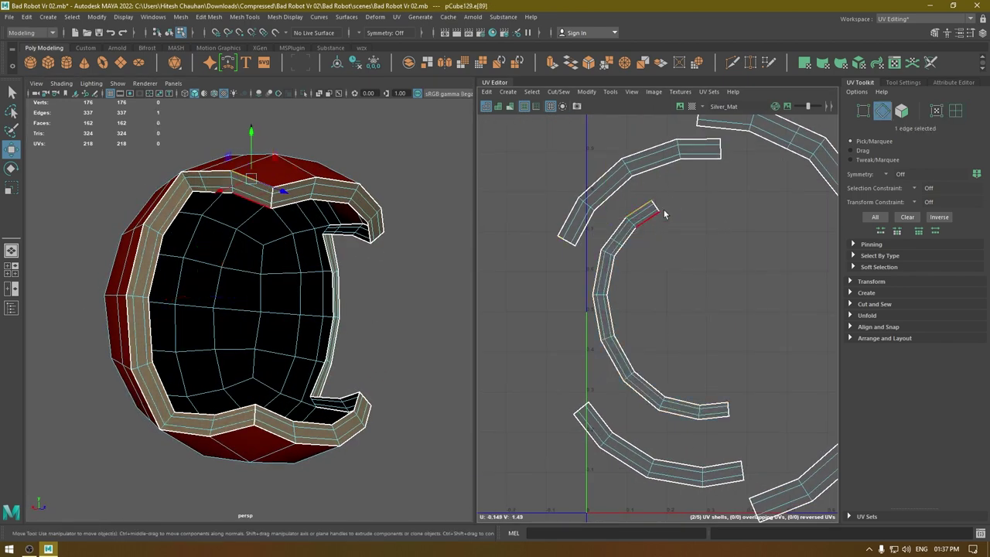
click(668, 211)
click(661, 208)
double_click(654, 205)
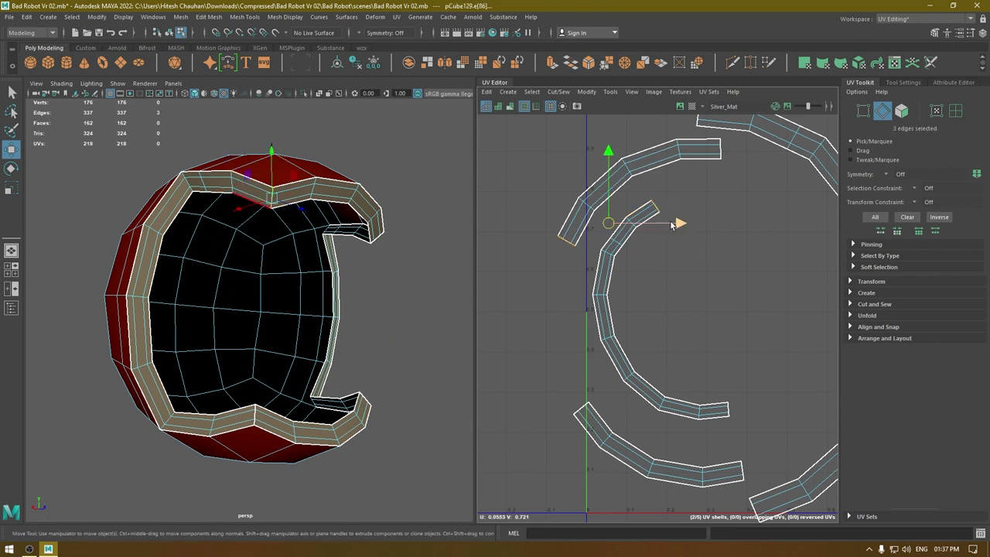
shift+right_drag(675, 222, 681, 138)
scroll(679, 282, down, 2)
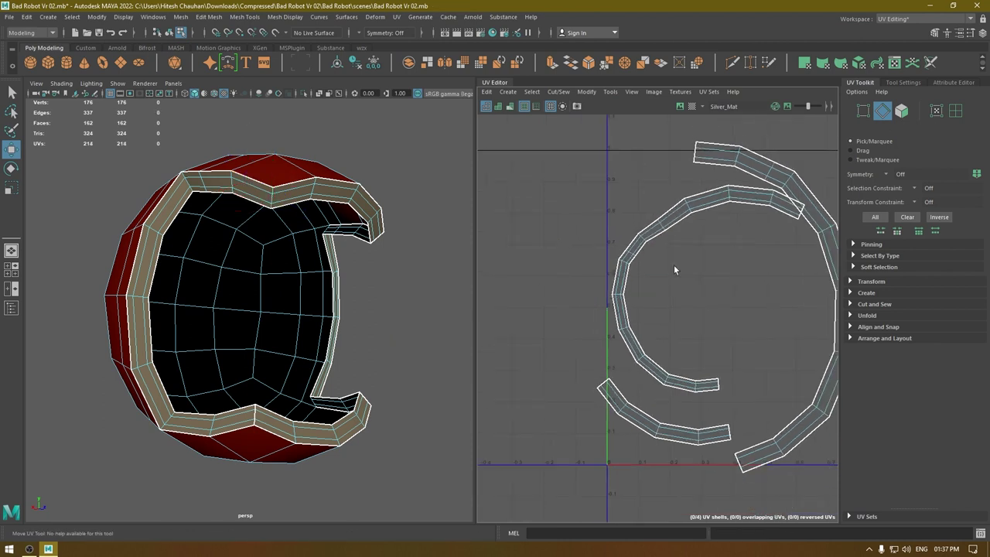
Sew the lower end of the joined rim strip to the matching end of the short lower strip.
click(719, 386)
shift+click(719, 384)
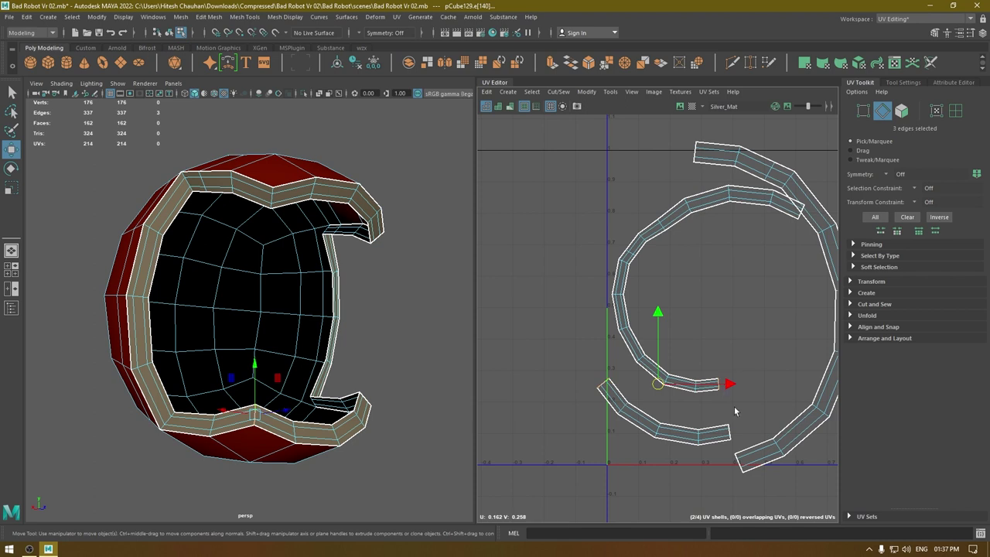
shift+right_drag(734, 407, 753, 304)
alt+right_drag(762, 347, 700, 158)
Unfold the two remaining rim strips and the large cover shell again.
right_drag(680, 298, 628, 268)
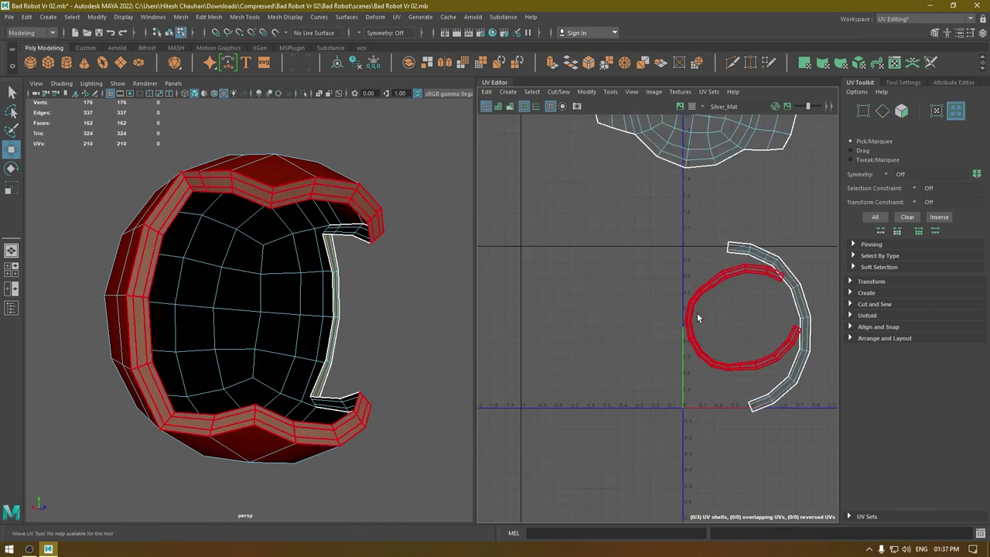
key(ctrl+u)
drag(703, 243, 767, 325)
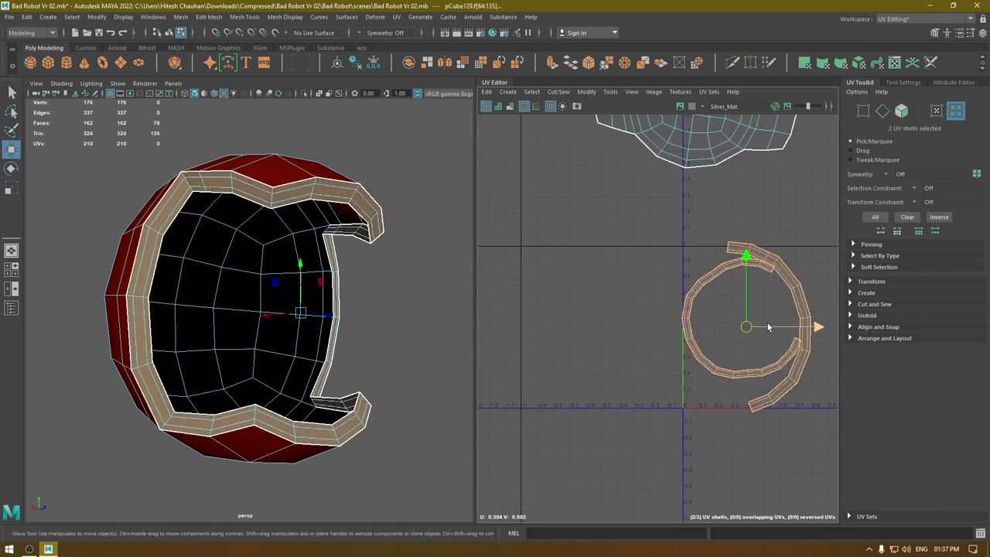
alt+right_drag(692, 360, 648, 246)
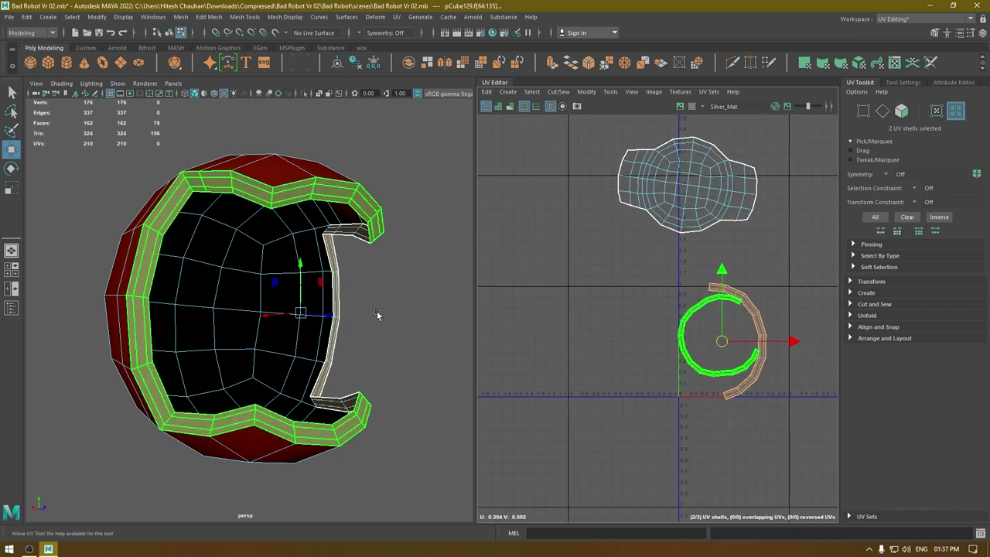
alt+drag(378, 315, 327, 332)
click(662, 181)
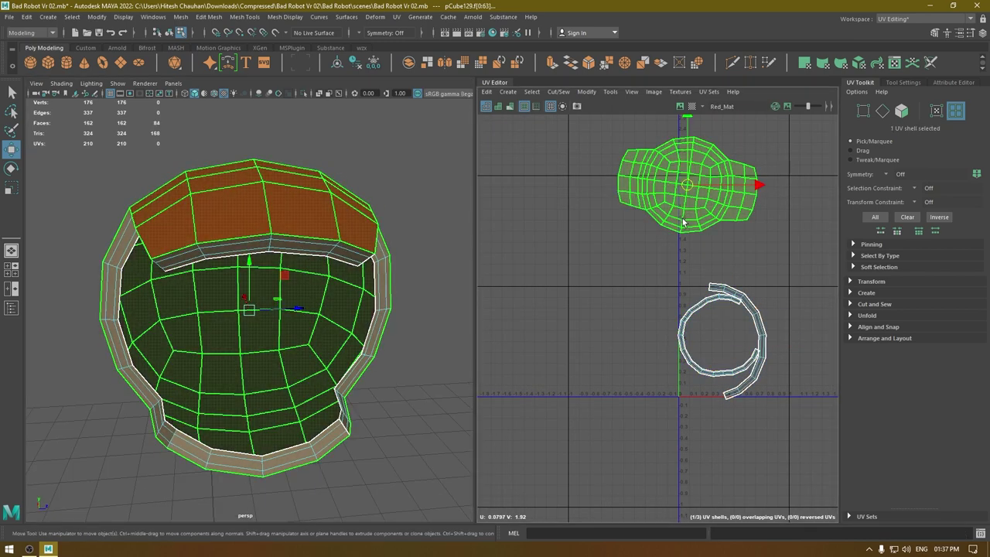
key(ctrl+u)
Lay out all three shoulder cover shells in the UV tile, and align them with Orient Shells.
drag(573, 152, 734, 360)
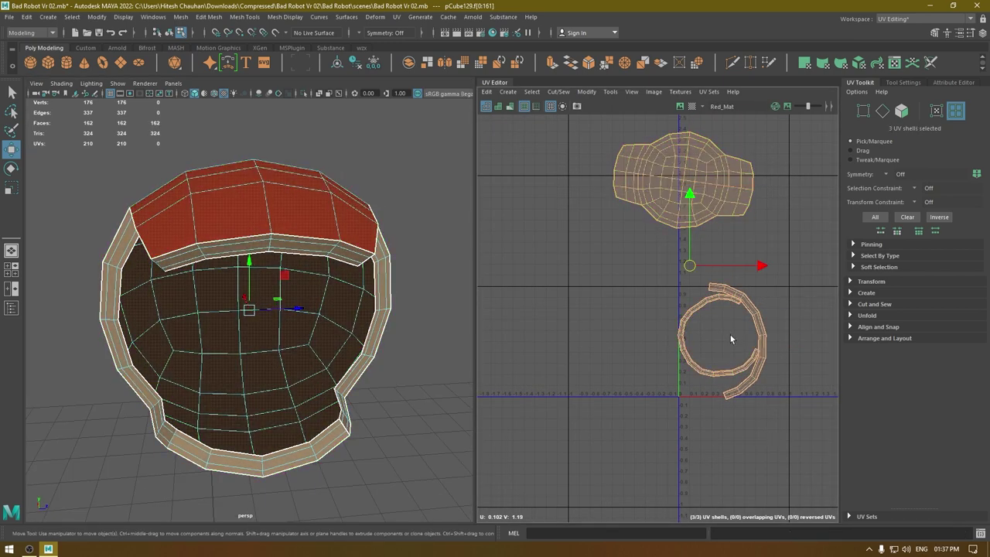
key(ctrl+l)
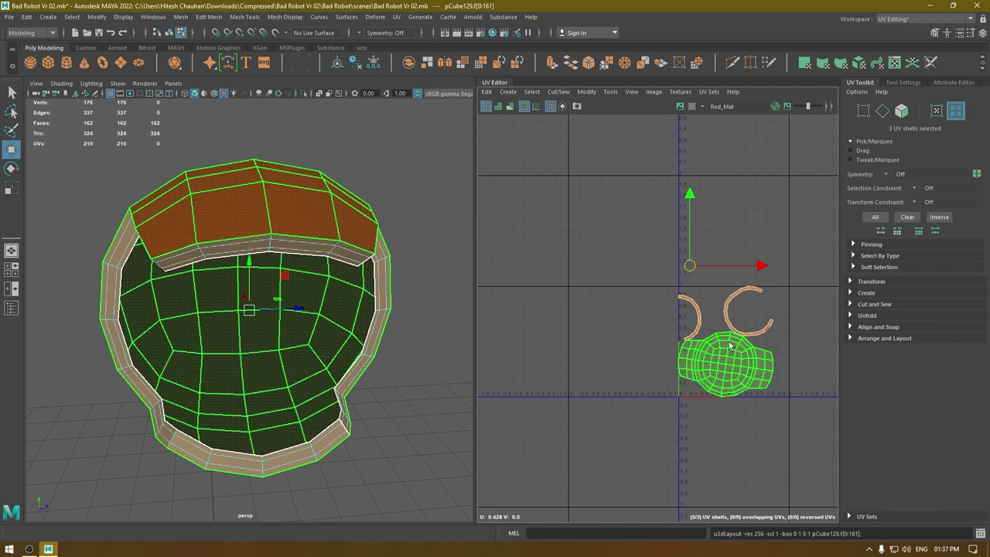
shift+right_drag(731, 346, 719, 462)
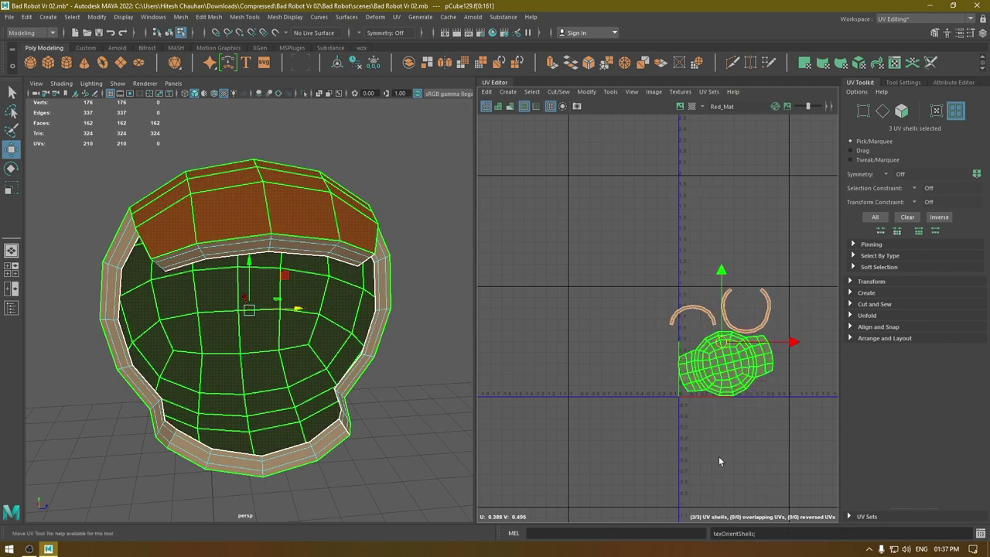
Try to straighten the large cover shell on its own with Orient Shells.
click(743, 391)
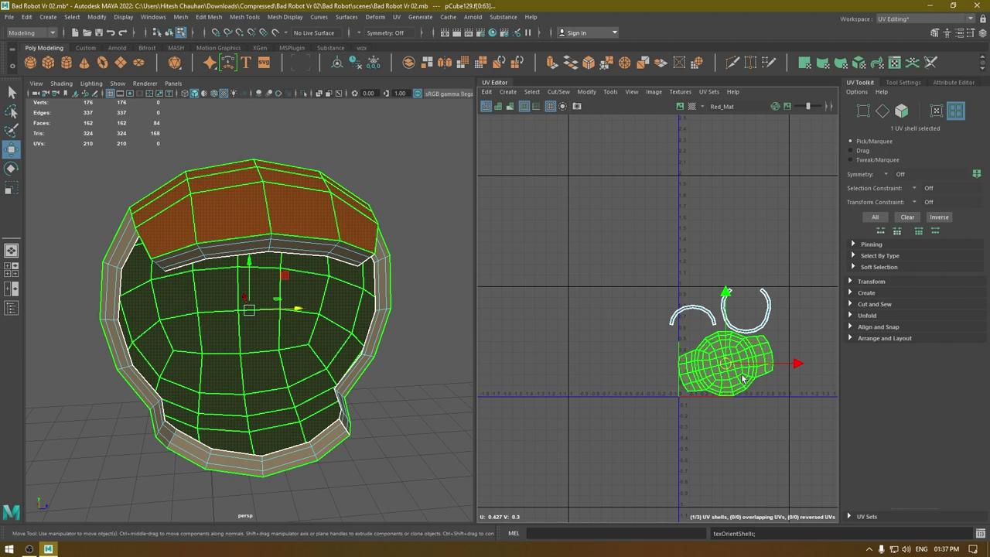
right_click(739, 378)
alt+right_drag(738, 377, 749, 490)
alt+middle_drag(727, 425, 635, 382)
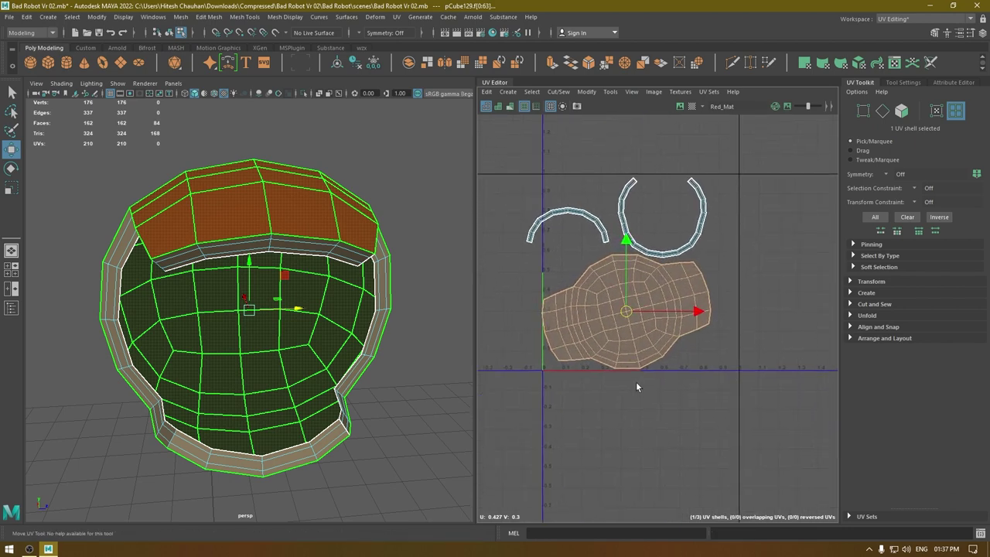
alt+right_drag(635, 381, 638, 475)
shift+right_drag(639, 269, 641, 415)
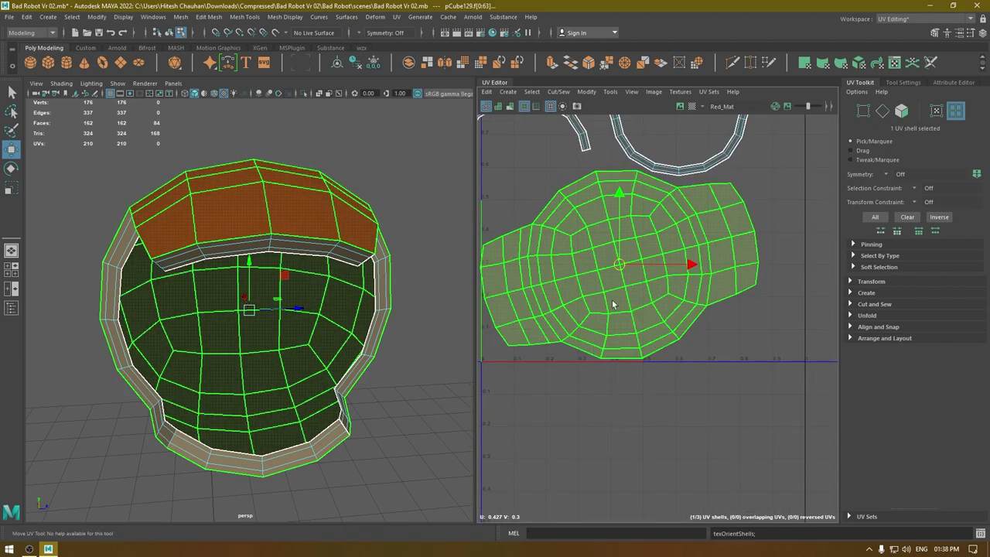
Straighten the large cover shell by orienting it to the edge loop running through its middle.
alt+middle_drag(636, 282, 701, 315)
alt+right_drag(701, 316, 723, 371)
alt+middle_drag(723, 371, 717, 376)
right_drag(690, 321, 608, 258)
double_click(678, 303)
scroll(723, 392, down, 3)
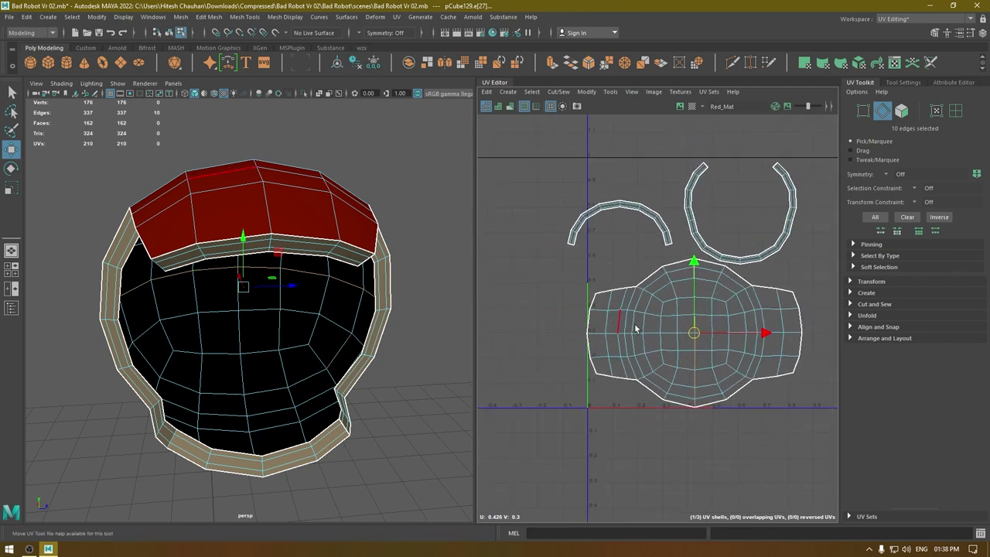
Select all three shells of the shoulder cover and lay them out again in the UV tile.
right_drag(679, 201, 635, 171)
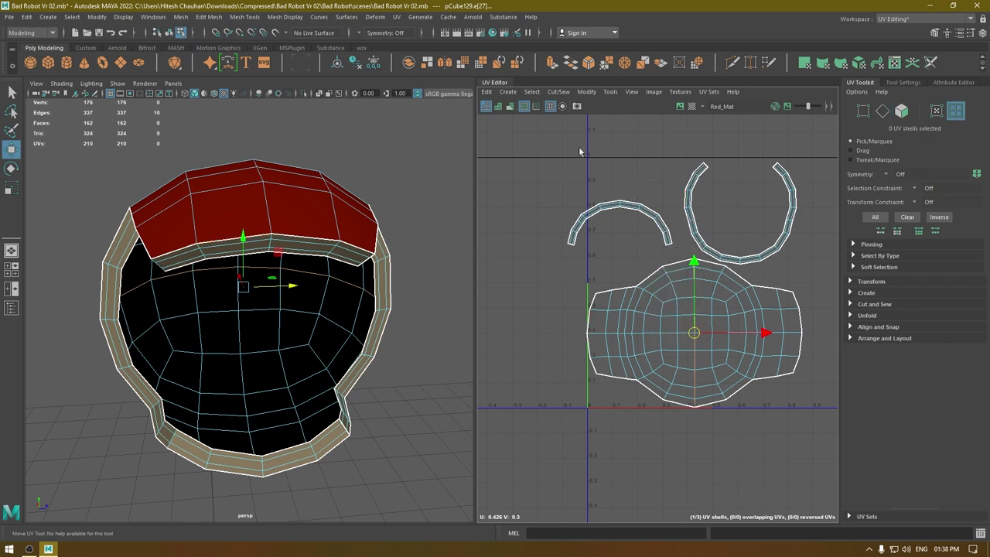
drag(570, 141, 836, 447)
key(ctrl+l)
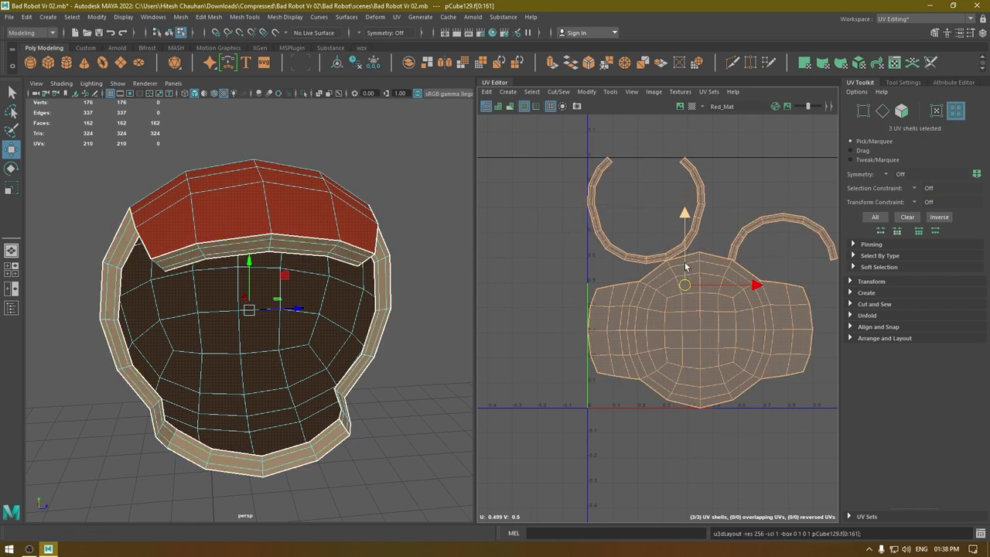
scroll(297, 366, down, 3)
Return the shoulder cover to object mode, deselect it, and unhide the rest of the robot.
alt+drag(297, 365, 311, 265)
right_drag(296, 252, 344, 230)
scroll(343, 302, down, 5)
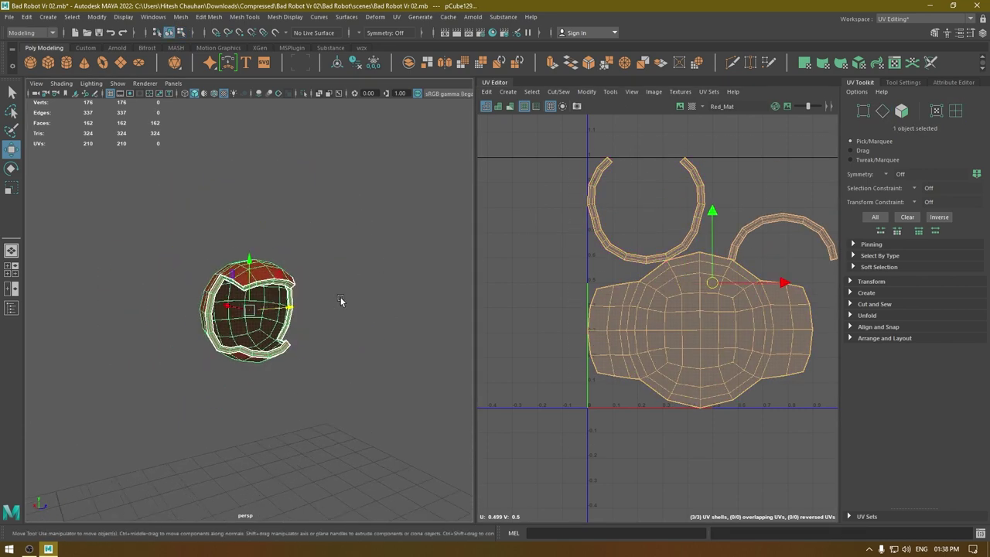
alt+drag(343, 302, 313, 308)
click(403, 408)
alt+drag(403, 408, 347, 386)
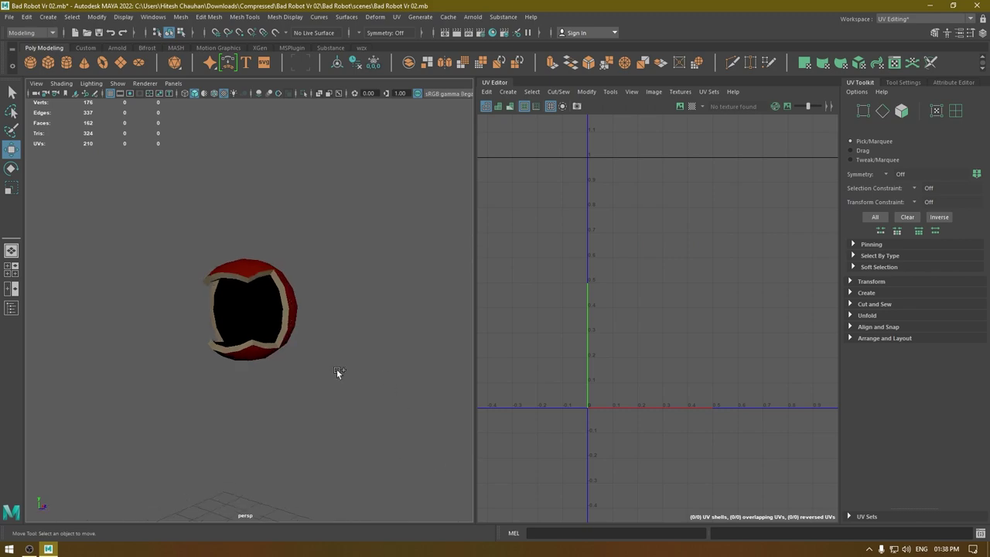
key(ctrl+shift+h)
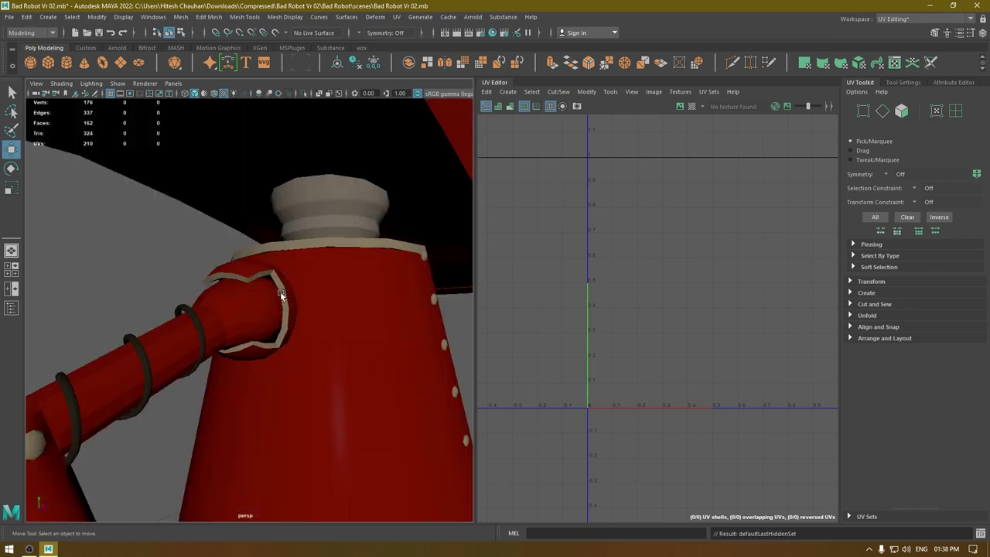
Isolate the red upper arm shaft that sits inside the shoulder cover, and apply a Camera-based UV projection to it.
click(281, 294)
alt+drag(297, 384, 343, 342)
click(225, 361)
key(alt+h)
scroll(343, 341, up, 2)
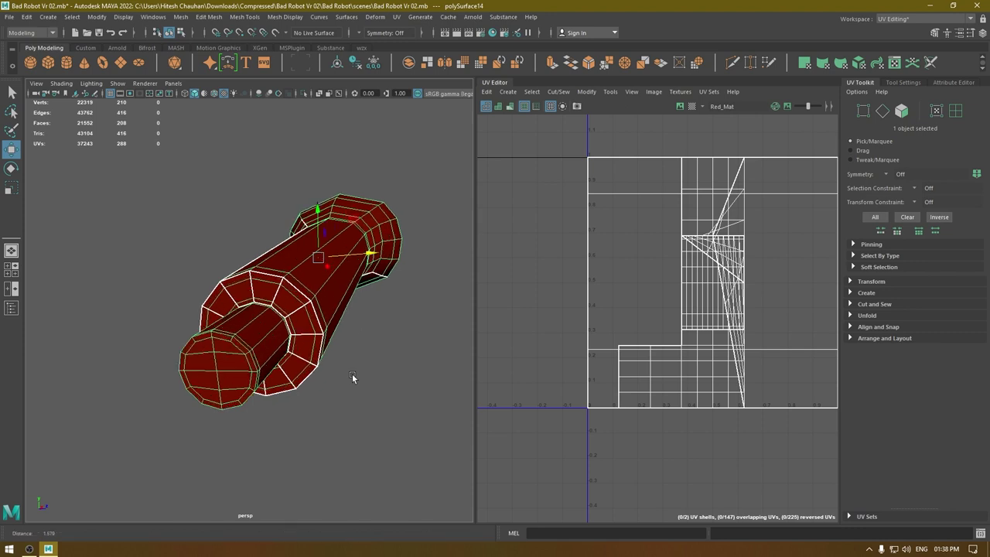
click(509, 92)
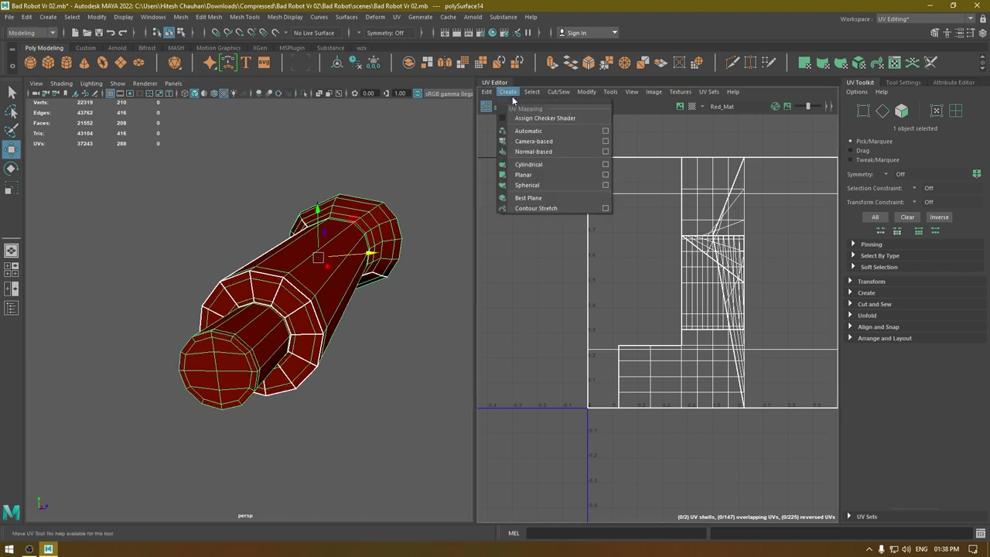
click(537, 142)
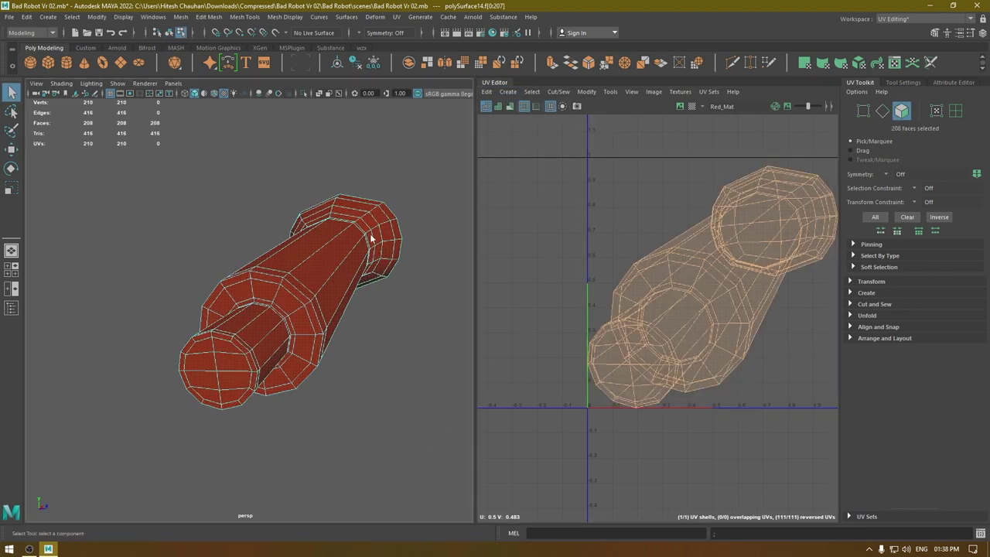
Select the shaft's seam edges: loops around the small end cap, the narrow stub's base and the collar rim, plus one lengthwise loop.
right_drag(371, 236, 372, 205)
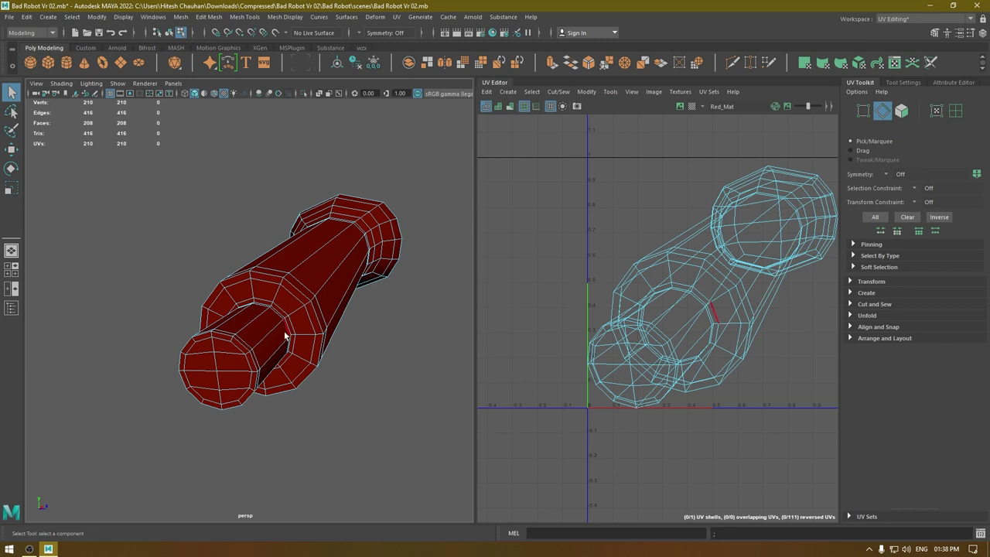
double_click(243, 348)
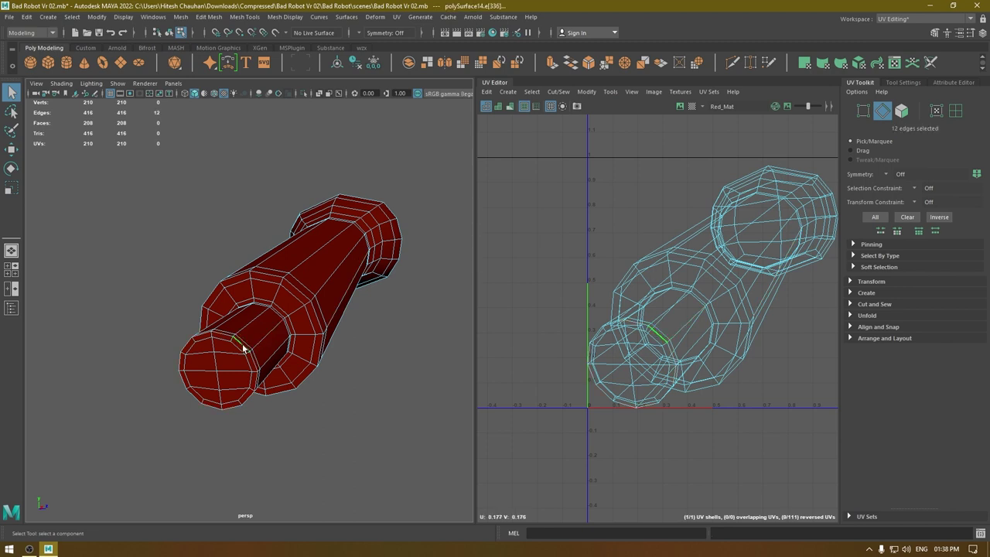
shift+double_click(272, 276)
scroll(256, 377, up, 3)
alt+drag(269, 317, 155, 351)
shift+double_click(264, 387)
alt+drag(249, 353, 257, 295)
shift+double_click(194, 300)
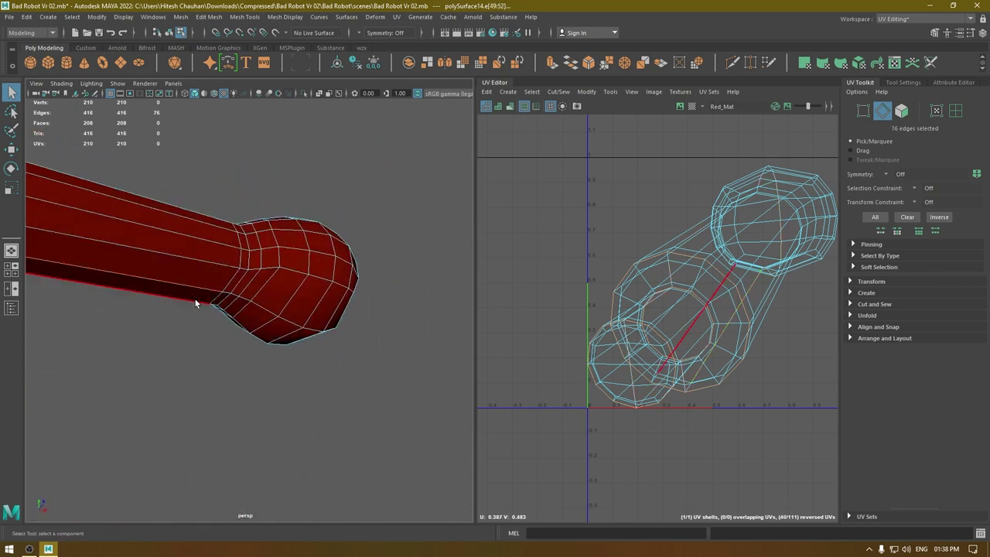
Remove the edges crossing the narrow stub's flat end cap from the seam selection.
alt+drag(195, 303, 369, 338)
scroll(369, 338, up, 2)
alt+middle_drag(348, 298, 329, 328)
scroll(330, 328, up, 4)
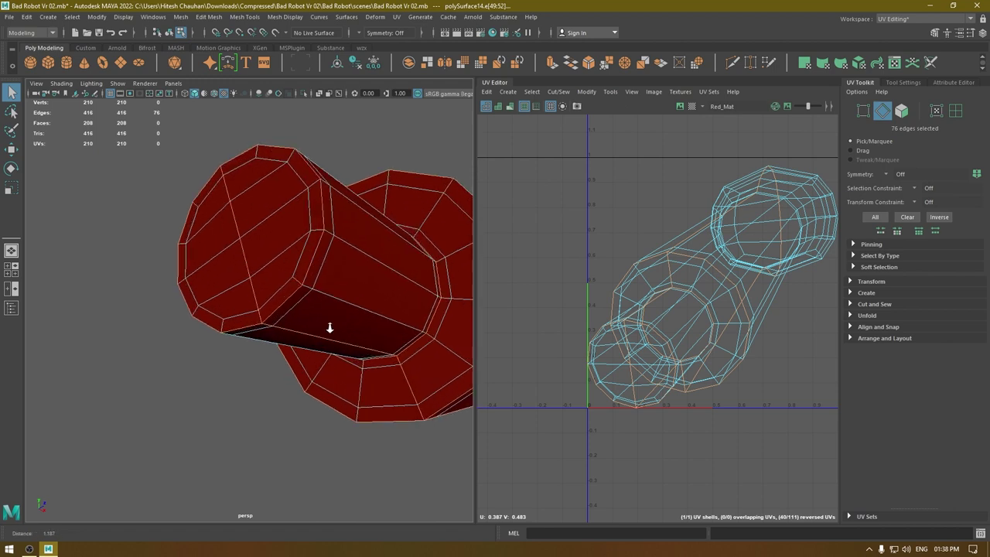
scroll(329, 328, up, 1)
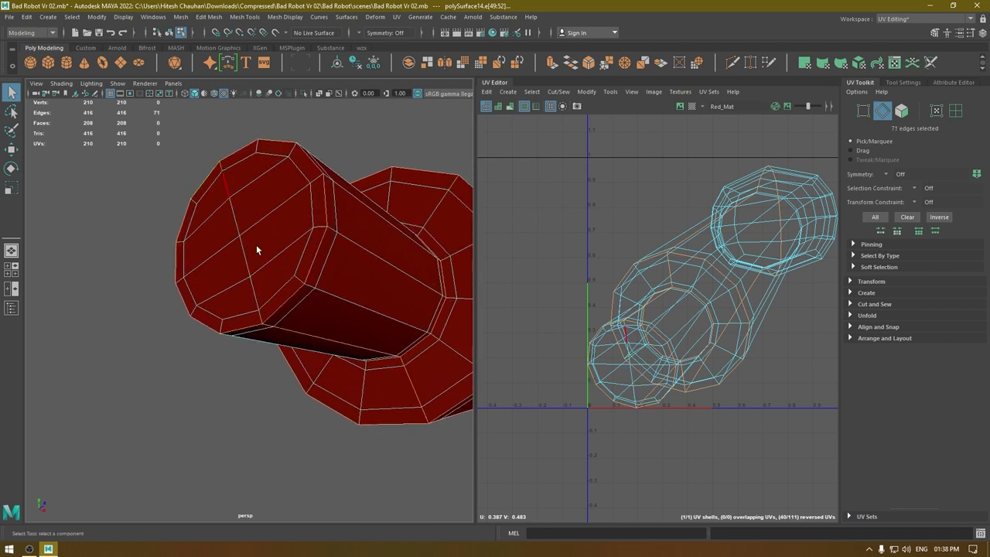
alt+drag(256, 250, 322, 306)
alt+middle_drag(322, 306, 308, 273)
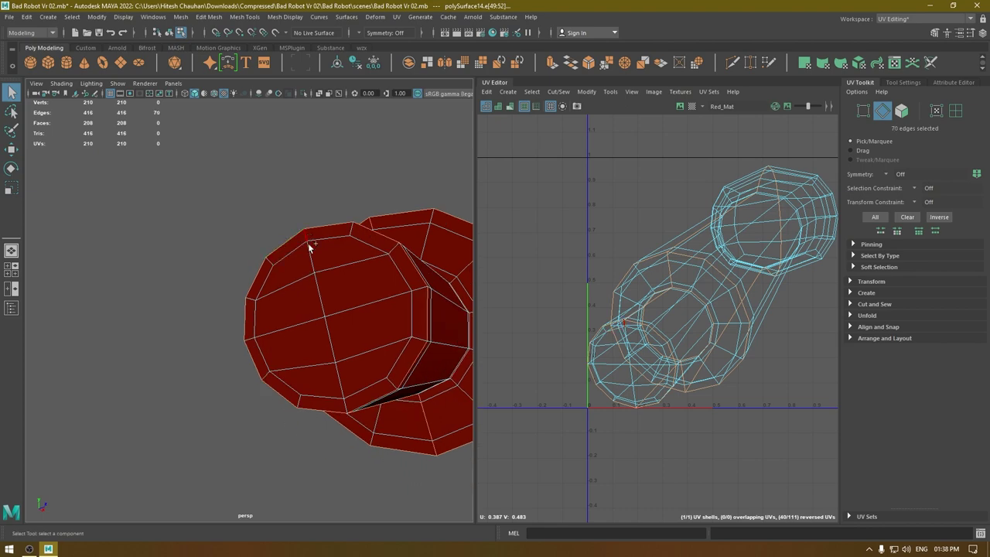
Deselect the lengthwise seam edges that cross the end cap's bevel and the underside of the ring-shaped collar face.
alt+drag(309, 246, 384, 333)
alt+right_drag(319, 273, 336, 315)
alt+drag(380, 285, 366, 260)
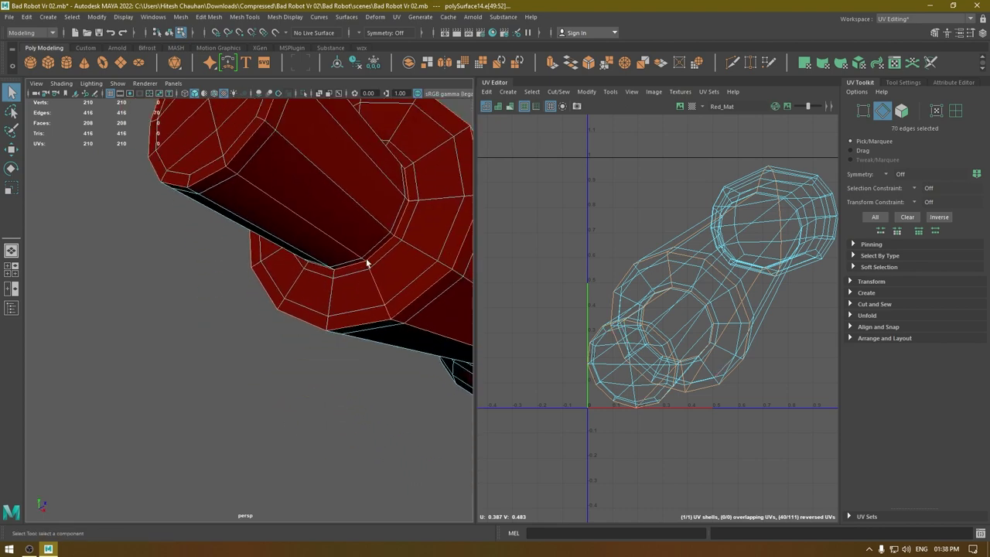
alt+right_drag(394, 294, 382, 268)
alt+drag(382, 268, 378, 269)
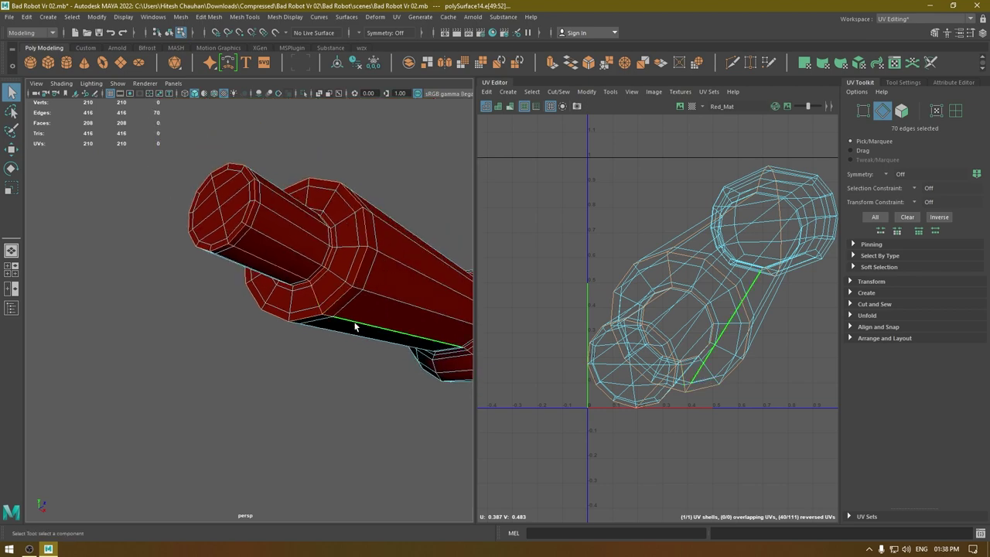
alt+drag(361, 323, 313, 307)
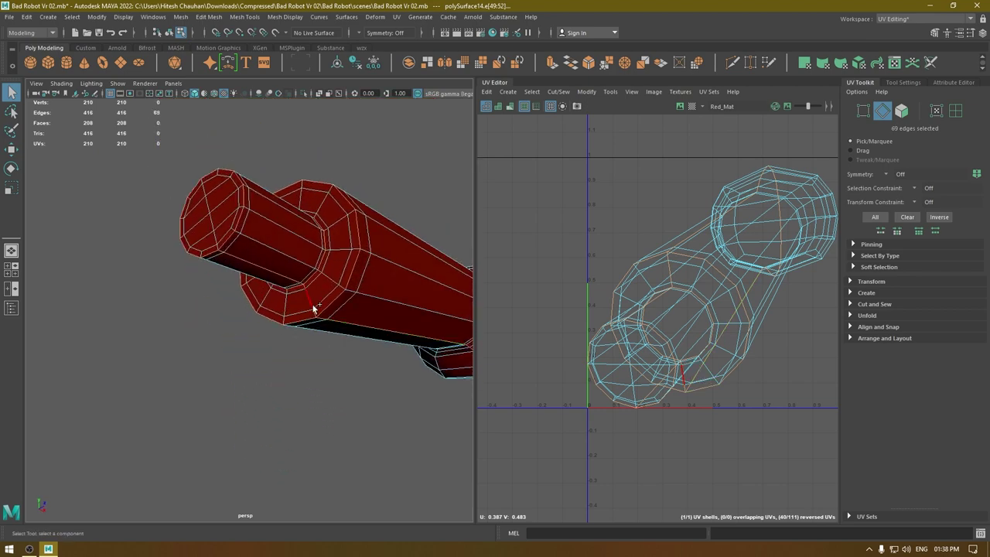
alt+right_drag(317, 310, 367, 340)
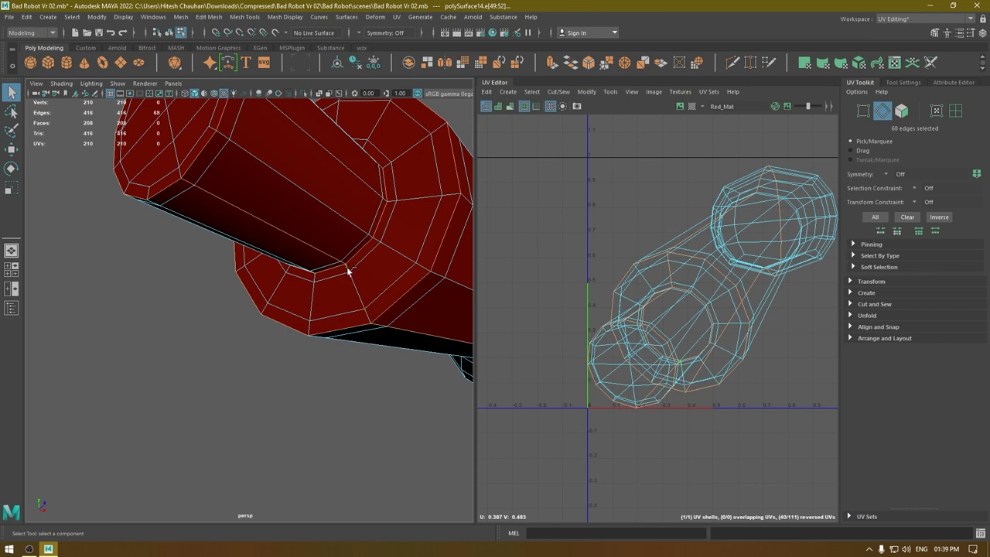
alt+drag(366, 280, 356, 318)
alt+drag(348, 254, 353, 309)
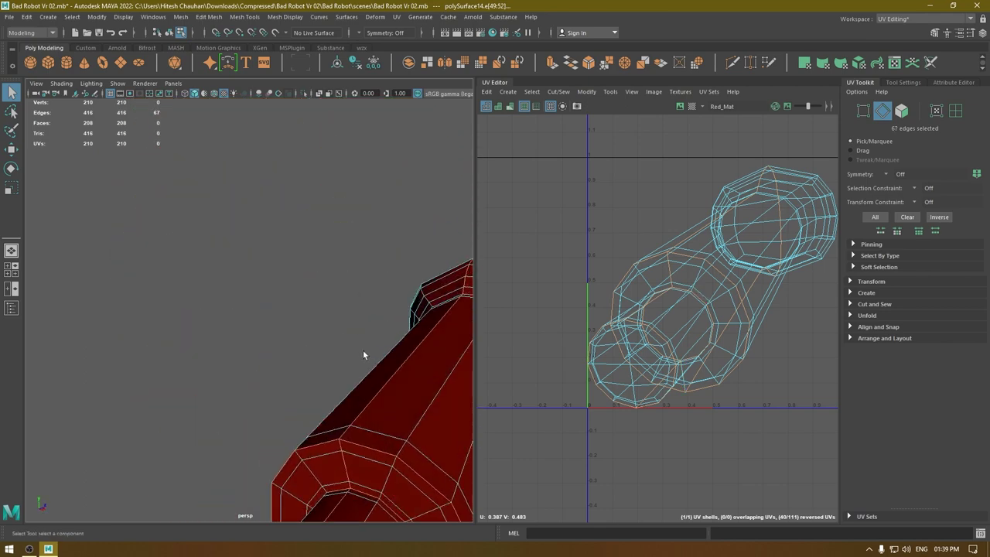
Deselect the unwanted seam edges across the upper part of the collar face and at the narrow stub's base.
alt+drag(362, 352, 361, 363)
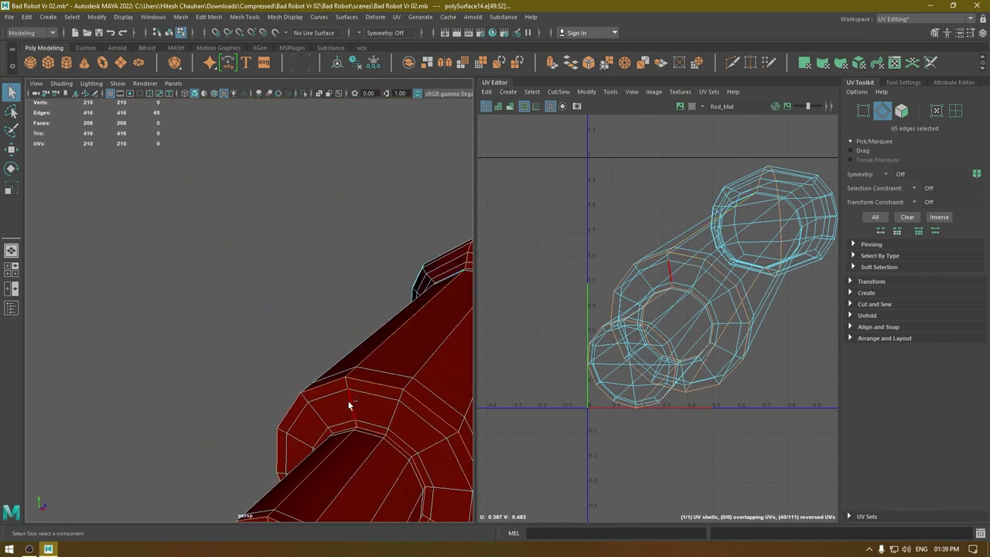
alt+drag(355, 426, 311, 395)
alt+middle_drag(311, 395, 386, 290)
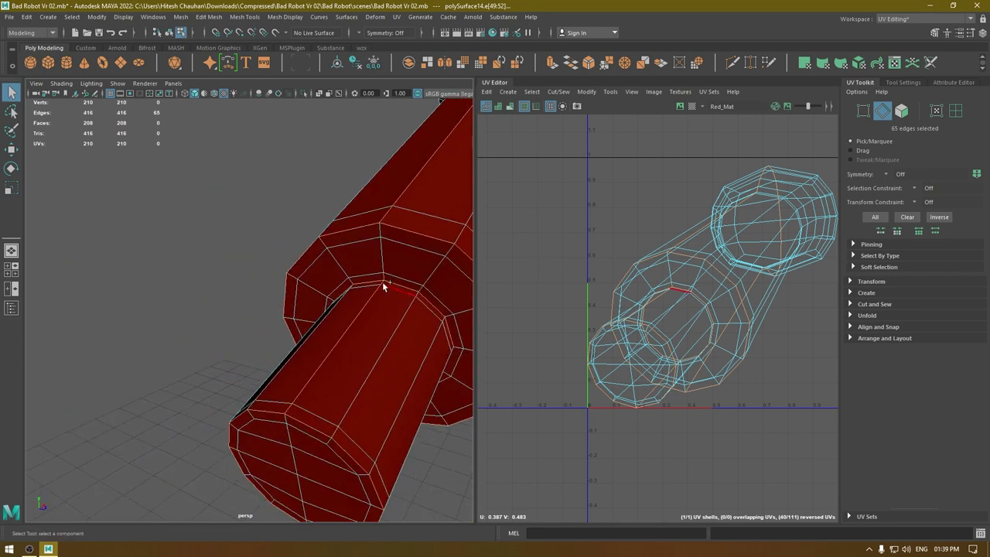
ctrl+click(381, 280)
ctrl+click(368, 304)
alt+right_drag(344, 444, 314, 327)
alt+drag(314, 327, 261, 275)
alt+right_drag(262, 275, 381, 412)
alt+middle_drag(381, 411, 240, 368)
alt+drag(240, 368, 86, 435)
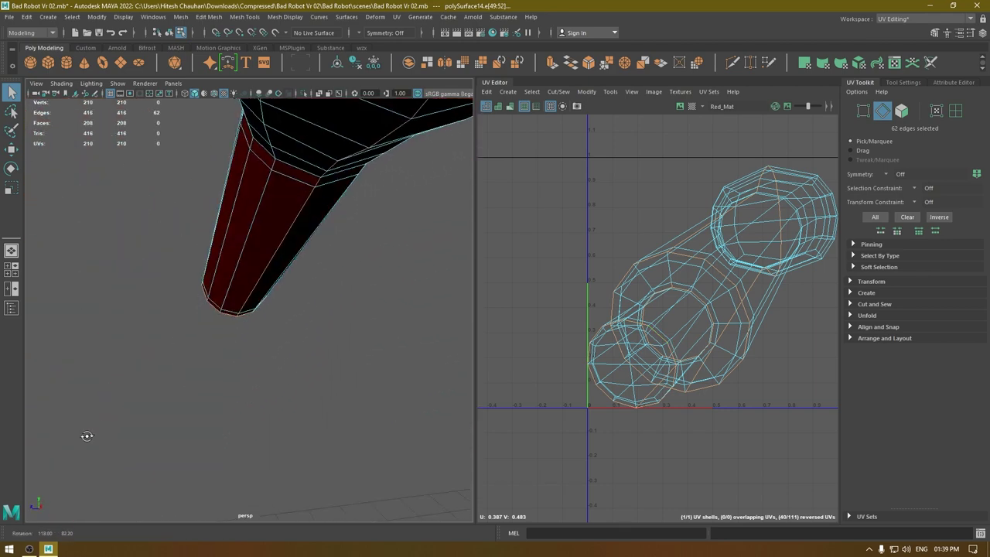
Deselect the excess lengthwise edges on the collar's upper edge and over the rounded ball end, leaving one seam along the shaft.
alt+right_drag(325, 387, 261, 253)
alt+drag(260, 252, 438, 315)
alt+right_drag(176, 362, 212, 421)
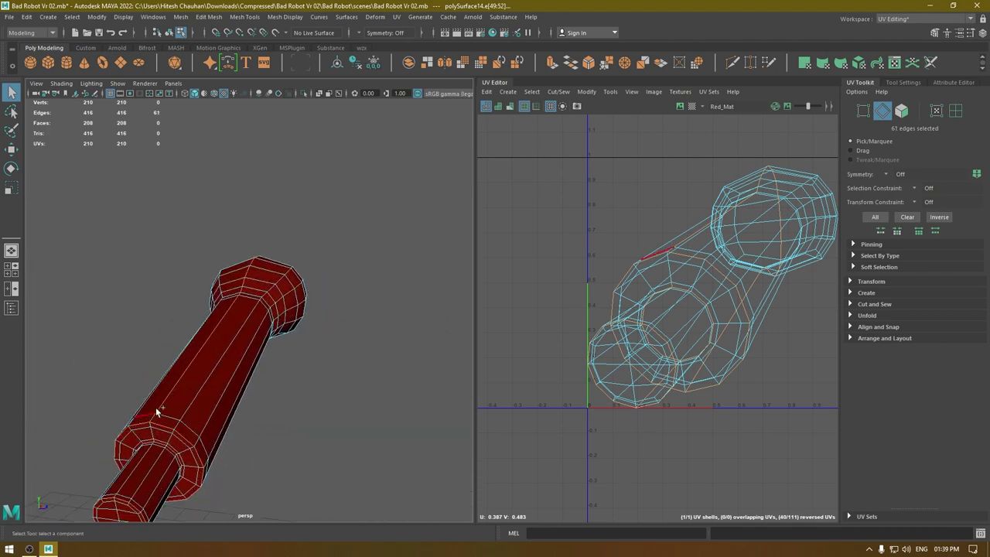
alt+drag(313, 349, 249, 317)
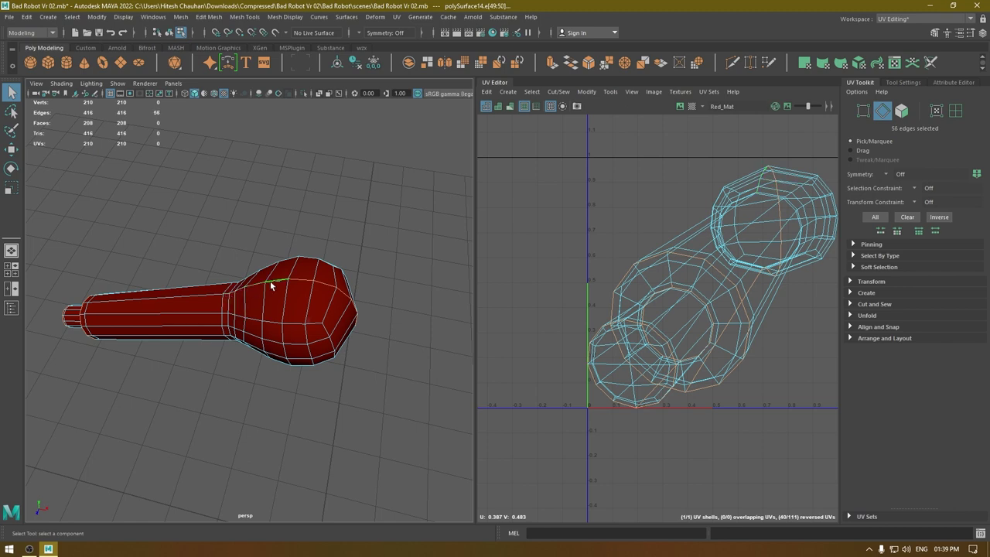
ctrl+click(323, 289)
alt+drag(323, 300, 291, 302)
alt+drag(332, 330, 365, 319)
Cut the UVs along the selected seam edges, then select all four resulting shells and unfold them.
shift+right_drag(670, 160, 568, 161)
key(w)
drag(542, 134, 849, 508)
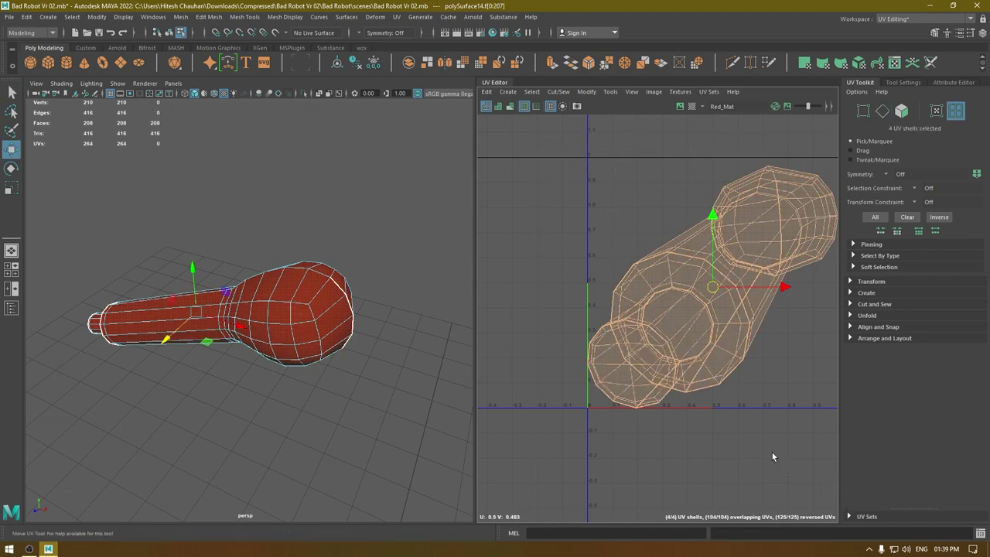
key(ctrl+u)
Move the large shaft shell above the other shells and the ring-shaped collar shell out to their side.
alt+middle_drag(672, 251, 574, 245)
click(694, 225)
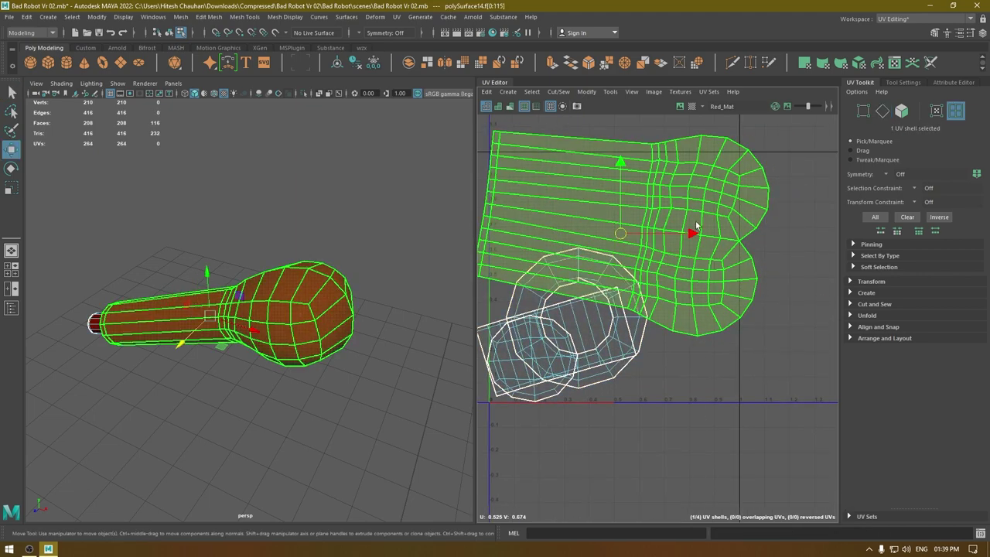
drag(621, 233, 647, 151)
alt+drag(267, 284, 296, 286)
click(591, 275)
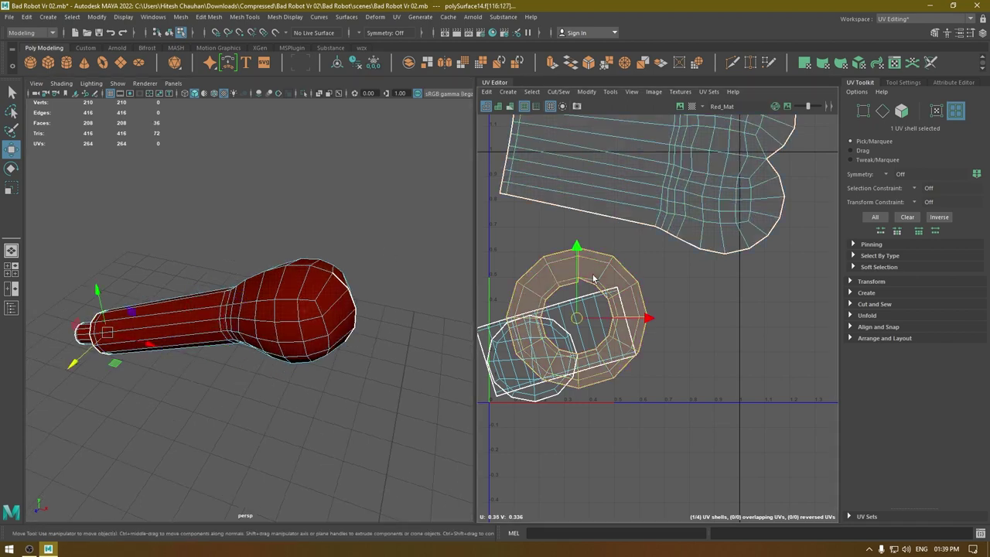
drag(575, 308, 746, 361)
Move and sew the split edge at the notch in the collar ring's inner border.
alt+right_drag(746, 362, 778, 415)
alt+middle_drag(779, 412, 654, 325)
scroll(645, 199, up, 5)
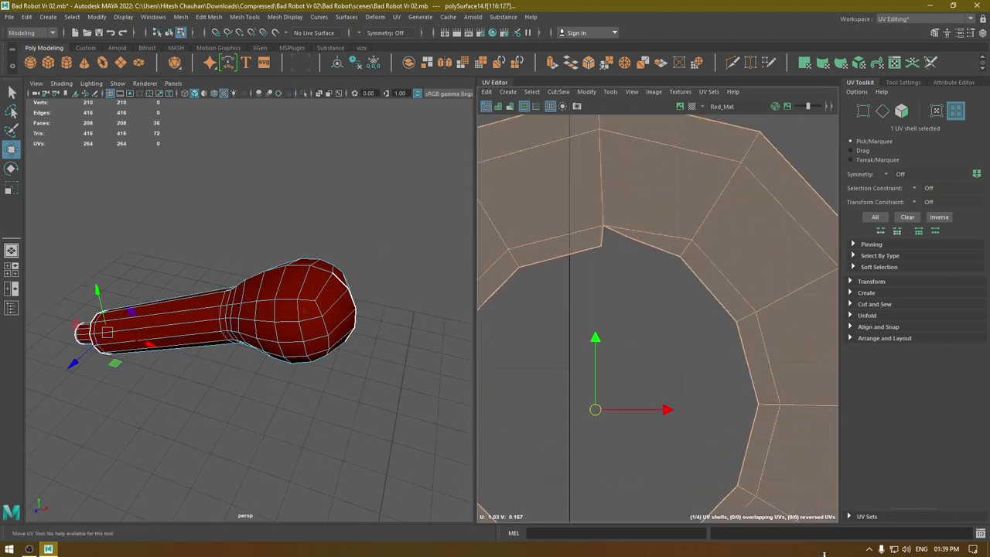
scroll(619, 232, up, 2)
right_drag(624, 234, 626, 189)
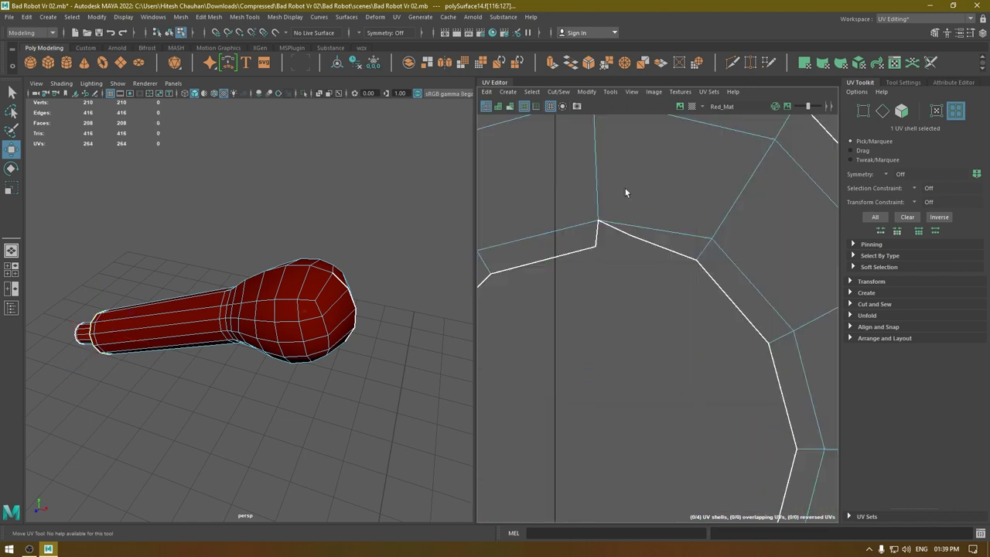
click(626, 238)
shift+right_drag(626, 254, 582, 184)
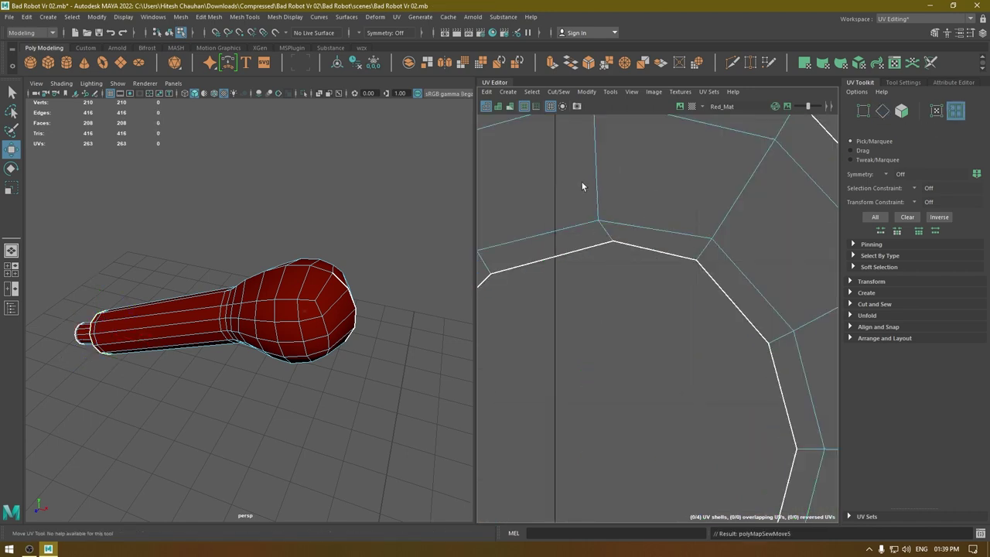
Unfold the collar ring, the rectangular stub shell and the round end cap shell individually.
click(591, 227)
shift+right_drag(591, 236, 595, 270)
scroll(609, 261, down, 6)
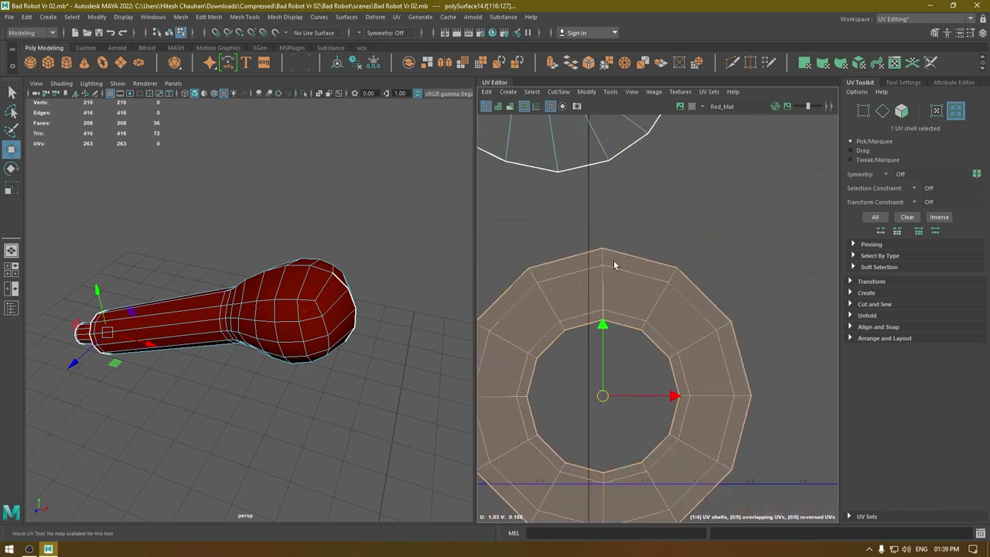
alt+middle_drag(651, 252, 887, 213)
click(610, 309)
scroll(644, 214, down, 3)
alt+middle_drag(655, 191, 758, 143)
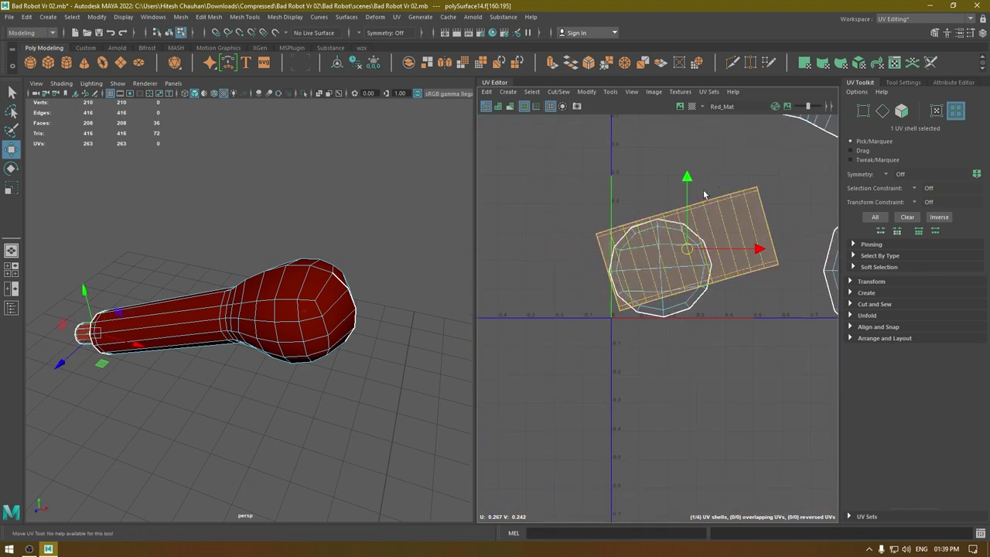
shift+right_drag(640, 239, 644, 270)
click(669, 310)
shift+right_drag(669, 310, 671, 340)
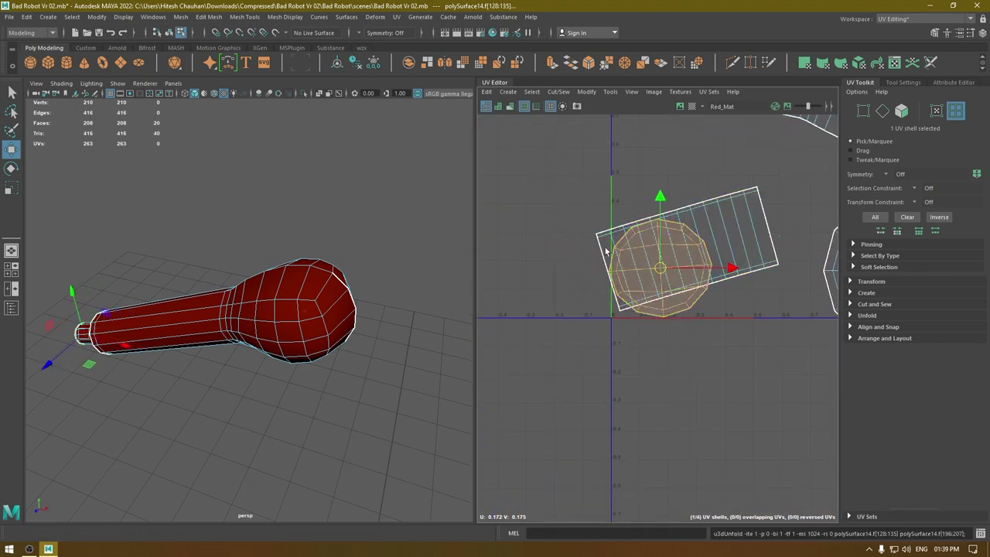
Display the checker map on the shaft and examine its pattern for distortion from several sides.
click(692, 107)
alt+drag(202, 308, 342, 375)
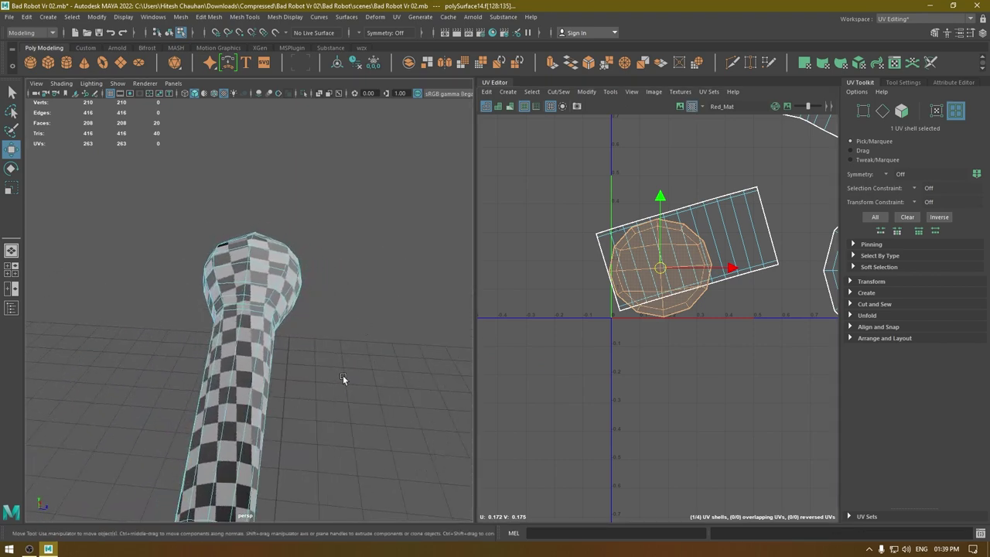
alt+drag(289, 425, 344, 314)
Orient the large shaft shell so that it lies straight along the UV axes.
scroll(648, 309, down, 3)
alt+middle_drag(671, 208, 586, 261)
right_drag(659, 215, 621, 326)
click(628, 209)
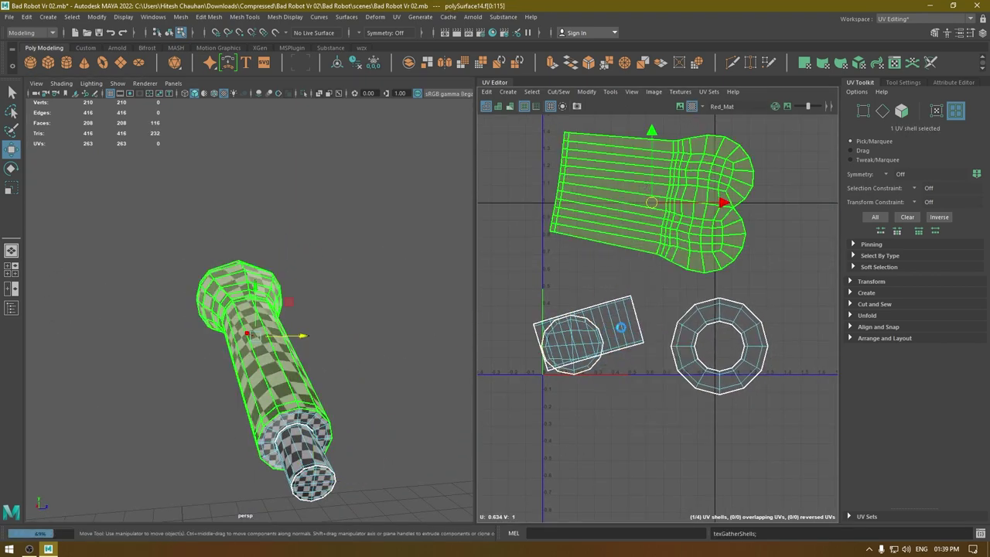
key(ctrl+z)
shift+right_drag(627, 229, 614, 379)
alt+drag(380, 362, 129, 328)
alt+drag(251, 344, 329, 384)
Orient the rectangular stub shell to the UV axes and rotate it about 90 degrees so it lies horizontally.
click(638, 331)
key(g)
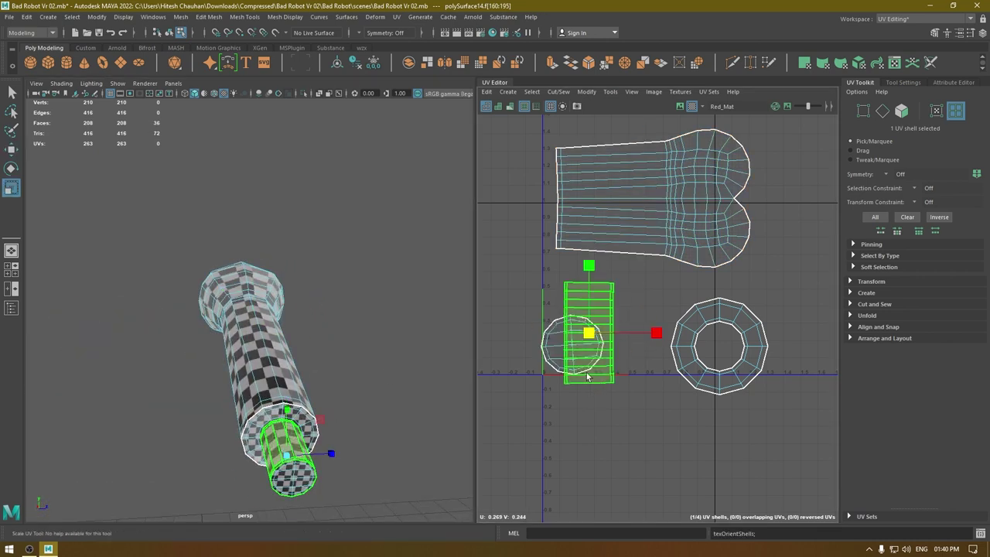
key(e)
drag(585, 400, 664, 327)
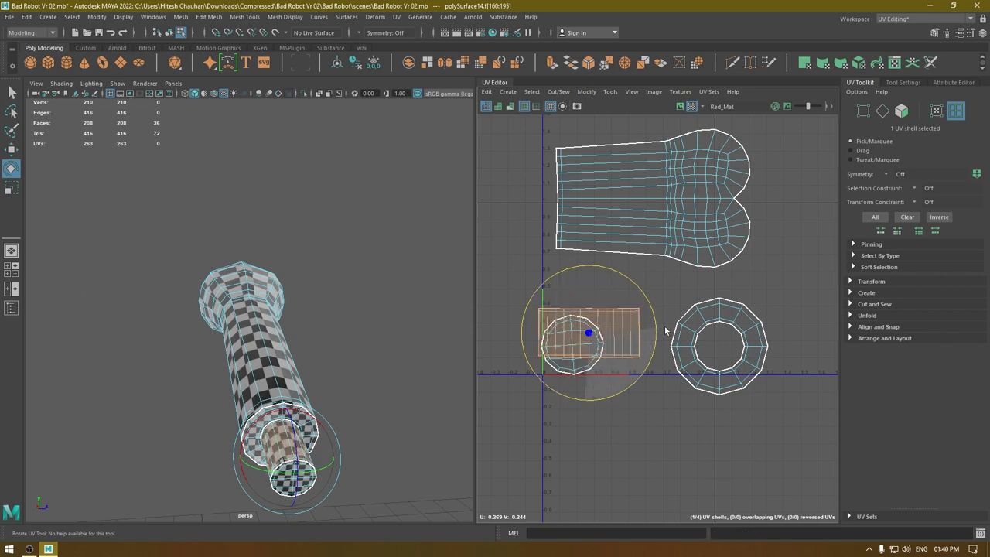
Select all four shaft shells, lay them out in the UV tile, and turn off the checker map.
click(779, 186)
drag(802, 140, 435, 442)
shift+right_drag(677, 256, 473, 317)
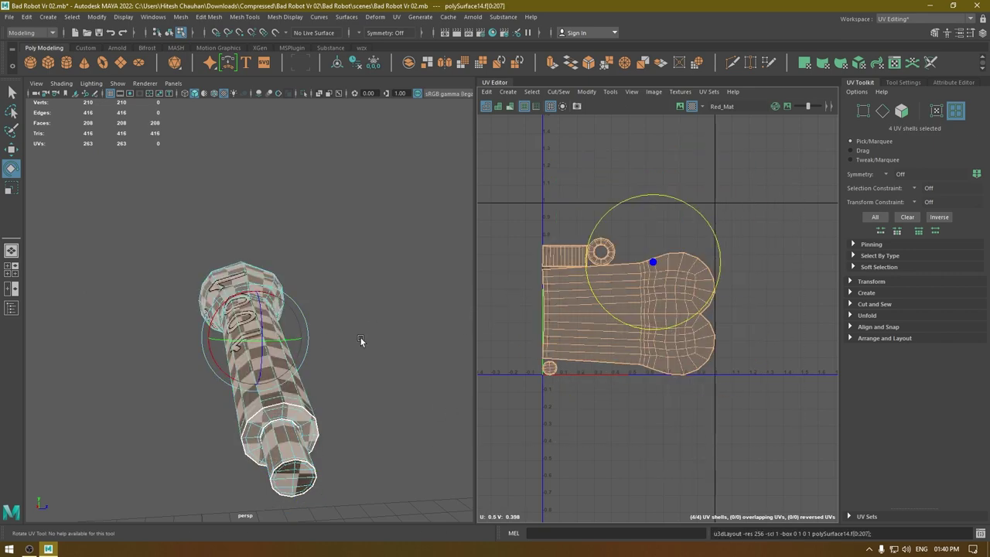
click(693, 107)
Return the shaft to object mode, show the rest of the robot again, and save the scene with nothing selected.
key(w)
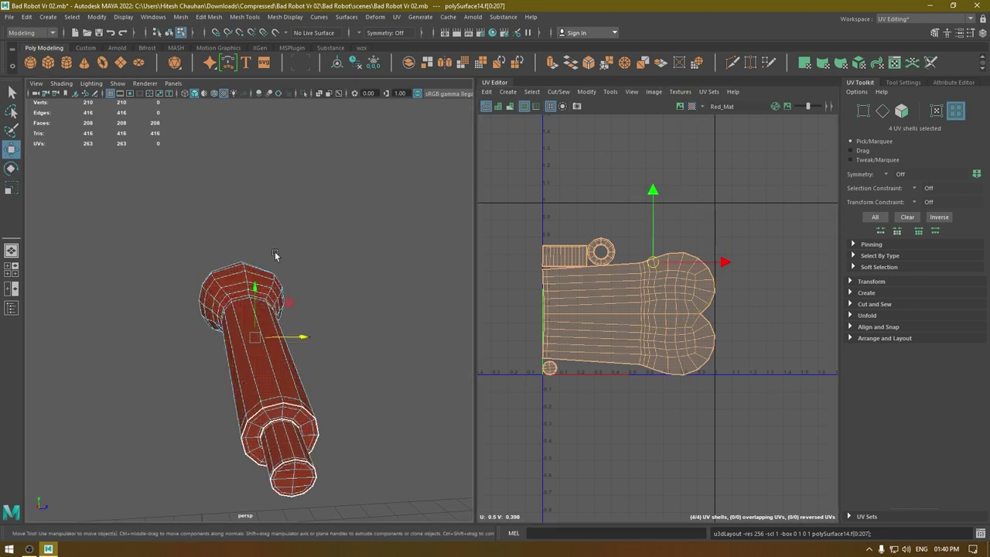
right_drag(194, 246, 283, 207)
key(ctrl+1)
key(ctrl+s)
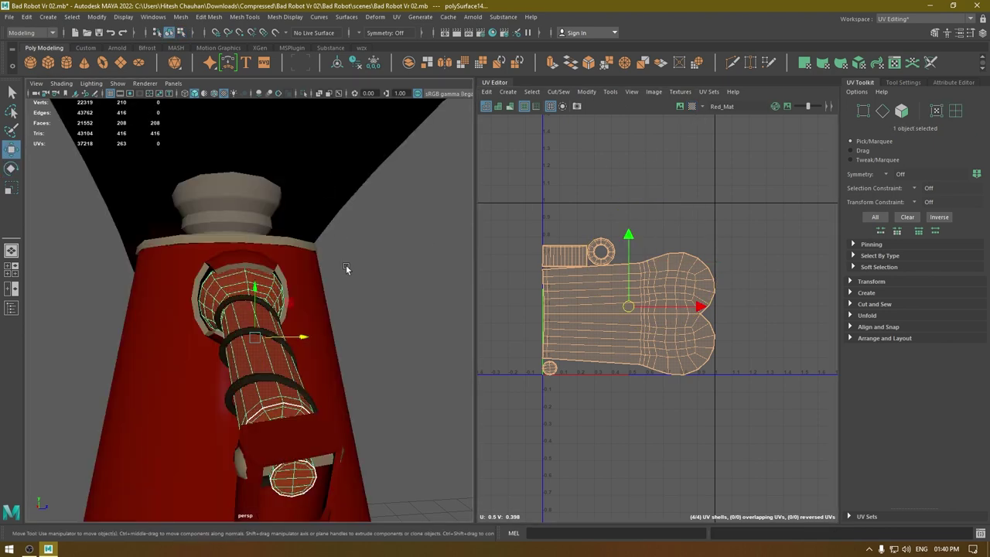
click(346, 269)
Select the red forearm cylinder between the elbow and the hand, and hide all other parts of the robot.
alt+drag(346, 269, 283, 342)
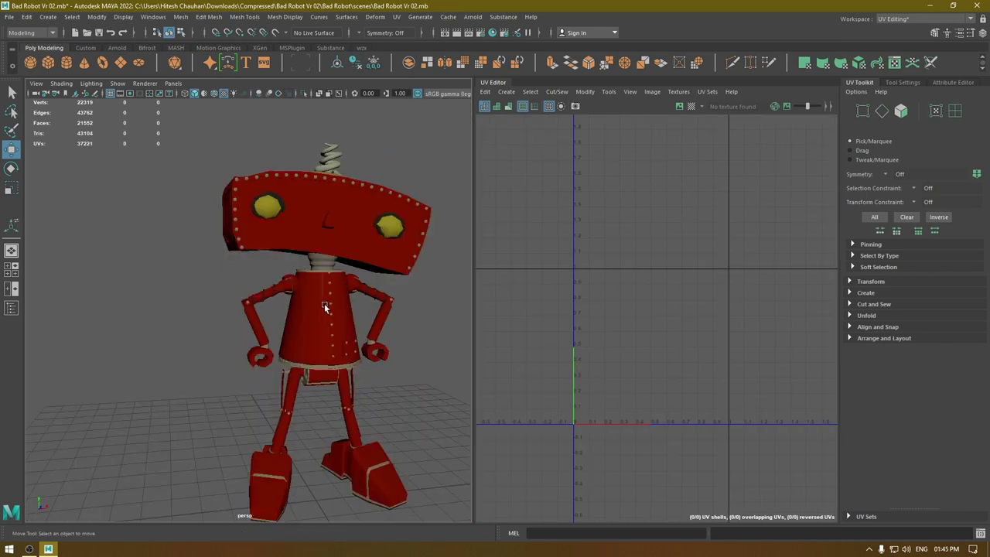
alt+middle_drag(324, 306, 269, 309)
alt+right_drag(270, 309, 273, 371)
click(190, 328)
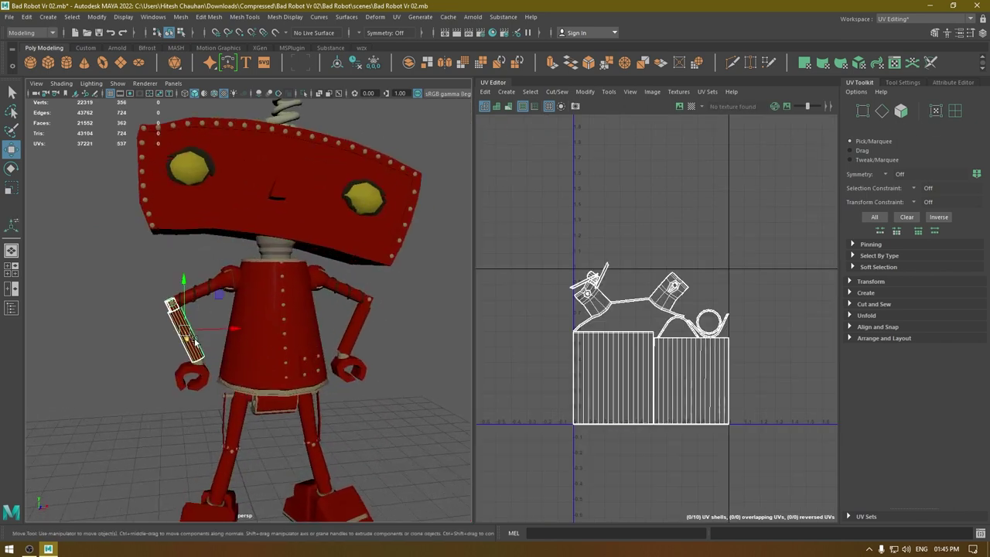
alt+drag(191, 331, 211, 348)
key(alt+h)
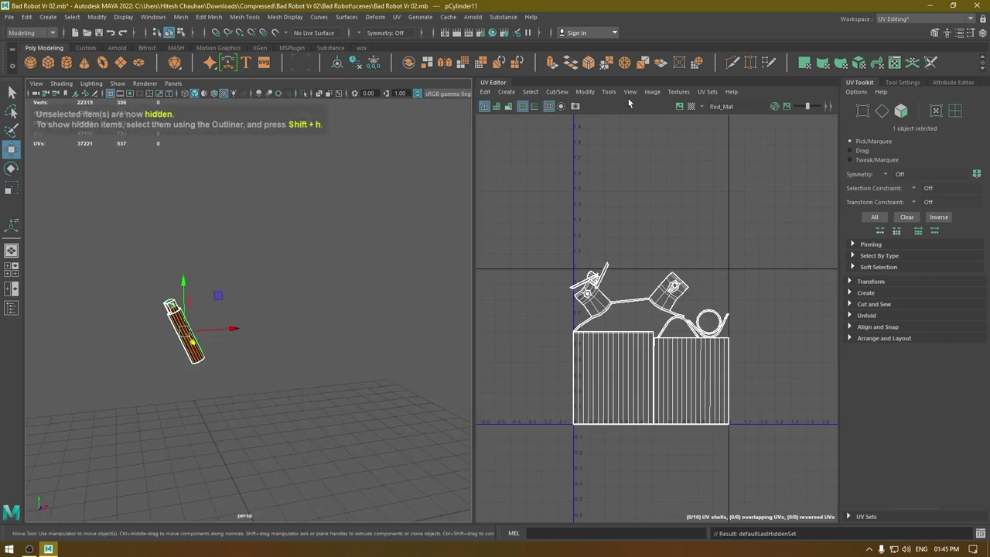
Give the red forearm a fresh camera-based UV projection.
click(506, 92)
click(543, 143)
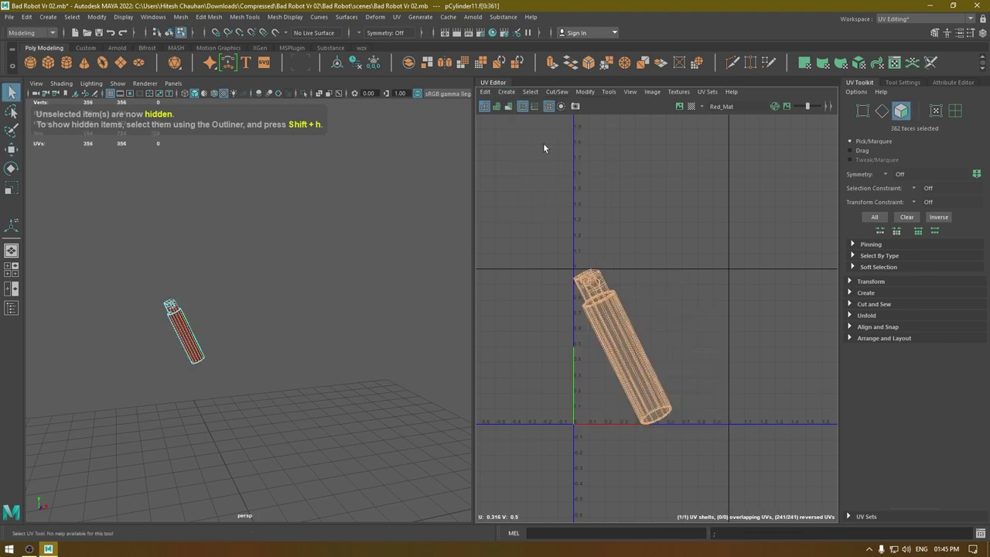
key(f)
alt+drag(245, 293, 315, 279)
click(352, 243)
alt+middle_drag(249, 130, 271, 223)
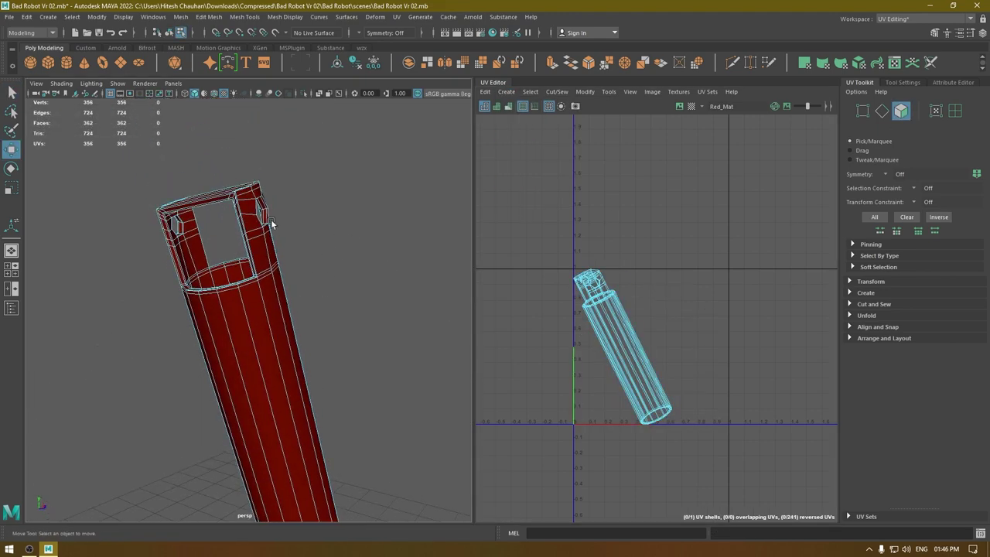
Switch to edge selection and pick the first part of the edge loop where the forearm's bracket meets the cylinder rim.
scroll(272, 224, up, 5)
alt+drag(272, 223, 306, 307)
right_drag(341, 226, 333, 143)
alt+drag(298, 184, 356, 178)
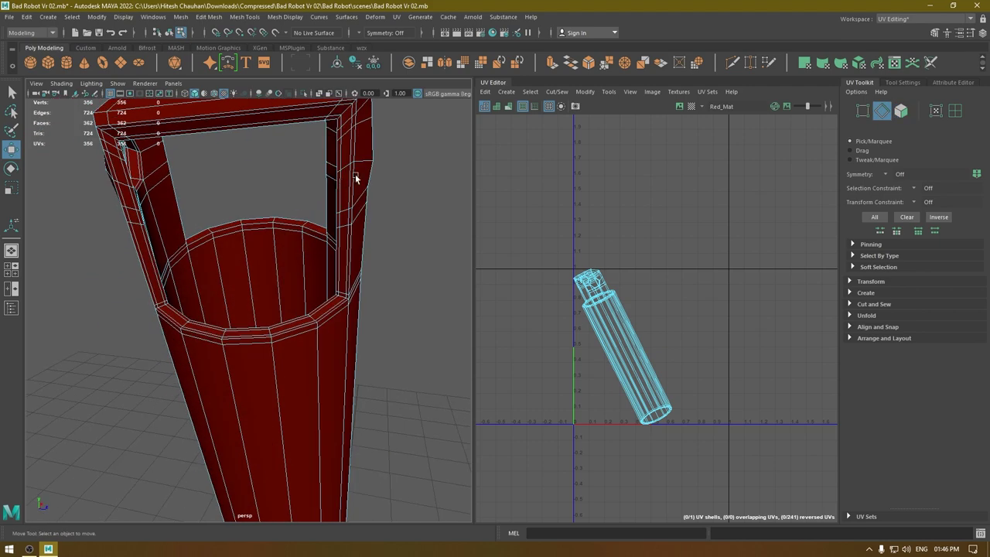
alt+middle_drag(199, 107, 195, 185)
alt+drag(195, 186, 242, 226)
scroll(251, 301, up, 5)
double_click(326, 280)
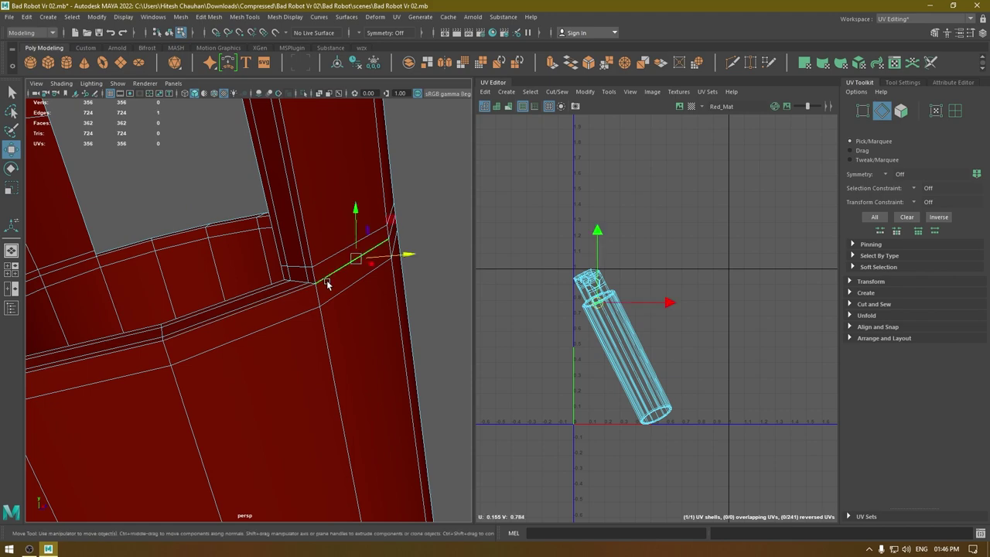
double_click(293, 292)
alt+drag(236, 319, 302, 324)
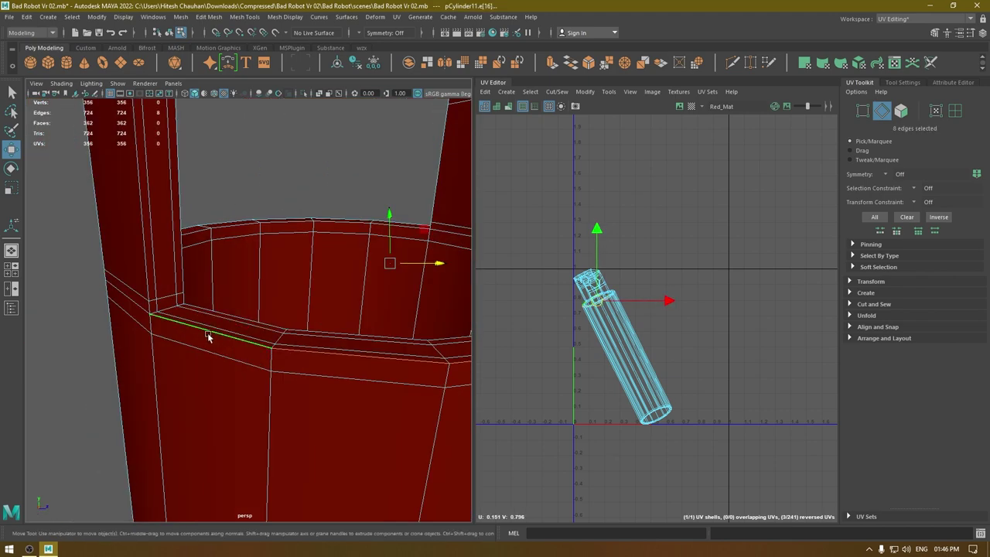
Add the next rim edges below the bracket walls to the selection, on both the outside and inside of the cylinder.
alt+drag(209, 336, 348, 404)
alt+drag(379, 275, 352, 262)
shift+double_click(375, 264)
alt+drag(238, 269, 376, 283)
alt+drag(208, 274, 301, 266)
alt+drag(133, 279, 119, 260)
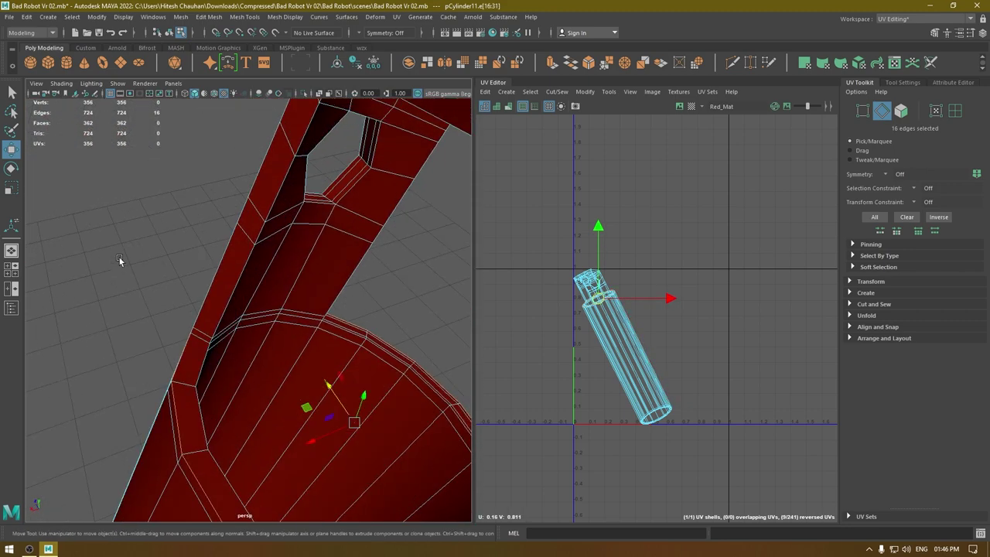
alt+drag(208, 357, 182, 311)
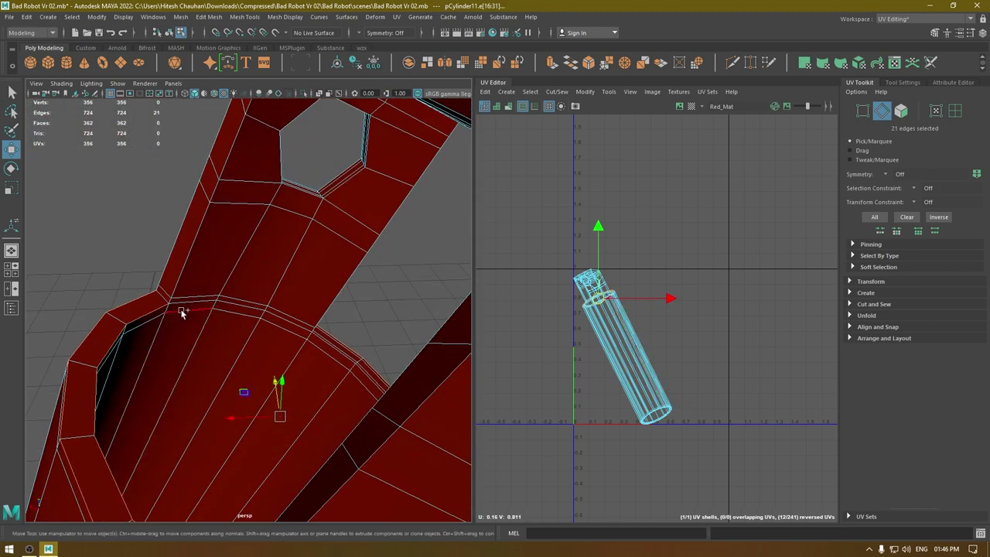
shift+double_click(182, 304)
alt+drag(280, 339, 179, 321)
shift+double_click(334, 339)
alt+middle_drag(179, 322, 247, 294)
key(f)
alt+drag(257, 301, 289, 256)
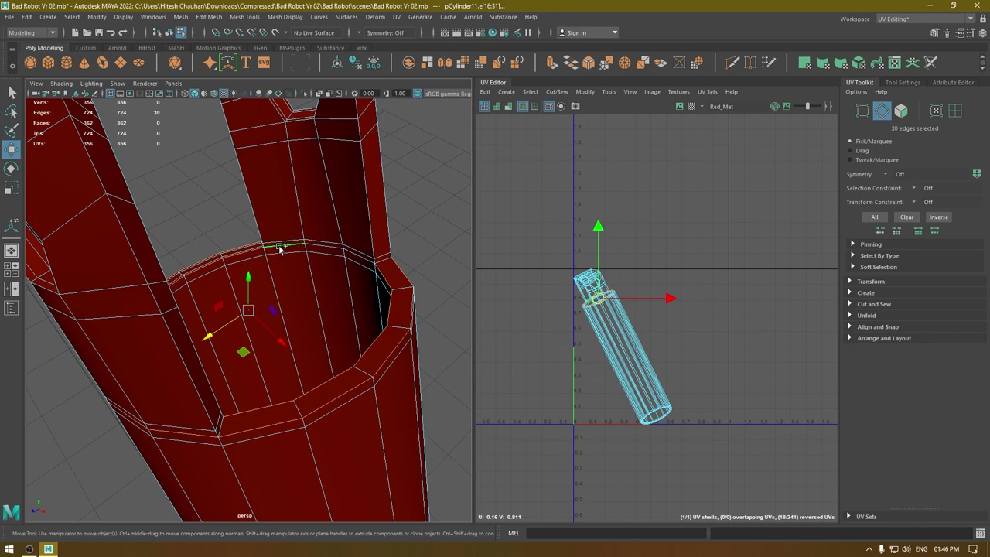
Complete the selection with the remaining inner rim edges and the short connecting edges at the bracket's corners.
shift+double_click(280, 247)
alt+drag(331, 300, 270, 306)
alt+drag(308, 339, 260, 356)
alt+drag(306, 423, 355, 438)
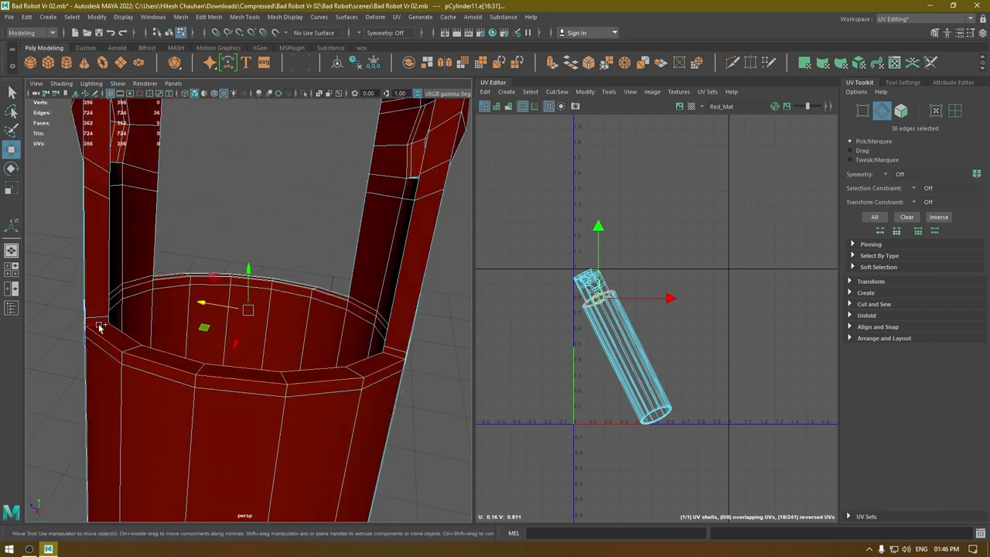
shift+click(99, 326)
alt+drag(73, 346, 325, 323)
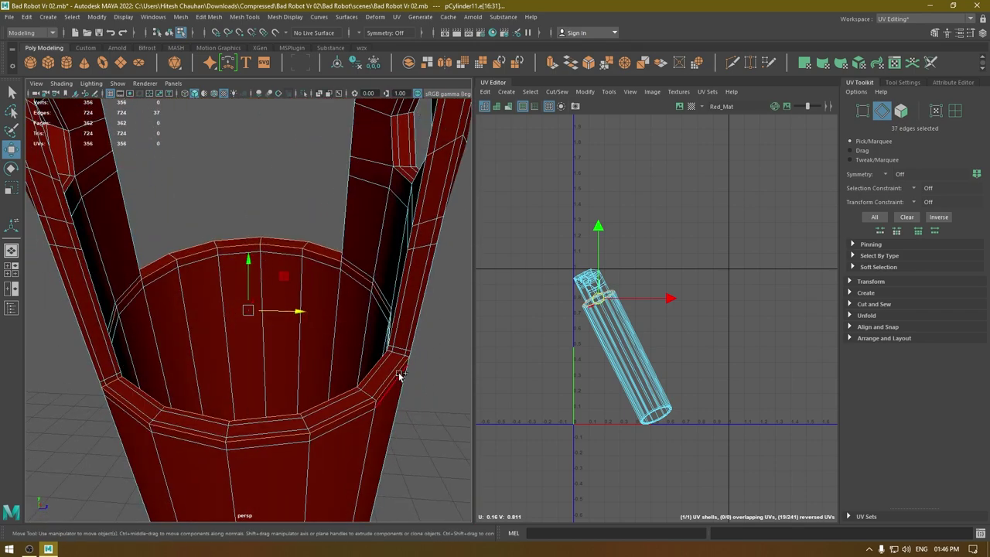
alt+right_drag(386, 393, 347, 335)
alt+drag(347, 335, 297, 324)
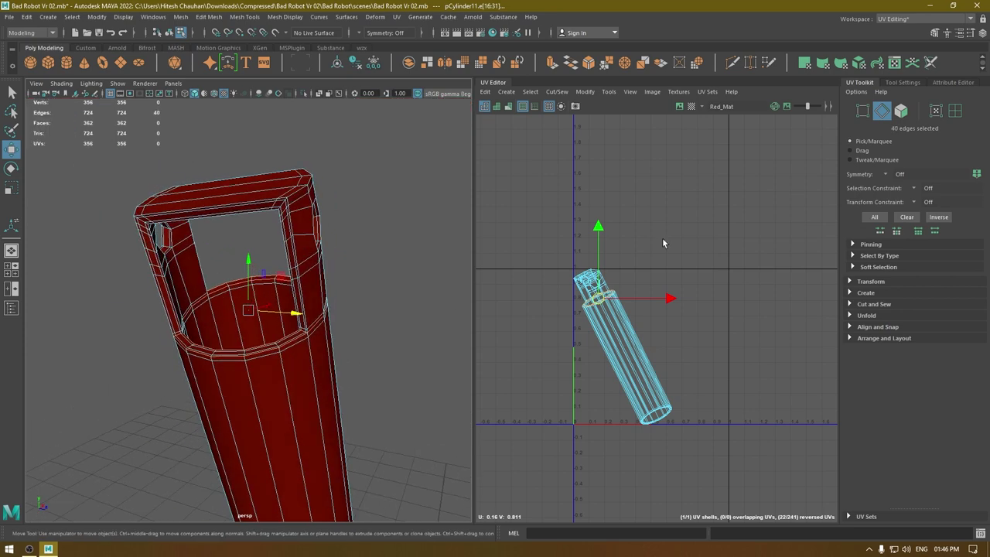
Cut the UVs along the selected rim edges and move the bracket's shell above the cylinder's shell.
right_drag(662, 238, 616, 187)
right_drag(616, 186, 570, 173)
click(584, 277)
drag(603, 291, 665, 227)
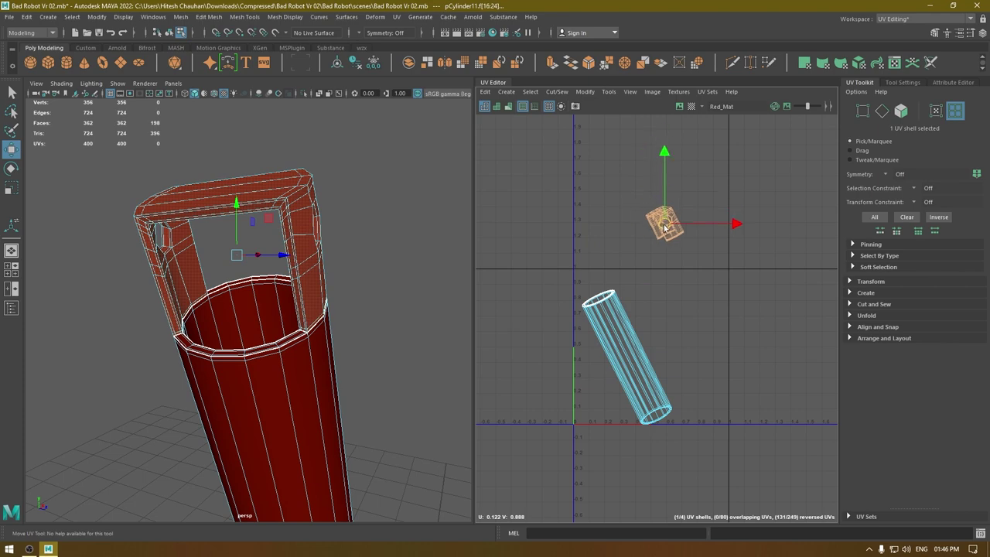
Select the hexagonal edges around the two holes in the bracket's side walls.
alt+drag(305, 225, 249, 227)
click(347, 187)
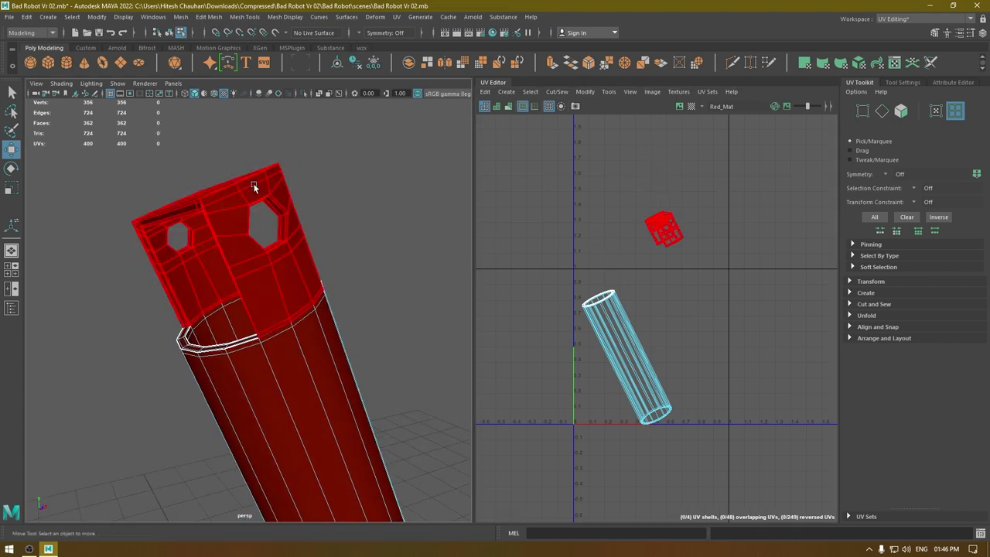
scroll(263, 197, up, 4)
alt+middle_drag(277, 212, 287, 286)
right_drag(282, 187, 264, 105)
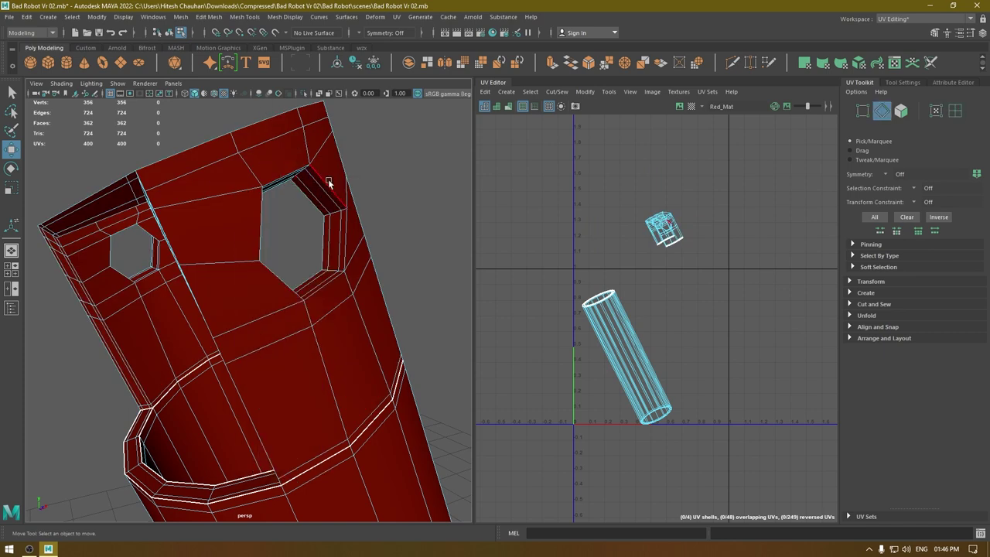
double_click(323, 178)
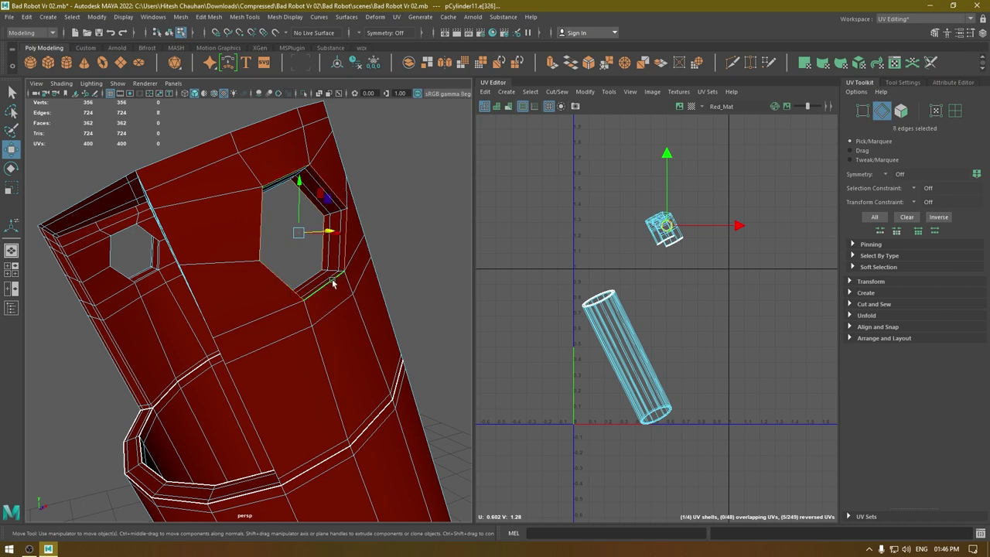
alt+drag(284, 274, 204, 257)
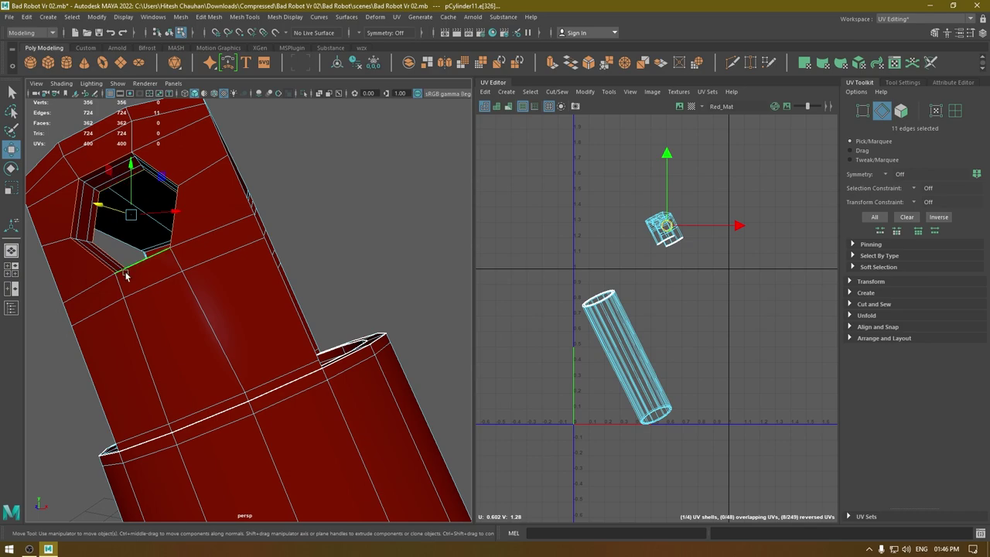
alt+drag(126, 276, 377, 291)
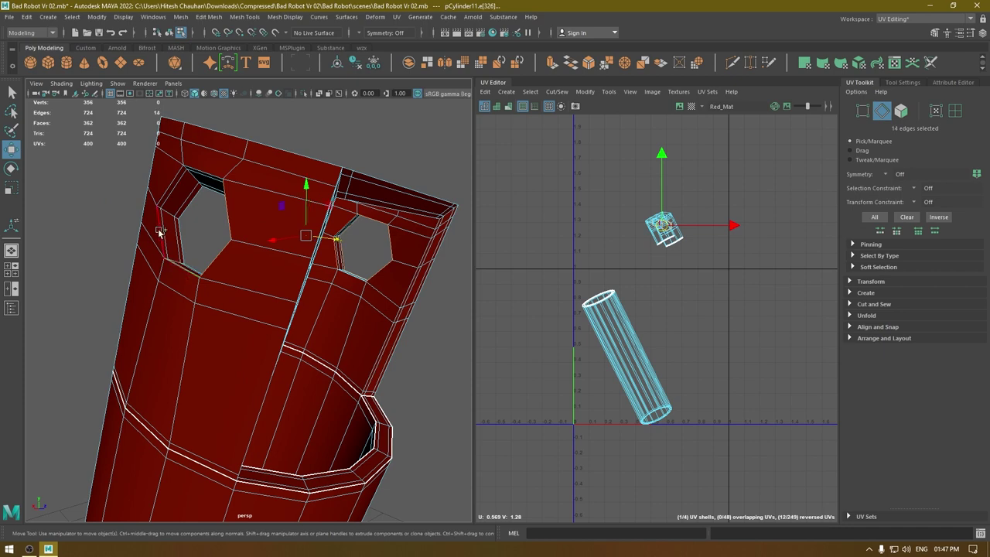
shift+click(194, 204)
shift+click(220, 193)
alt+drag(236, 225, 86, 255)
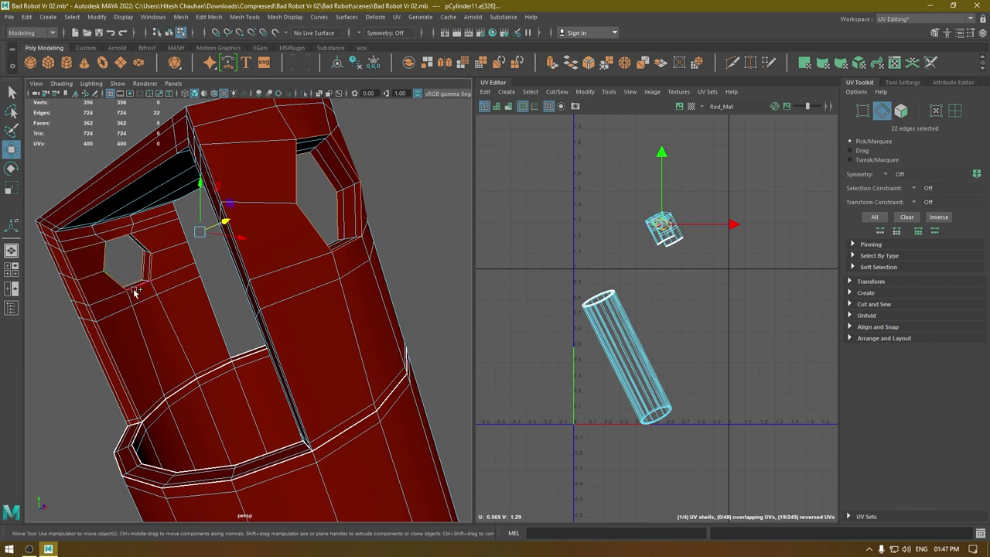
Cut the UVs along the hole edges and move the bracket's shell away from the hexagonal hole lining.
right_click(527, 232)
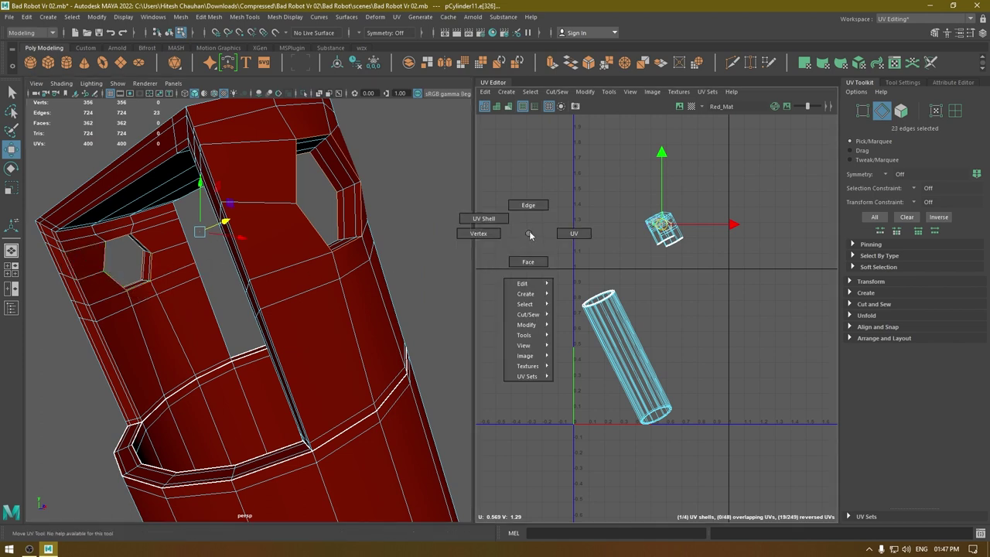
shift+right_drag(561, 171, 515, 191)
right_drag(614, 203, 577, 184)
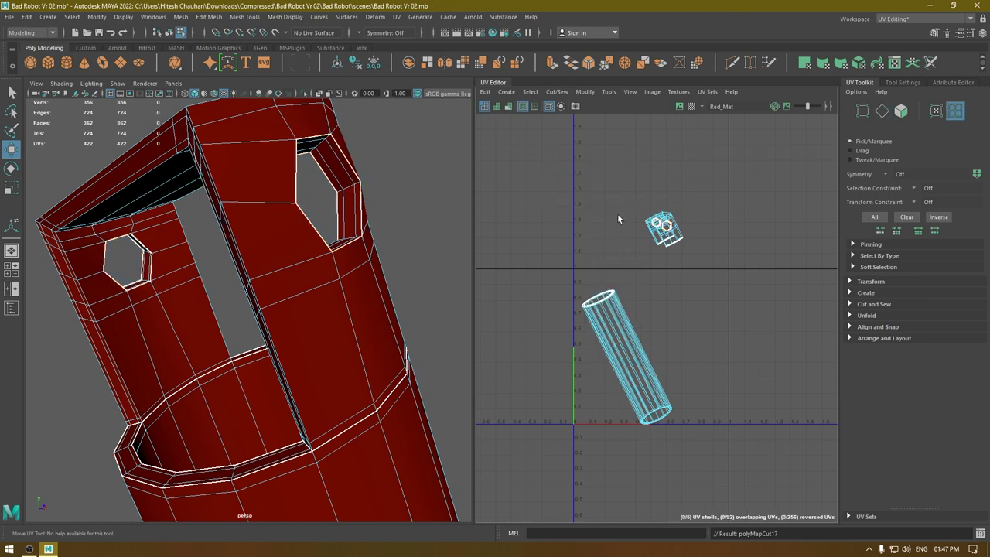
click(664, 232)
drag(668, 233, 612, 247)
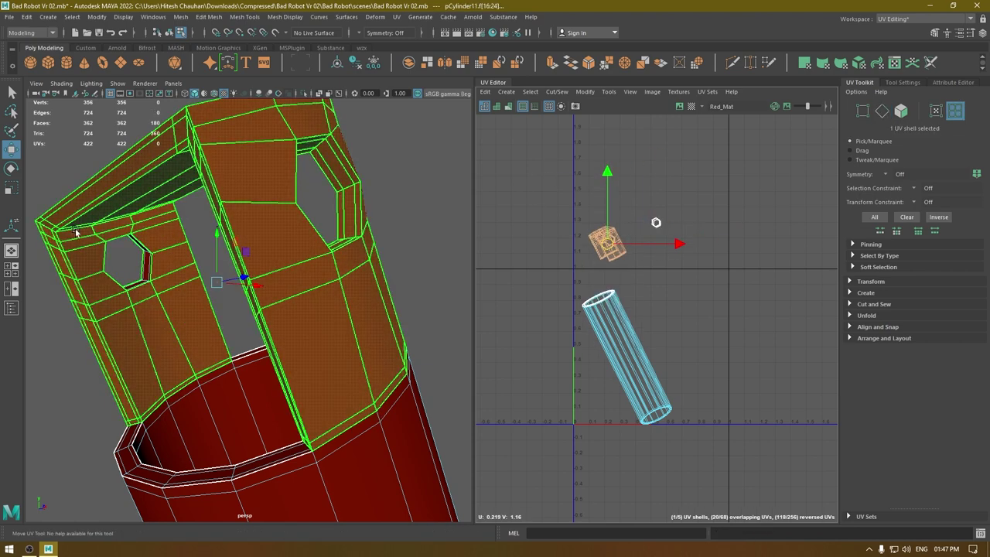
Cut the hexagonal hole lining into two UV shells and unfold both.
alt+drag(78, 234, 281, 265)
alt+right_drag(661, 229, 767, 479)
alt+middle_drag(619, 181, 670, 324)
scroll(670, 322, up, 1)
right_drag(637, 271, 643, 251)
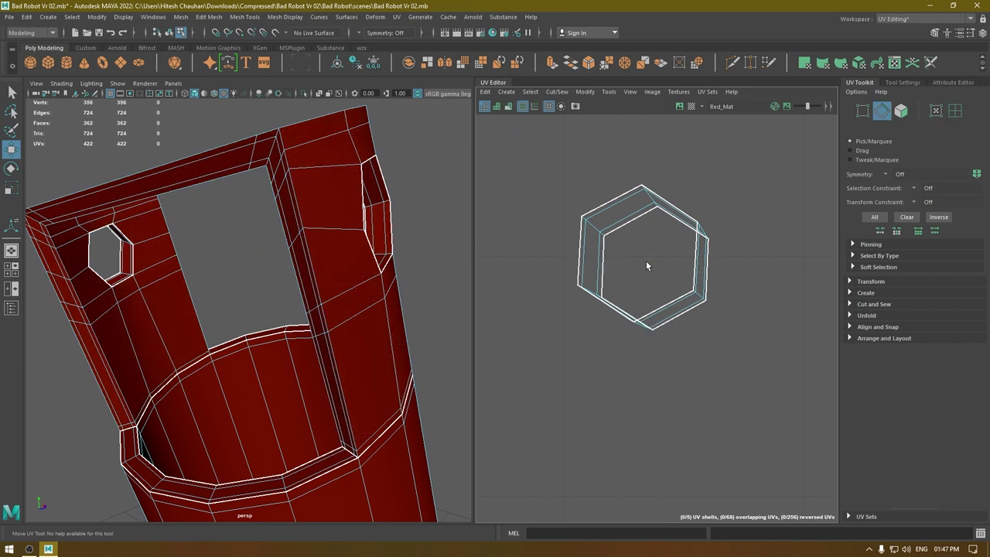
click(703, 295)
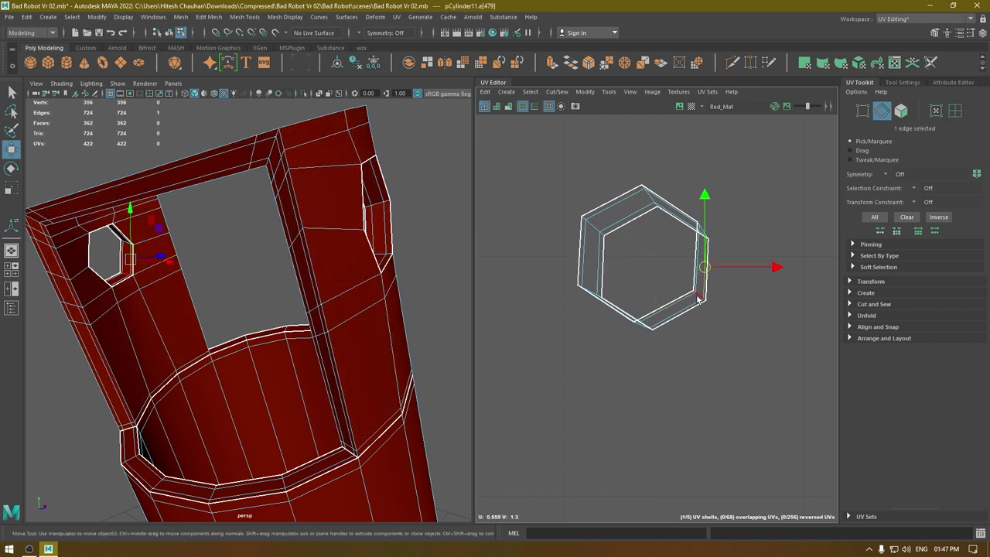
shift+double_click(590, 224)
shift+right_drag(679, 249, 618, 232)
drag(610, 224, 739, 281)
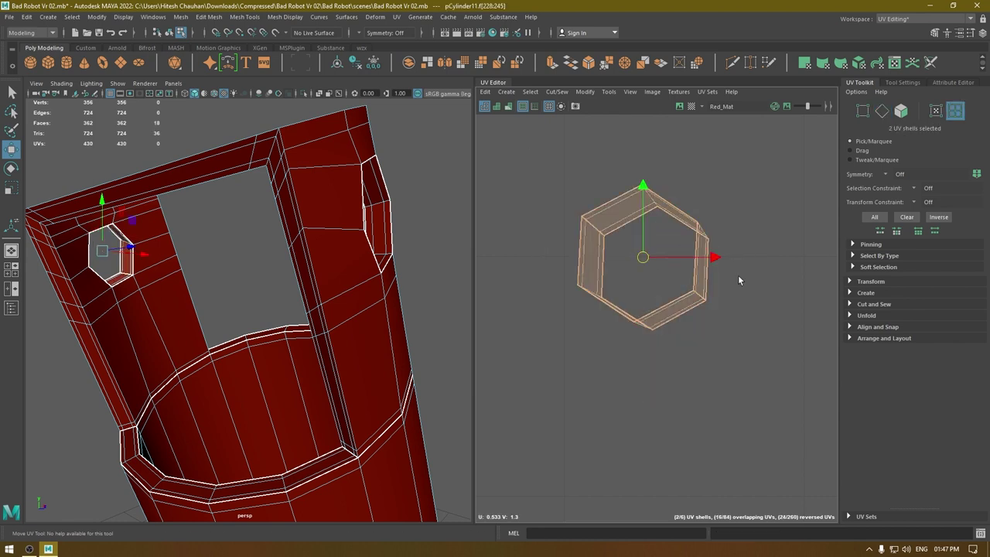
key(ctrl+u)
click(695, 387)
Move the bracket's UV shell up beside the unfolded hole lining pieces.
alt+right_drag(695, 387, 546, 6)
alt+middle_drag(603, 324, 671, 281)
click(629, 307)
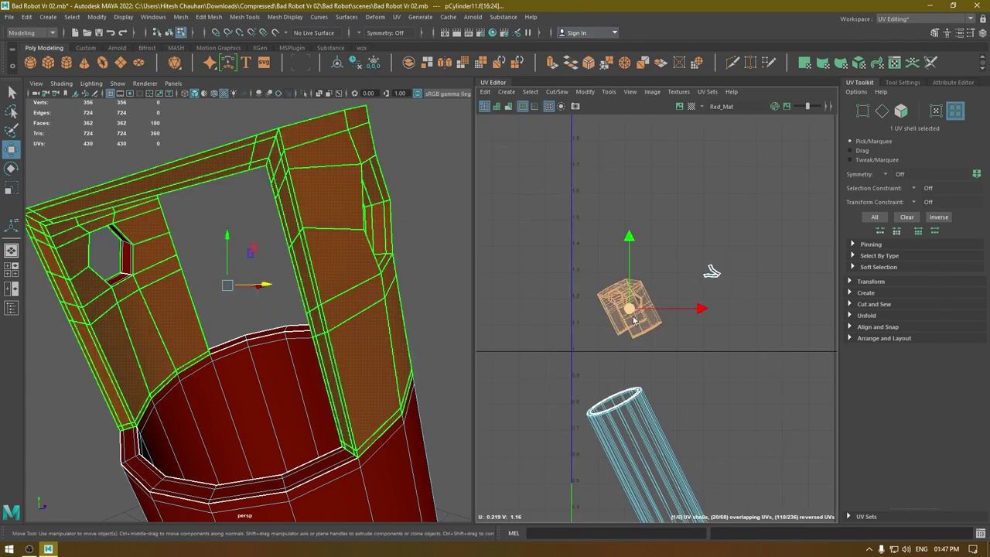
drag(629, 307, 649, 280)
Select the border edge loops of the bracket that separate its outer and inner walls from the narrow frame faces.
alt+drag(310, 318, 346, 317)
alt+drag(395, 212, 435, 204)
right_drag(223, 169, 219, 148)
alt+drag(201, 163, 263, 204)
click(231, 161)
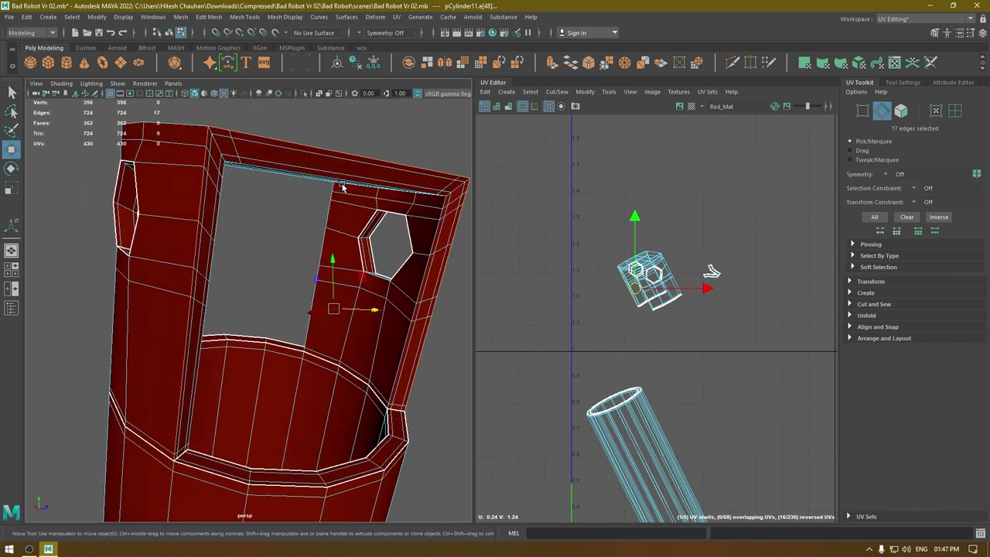
alt+drag(342, 186, 429, 202)
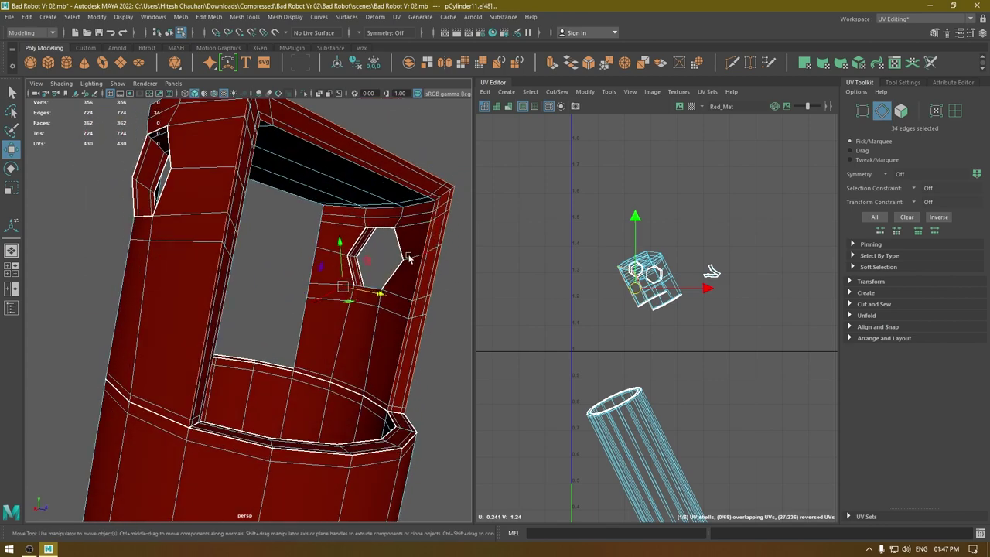
alt+drag(409, 259, 302, 313)
shift+double_click(121, 247)
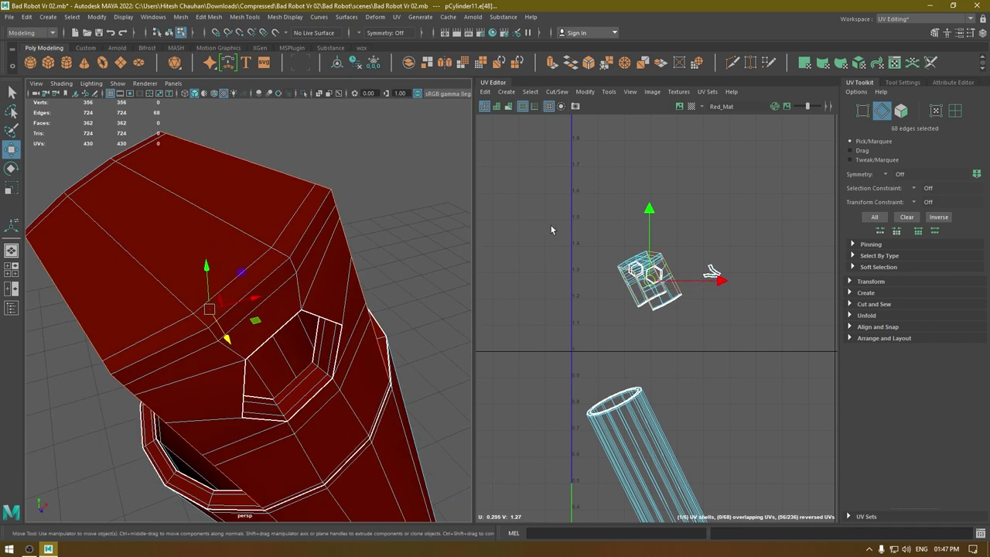
Cut the bracket's UVs along the selected loops and move its inner and outer wall shells apart from the frame strips.
right_drag(550, 225, 548, 195)
shift+right_drag(623, 173, 569, 184)
click(657, 281)
drag(651, 284, 687, 221)
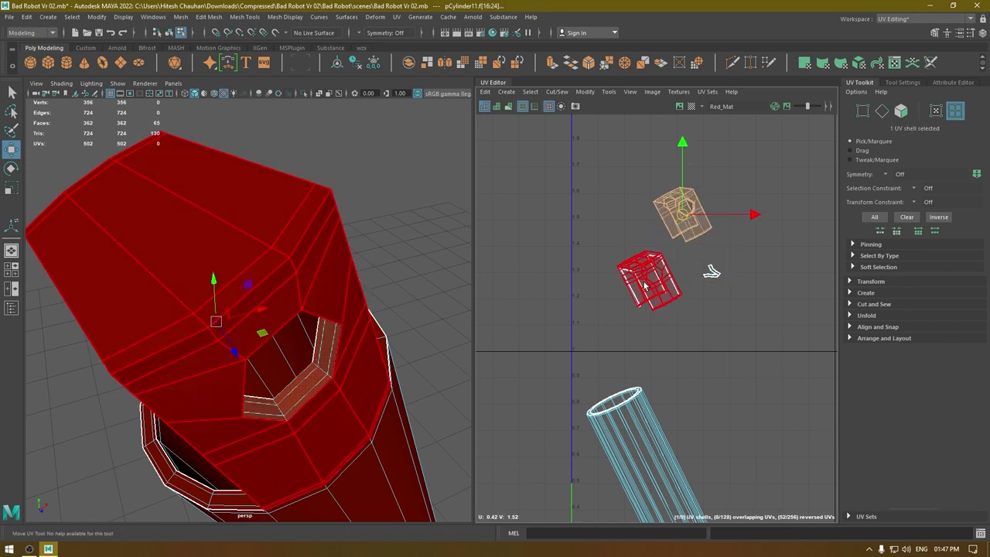
click(641, 287)
drag(649, 286, 576, 306)
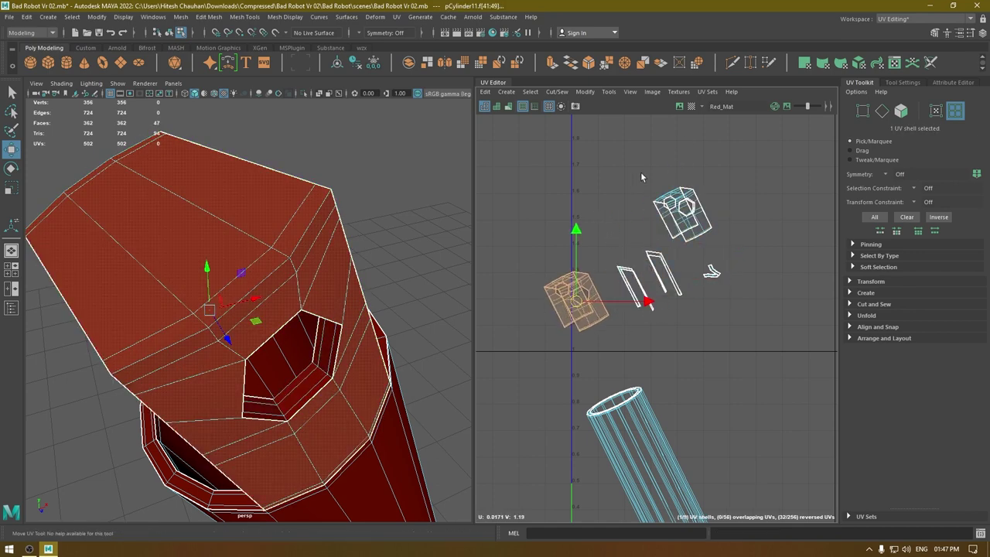
Unfold the six bracket and hole lining shells together, and select a U-shaped frame shell to check it on the model.
click(570, 146)
drag(801, 395, 801, 395)
drag(506, 163, 756, 353)
key(ctrl+u)
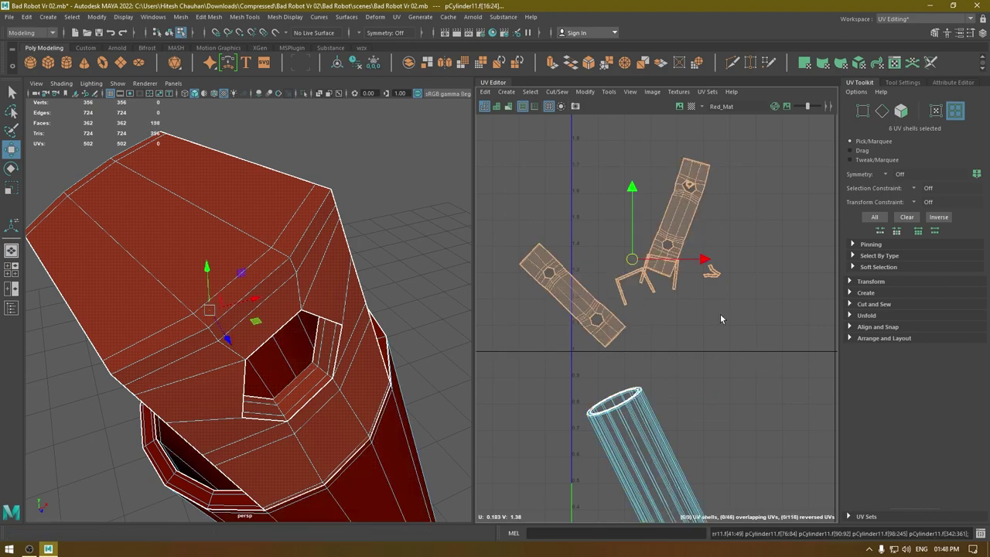
click(720, 315)
click(632, 286)
alt+drag(298, 252, 380, 308)
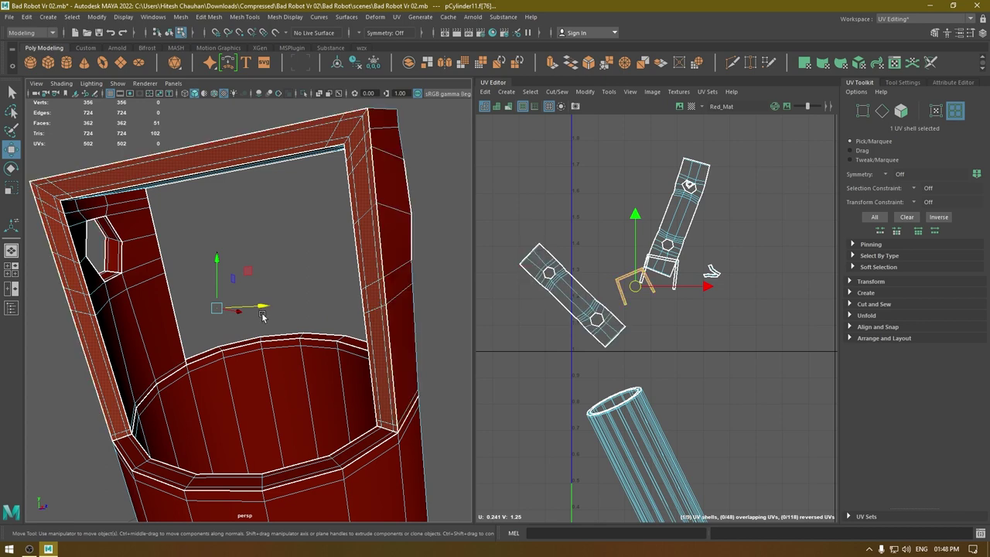
alt+drag(264, 317, 253, 297)
Select the UV shell of the forearm's cylinder body and bring the whole part into view.
scroll(572, 387, down, 3)
alt+middle_drag(572, 386, 559, 306)
click(629, 353)
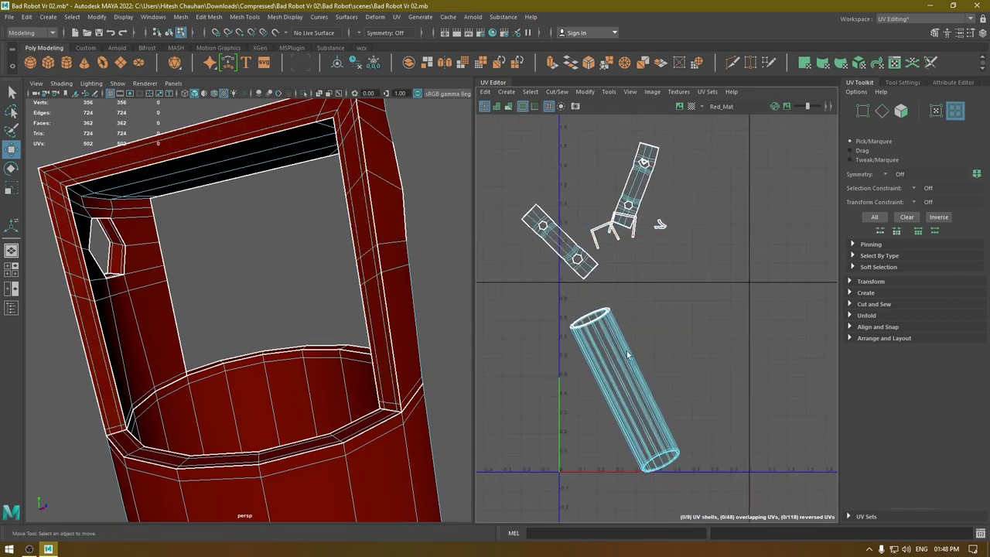
alt+drag(435, 409, 450, 403)
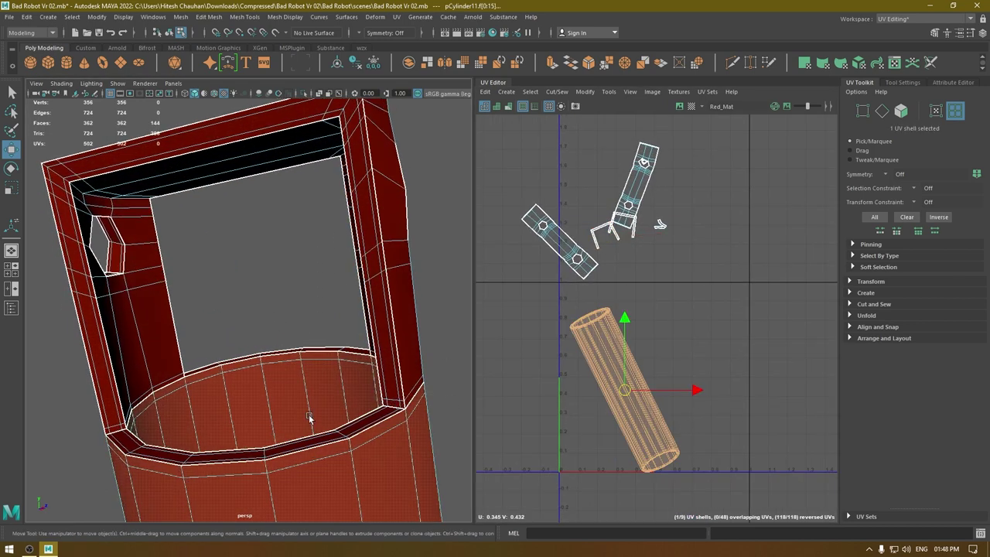
alt+middle_drag(309, 418, 351, 402)
scroll(351, 402, down, 6)
alt+drag(348, 396, 330, 362)
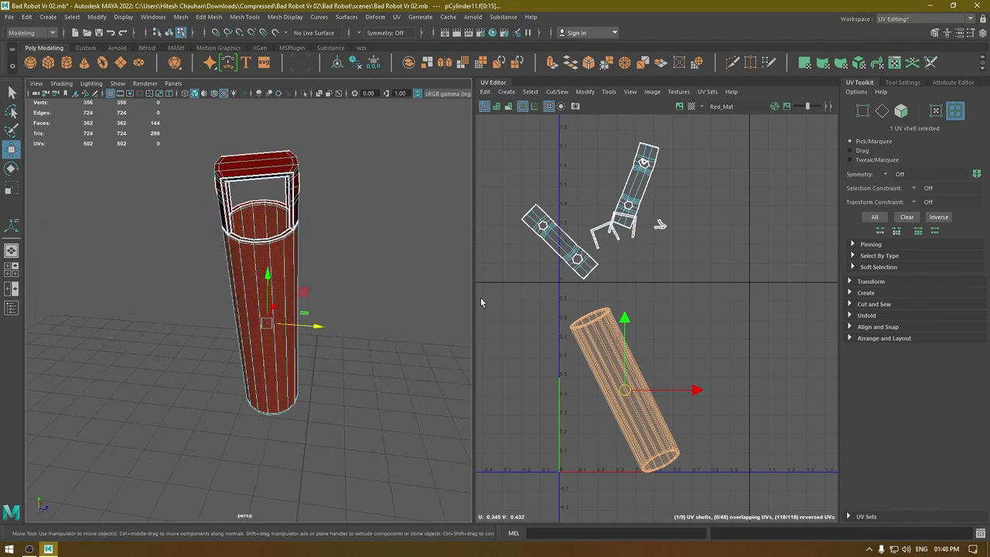
Select the edge loops around the open lower rim of the forearm's cylinder body and cut its UVs along them.
right_click(589, 316)
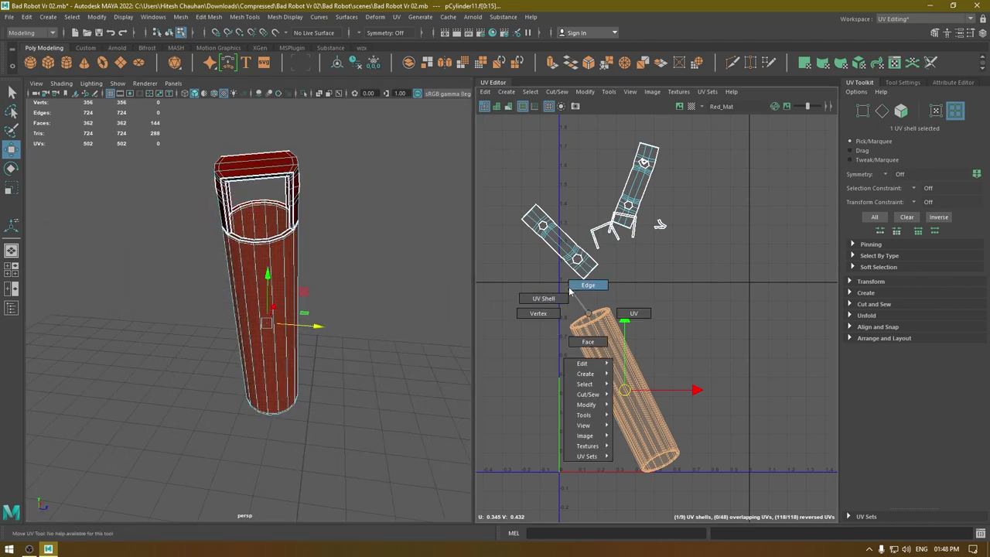
right_drag(575, 289, 576, 285)
scroll(302, 307, up, 4)
alt+drag(256, 265, 286, 307)
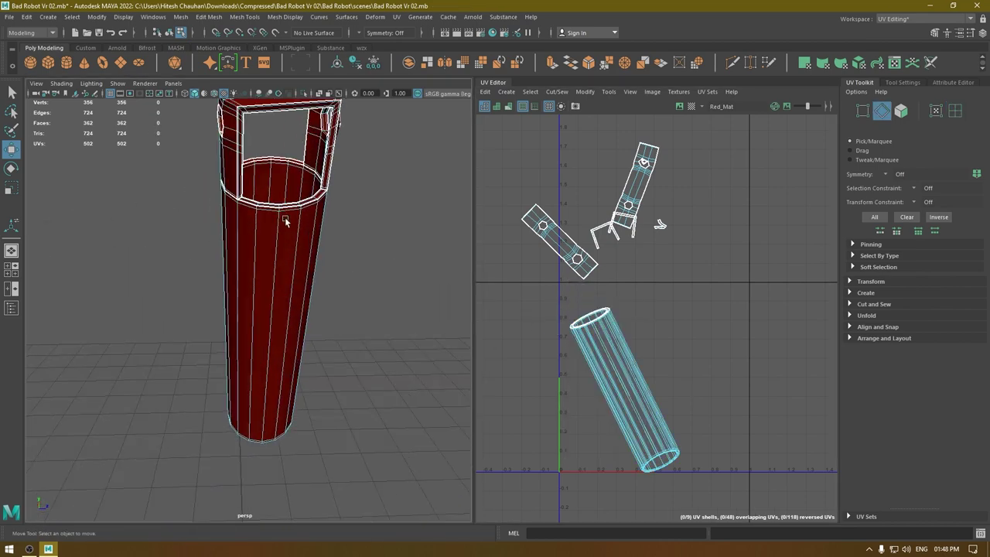
alt+middle_drag(285, 221, 261, 317)
alt+drag(286, 386, 301, 327)
alt+middle_drag(300, 433, 298, 333)
alt+drag(304, 363, 317, 323)
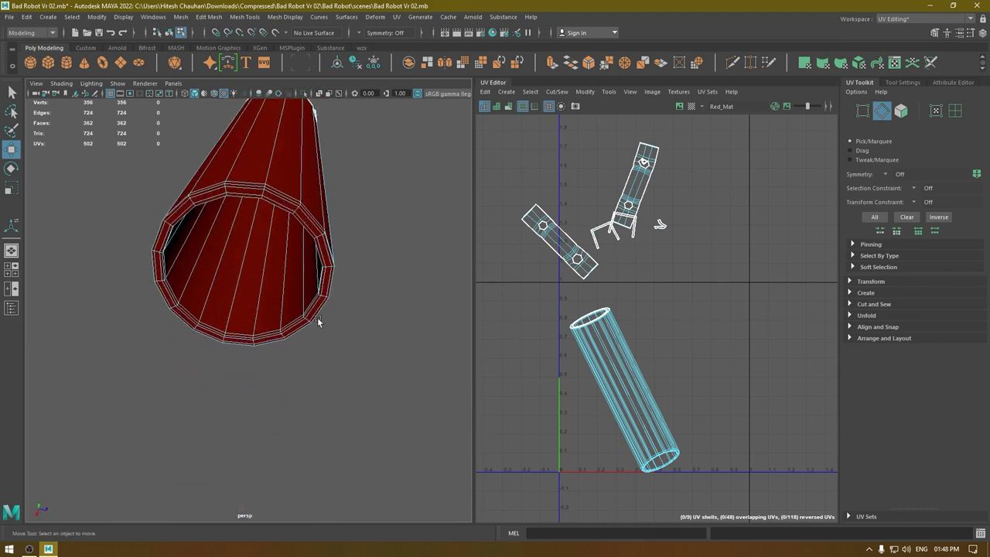
alt+middle_drag(300, 228, 310, 286)
scroll(310, 286, up, 3)
scroll(279, 284, up, 3)
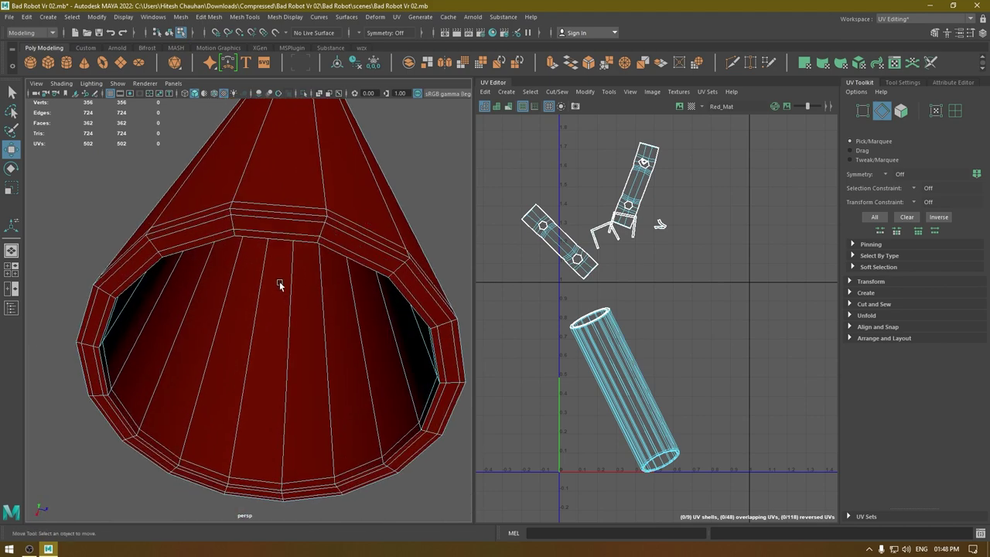
double_click(277, 221)
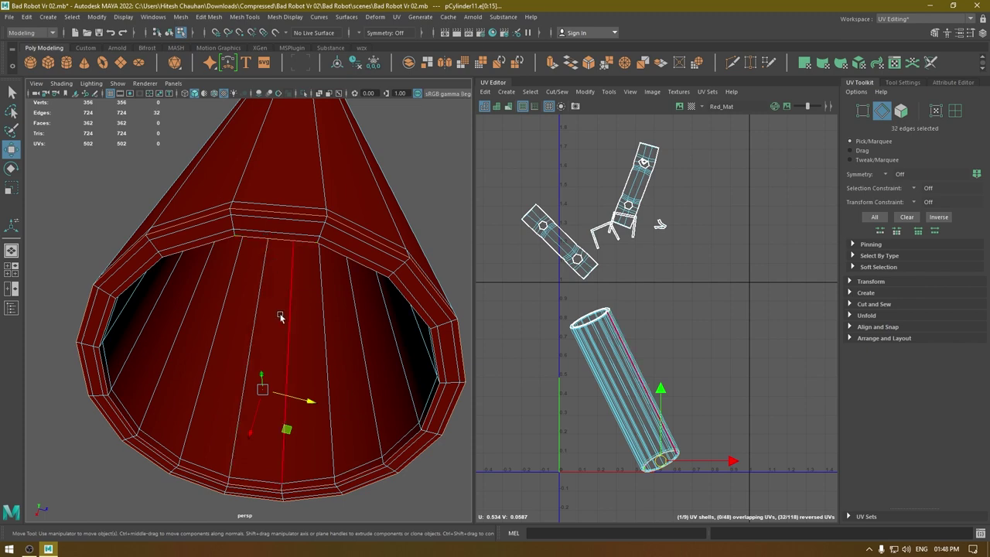
mouse_move(259, 327)
alt+mouse_down()
mouse_move(256, 316)
mouse_move(255, 340)
alt+mouse_up()
right_drag(675, 341, 670, 308)
shift+right_drag(716, 274, 637, 270)
Move the cylinder's outer wall shell and inner wall shell apart from the separated rim ring shells.
click(622, 386)
drag(625, 388, 733, 334)
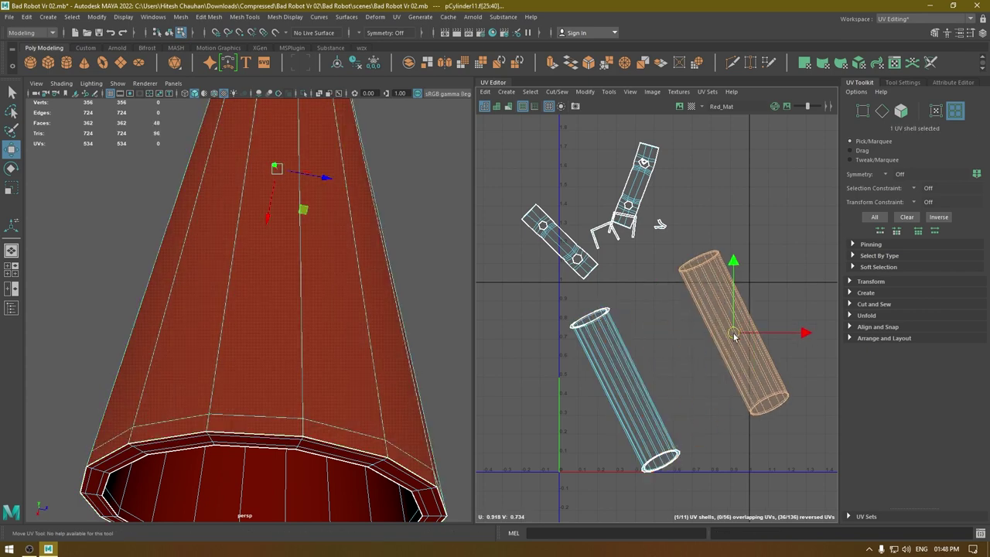
click(621, 393)
drag(624, 390, 541, 406)
scroll(632, 413, down, 2)
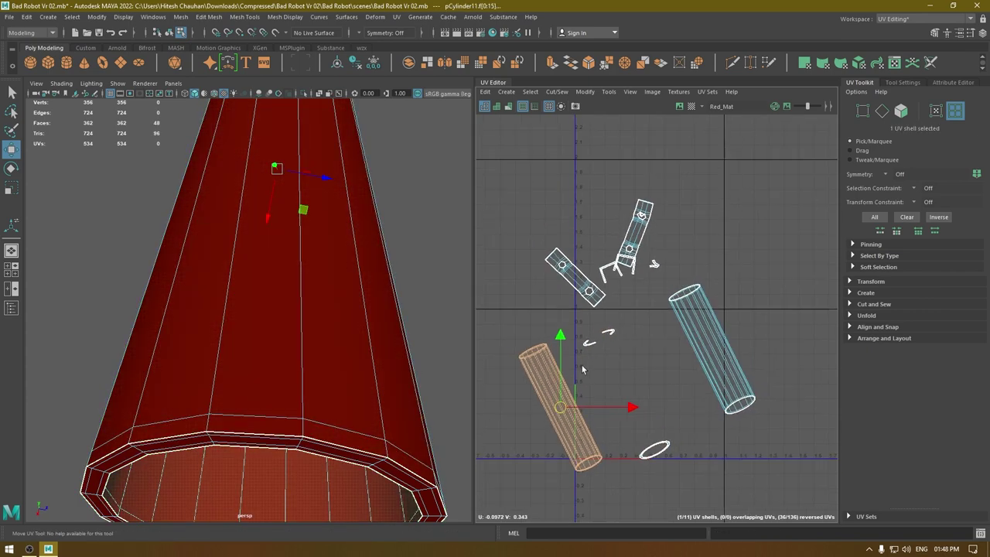
Select one lengthwise edge line on each of the two cylinder wall shells and cut the UVs along both seams.
right_drag(520, 338, 510, 303)
alt+middle_drag(510, 302, 540, 248)
scroll(570, 339, up, 2)
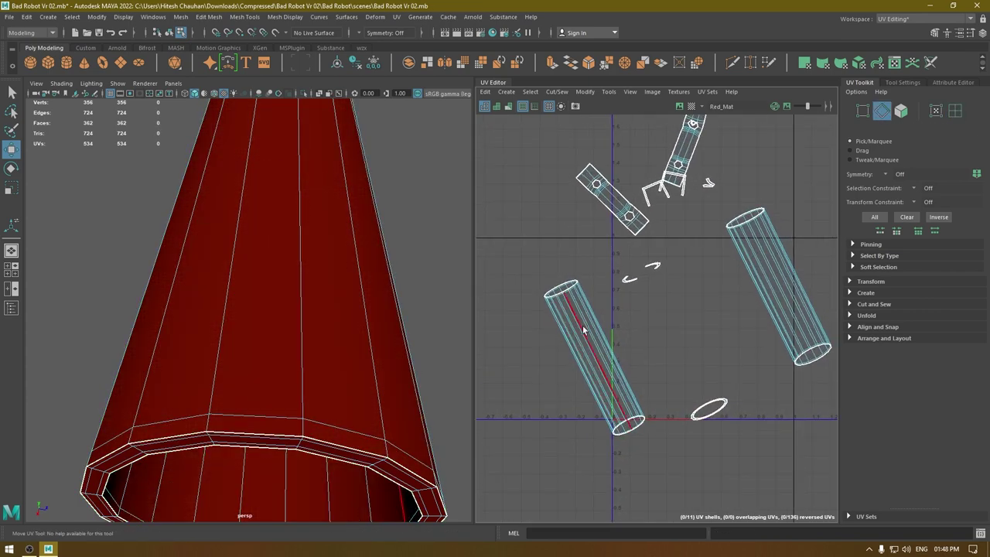
click(583, 324)
shift+double_click(777, 276)
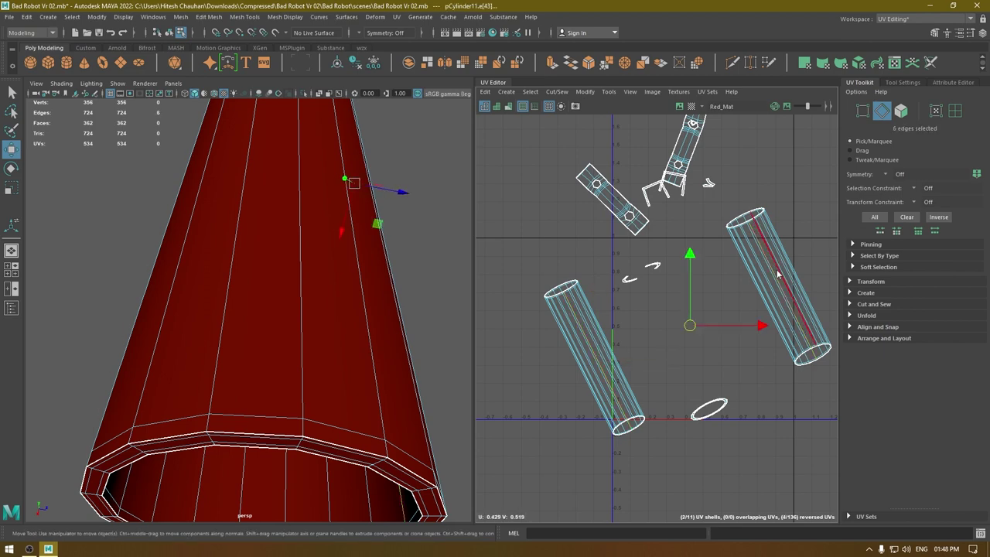
shift+right_drag(777, 275, 713, 265)
Unfold the inner and outer wall shells together and rotate the outer one so that its strips run roughly vertically.
click(781, 276)
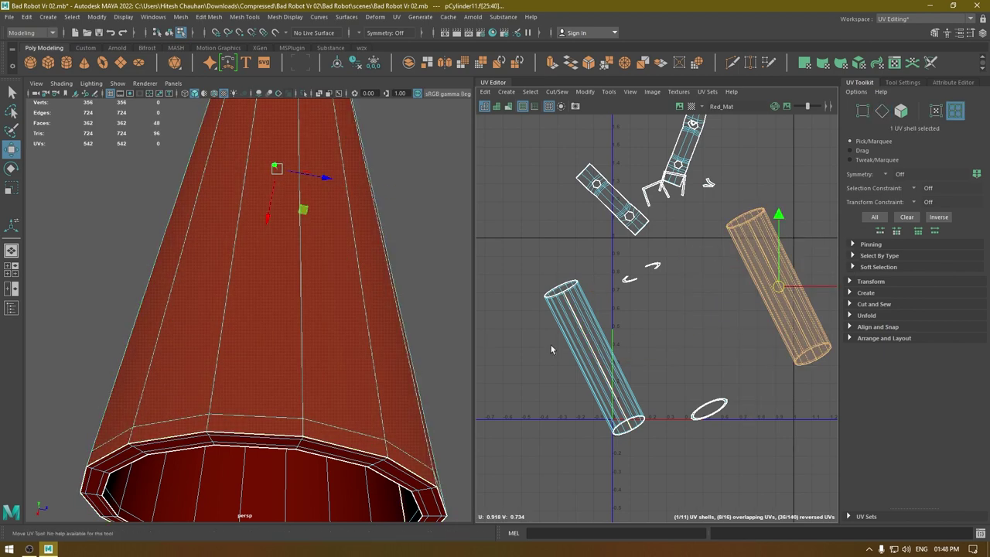
shift+click(609, 347)
key(ctrl+u)
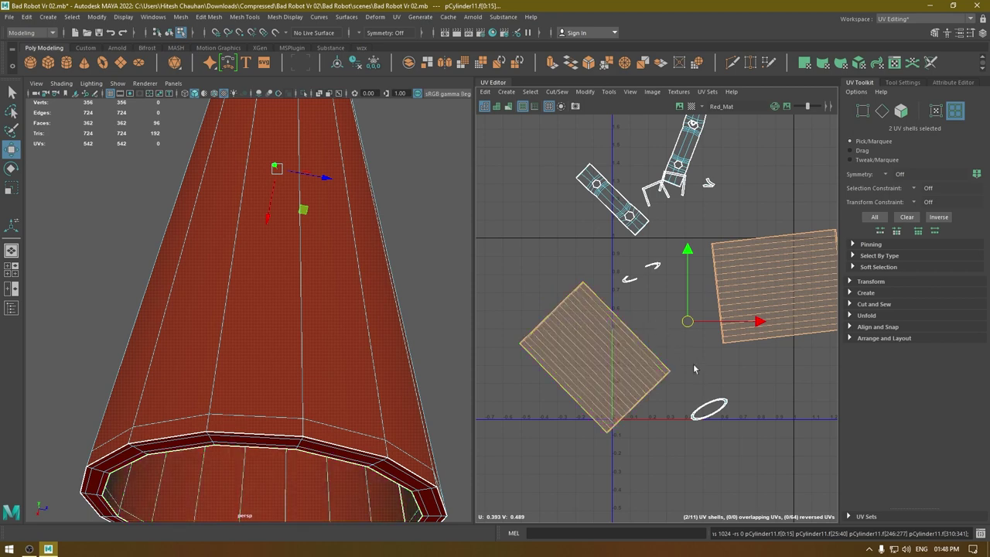
scroll(694, 367, down, 2)
click(776, 343)
key(e)
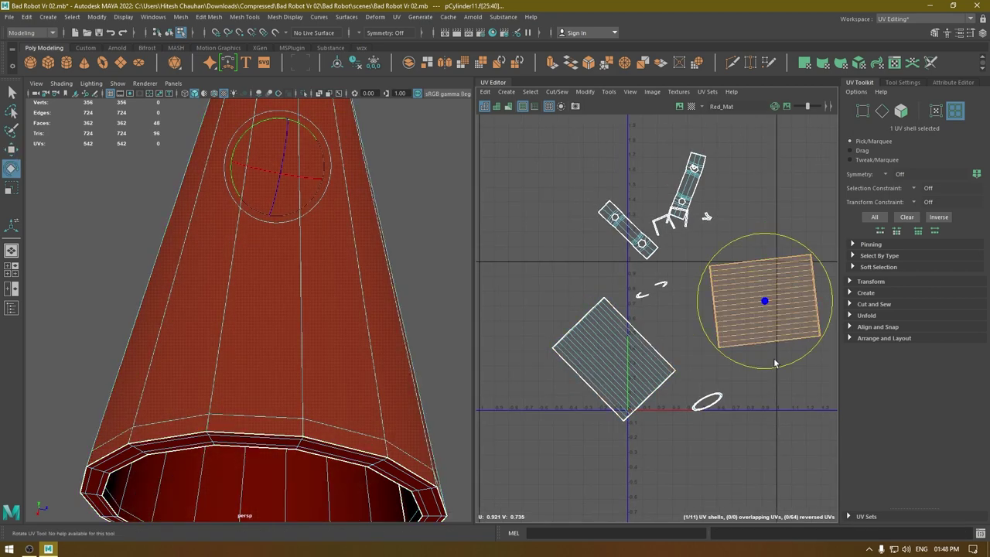
drag(777, 362, 531, 298)
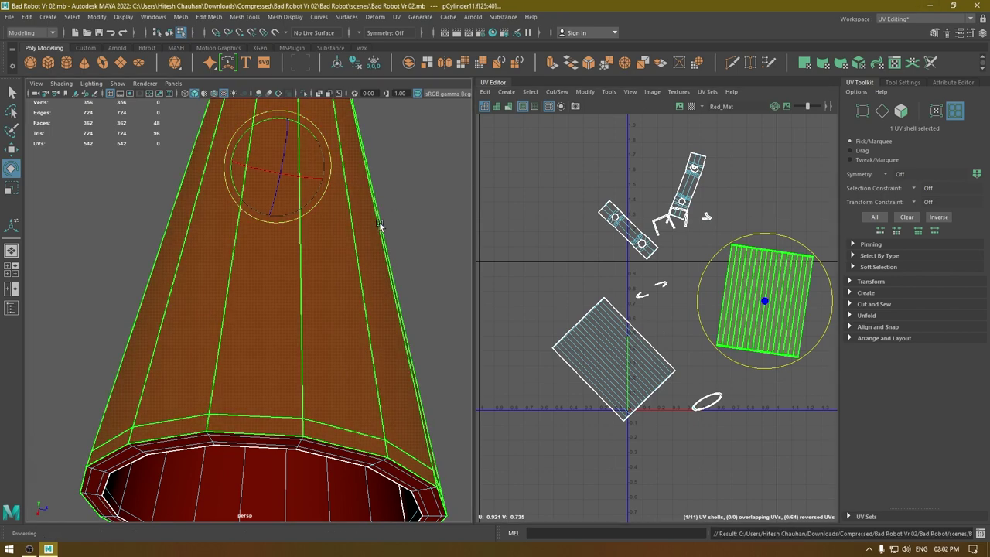
Unfold the cylinder's lower rim ring shell and the two small curved upper rim shells.
key(w)
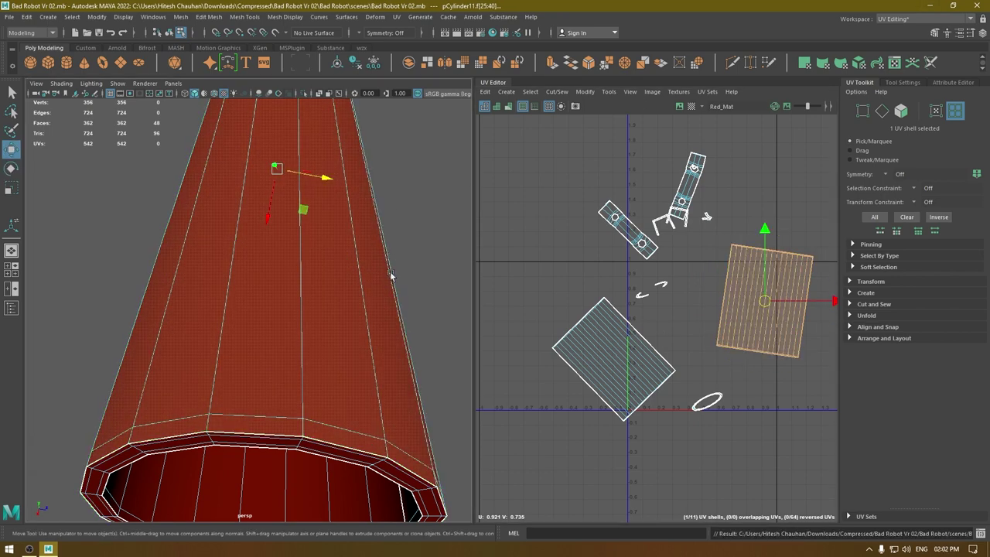
scroll(391, 274, down, 6)
alt+drag(365, 204, 329, 234)
scroll(329, 234, up, 1)
alt+middle_drag(329, 234, 332, 249)
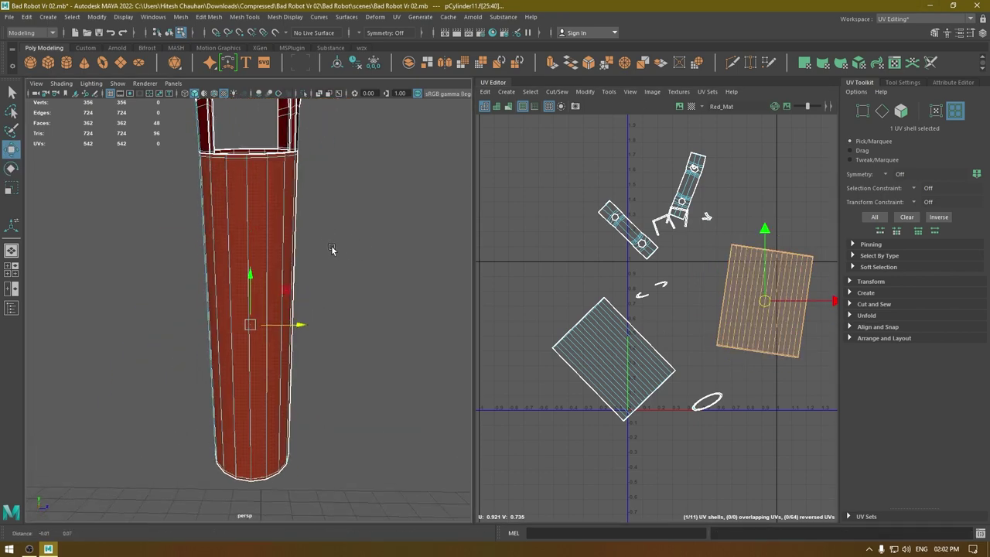
alt+drag(333, 249, 358, 259)
right_drag(709, 377, 680, 360)
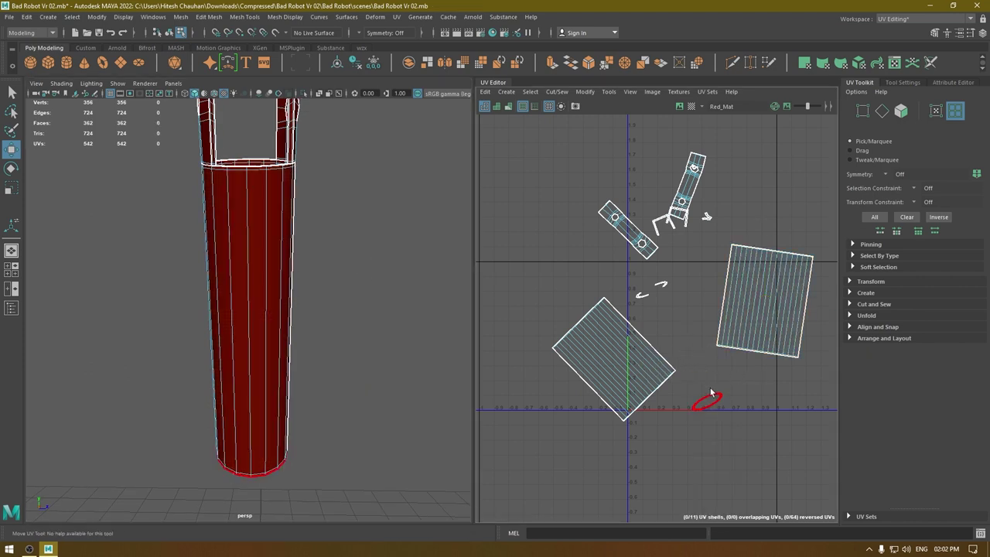
click(716, 402)
key(ctrl+u)
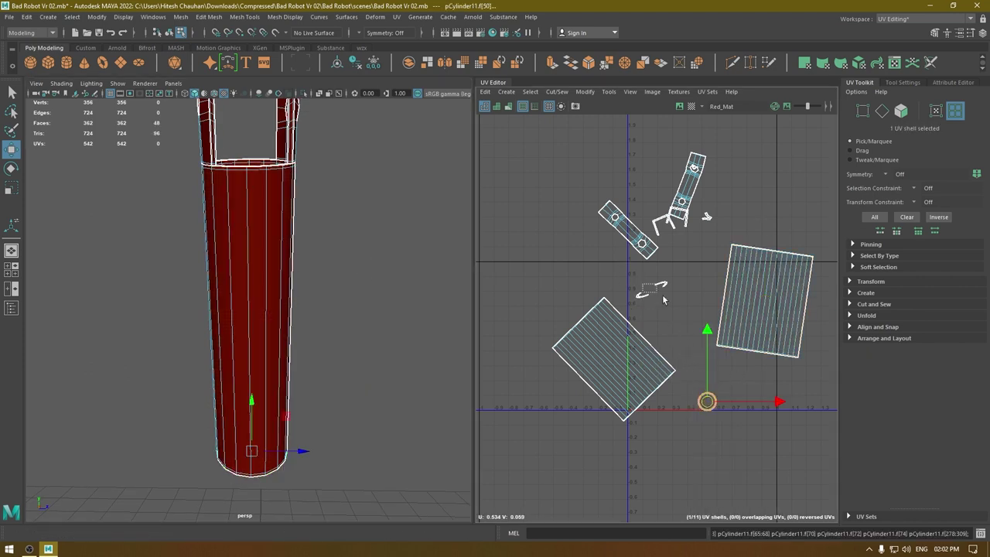
drag(663, 297, 674, 301)
key(ctrl+u)
Select all eleven UV shells of the forearm and lay them out inside the 0–1 UV tile.
right_drag(692, 254, 659, 241)
drag(544, 148, 782, 416)
shift+right_drag(745, 271, 748, 508)
alt+middle_drag(748, 507, 692, 387)
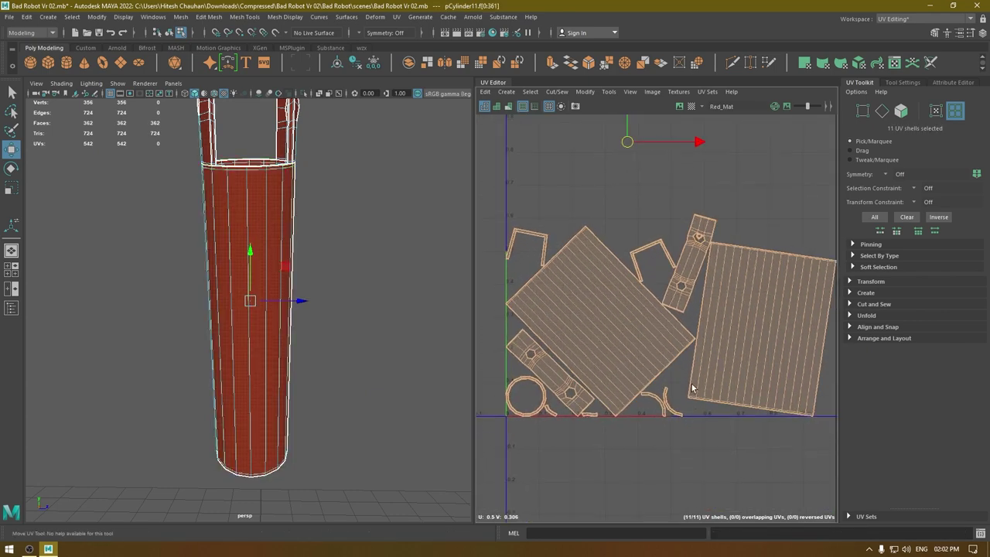
Straighten the inner and outer cylinder wall shells with Orient Shells so that their strips run vertically.
right_drag(616, 321, 611, 462)
click(610, 349)
key(e)
drag(647, 376, 541, 371)
click(806, 346)
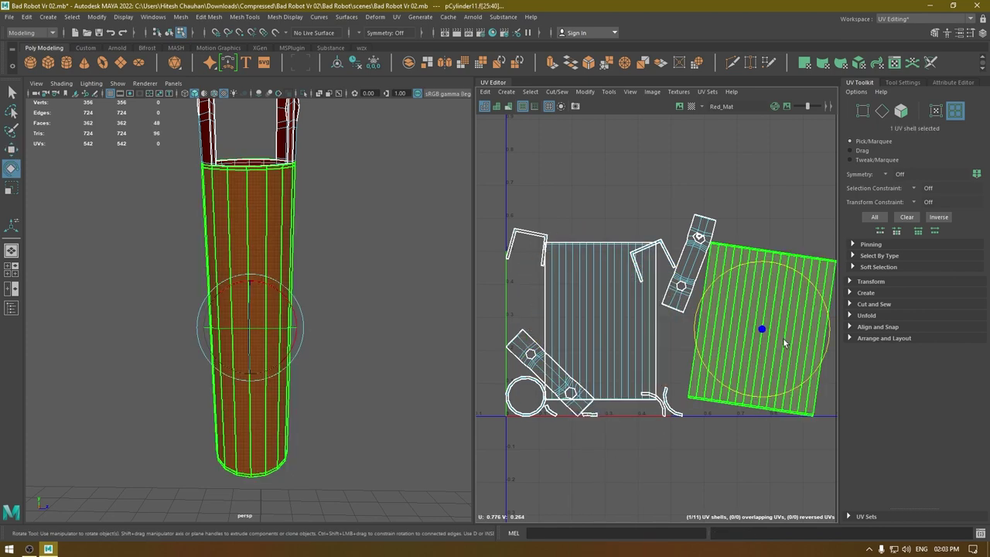
key(g)
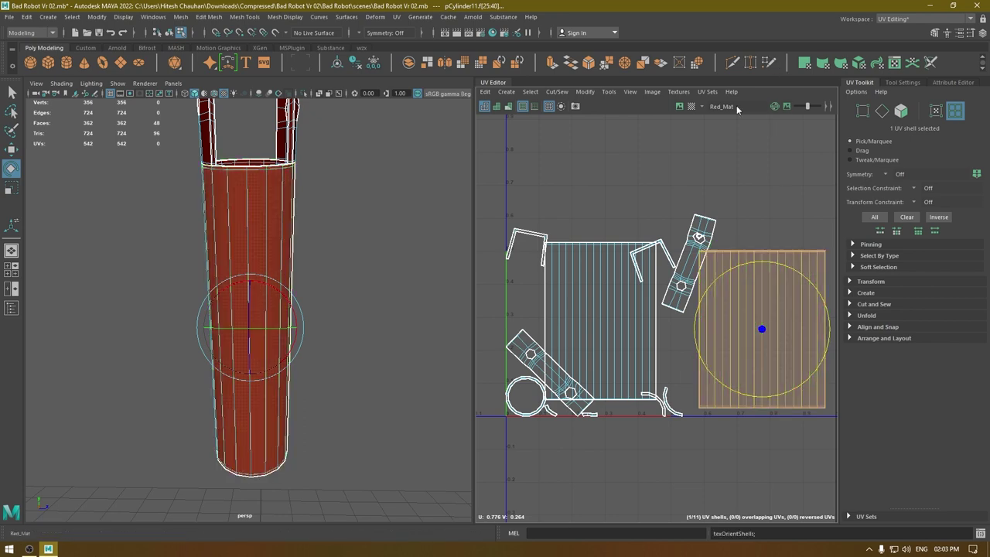
Turn on the checker texture display and orient the two bracket wall shells with holes so that both stand vertically.
click(691, 107)
alt+drag(340, 250, 365, 242)
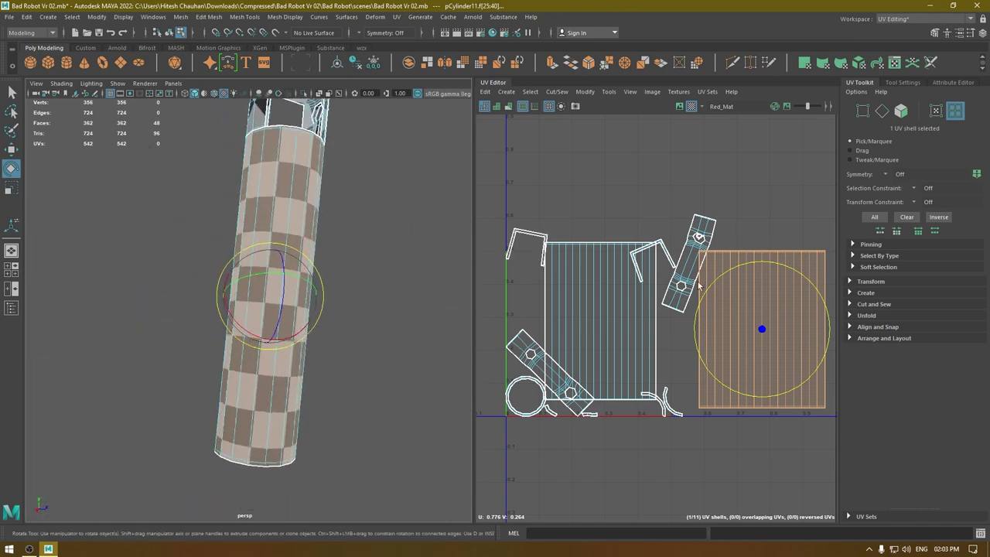
click(681, 287)
key(g)
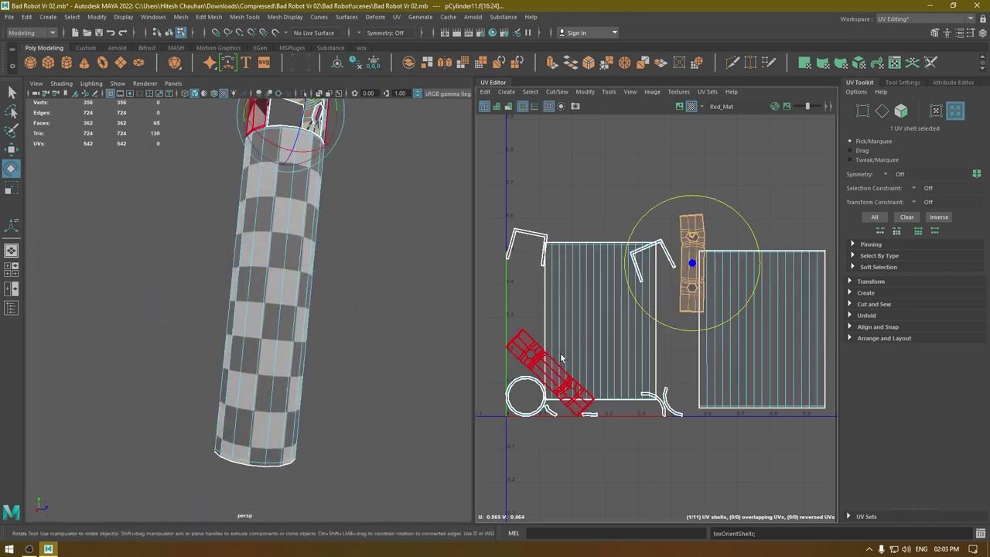
click(543, 360)
key(g)
key(r)
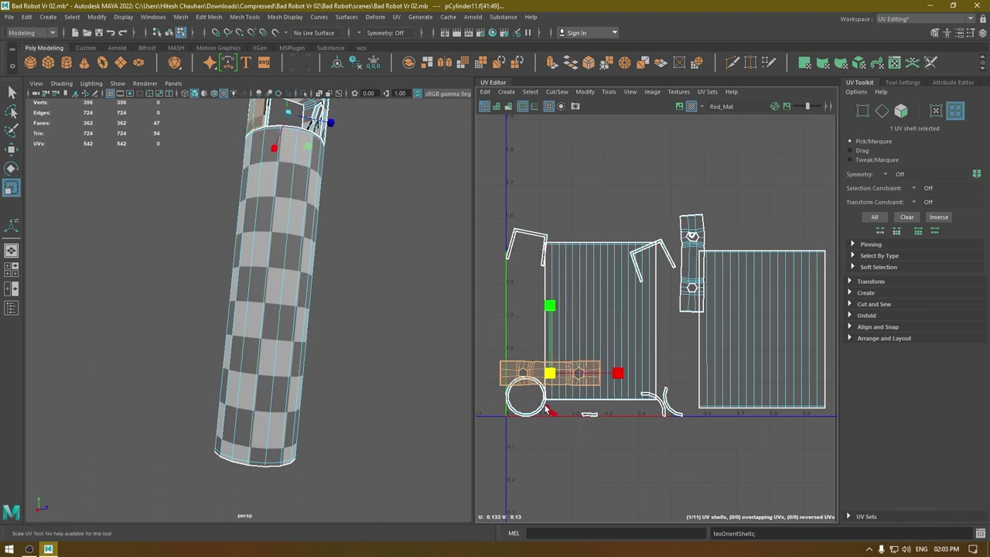
key(e)
drag(575, 435, 437, 426)
Straighten the two U-shaped bracket frame shells and rotate the second one so that both openings face down.
drag(534, 211, 513, 257)
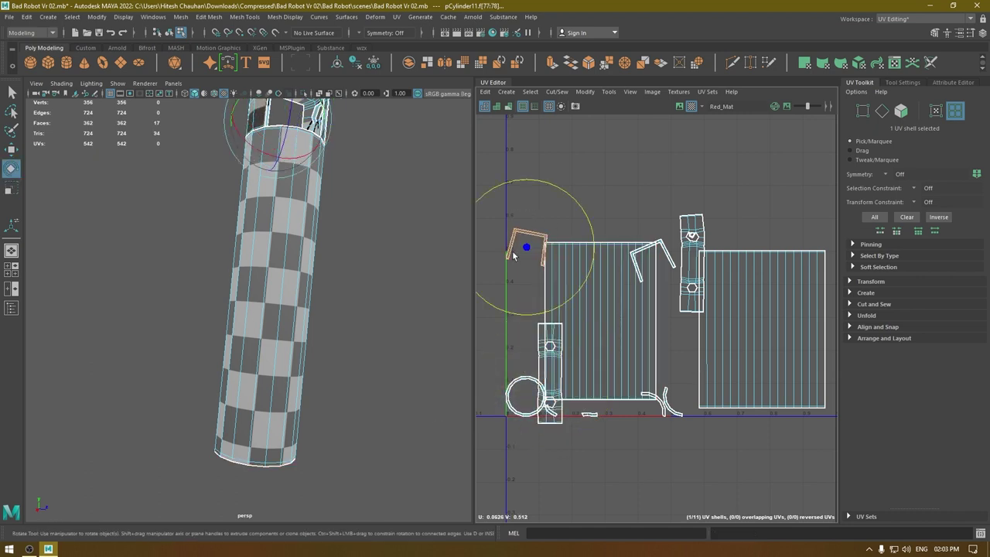
click(663, 246)
key(g)
drag(681, 324, 620, 317)
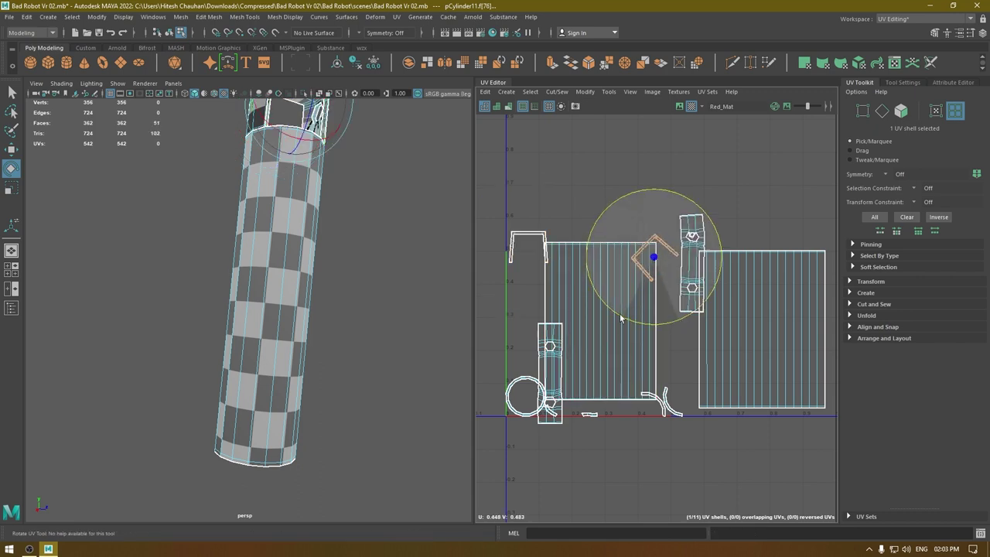
drag(569, 287, 569, 287)
scroll(559, 360, down, 2)
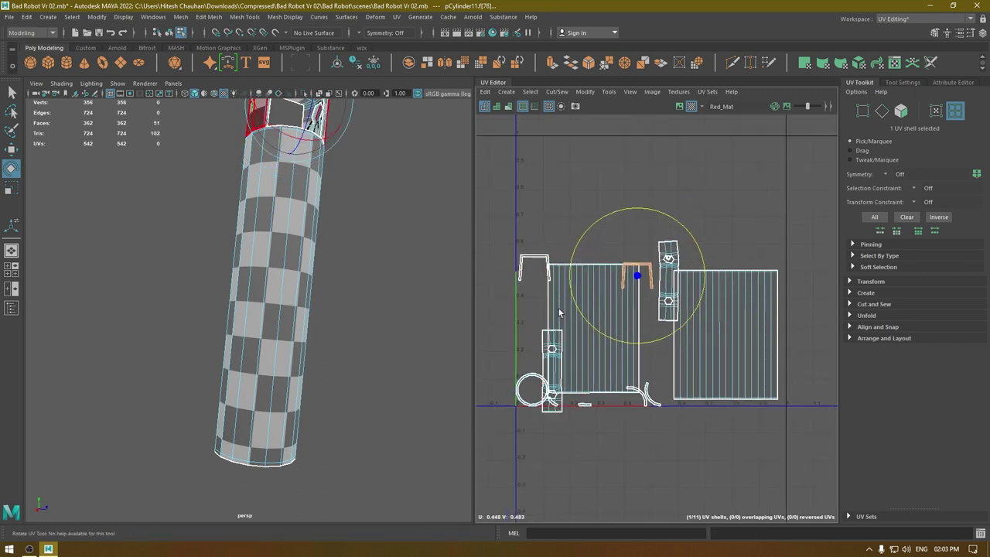
Check a small hole lining shell on the model, and lay out all eleven forearm shells again in the UV tile.
click(593, 406)
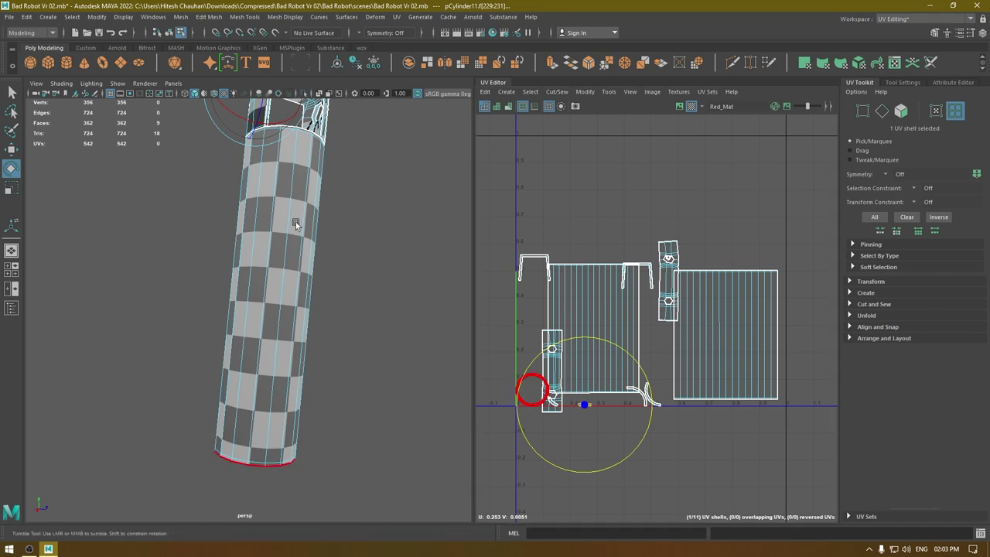
alt+drag(295, 222, 342, 241)
key(w)
scroll(599, 376, up, 1)
click(655, 186)
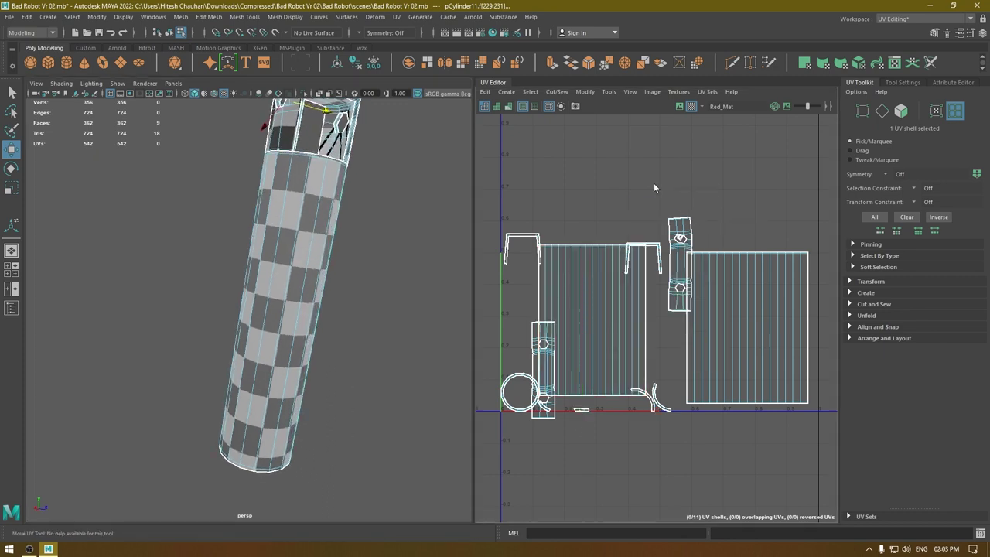
drag(808, 475, 809, 476)
shift+right_drag(721, 219, 523, 274)
scroll(656, 302, down, 2)
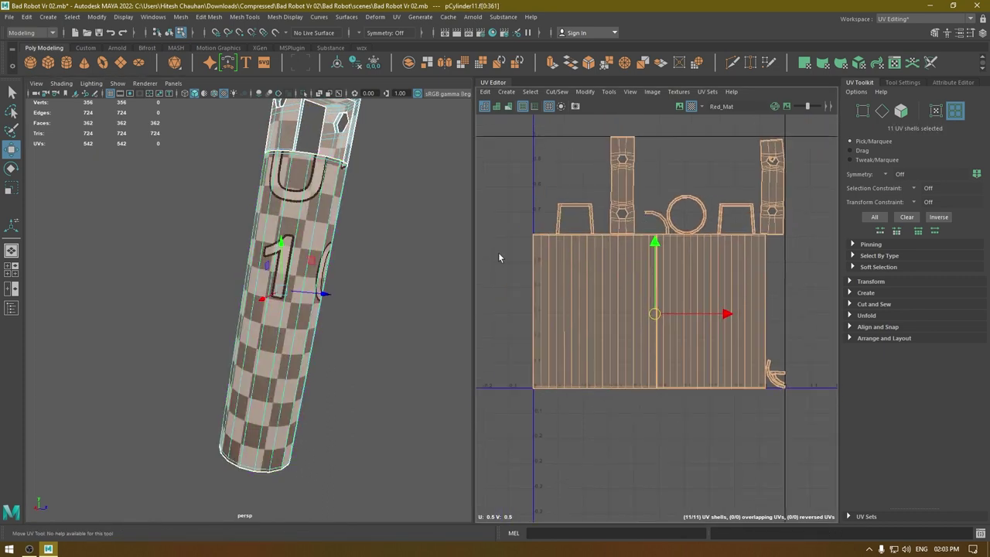
Save the scene and move the small hole lining shells up from the curved rim shells in the tile's lower corner.
key(ctrl+s)
click(791, 368)
click(777, 373)
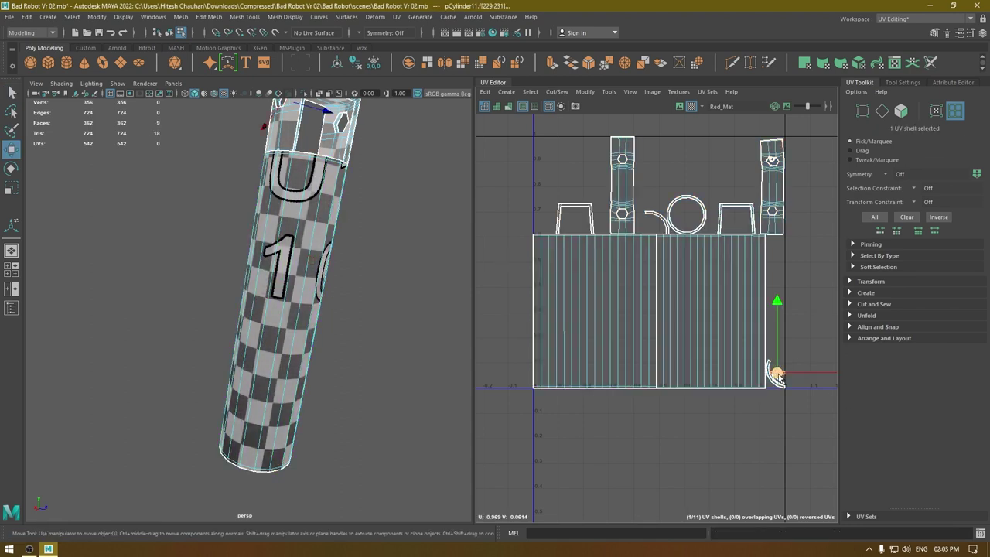
drag(778, 373, 778, 341)
click(777, 379)
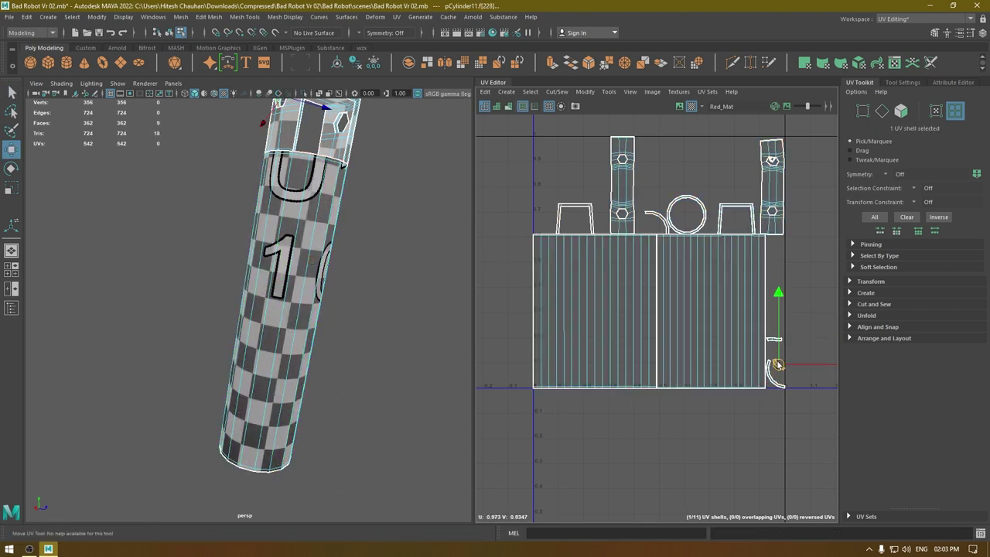
Return to object selection, deselect the forearm and leave isolation to show the whole robot.
alt+drag(371, 227, 347, 216)
right_drag(347, 213, 440, 175)
click(441, 173)
key(ctrl+1)
Select the silver wrist cylinder between the red forearm and the claw hand, and isolate and frame it in the view.
alt+drag(416, 219, 267, 236)
scroll(268, 236, down, 3)
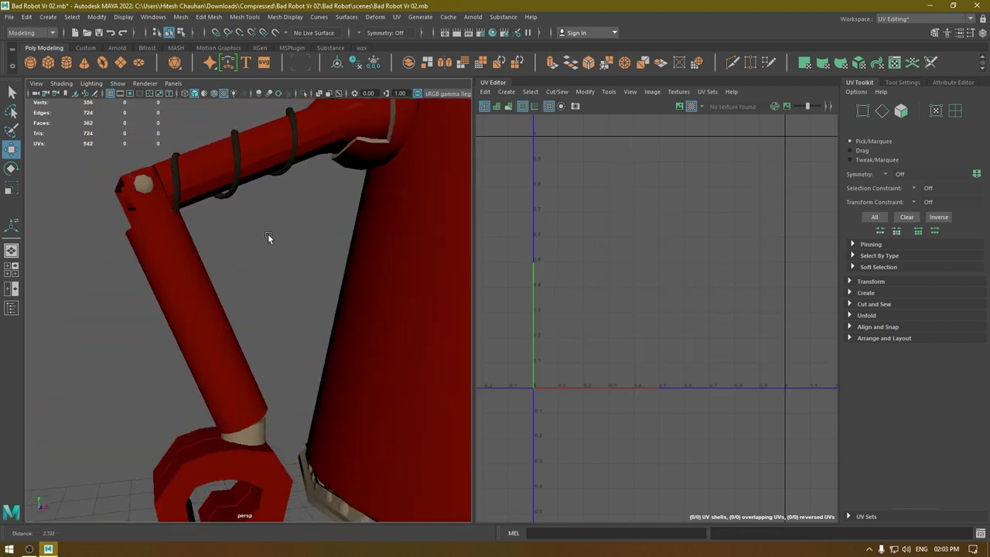
scroll(269, 238, down, 3)
alt+middle_drag(313, 300, 370, 225)
scroll(370, 225, up, 3)
alt+drag(312, 311, 344, 330)
click(330, 328)
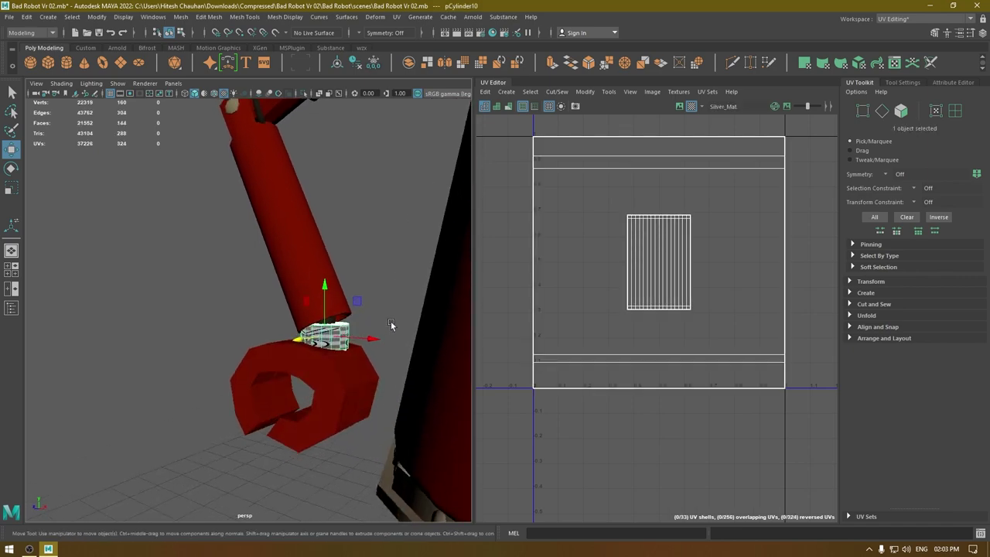
key(alt+h)
key(f)
mouse_move(280, 402)
alt+mouse_down()
mouse_move(279, 439)
mouse_move(258, 423)
mouse_move(270, 416)
alt+mouse_up()
Create a camera-based UV projection for the silver wrist cylinder and switch to edge selection.
click(516, 92)
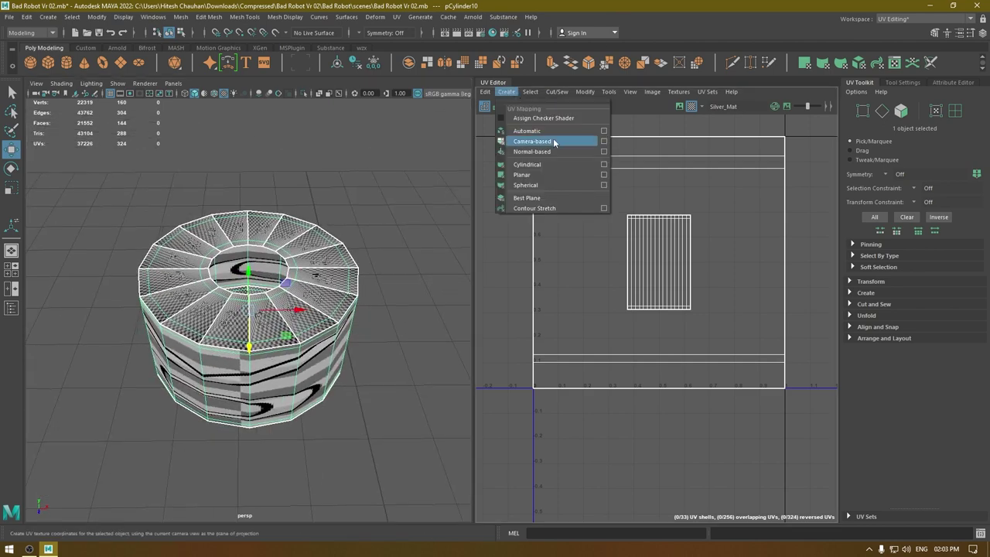
click(553, 139)
right_drag(354, 199, 359, 166)
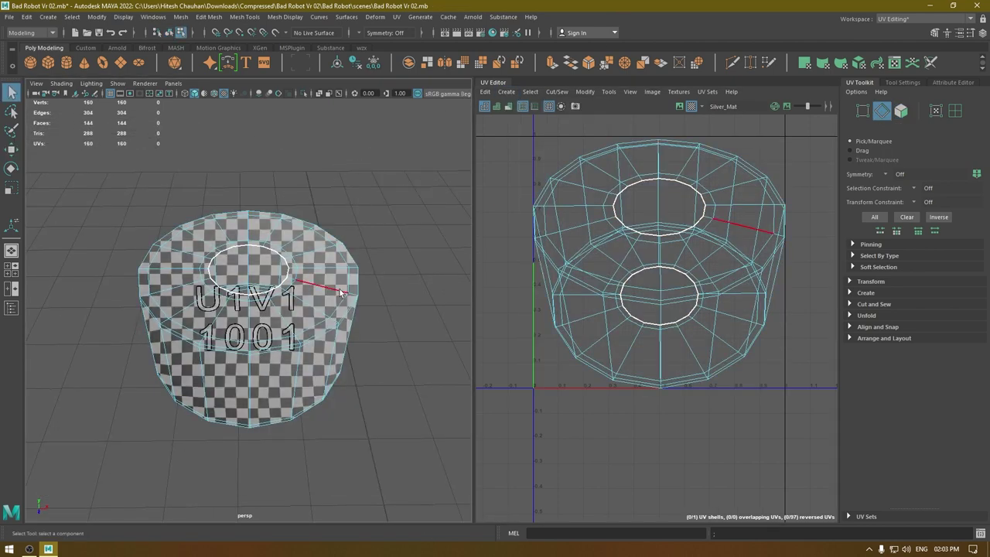
Turn off the checker display and cut the silver wrist cylinder's UVs along its upper and lower outer rims.
click(692, 106)
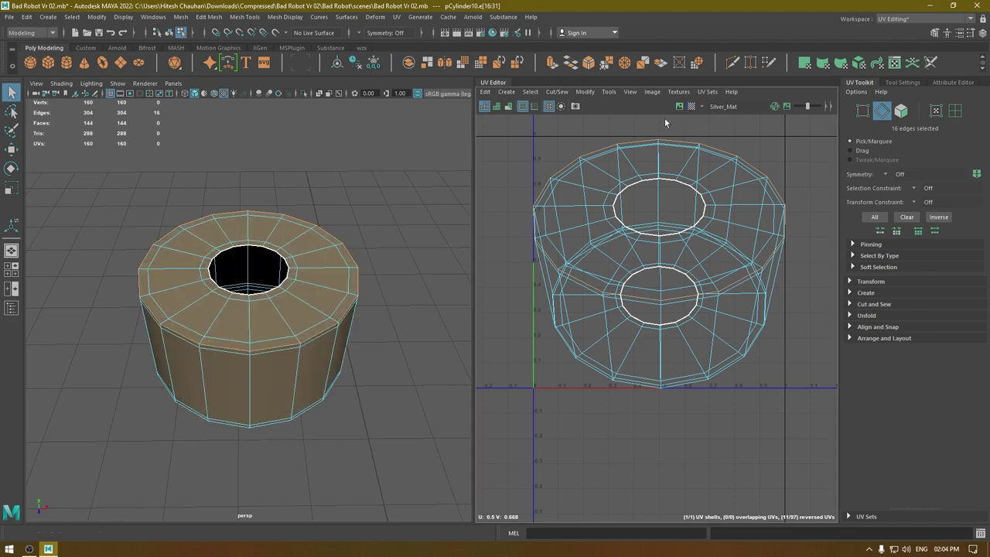
alt+drag(302, 322, 313, 218)
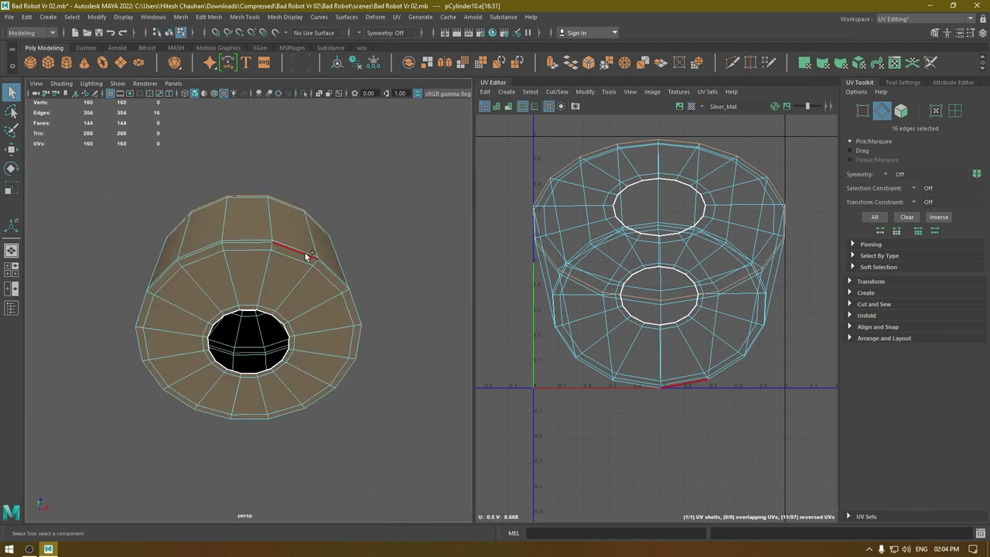
alt+middle_drag(526, 216, 532, 239)
right_drag(628, 144, 517, 130)
key(w)
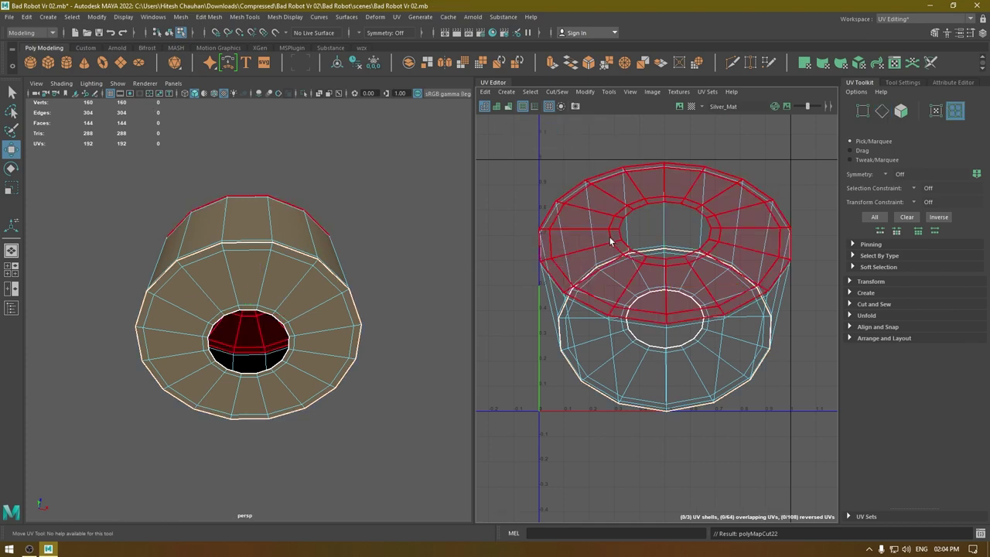
Move the cylinder's two ring-shaped cap shells clear of the side wall shell, one above it and one below.
click(610, 239)
drag(664, 243, 754, 159)
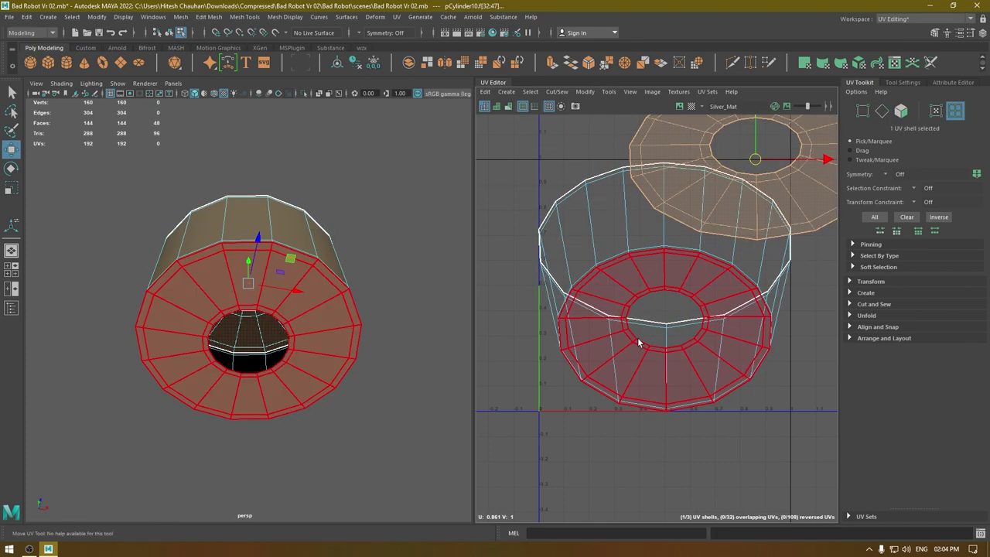
click(627, 389)
drag(664, 330, 656, 430)
Cut the side wall shell open along one vertical edge line, and unfold and orient all three shells.
right_drag(629, 317, 633, 270)
click(662, 238)
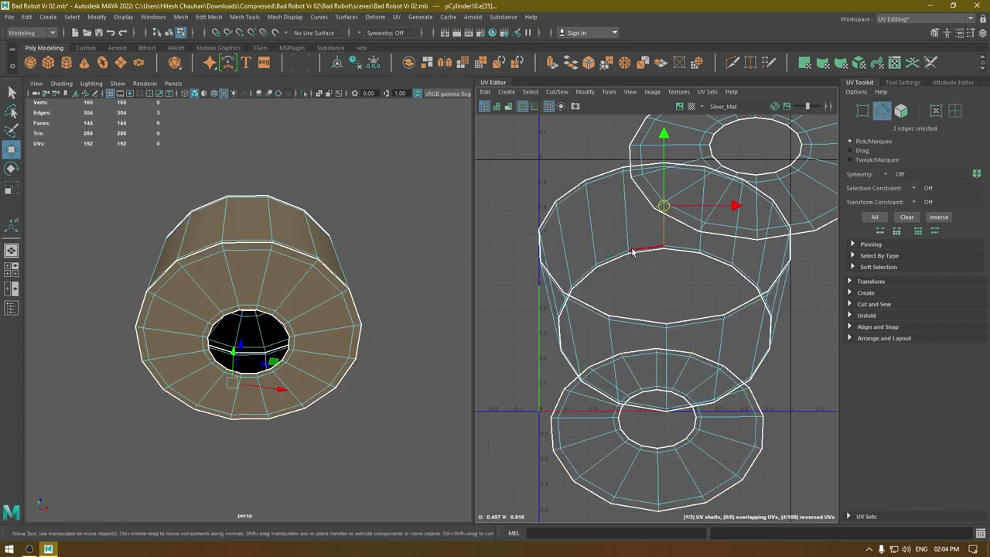
shift+right_drag(629, 215, 554, 211)
drag(564, 150, 735, 381)
key(ctrl+u)
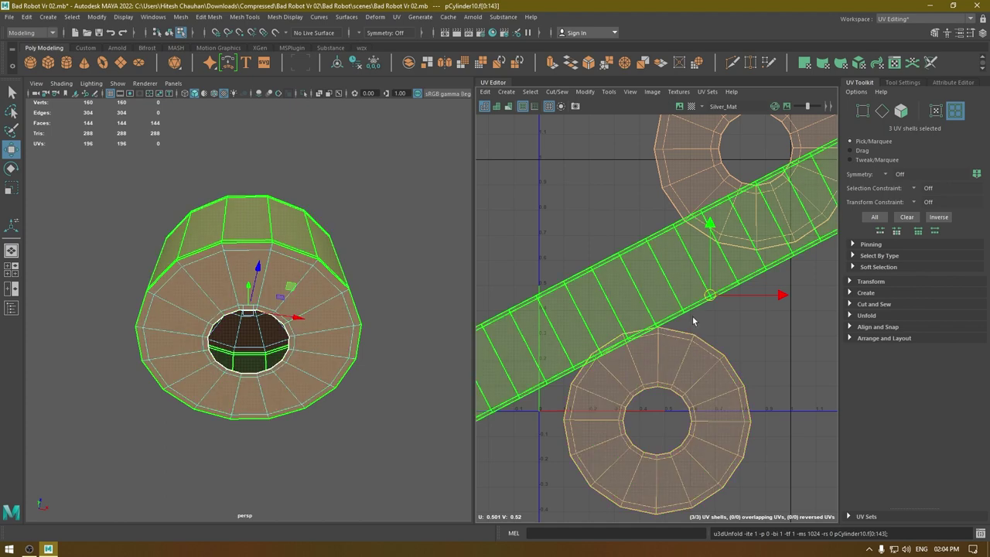
shift+right_drag(694, 305, 671, 454)
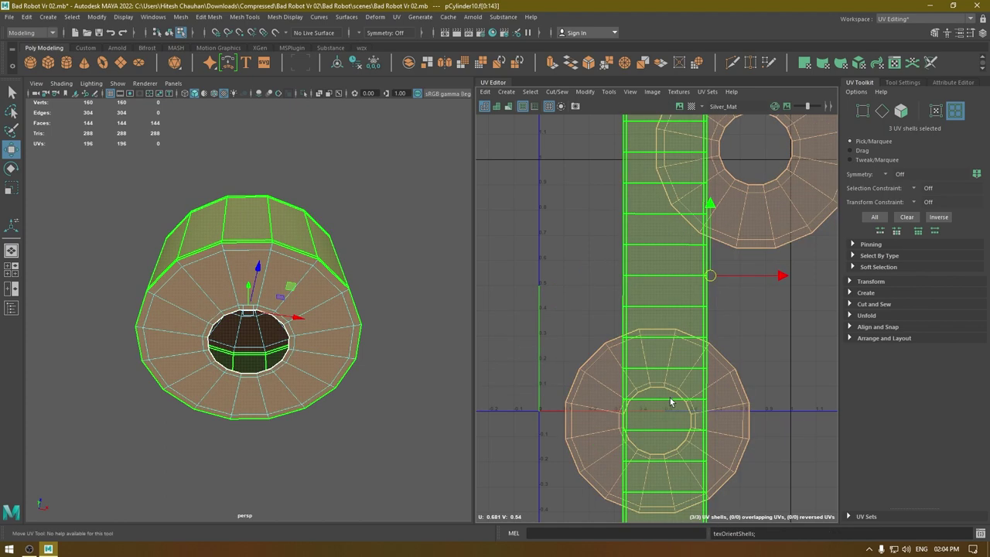
Rotate the long side wall strip to horizontal and lay out all three shells inside the UV tile.
click(670, 352)
key(e)
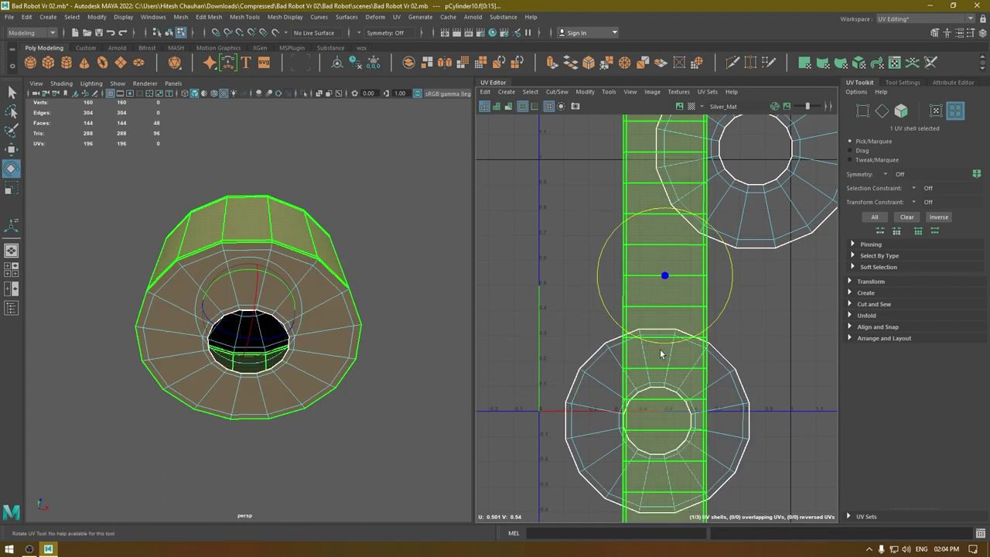
drag(650, 339, 762, 300)
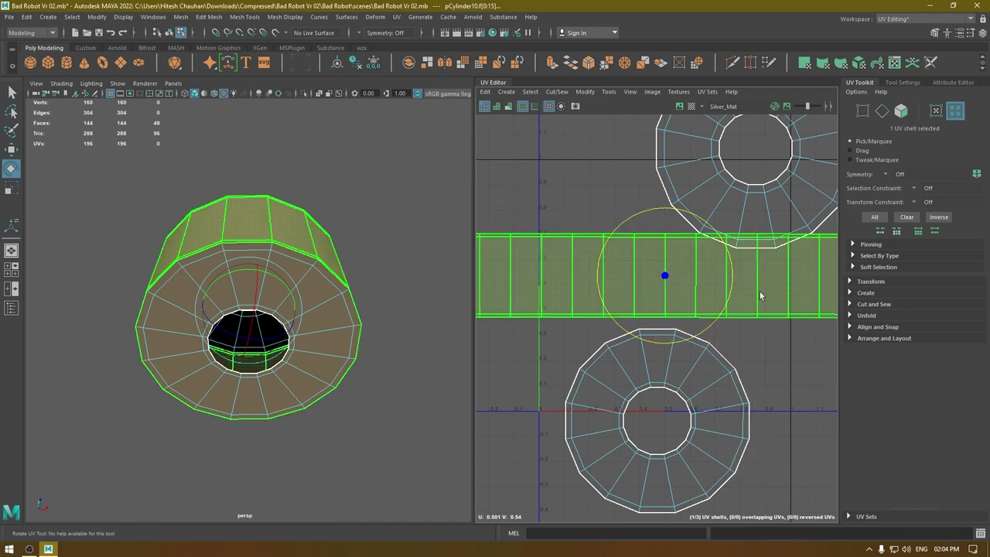
drag(745, 199, 565, 431)
key(ctrl+l)
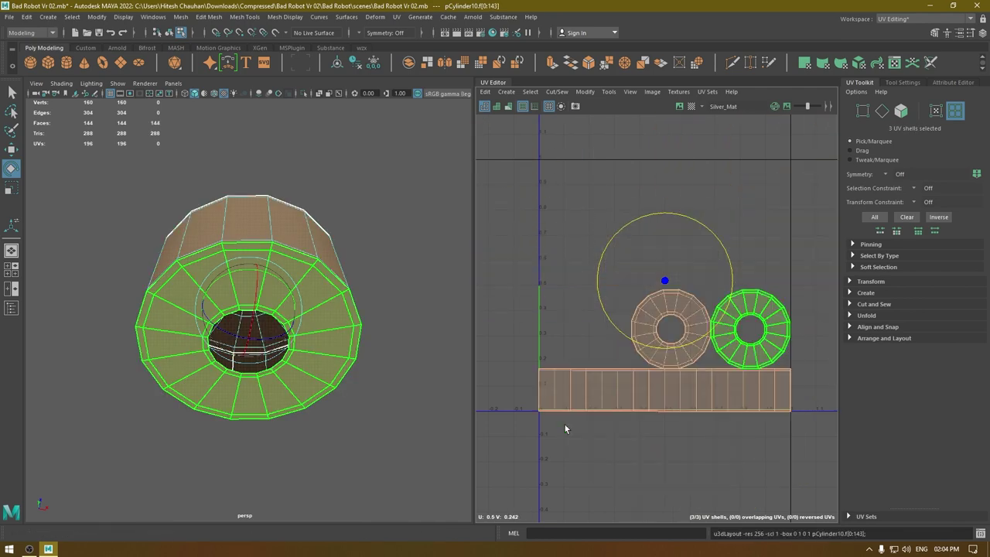
Return to object selection, deselect the wrist cylinder and show the last hidden robot parts.
right_drag(274, 262, 401, 219)
click(402, 220)
key(ctrl+shift+h)
key(w)
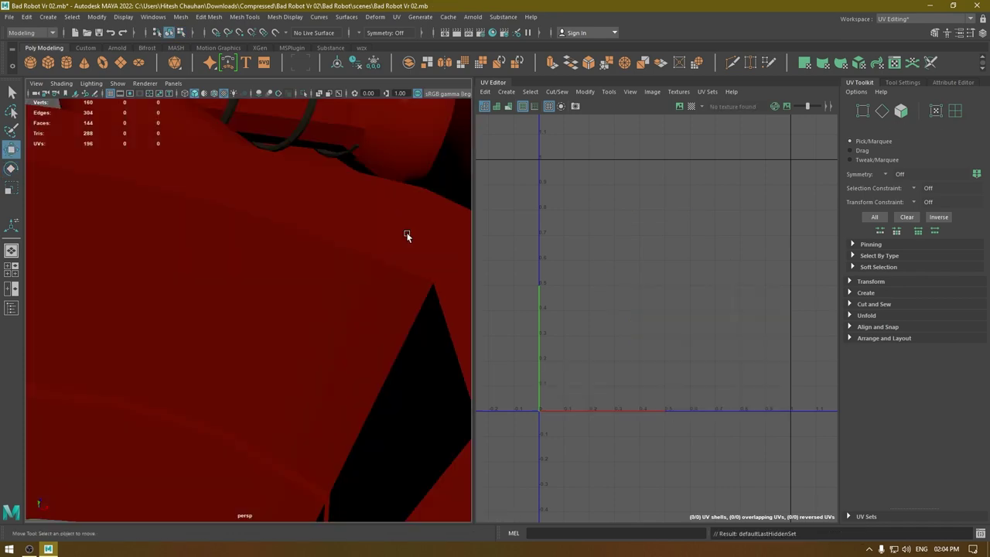
Select the dark pipe between the red forearm and the silver wrist cylinder, and hide all unselected objects.
scroll(407, 235, down, 5)
alt+drag(398, 185, 371, 285)
alt+drag(242, 301, 150, 233)
scroll(220, 310, up, 5)
click(260, 244)
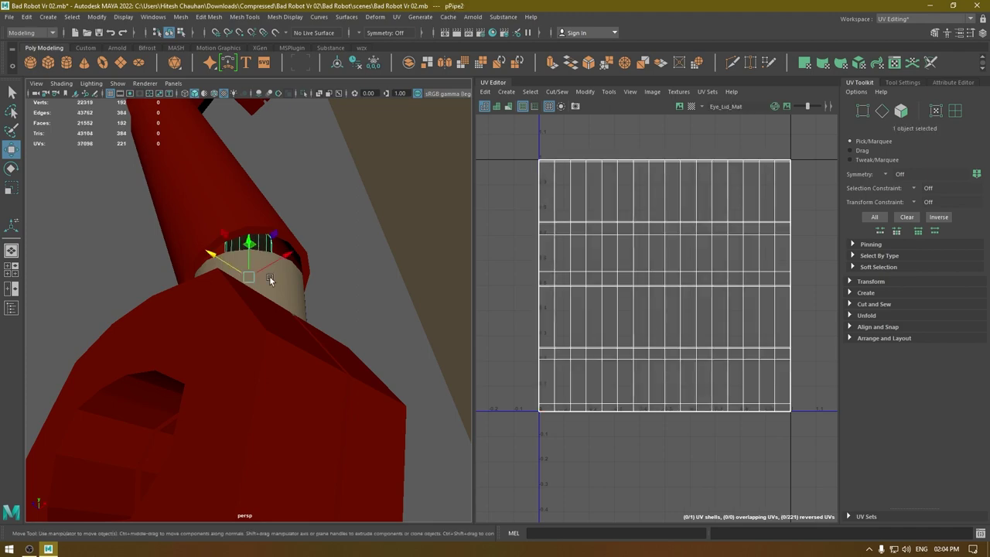
key(alt+h)
alt+drag(265, 292, 319, 375)
scroll(321, 373, up, 5)
alt+middle_drag(321, 255, 340, 356)
scroll(340, 355, down, 4)
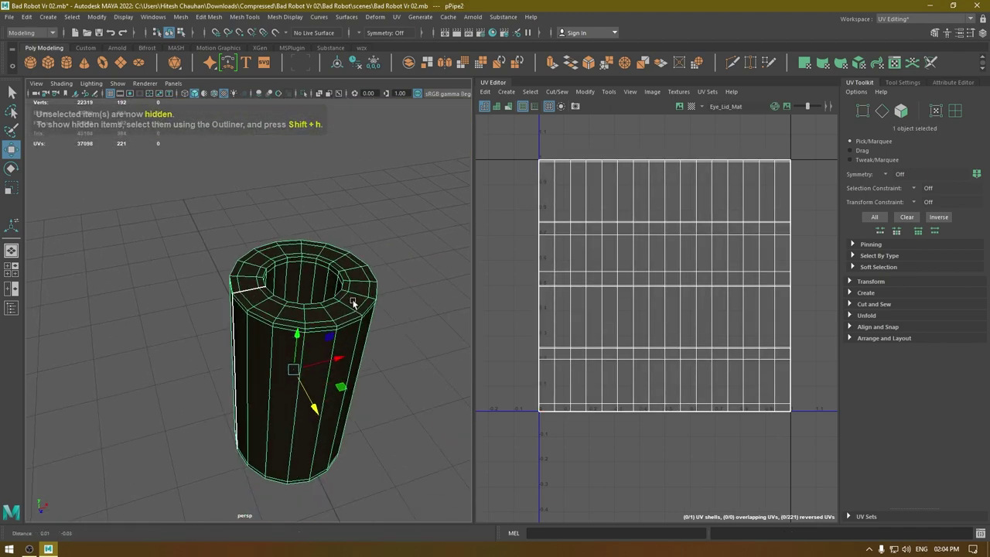
Create an automatic UV projection for the dark pipe and switch to edge selection.
click(505, 91)
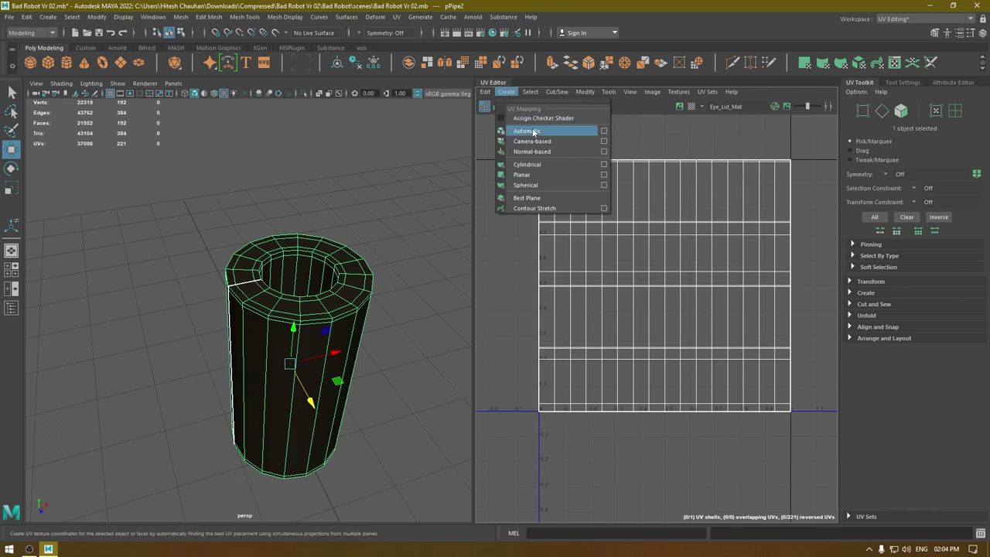
click(533, 131)
right_drag(342, 266, 352, 215)
key(w)
alt+drag(354, 225, 369, 182)
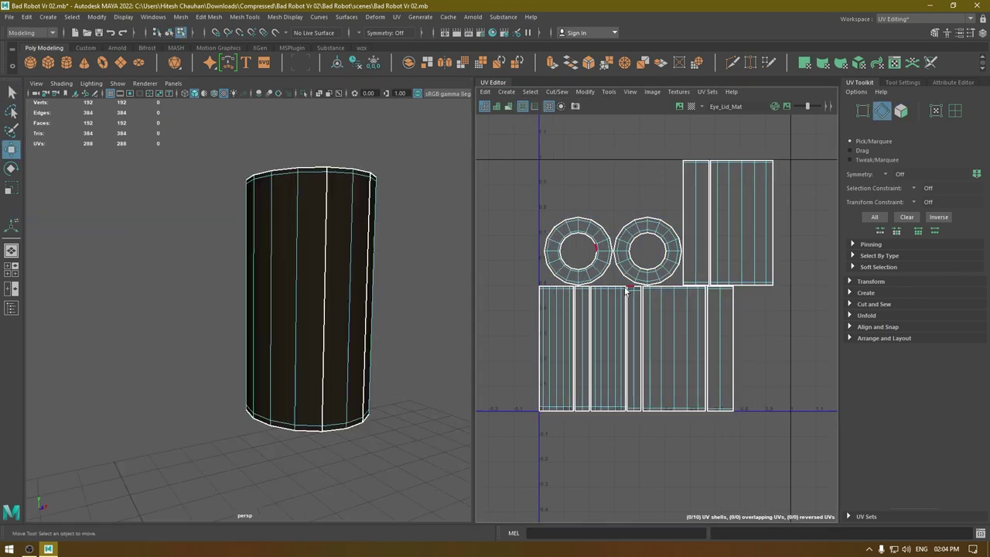
mouse_move(323, 261)
alt+mouse_down()
mouse_move(326, 282)
mouse_move(319, 272)
alt+mouse_up()
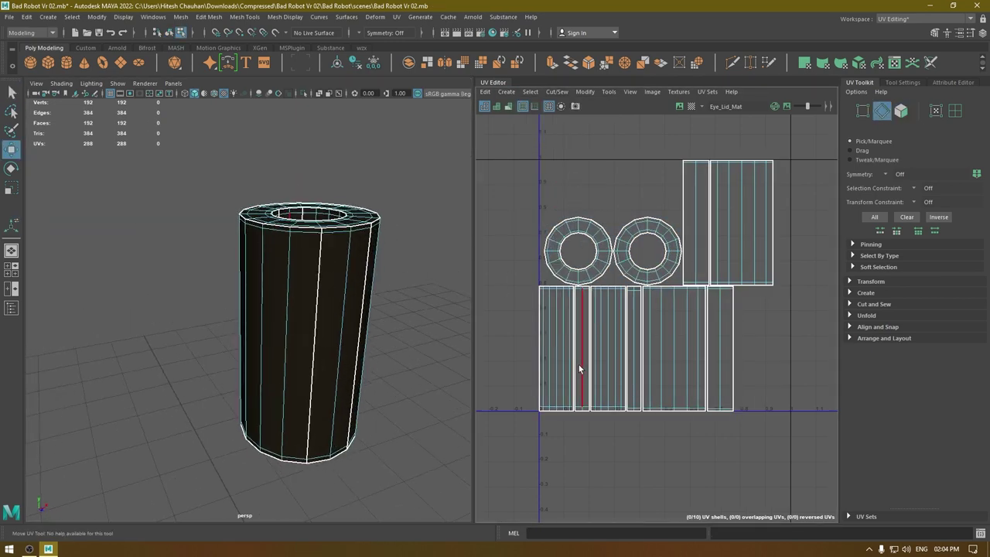
Separate the leftmost strip shell in the lower row from its neighbours.
right_drag(579, 366, 544, 333)
click(554, 346)
drag(556, 348, 533, 350)
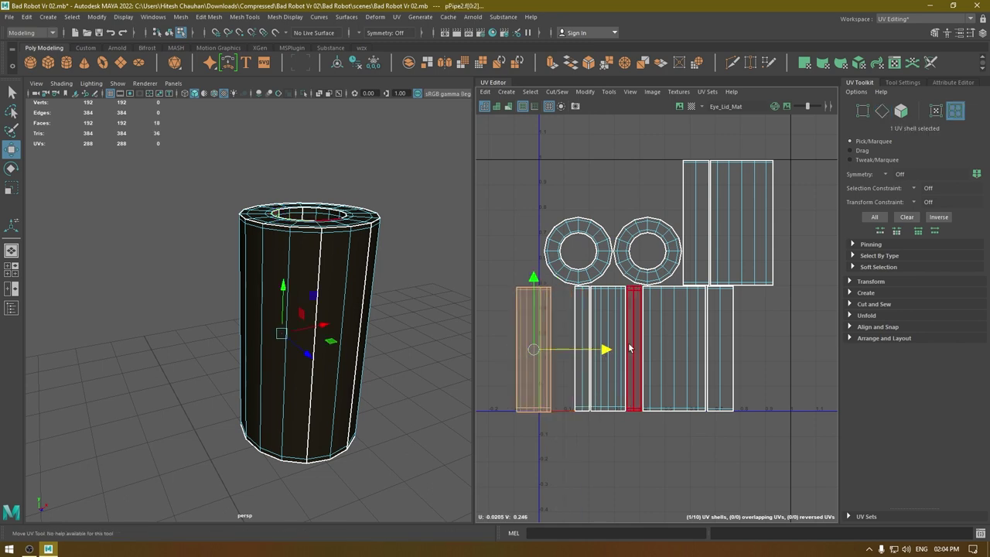
Try to move and sew the strip shells in the lower row together along their marquee-selected edges.
click(629, 348)
right_drag(638, 335, 638, 308)
drag(634, 345, 686, 348)
shift+right_drag(688, 348, 713, 286)
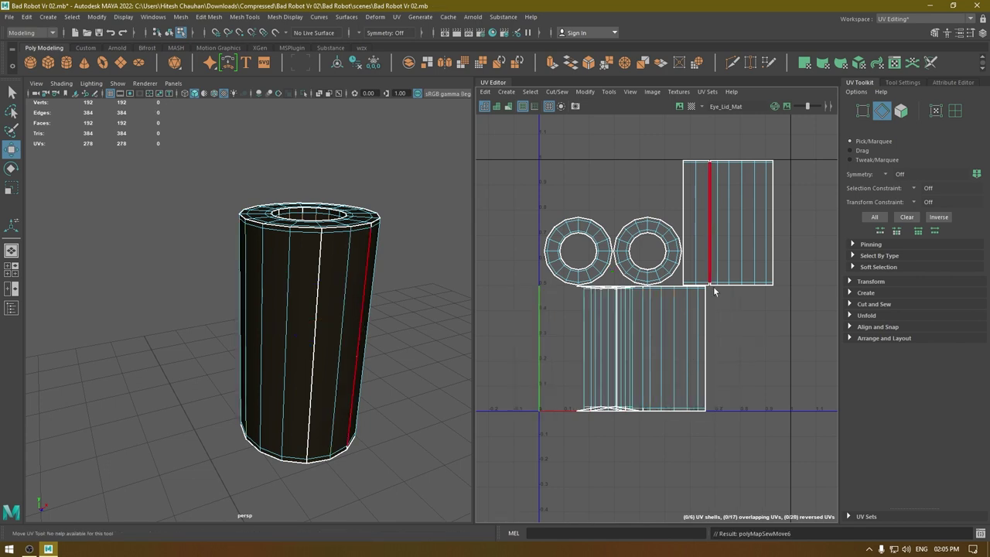
key(ctrl+z)
Move the separated strip shell further out and down, clear of the UV tile.
click(720, 335)
right_drag(729, 326, 687, 312)
click(526, 345)
drag(532, 348, 499, 376)
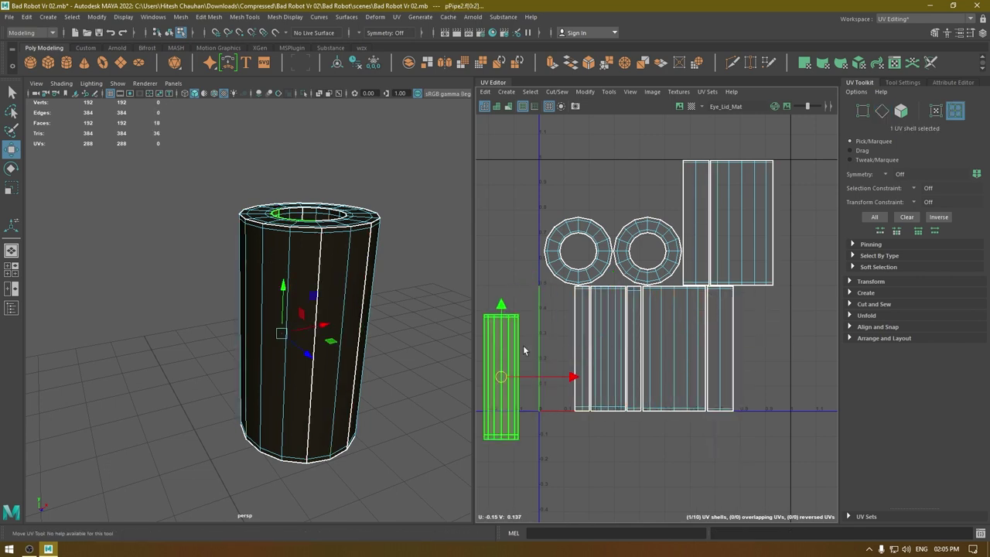
Move and sew the first narrow strip onto the separated shell, including the short bevel edges at both ends.
right_drag(522, 345, 520, 257)
click(520, 343)
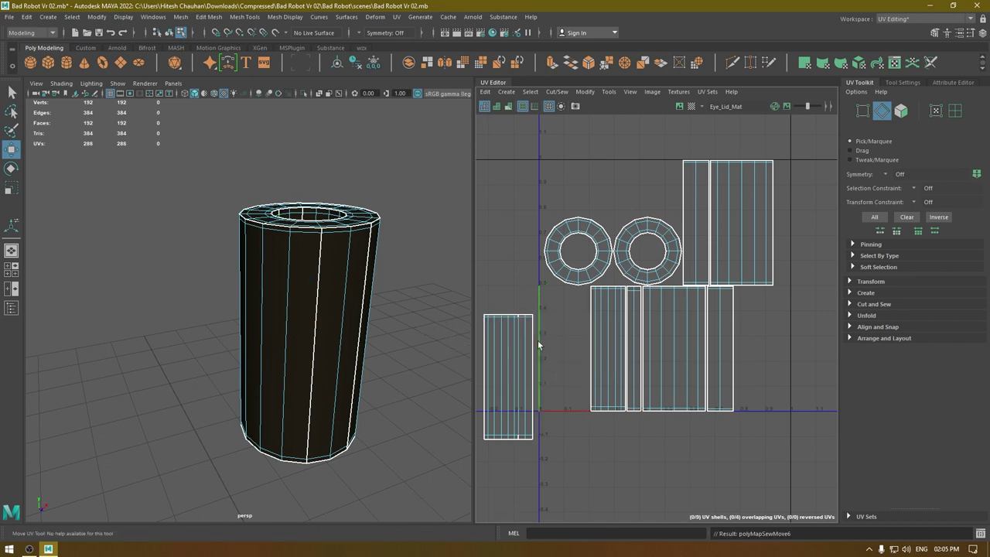
key(ctrl+z)
click(519, 443)
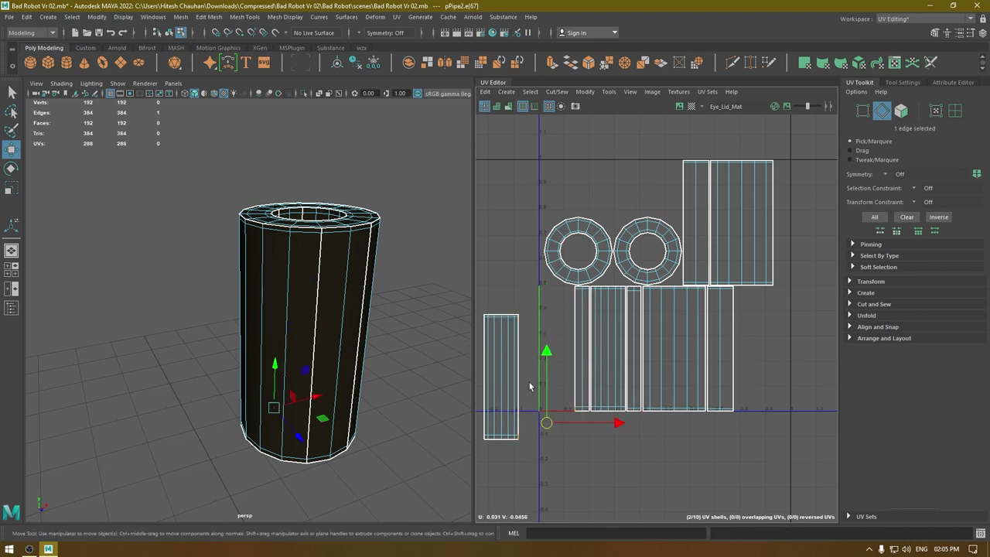
shift+right_drag(521, 318, 529, 244)
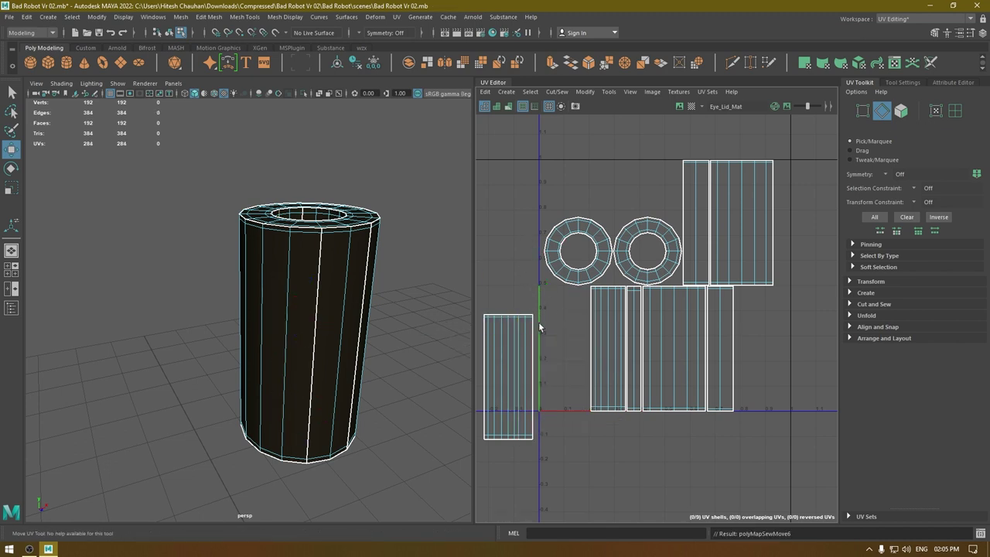
Move and sew the next wider strip onto the growing inner wall shell, including its long shared edge.
click(534, 342)
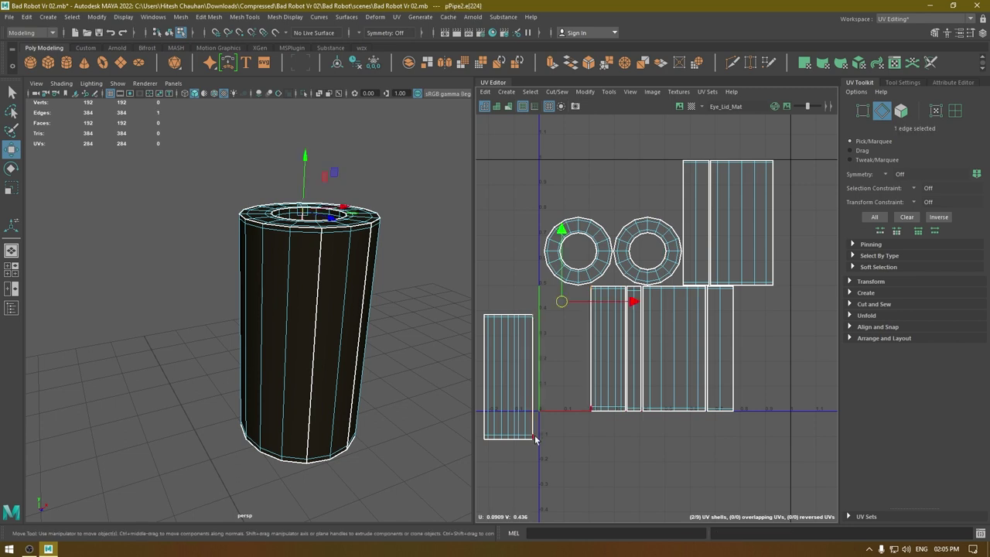
shift+right_drag(533, 440, 573, 283)
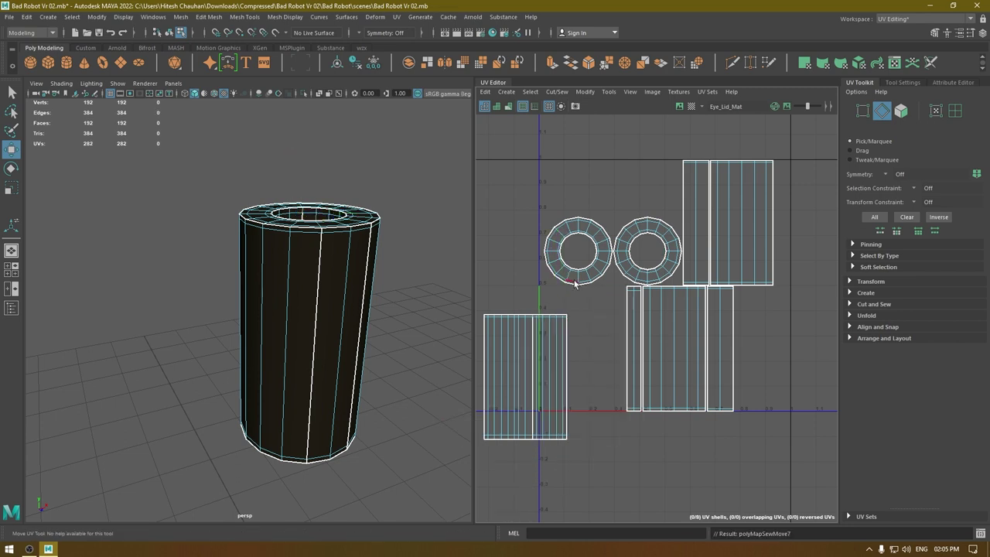
click(532, 340)
shift+right_drag(519, 350, 525, 283)
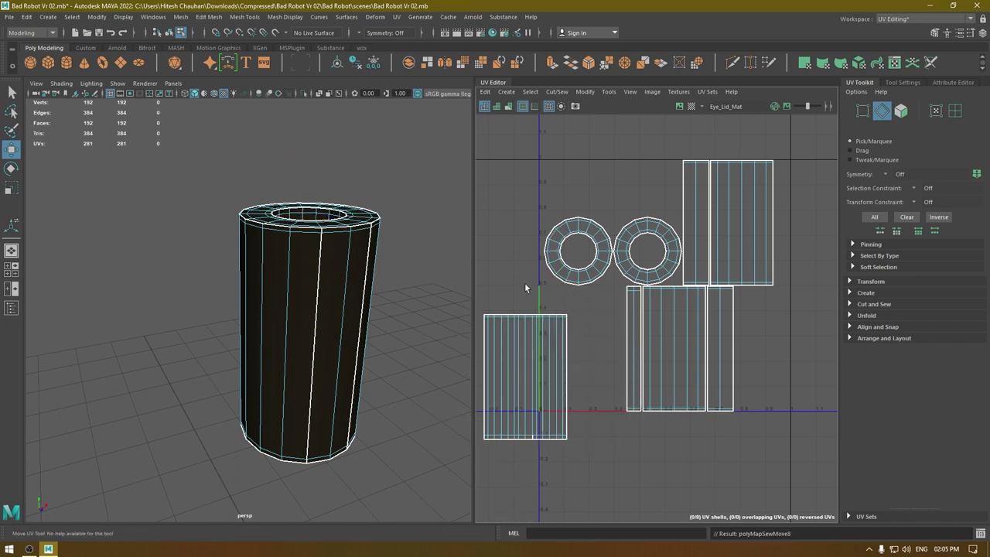
Move and sew the remaining narrow strip onto the open right side of the inner wall shell.
click(573, 320)
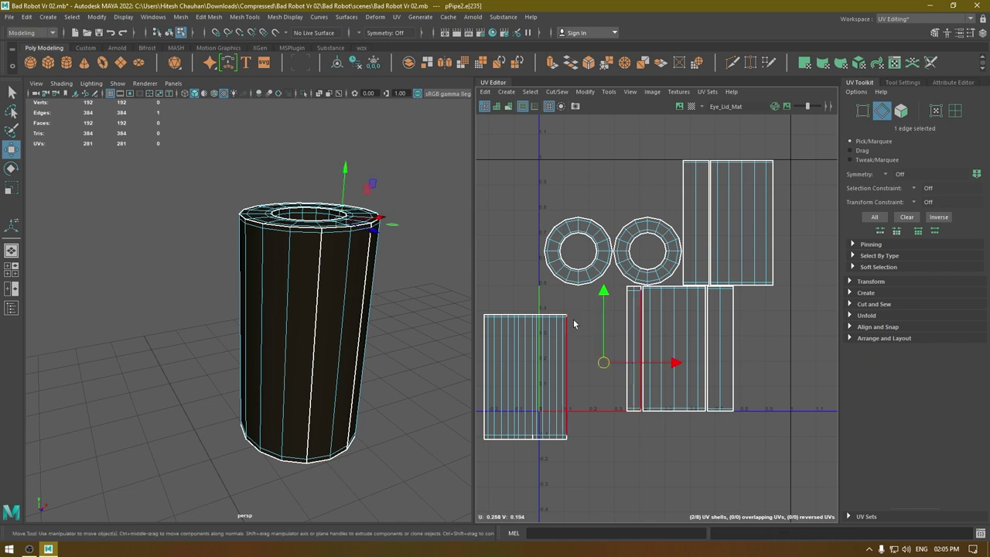
double_click(572, 440)
shift+right_drag(576, 401, 579, 324)
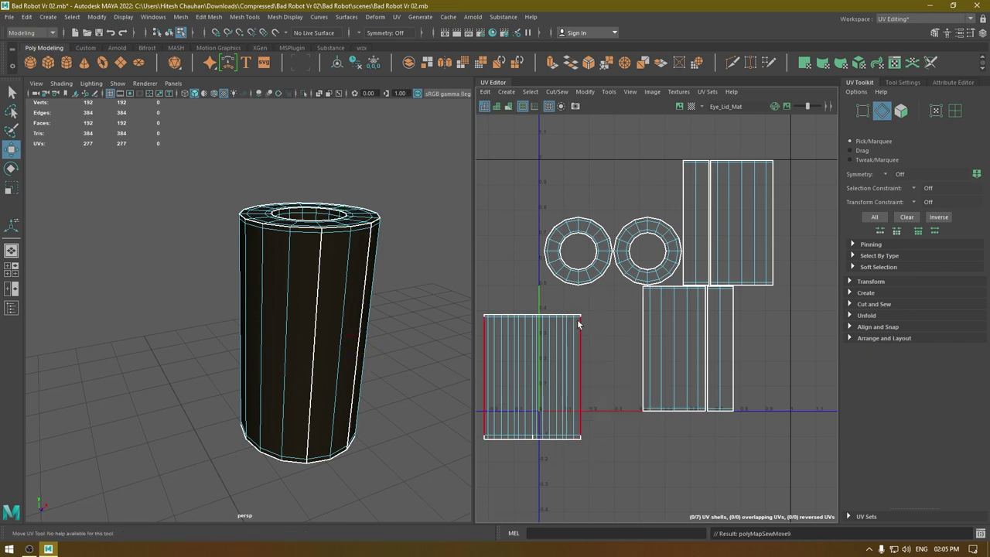
Sew the leftover open short edge in the bottom bevel row of the inner wall shell.
right_drag(569, 358, 537, 339)
click(531, 363)
alt+drag(298, 255, 294, 282)
alt+middle_drag(571, 391, 612, 318)
alt+right_drag(611, 318, 621, 387)
right_drag(574, 331, 573, 298)
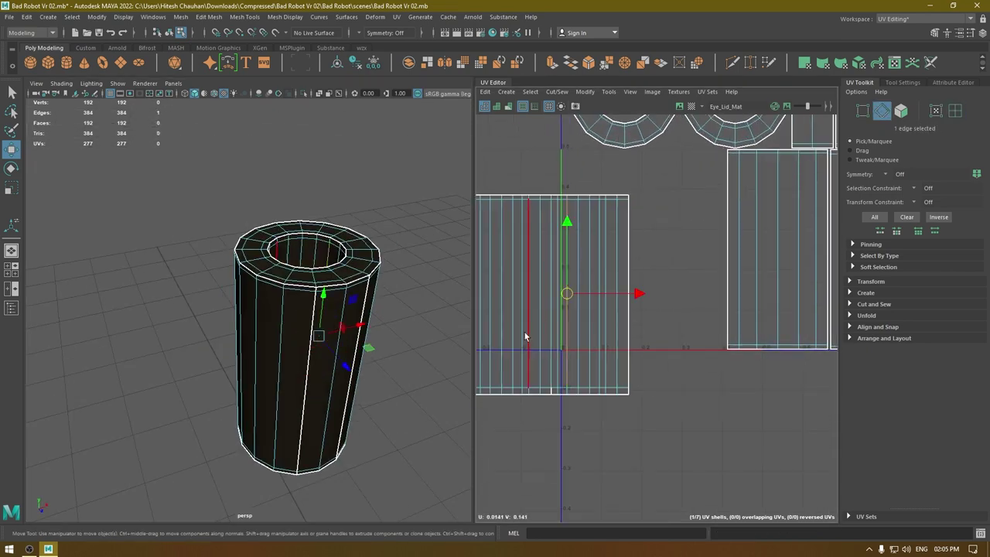
drag(540, 364, 589, 393)
Sew the outer wall's adjacent strips together to form one upper shell and one lower shell.
alt+right_drag(588, 234, 680, 221)
alt+middle_drag(680, 221, 594, 233)
click(693, 286)
click(714, 271)
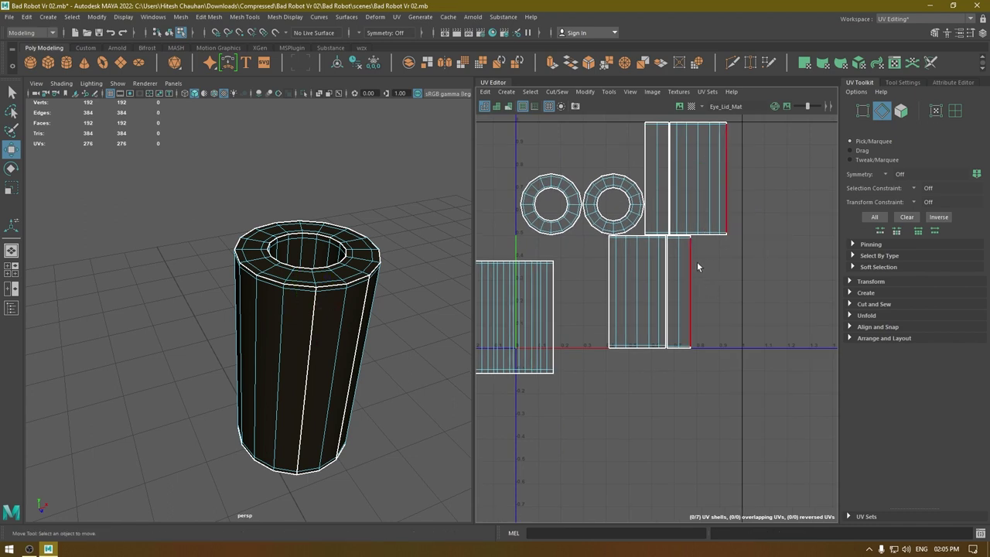
double_click(696, 264)
click(701, 271)
click(697, 280)
shift+right_drag(702, 283, 715, 224)
click(665, 270)
alt+middle_drag(741, 188, 717, 236)
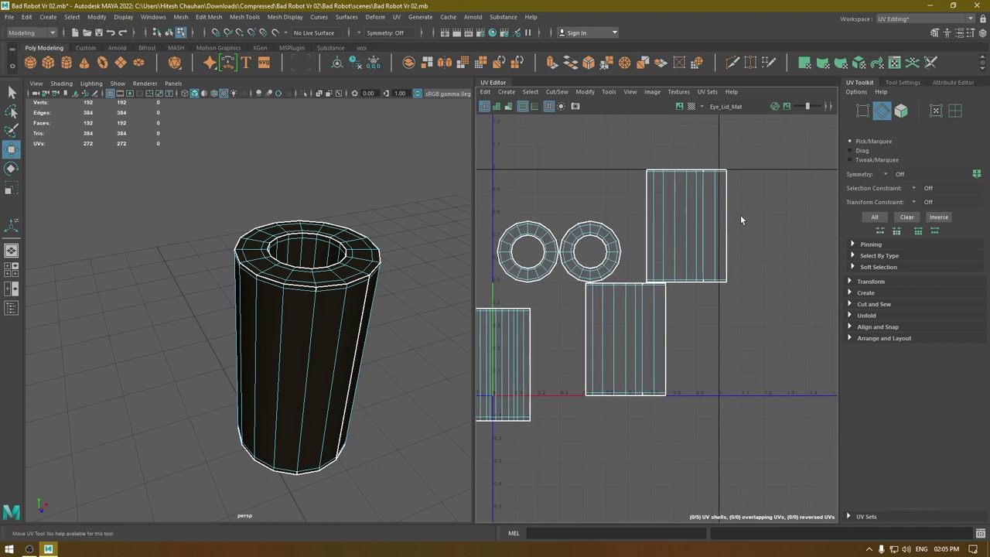
Move and sew the upper and lower outer wall shells into one wide shell along their shared vertical border.
click(728, 234)
click(753, 226)
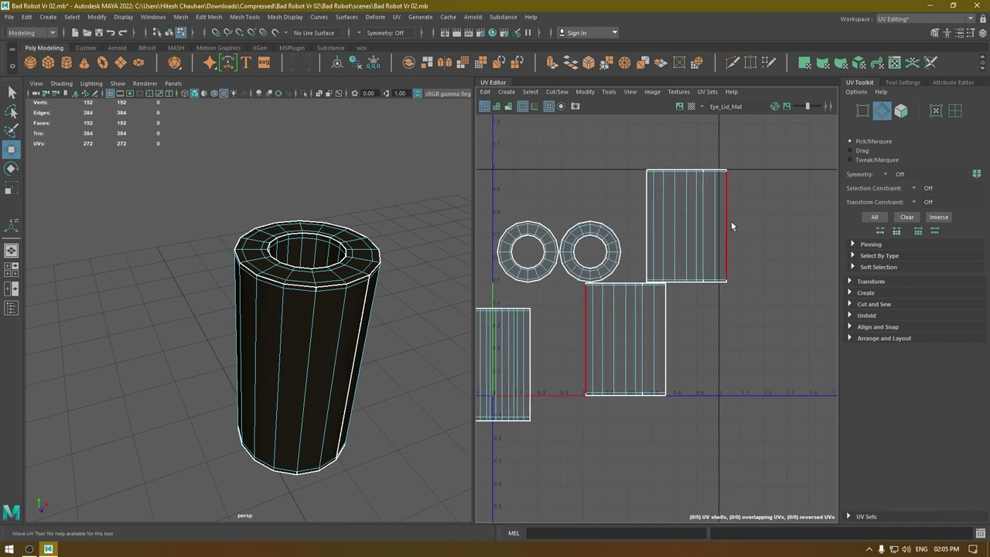
shift+right_drag(731, 225, 773, 247)
Sew the remaining open short edges in the top and bottom bevel rows of the wide outer wall shell.
alt+middle_drag(773, 248, 698, 267)
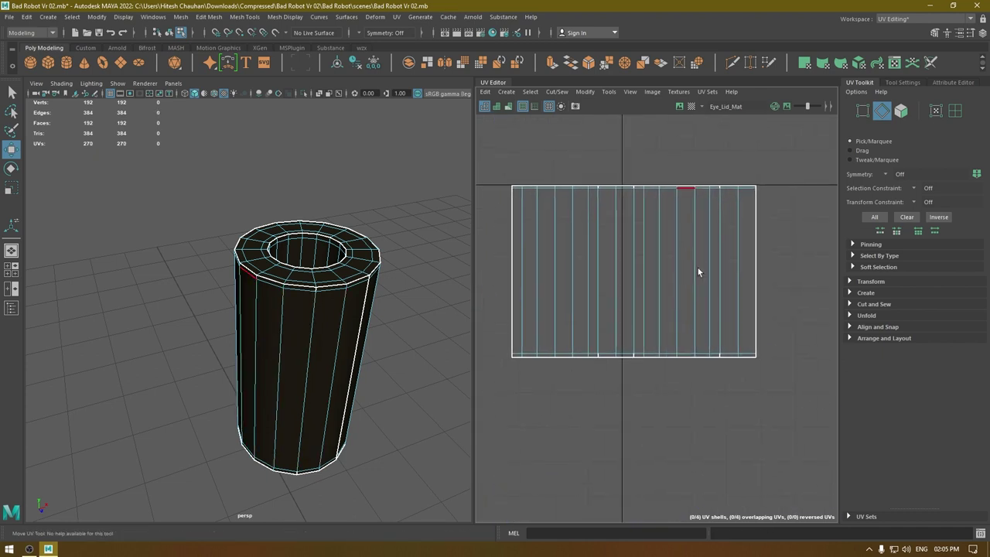
alt+right_drag(699, 267, 718, 256)
alt+middle_drag(717, 257, 766, 269)
drag(819, 214, 695, 193)
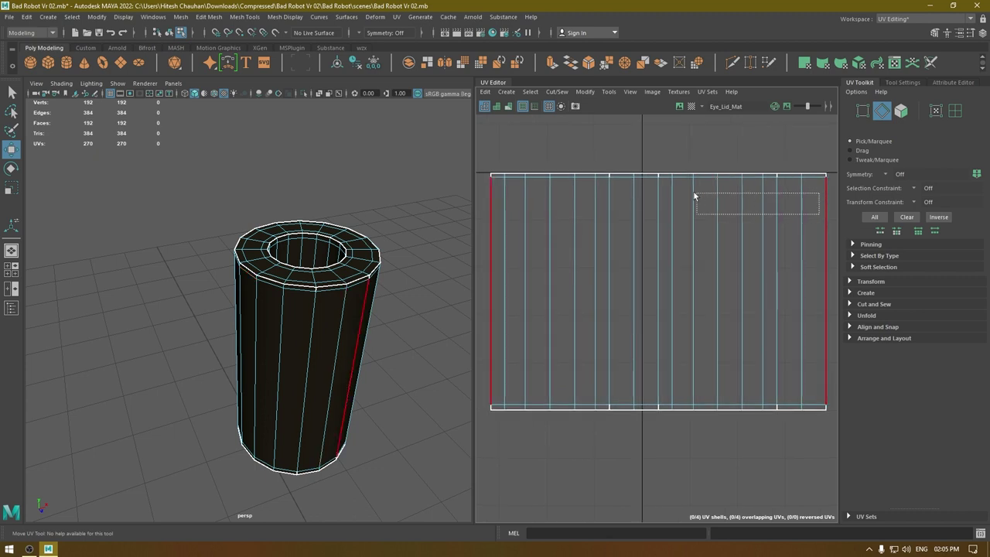
drag(519, 176, 517, 175)
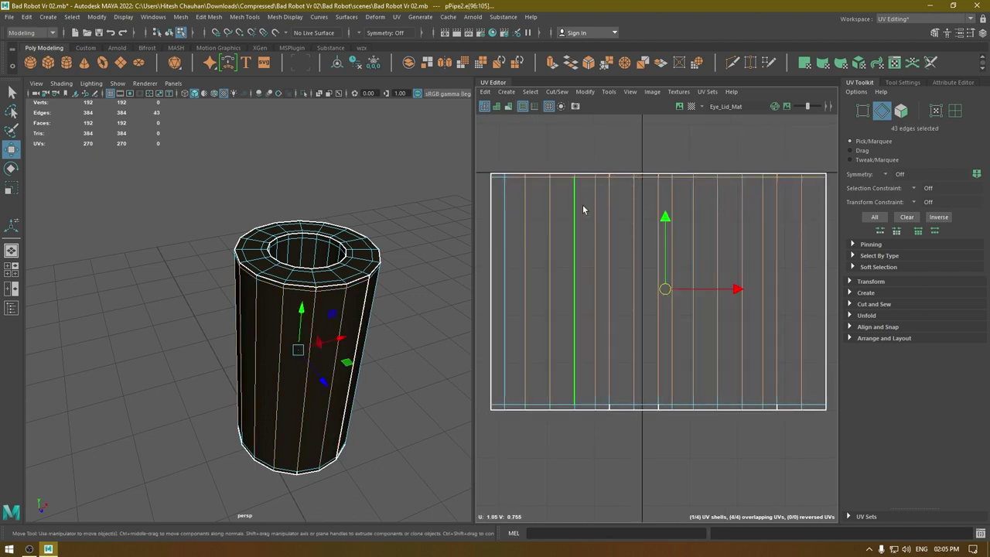
key(g)
drag(513, 362, 815, 408)
key(g)
alt+right_drag(704, 377, 578, 241)
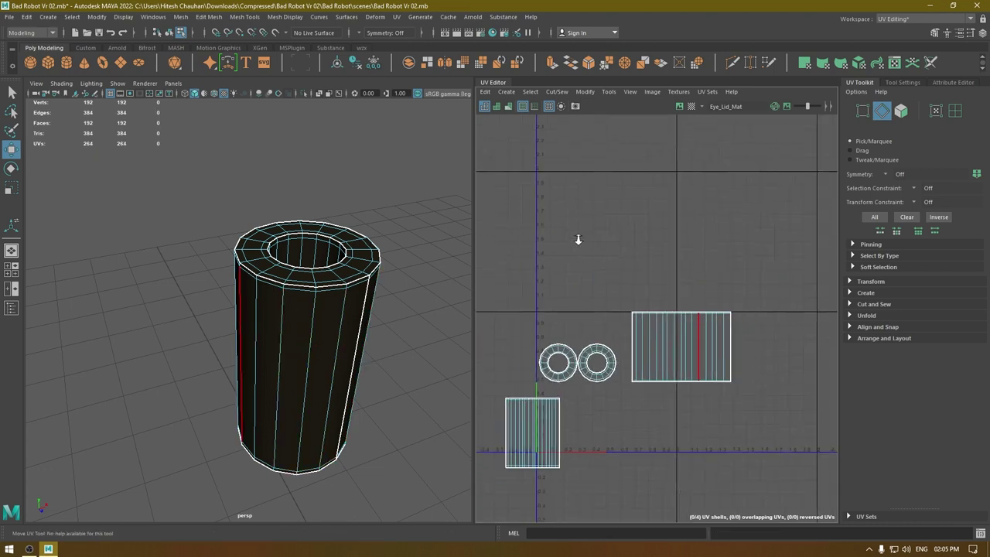
Select all four UV shells of the dark wrist pipe and lay them out in the 0–1 tile.
alt+right_drag(666, 218, 542, 187)
drag(526, 190, 739, 487)
shift+right_drag(755, 243, 635, 287)
shift+right_drag(570, 298, 572, 300)
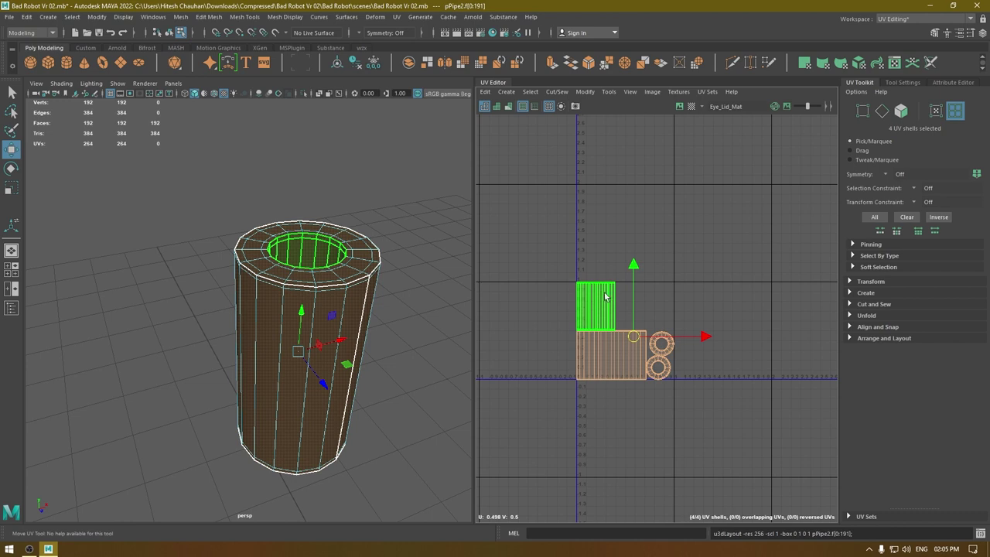
Unfold the wrist pipe's shells and display the checker map on the pipe to check texture distortion.
click(605, 296)
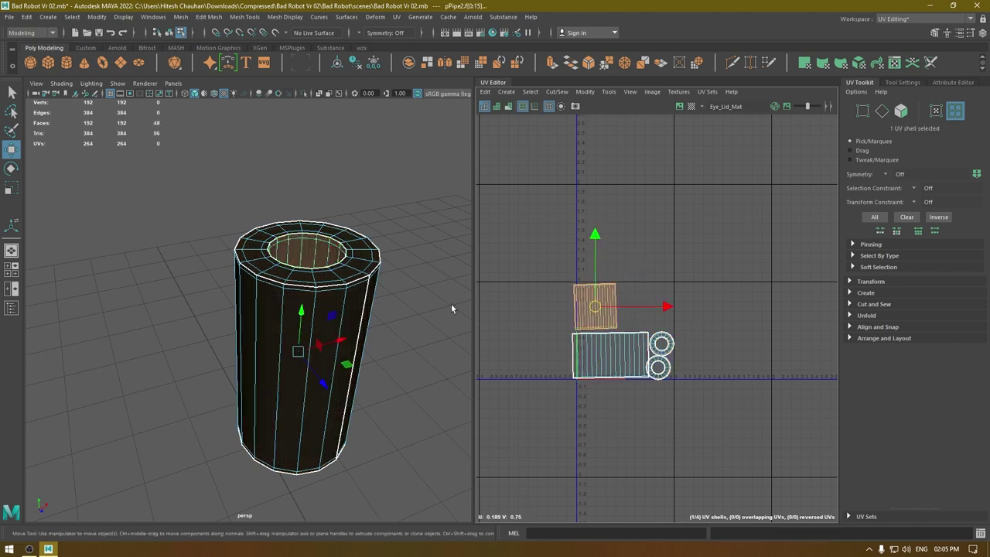
alt+drag(332, 376, 350, 359)
alt+right_drag(687, 280, 704, 330)
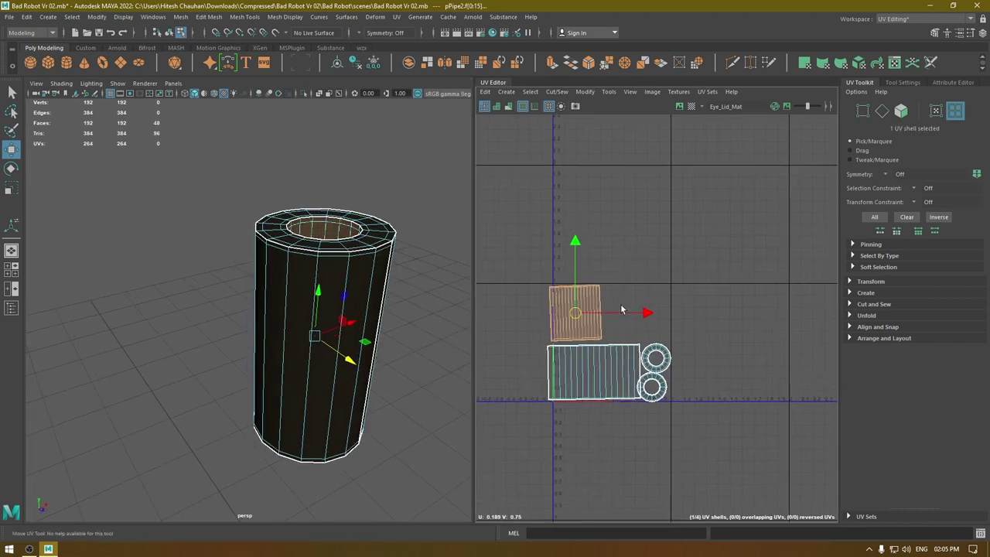
click(690, 107)
alt+drag(333, 282, 423, 291)
alt+right_drag(495, 319, 521, 330)
alt+middle_drag(529, 273, 580, 239)
Orient the outer wall shell, the inner wall shell and the two ring shells so they sit straight.
right_drag(673, 268, 630, 253)
click(608, 345)
shift+right_drag(673, 292, 670, 443)
click(602, 281)
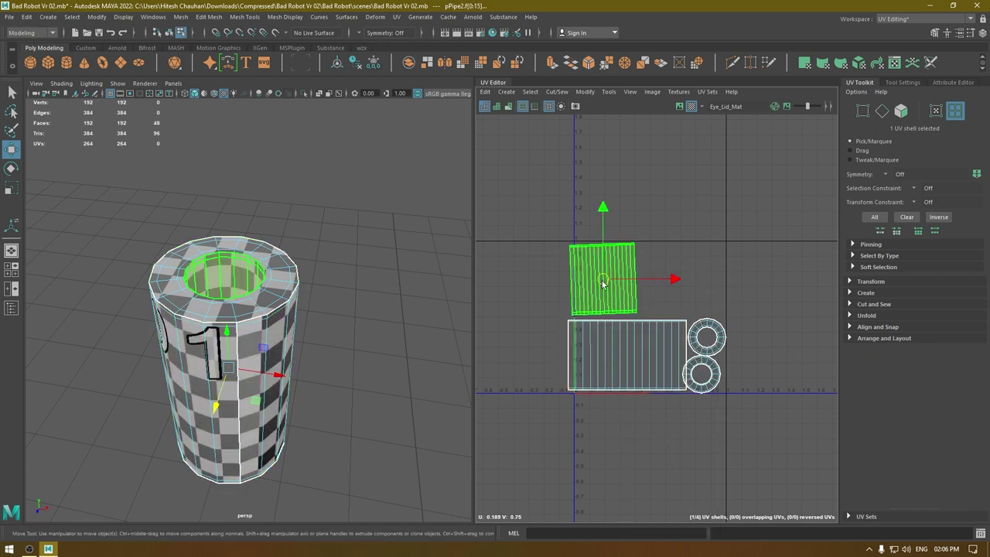
key(g)
drag(692, 282, 737, 385)
key(f)
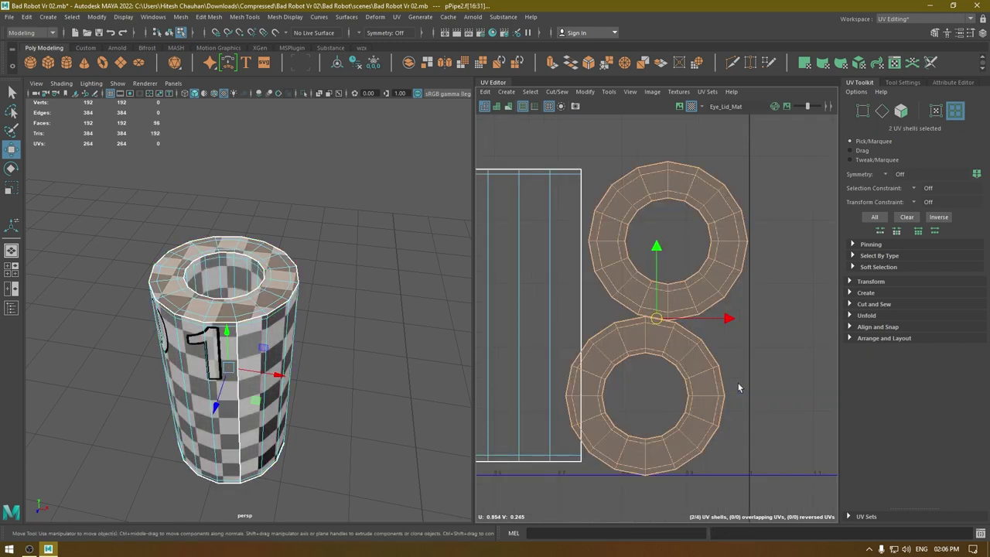
key(g)
scroll(733, 377, down, 6)
Lay out the four oriented wrist pipe shells together in the 0–1 tile.
drag(766, 198, 452, 418)
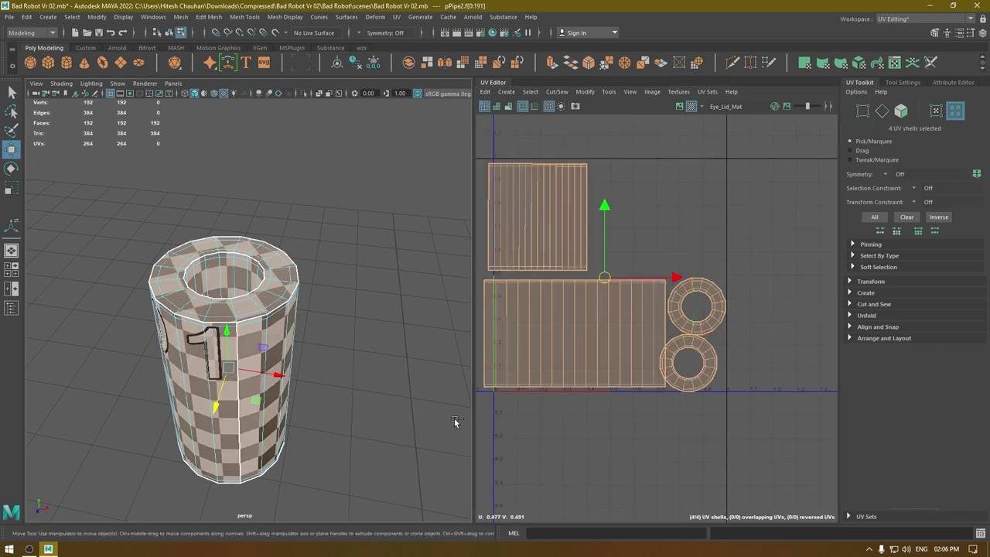
click(801, 156)
drag(801, 156, 461, 405)
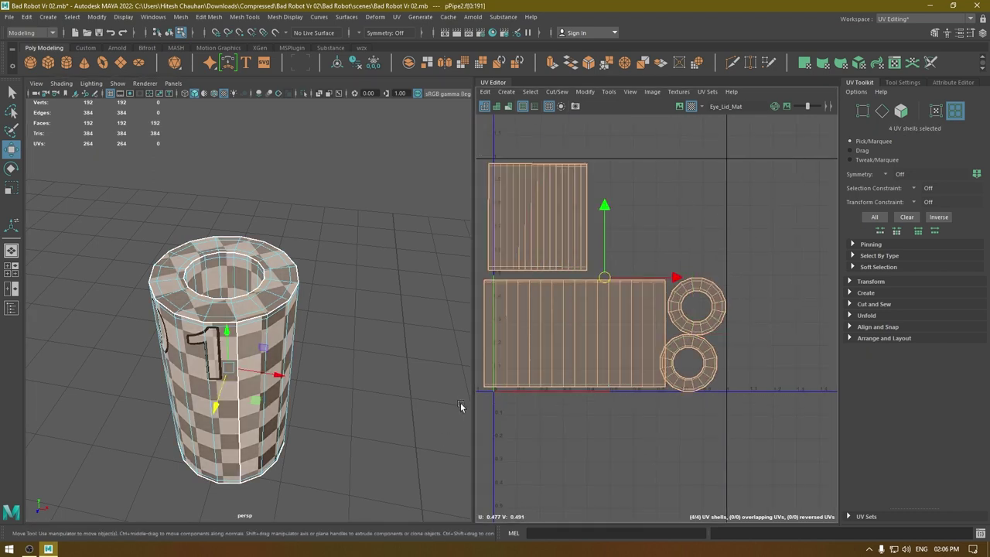
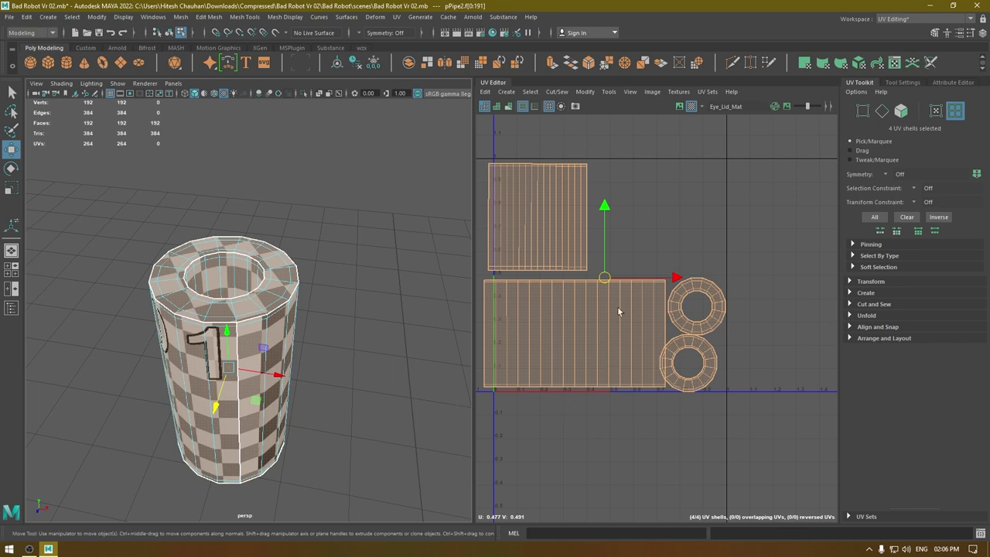
shift+right_drag(641, 275, 452, 330)
Return the wrist pipe to object mode, show the robot's hidden parts again and clear the selection.
scroll(568, 361, down, 3)
scroll(249, 251, down, 5)
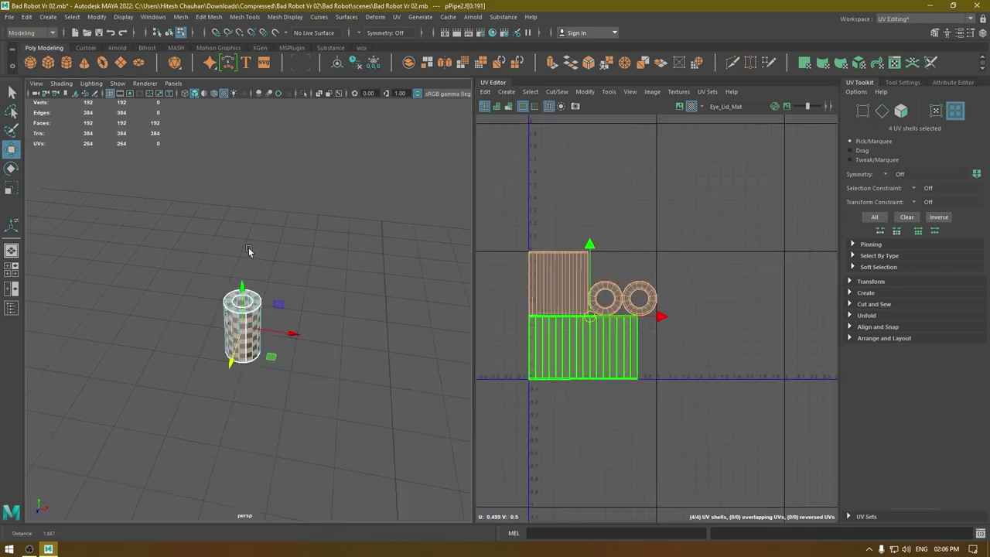
alt+drag(249, 251, 268, 266)
right_drag(268, 266, 310, 219)
key(ctrl+shift+h)
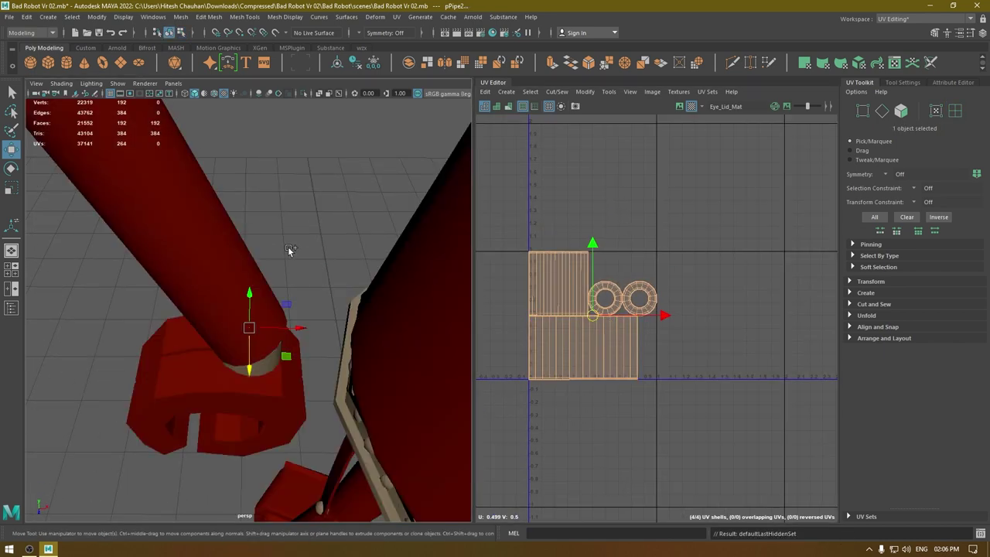
alt+drag(311, 339, 281, 268)
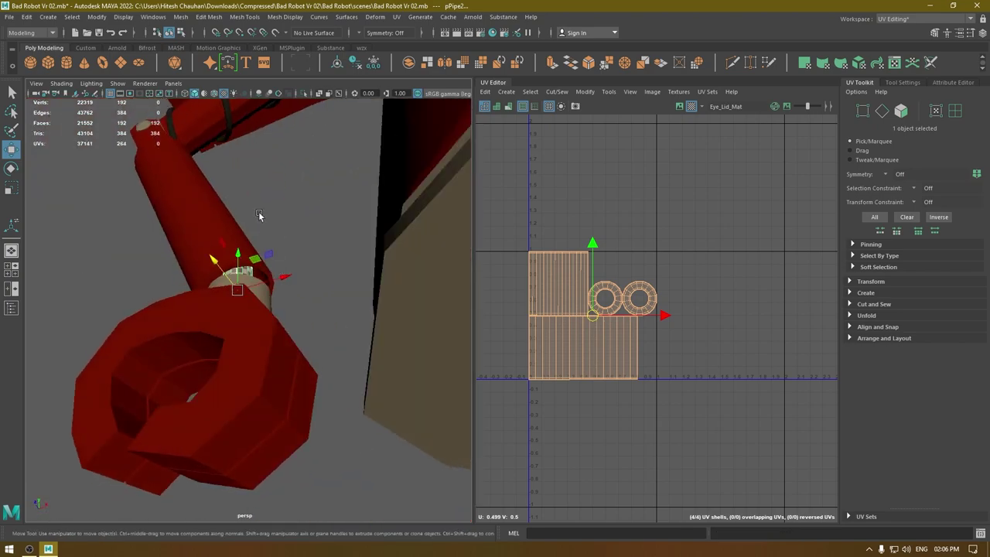
click(259, 213)
Isolate the silver pin at the arm's upper joint by hiding all unselected parts, and frame it.
alt+drag(259, 213, 391, 275)
key(4)
scroll(324, 208, up, 2)
key(6)
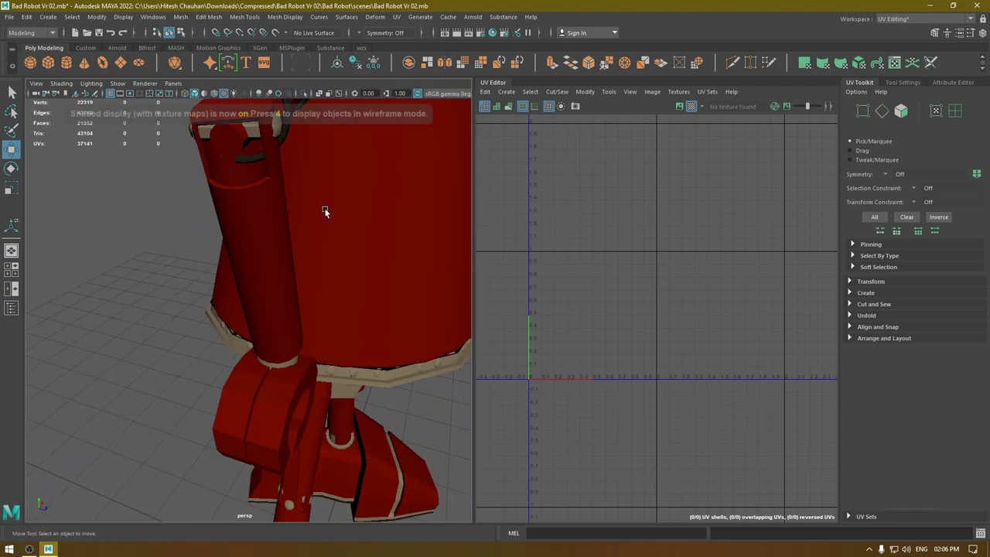
mouse_move(325, 209)
alt+mouse_down()
mouse_move(276, 177)
mouse_move(304, 294)
mouse_move(290, 265)
alt+mouse_up()
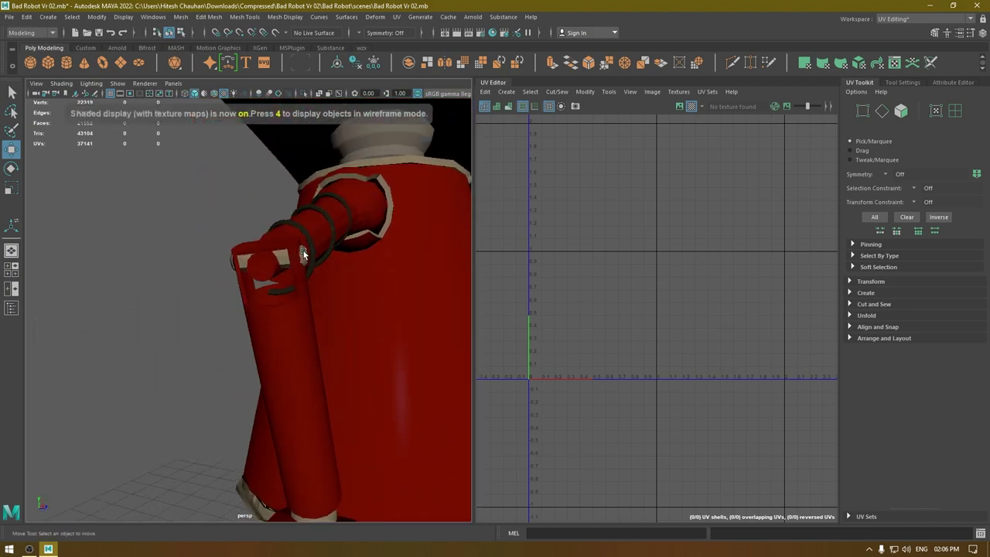
click(303, 254)
key(alt+h)
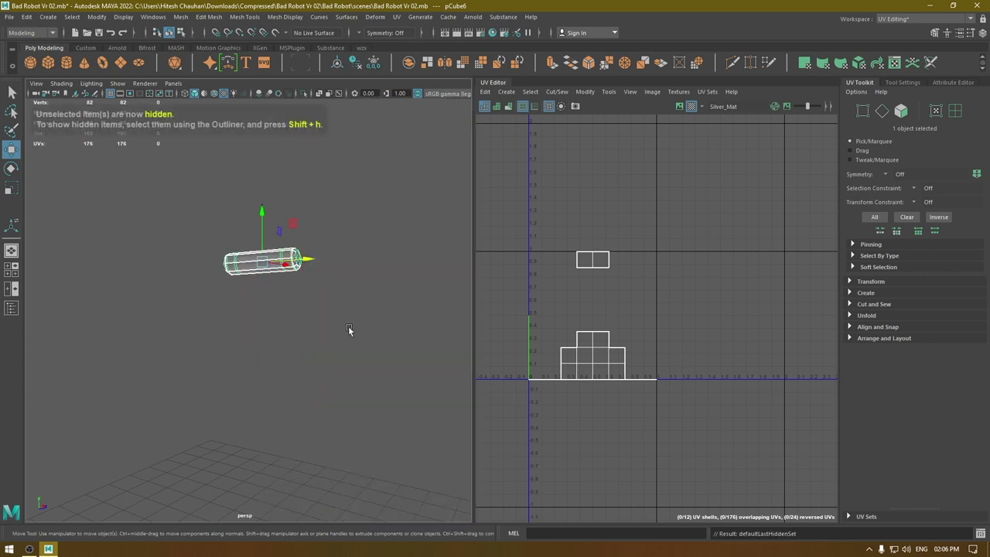
key(f)
Apply a camera-based UV projection to the silver pin from a side view.
alt+drag(373, 334, 439, 333)
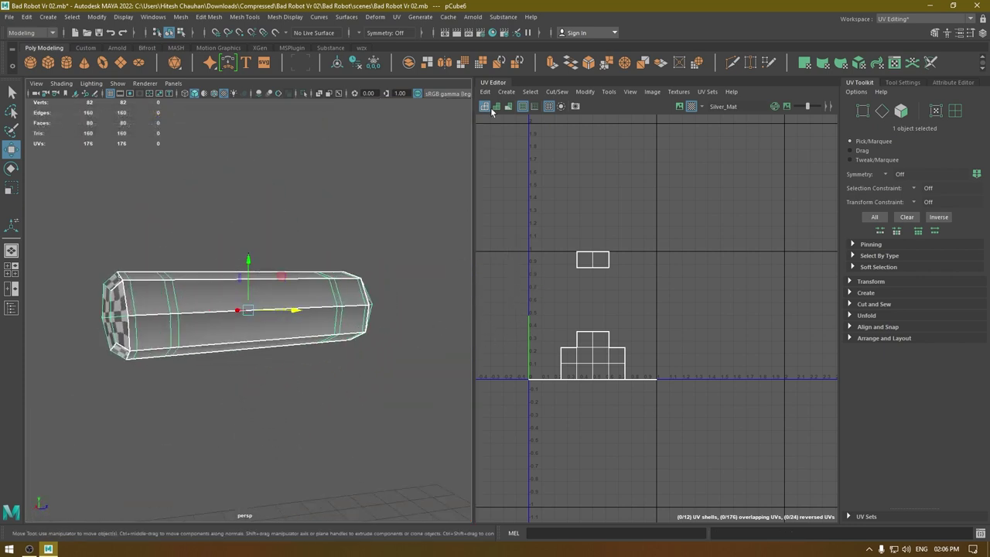
alt+drag(292, 226, 217, 235)
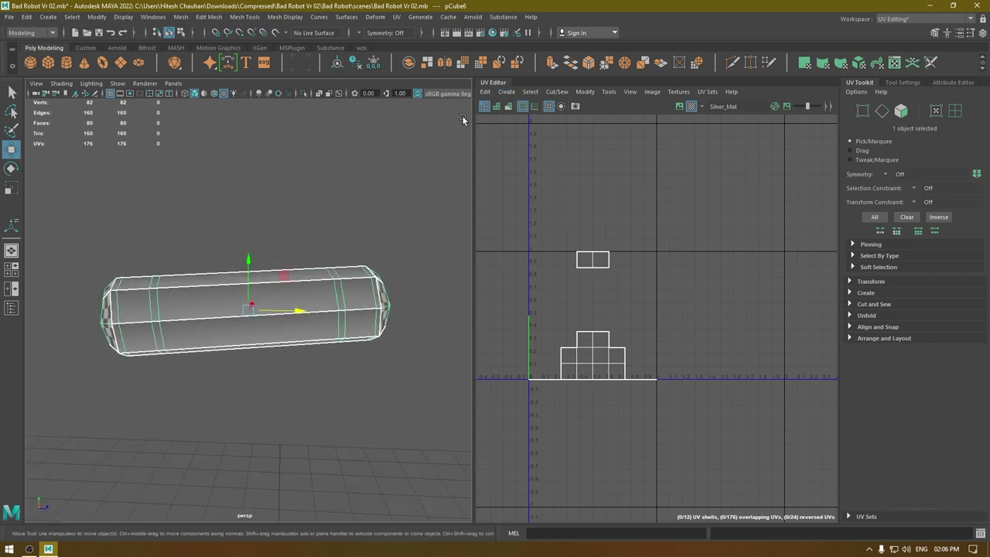
click(505, 93)
click(543, 143)
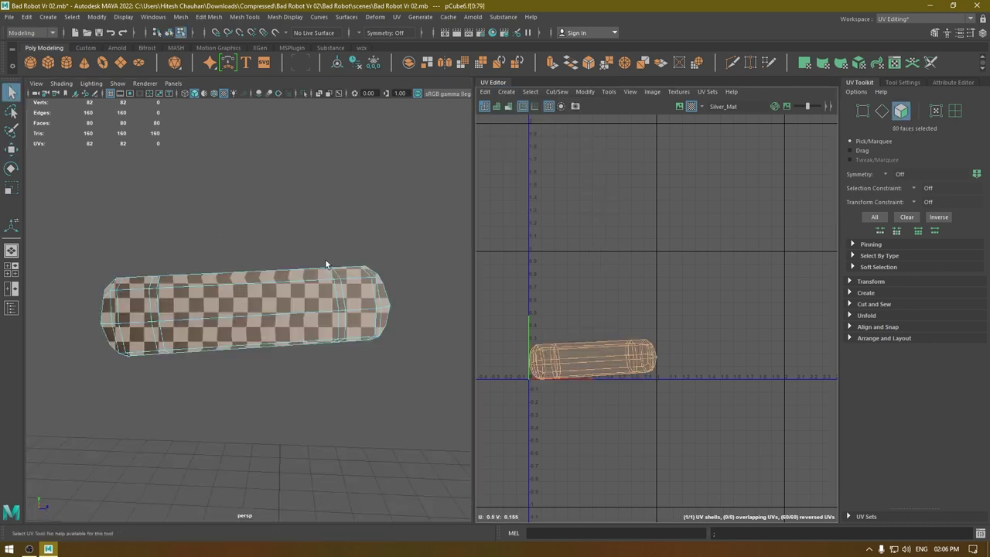
Cut the pin's UVs along its lengthwise edge loop and around the border loop of each end cap.
right_click(325, 260)
right_drag(325, 257, 326, 233)
alt+drag(352, 287, 350, 288)
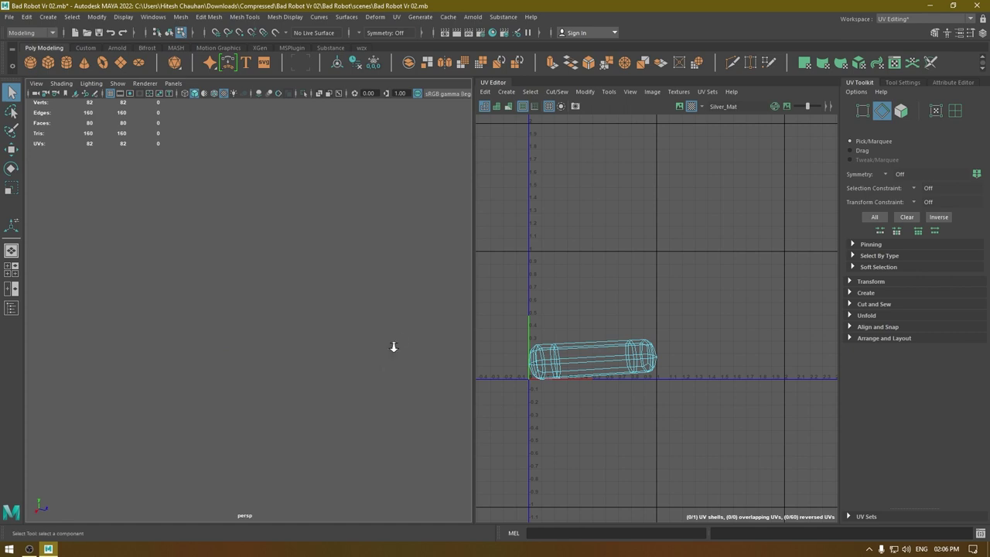
key(f)
key(f)
alt+drag(345, 356, 368, 336)
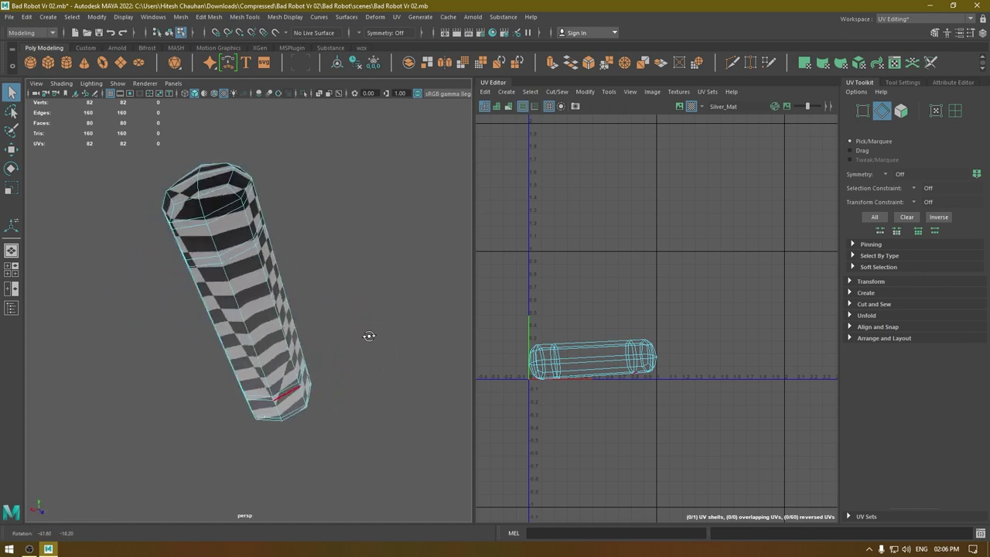
double_click(220, 246)
alt+drag(238, 264, 277, 323)
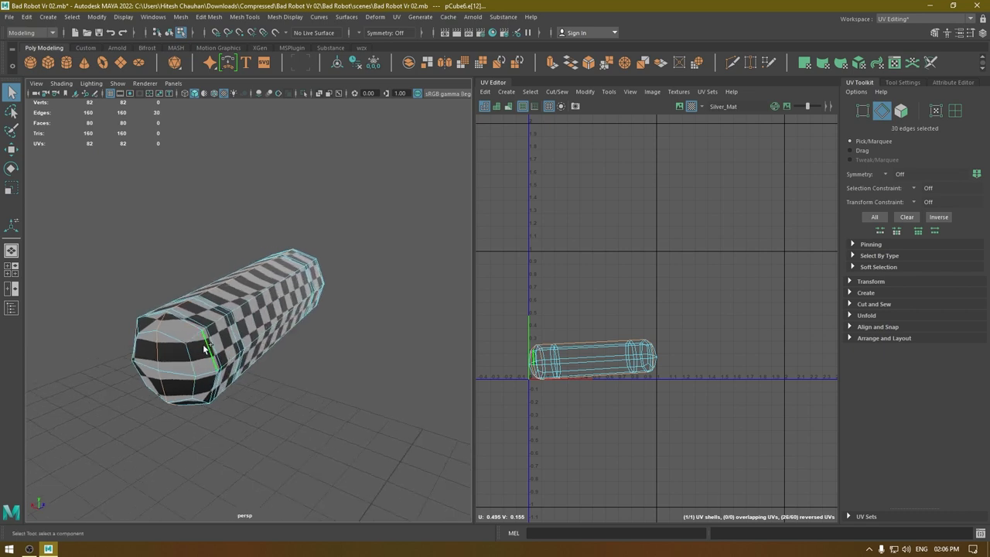
alt+drag(208, 375, 223, 336)
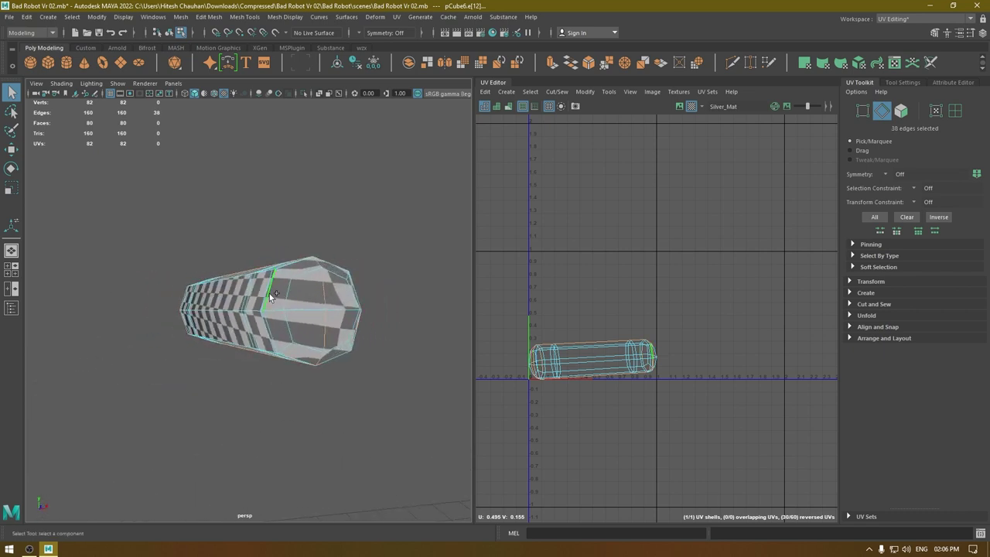
alt+drag(272, 296, 479, 336)
shift+right_drag(668, 192, 563, 208)
Select all six shells of the pin and unfold them.
key(w)
drag(535, 212, 725, 484)
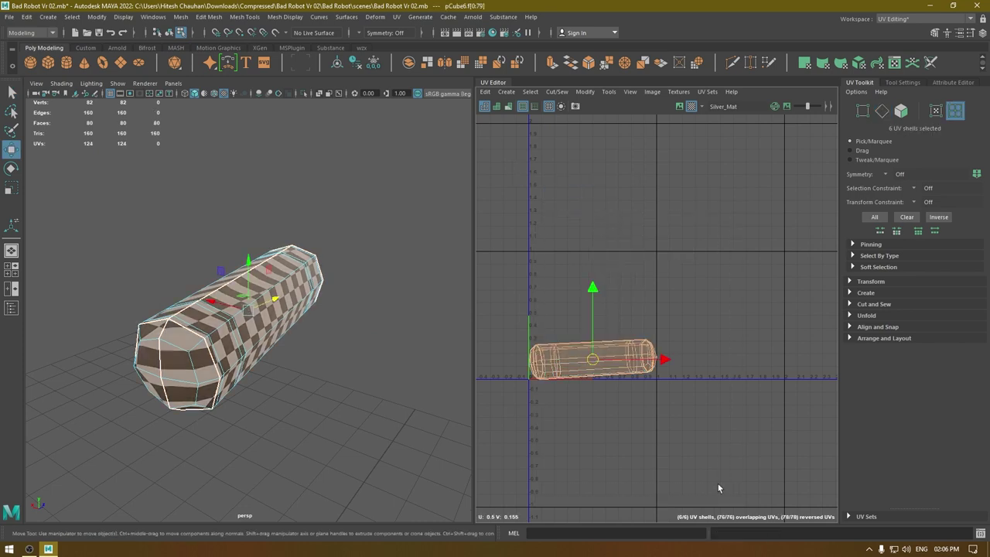
key(ctrl+u)
click(666, 341)
Move one half of the pin's wall clear of the other, and move and sew the halves along their shared long edge.
click(589, 361)
drag(591, 363, 592, 276)
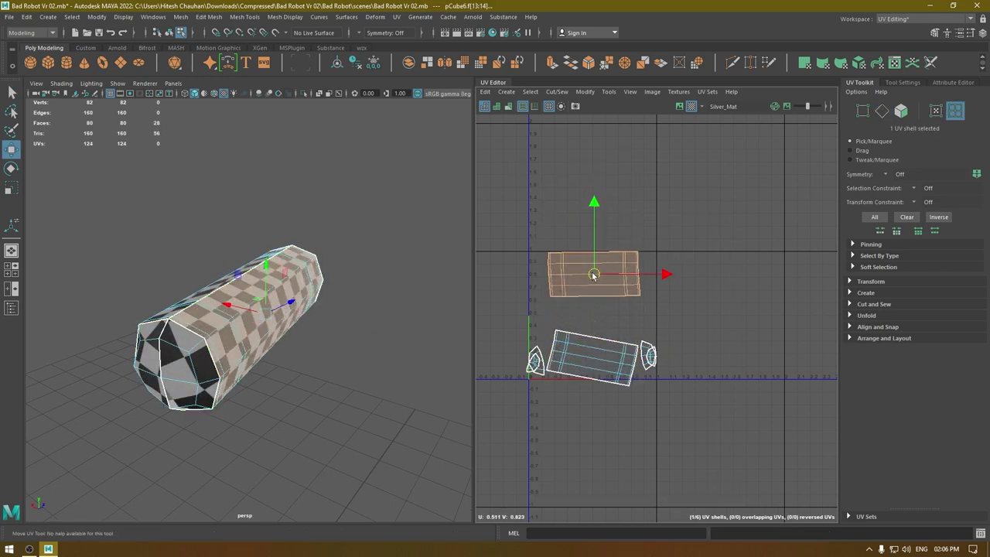
right_drag(592, 270, 556, 315)
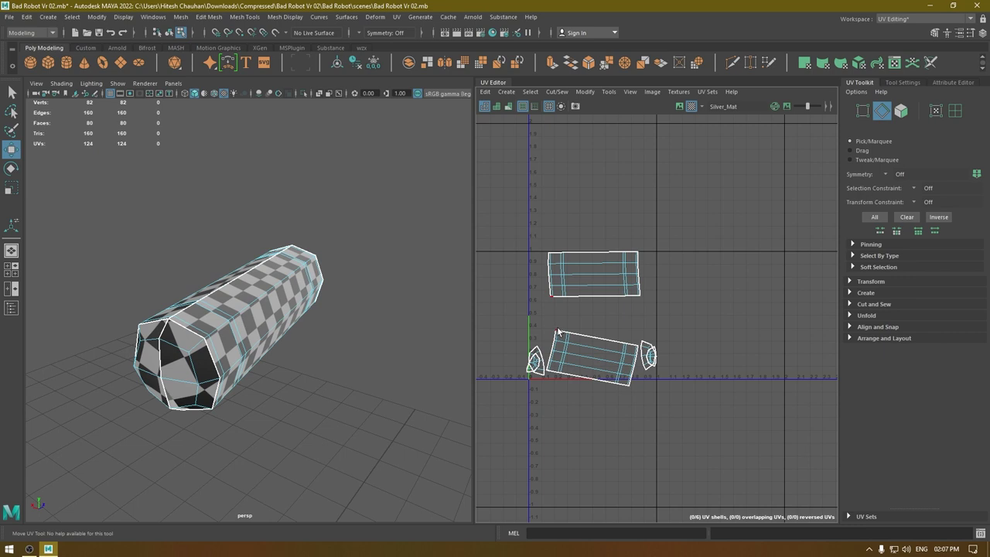
click(635, 345)
double_click(637, 346)
shift+right_drag(637, 347, 637, 312)
shift+right_drag(595, 364, 597, 334)
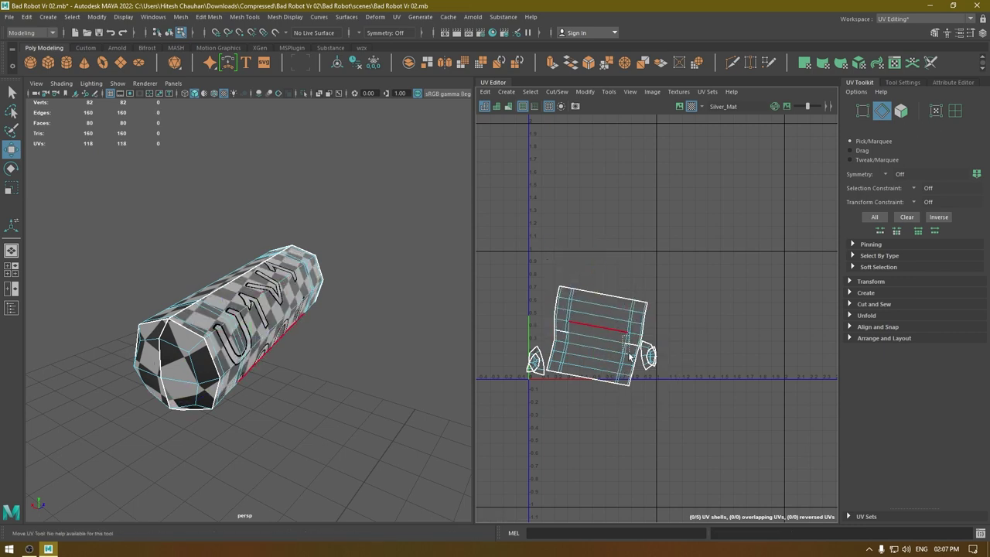
Sew the open short edges at both ends of the wall's central seam and unfold all shells.
drag(634, 354, 634, 357)
shift+right_drag(629, 352, 618, 292)
drag(557, 348, 555, 350)
shift+right_drag(592, 332, 548, 300)
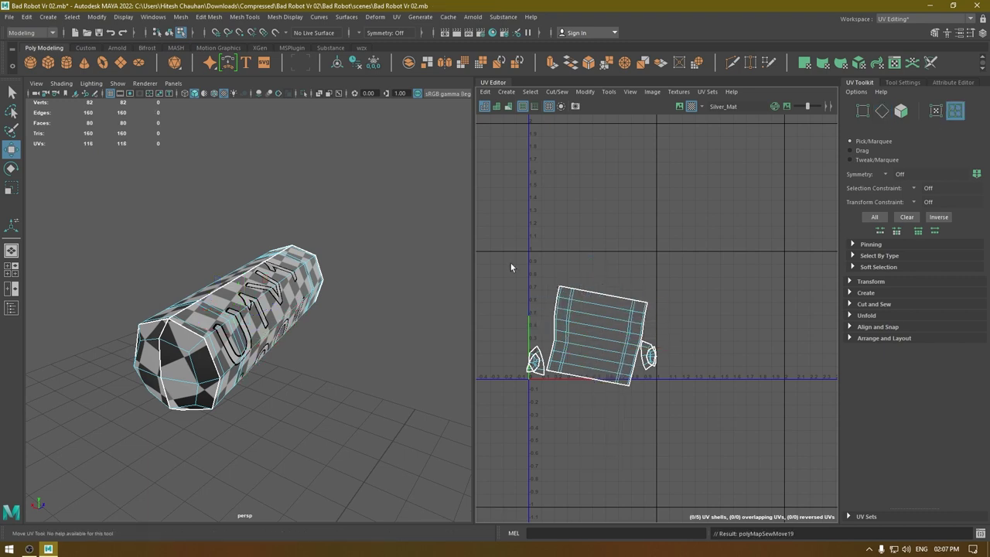
drag(510, 262, 746, 473)
key(ctrl+u)
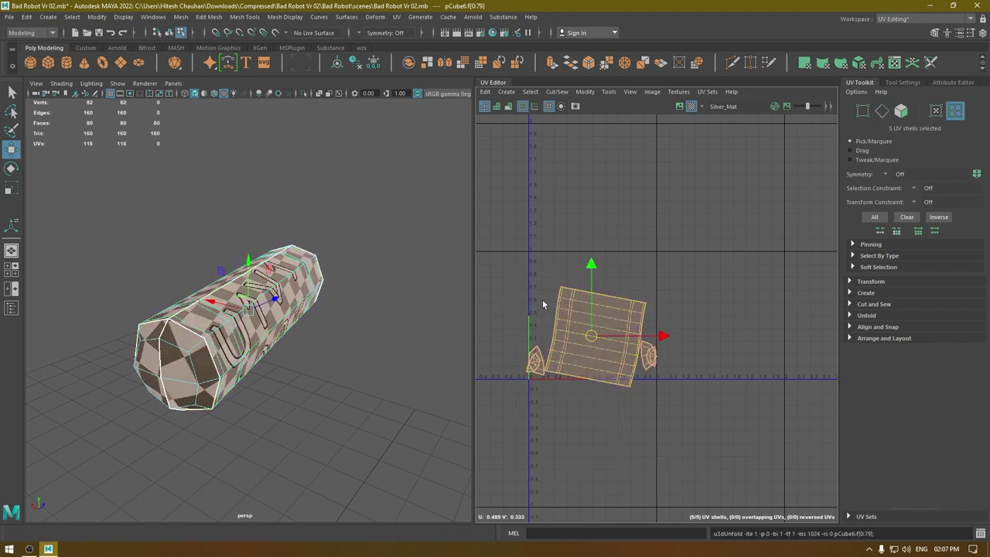
Move and sew the two halves of the pin's left end cap into one shell.
scroll(543, 306, up, 5)
alt+middle_drag(551, 425, 603, 285)
scroll(603, 285, up, 3)
right_drag(600, 278, 585, 224)
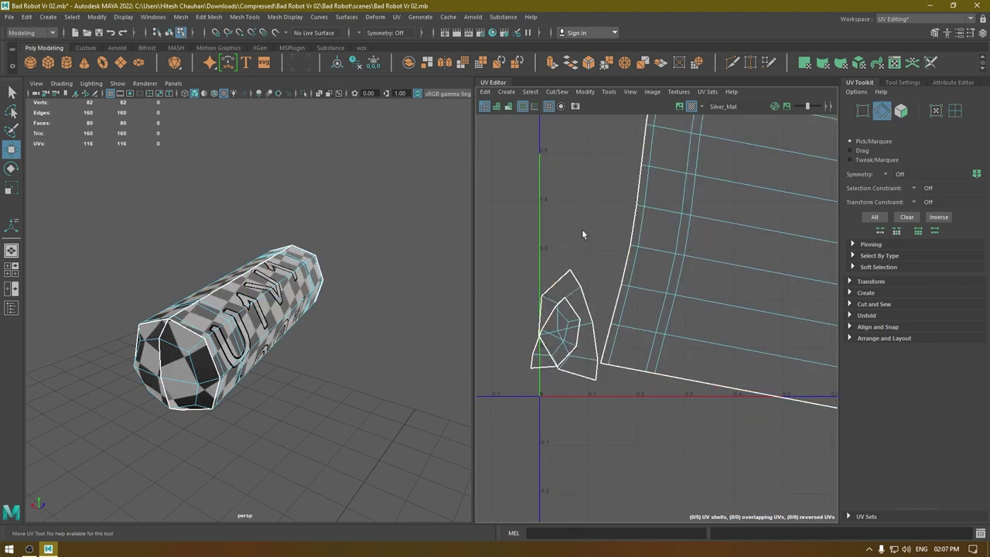
double_click(583, 283)
click(598, 378)
shift+double_click(579, 271)
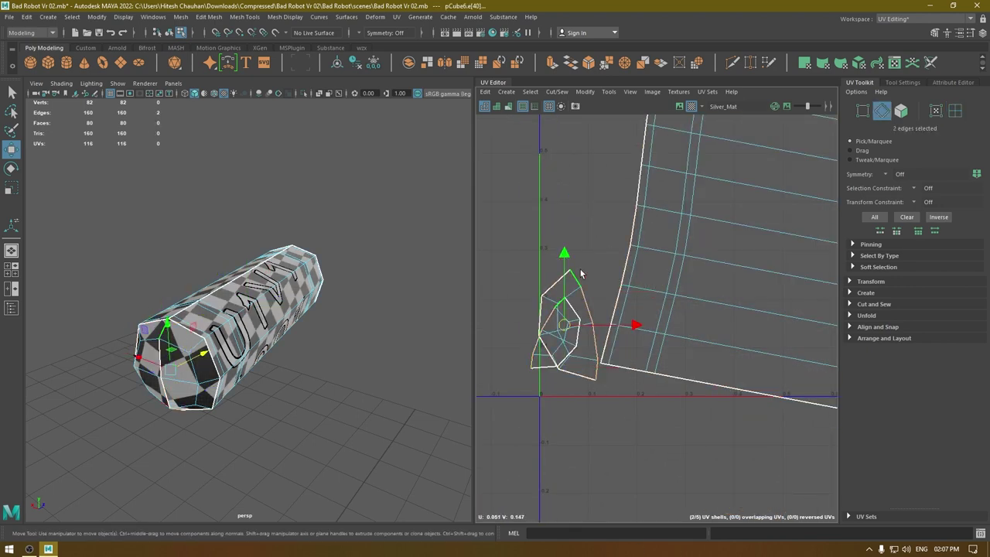
shift+right_drag(580, 267, 599, 239)
Move and sew the two halves of the pin's other end cap into one shell.
scroll(607, 256, down, 4)
alt+middle_drag(642, 306, 570, 325)
alt+middle_drag(813, 327, 647, 297)
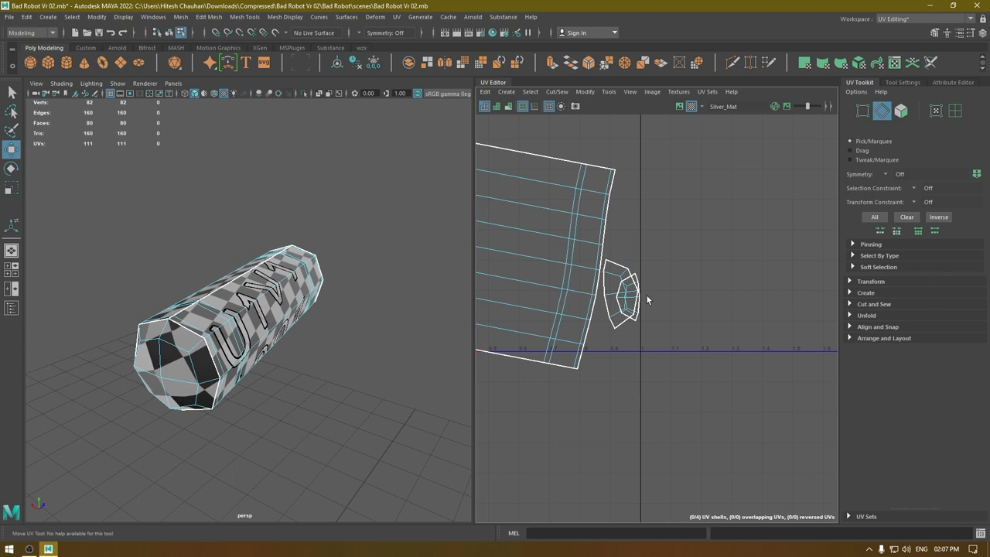
click(608, 264)
shift+double_click(613, 325)
shift+right_drag(623, 343, 653, 310)
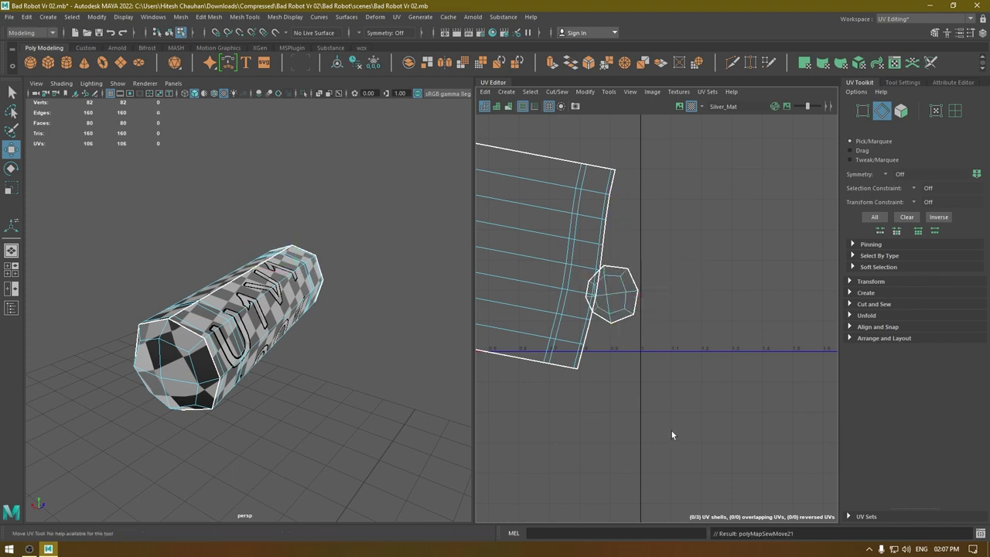
Select the wall and both end cap shells of the pin and unfold them again.
scroll(671, 431, down, 5)
right_drag(652, 169, 607, 157)
drag(518, 195, 818, 539)
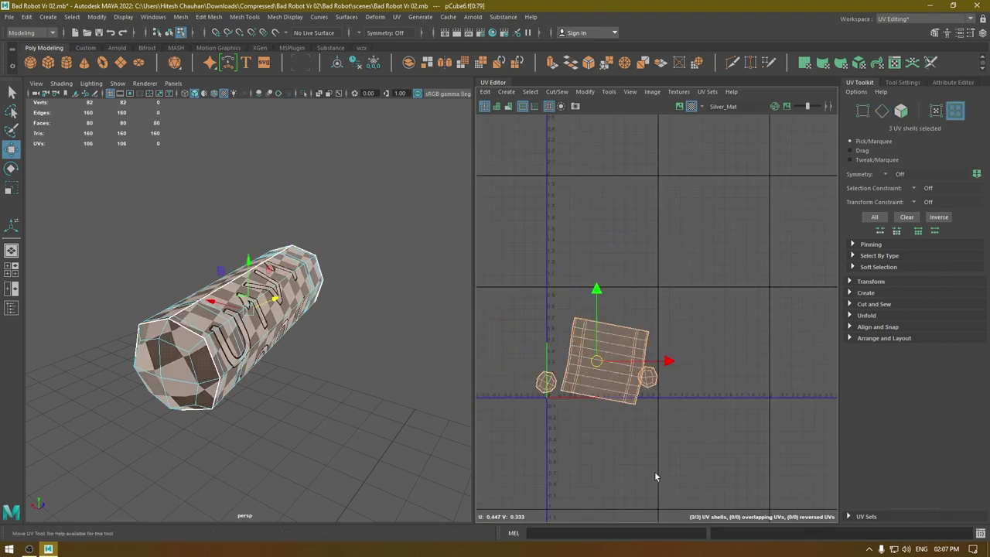
click(680, 493)
Rotate the pin's wall shell a quarter turn and orient it upright to one of its lengthwise edges.
click(634, 384)
key(e)
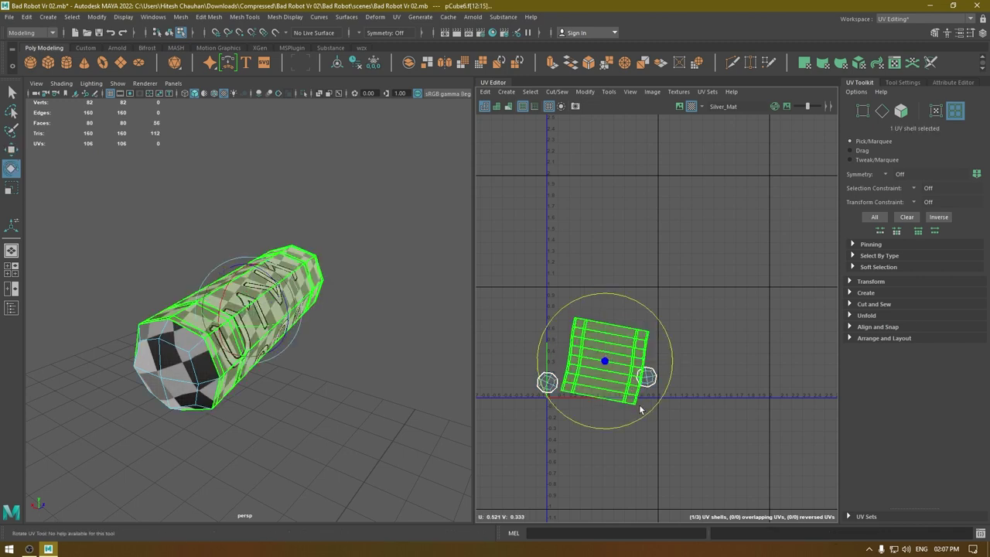
drag(644, 416, 539, 411)
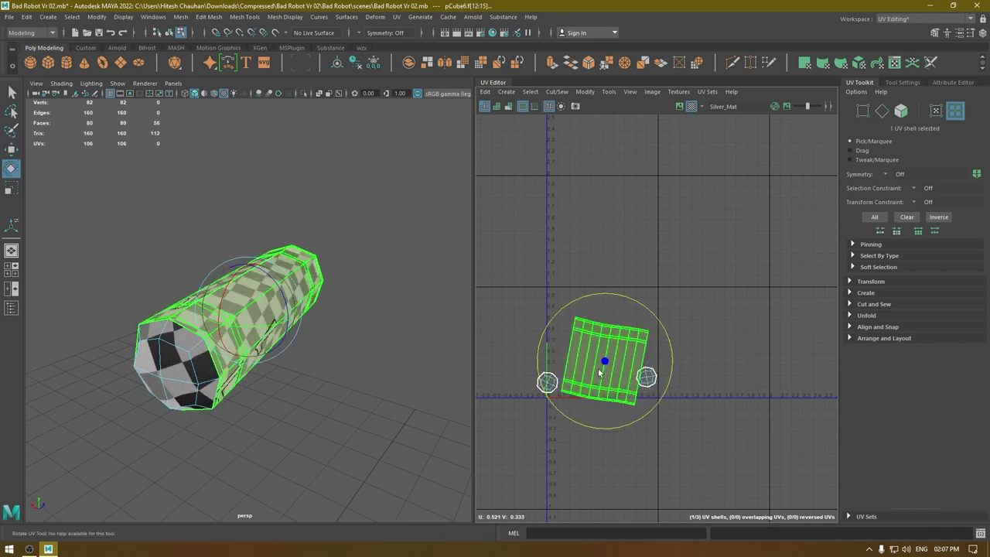
right_drag(598, 368, 596, 281)
double_click(605, 366)
shift+right_drag(601, 365, 488, 287)
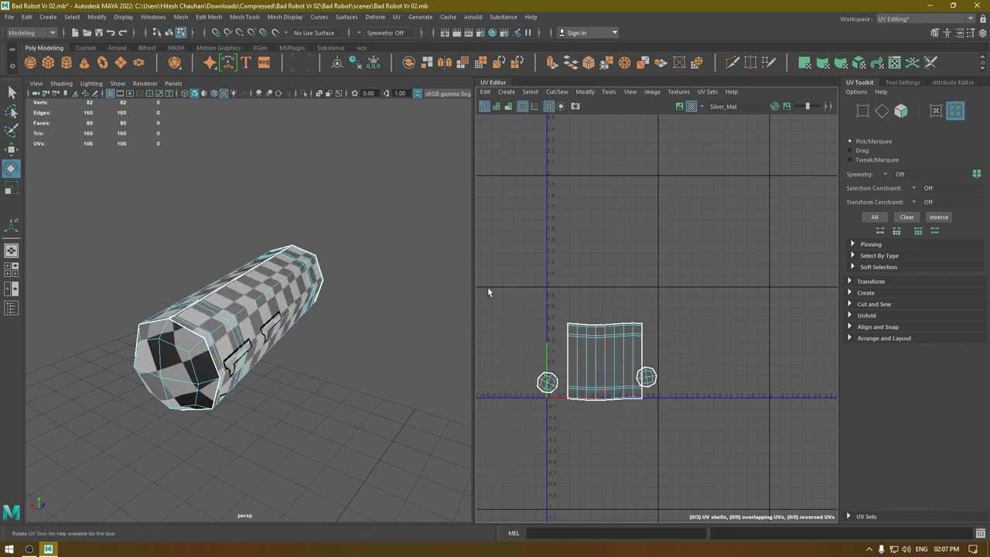
Select all three of the pin's UV shells, lay them out, and return from the isolated pin to the whole robot.
drag(488, 287, 698, 437)
key(ctrl+l)
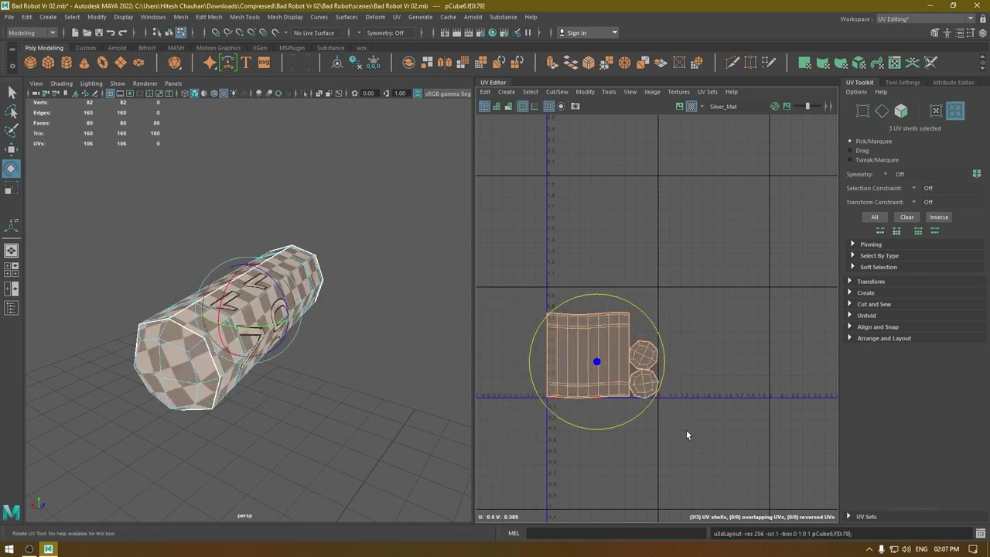
key(w)
right_drag(290, 271, 361, 228)
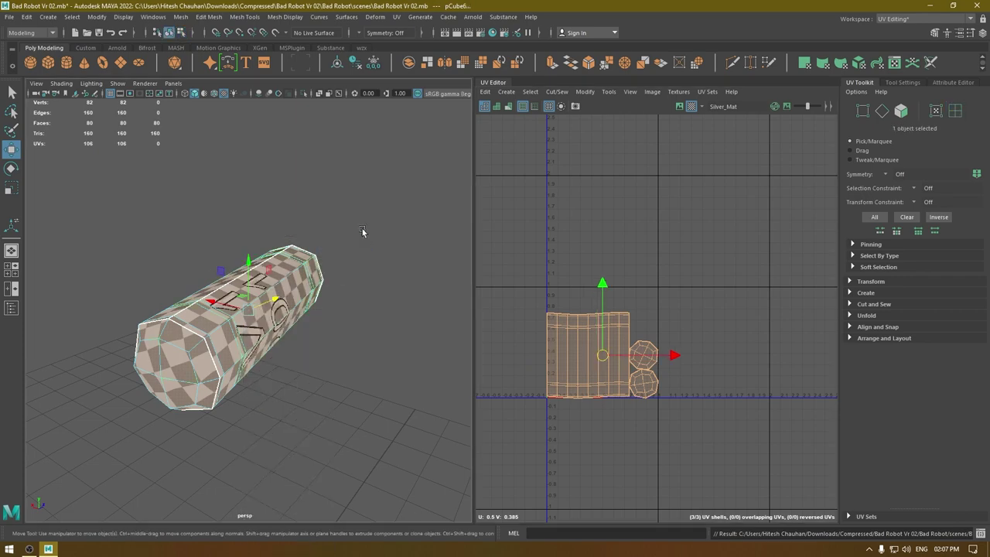
click(362, 227)
key(ctrl+shift+h)
Delete the rear of the robot hand's two side-by-side claw rings.
alt+right_drag(374, 336, 301, 302)
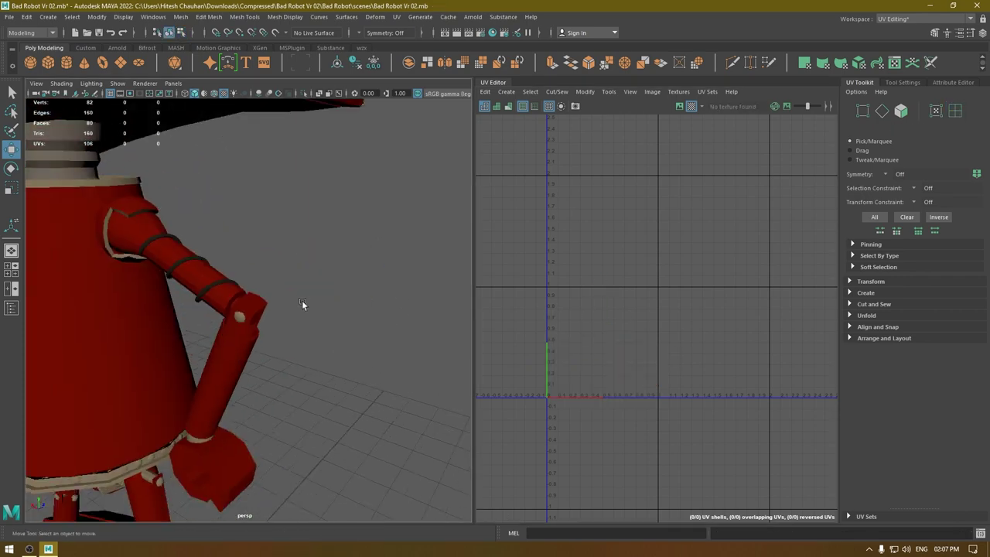
alt+drag(301, 302, 349, 377)
click(306, 360)
alt+right_drag(349, 378, 319, 430)
alt+drag(318, 430, 305, 373)
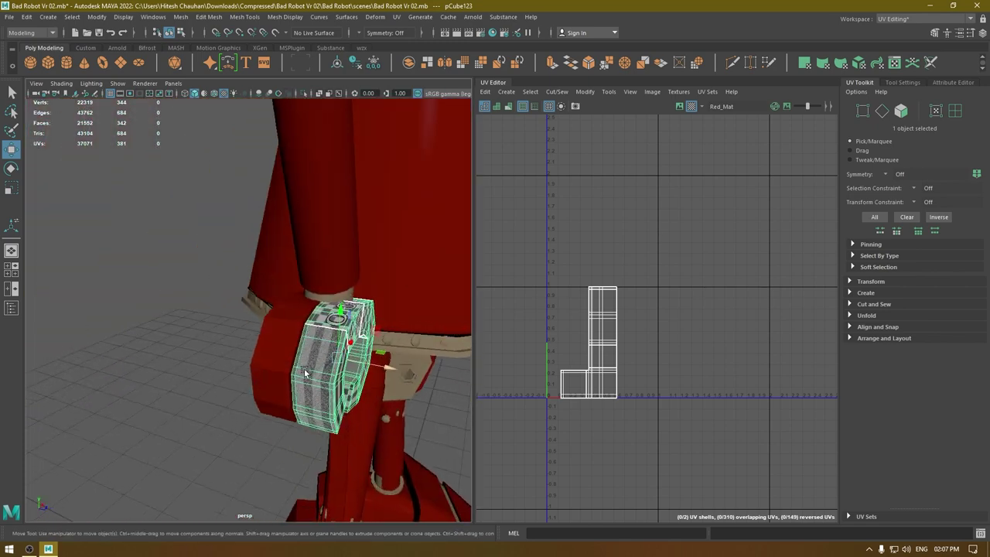
click(277, 360)
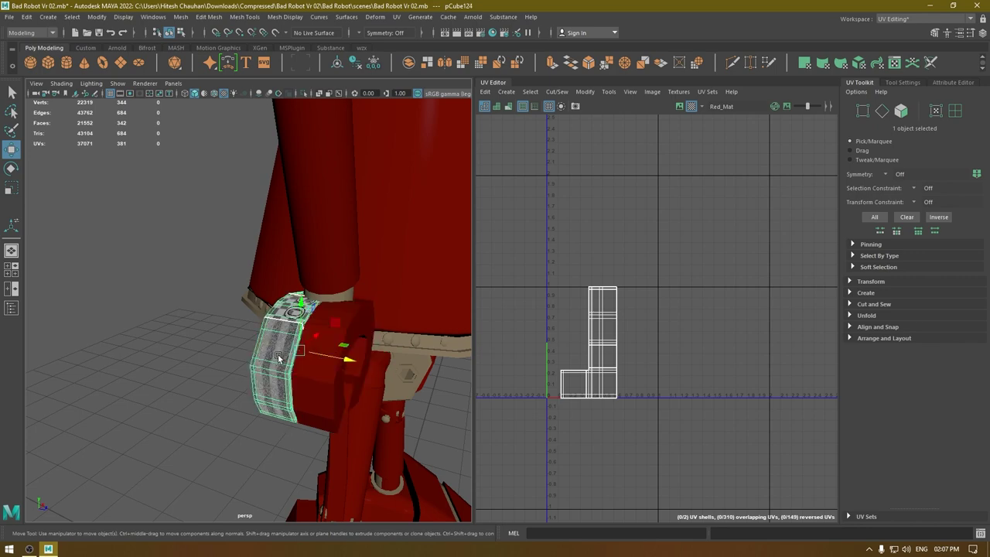
key(Delete)
Isolate the remaining claw ring and apply a camera-based UV projection to it.
mouse_move(341, 335)
alt+mouse_down()
mouse_move(488, 311)
mouse_move(351, 352)
mouse_move(331, 345)
mouse_move(342, 343)
alt+mouse_up()
click(342, 345)
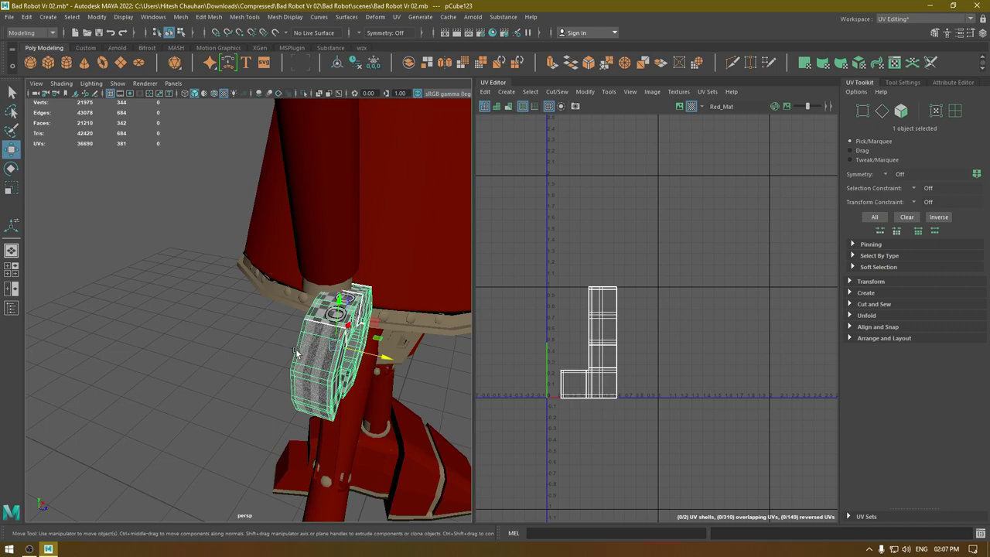
key(alt+h)
key(f)
alt+drag(368, 377, 327, 336)
alt+drag(439, 309, 471, 303)
click(508, 92)
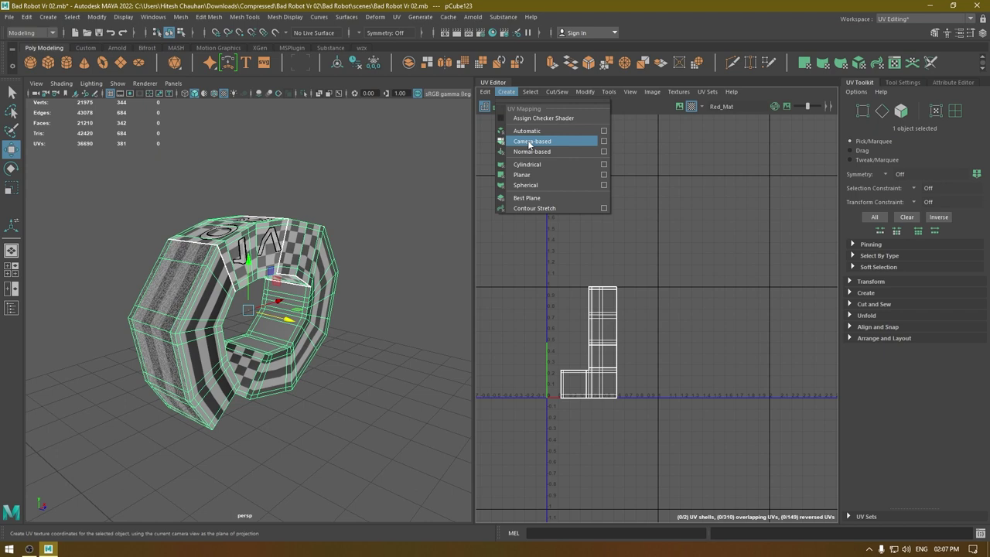
click(531, 142)
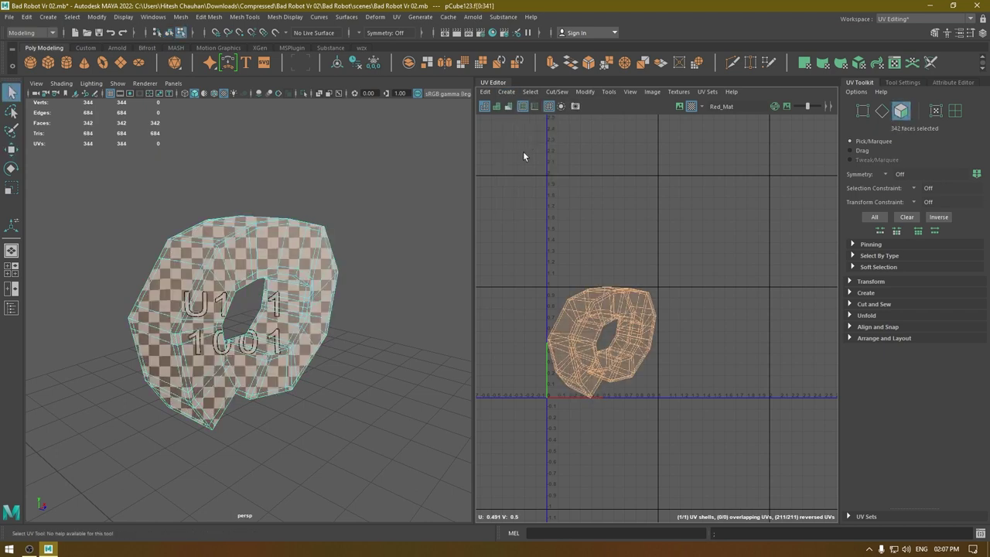
Turn off the checker texture and select the edge loops along the claw ring's outer and inner corners.
click(693, 108)
right_drag(394, 219, 389, 185)
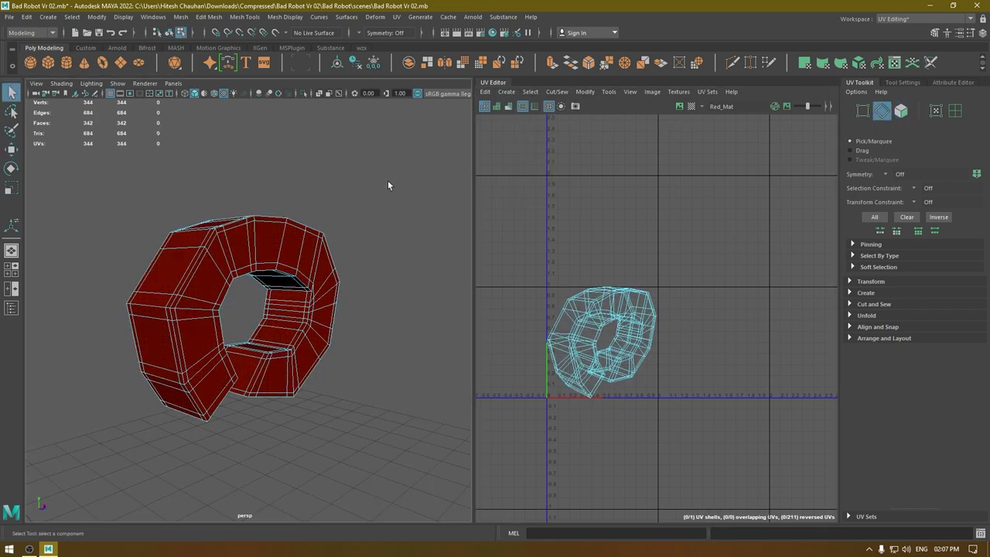
double_click(179, 360)
alt+drag(289, 411, 240, 416)
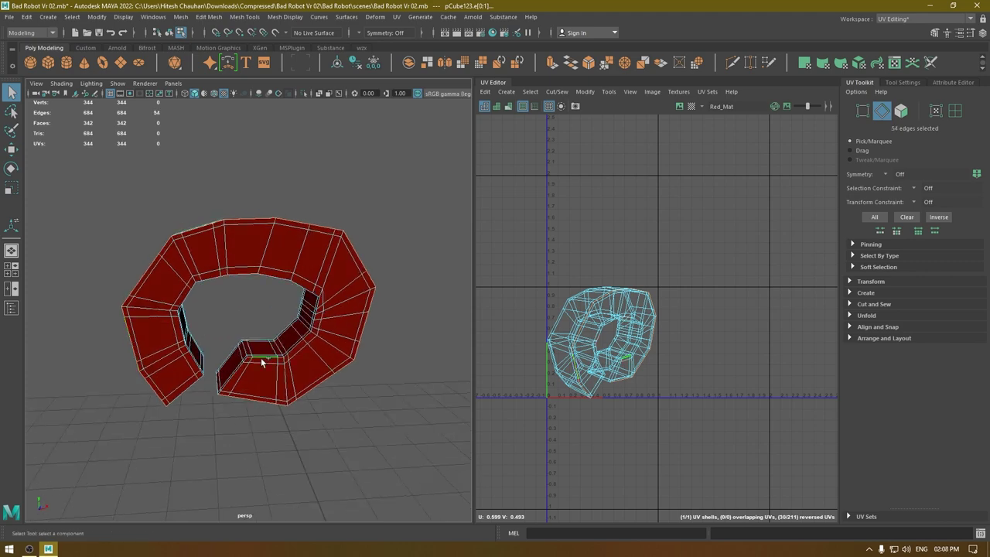
alt+drag(263, 368, 320, 323)
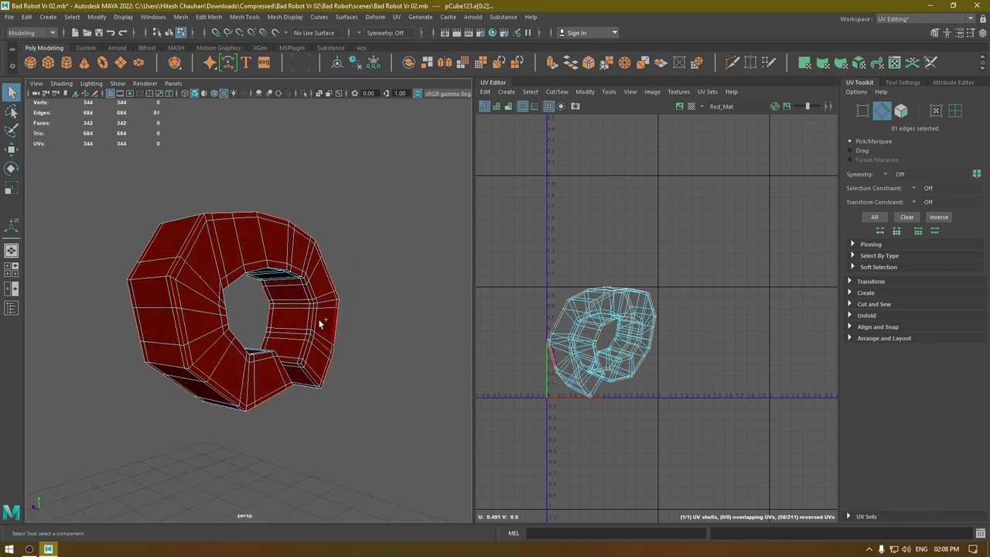
shift+double_click(311, 316)
alt+drag(309, 380, 332, 429)
Add the edges around both open ends of the claw ring to the selection and cut the UVs there.
scroll(332, 429, up, 5)
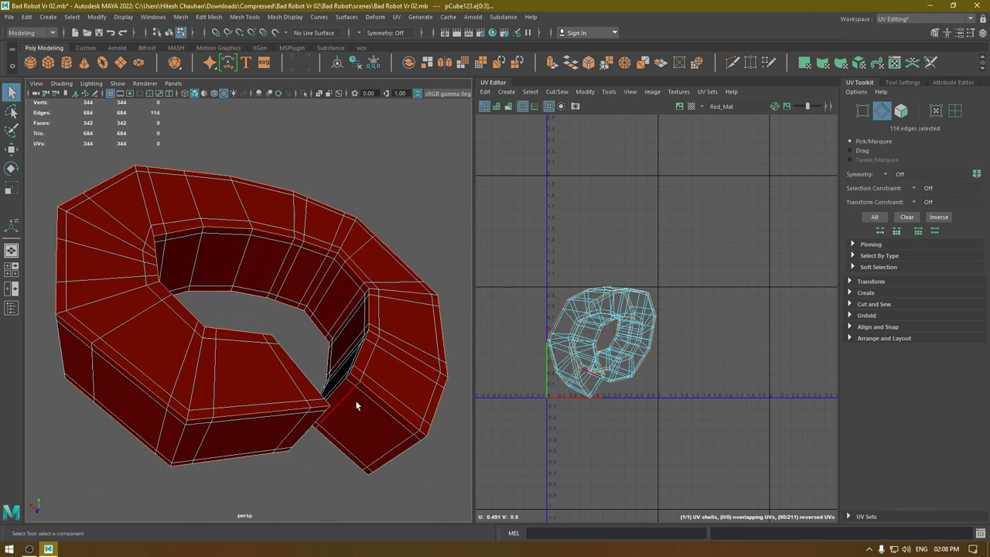
alt+drag(357, 405, 295, 389)
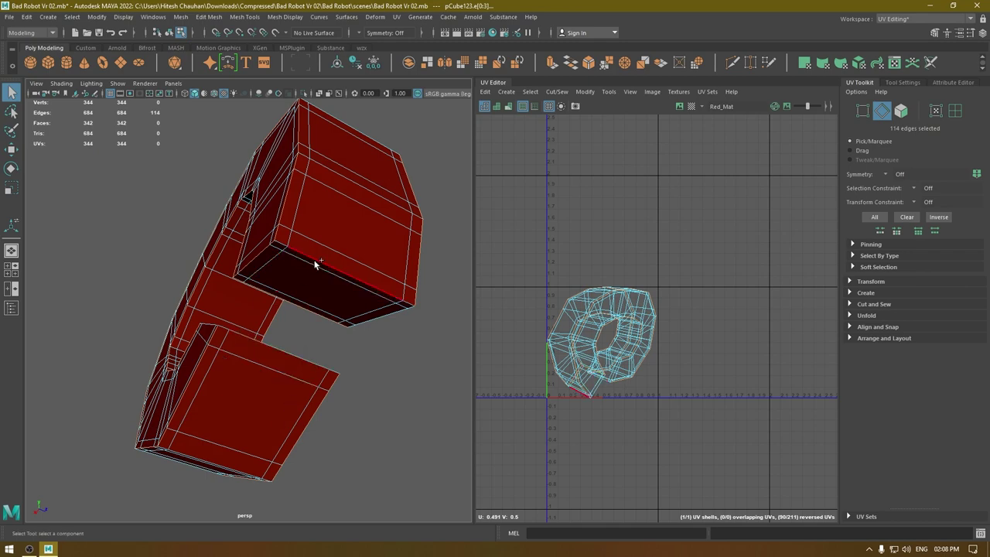
alt+drag(378, 332, 225, 311)
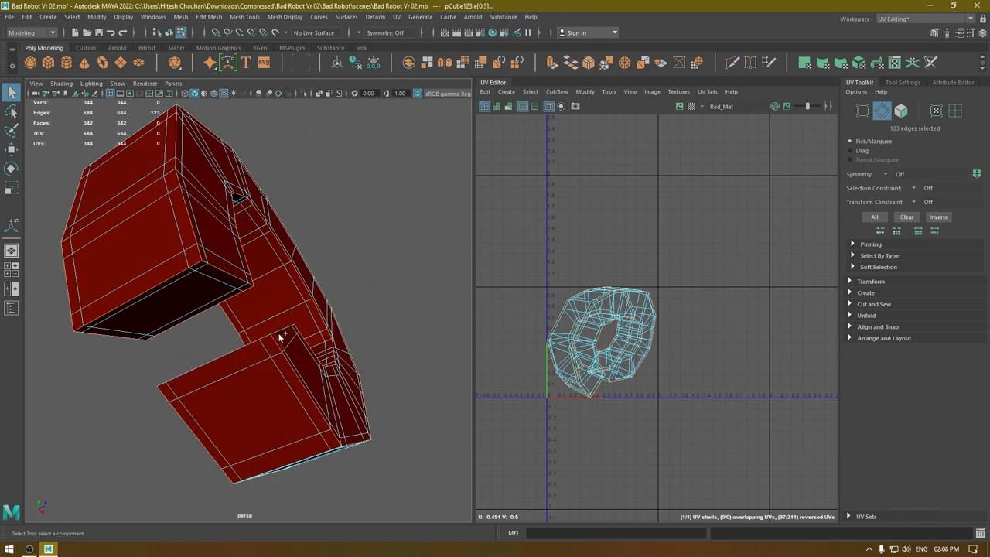
alt+drag(287, 334, 360, 428)
alt+drag(244, 394, 261, 415)
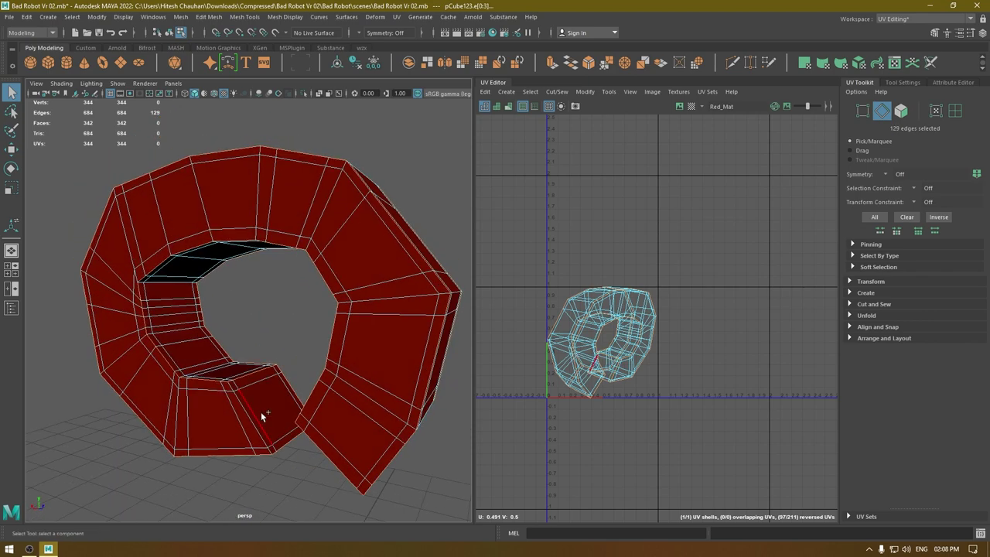
shift+click(257, 422)
key(ctrl+z)
alt+drag(280, 460, 139, 417)
mouse_move(689, 205)
shift+right_down()
mouse_move(648, 219)
mouse_move(550, 215)
shift+right_up()
Select all of the claw ring's UV shells, unfold them and lay them out.
key(w)
mouse_move(530, 223)
mouse_down()
mouse_move(769, 511)
mouse_move(719, 478)
mouse_up()
key(ctrl+u)
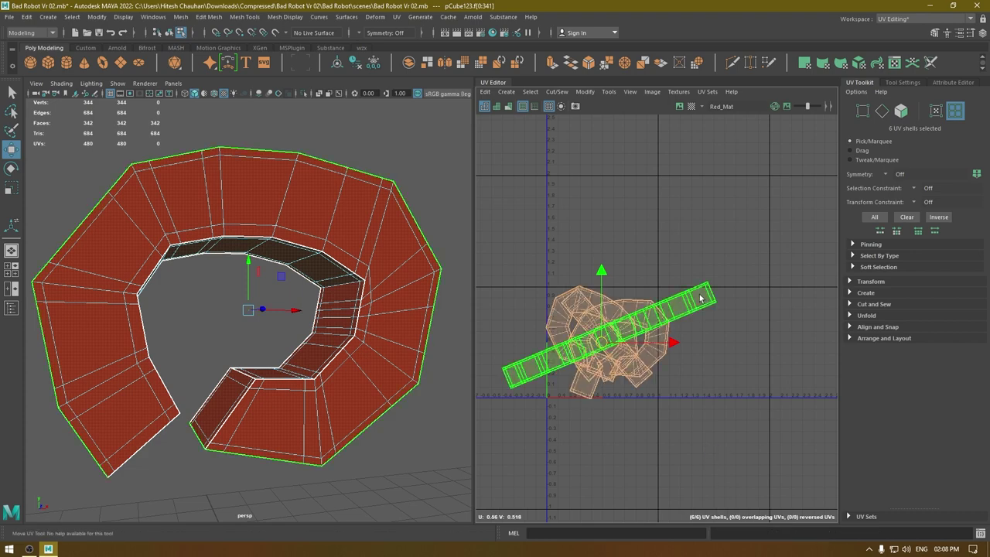
click(702, 297)
drag(768, 216, 506, 437)
key(ctrl+l)
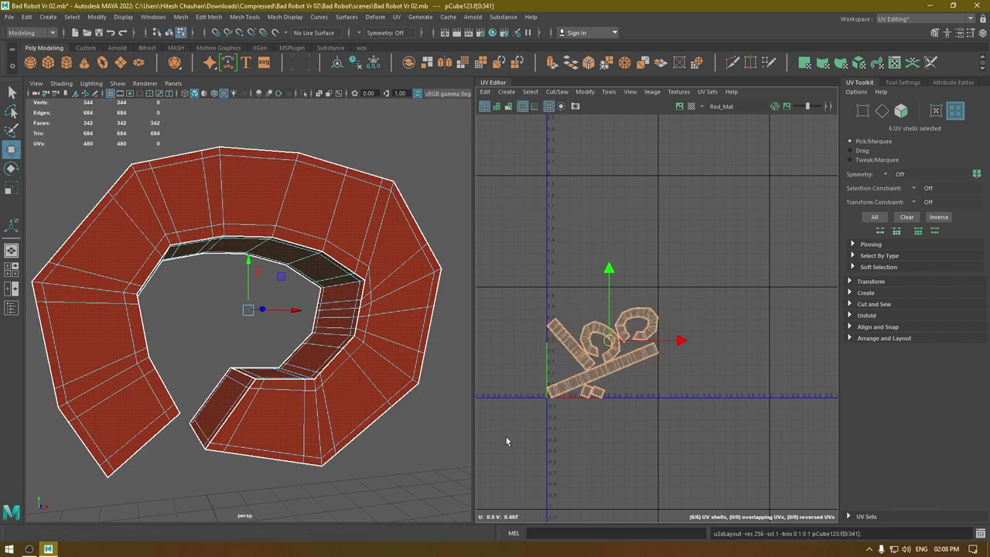
Move and sew one edge of each small end-face shell onto the ends of the two strip shells.
click(720, 423)
right_drag(685, 378, 671, 489)
alt+middle_drag(606, 453, 787, 330)
scroll(787, 330, up, 1)
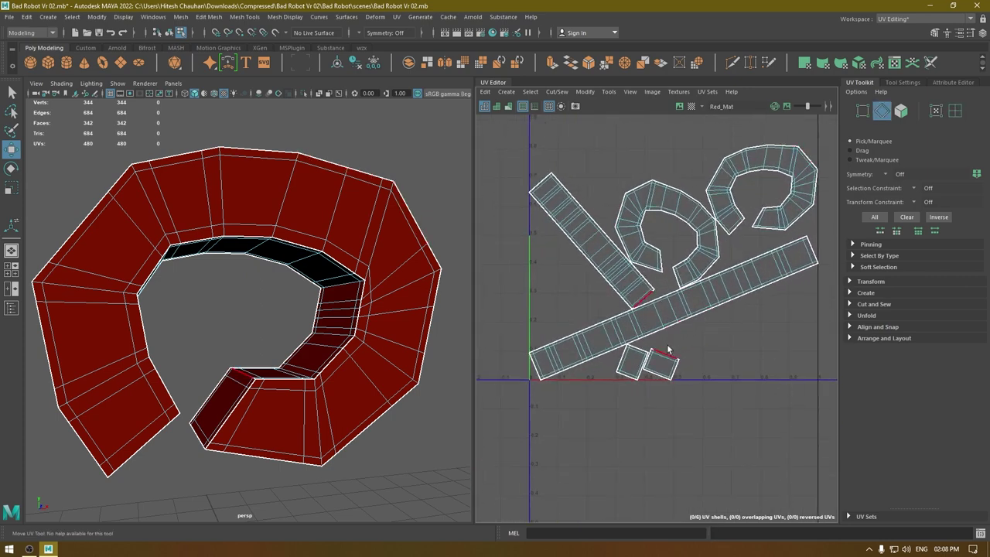
click(672, 353)
key(shift+s)
click(651, 368)
shift+right_drag(669, 376, 687, 334)
Move and sew the short open edges on both sides of the long strip's end-face joint.
alt+right_drag(510, 361, 595, 437)
alt+right_drag(603, 374, 692, 378)
alt+middle_drag(692, 379, 673, 342)
alt+middle_drag(648, 308, 724, 298)
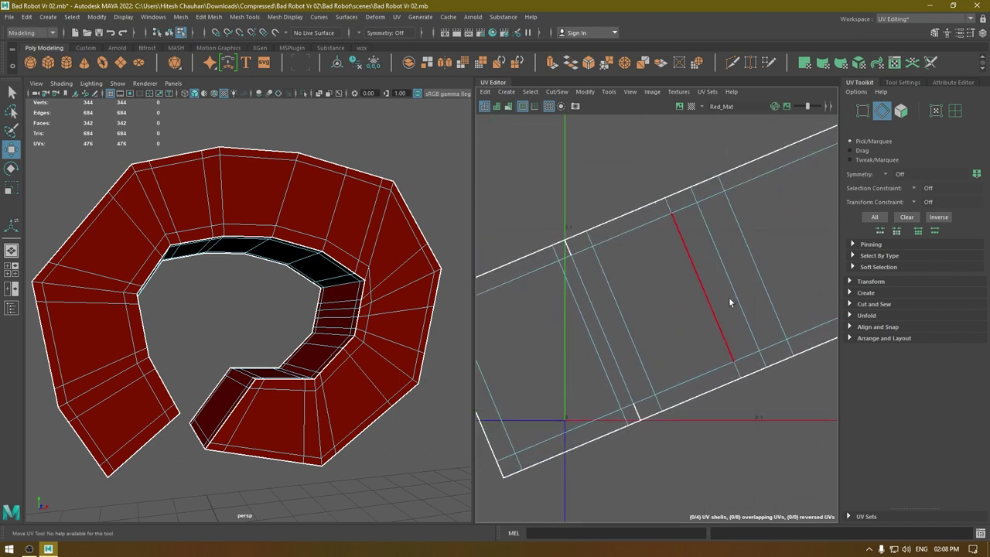
drag(645, 378, 617, 413)
shift+drag(597, 254, 550, 273)
ctrl+shift+drag(596, 246, 555, 275)
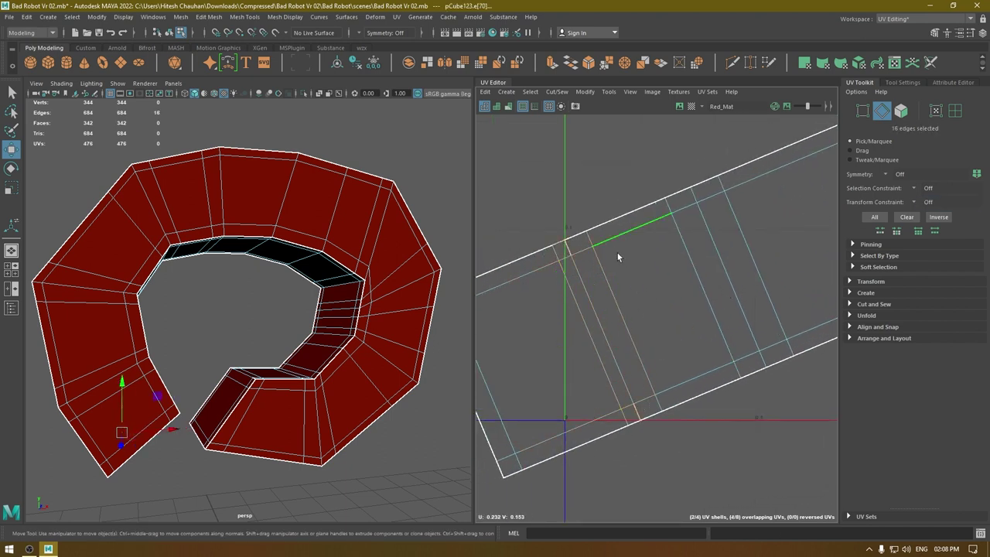
ctrl+drag(618, 257, 546, 285)
drag(585, 246, 567, 261)
shift+right_drag(568, 258, 583, 174)
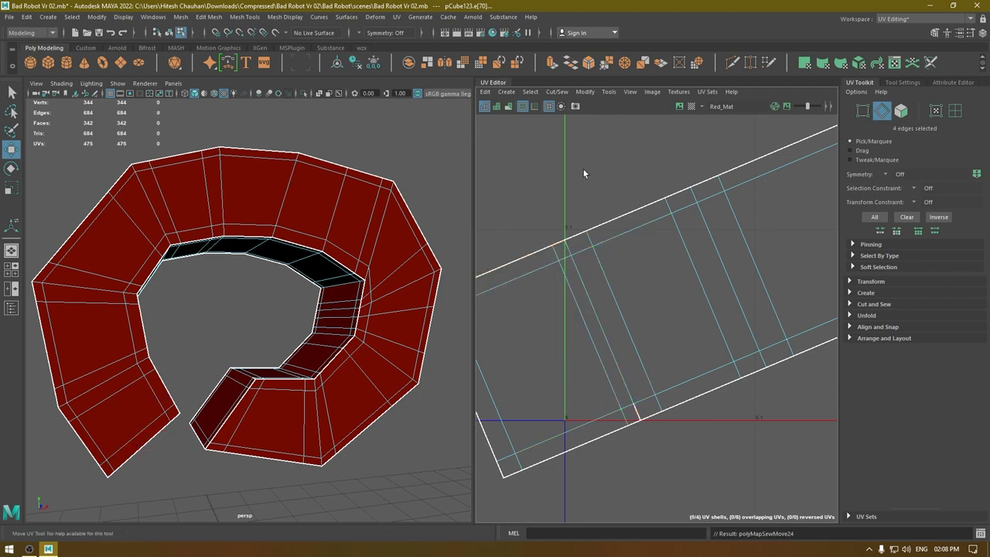
drag(623, 413, 623, 411)
shift+right_drag(623, 410, 628, 257)
Move and sew the short open edges on both sides of the short strip's end-face joint.
scroll(628, 259, down, 2)
alt+middle_drag(634, 263, 592, 363)
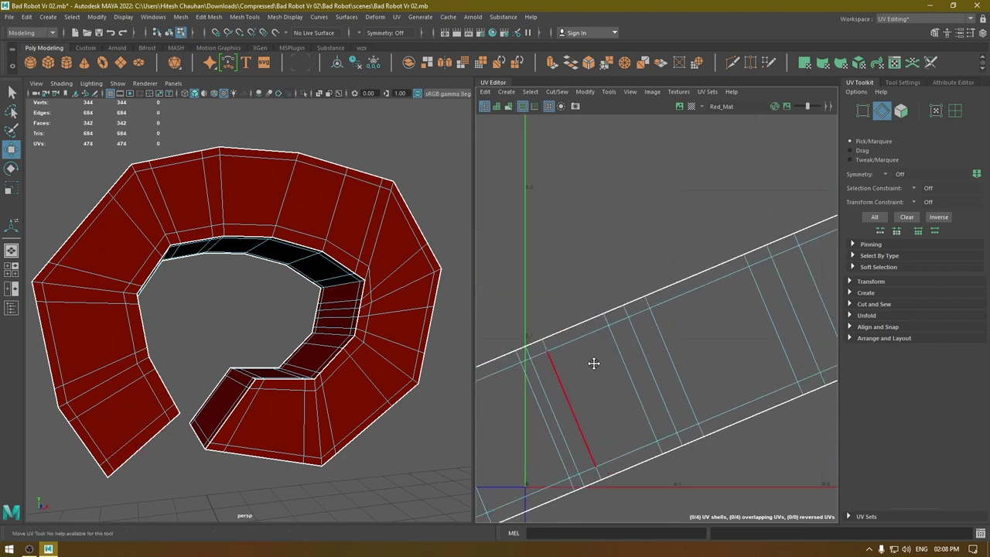
scroll(592, 363, down, 4)
alt+middle_drag(751, 242, 644, 287)
alt+middle_drag(712, 368, 662, 343)
scroll(662, 342, up, 4)
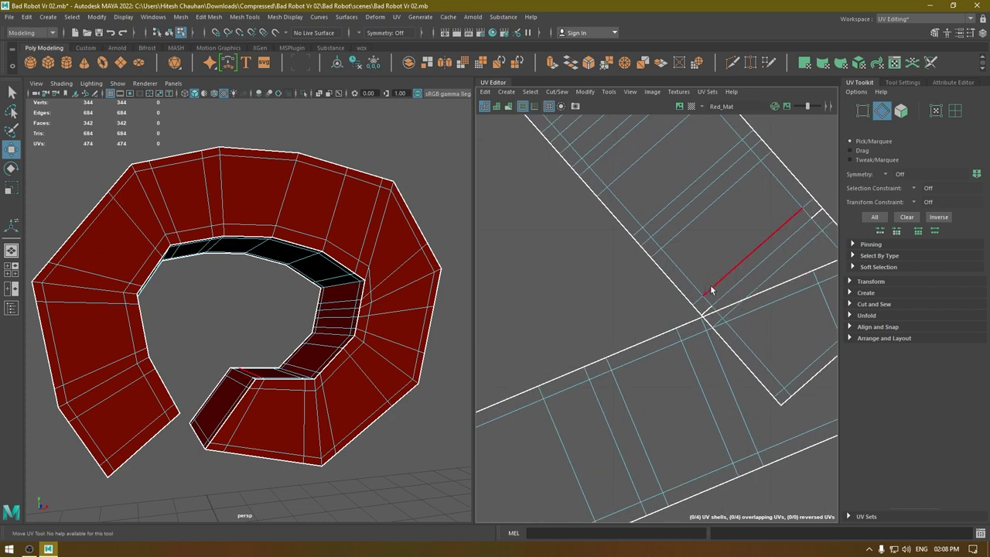
drag(714, 309, 719, 310)
key(g)
alt+middle_drag(742, 264, 643, 281)
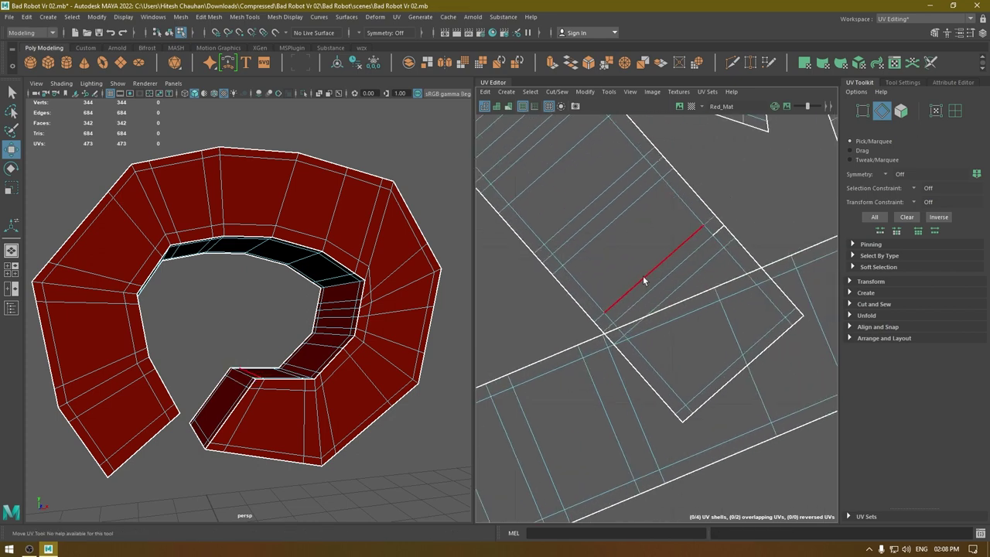
drag(715, 235, 716, 236)
key(g)
scroll(665, 210, down, 10)
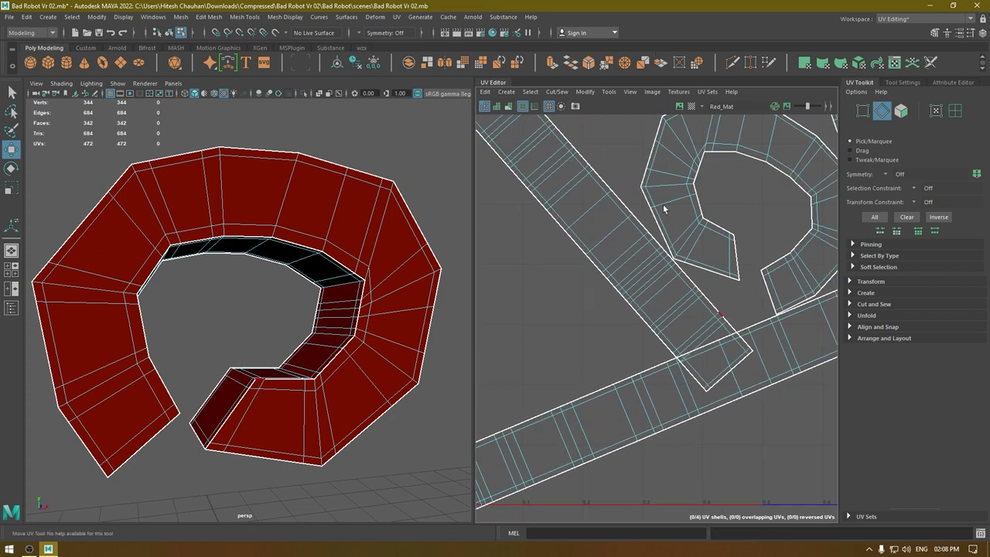
Lay out all four claw ring shells again and orient the long strip shell upright.
drag(537, 184, 826, 423)
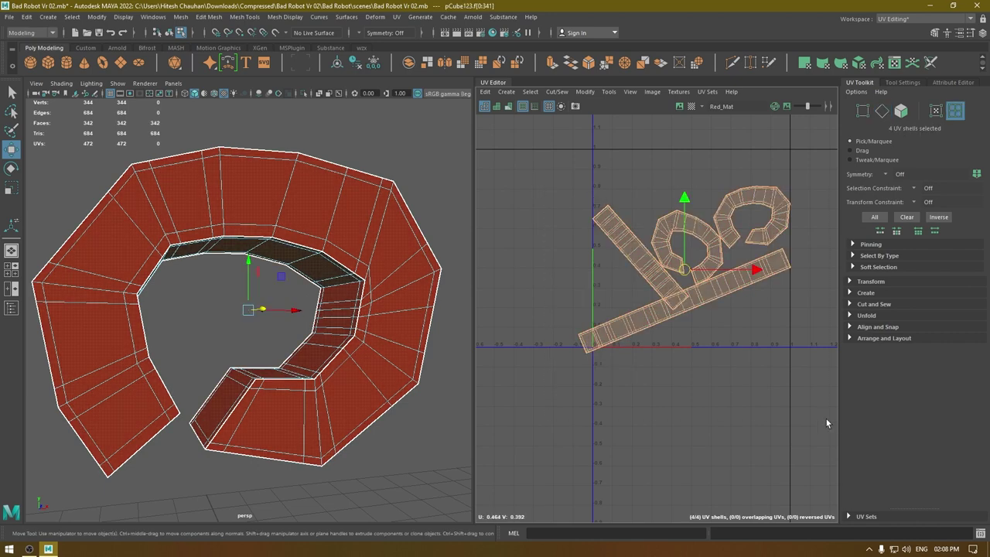
key(ctrl+l)
click(685, 302)
shift+right_drag(685, 302, 669, 450)
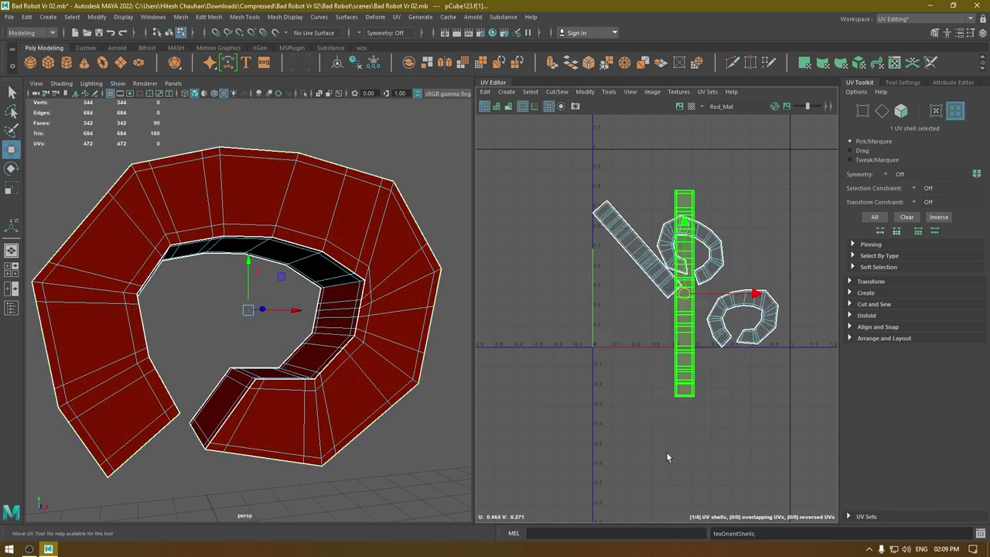
Orient the short strip shell straight and rotate it a quarter turn to stand upright.
click(647, 272)
key(g)
key(e)
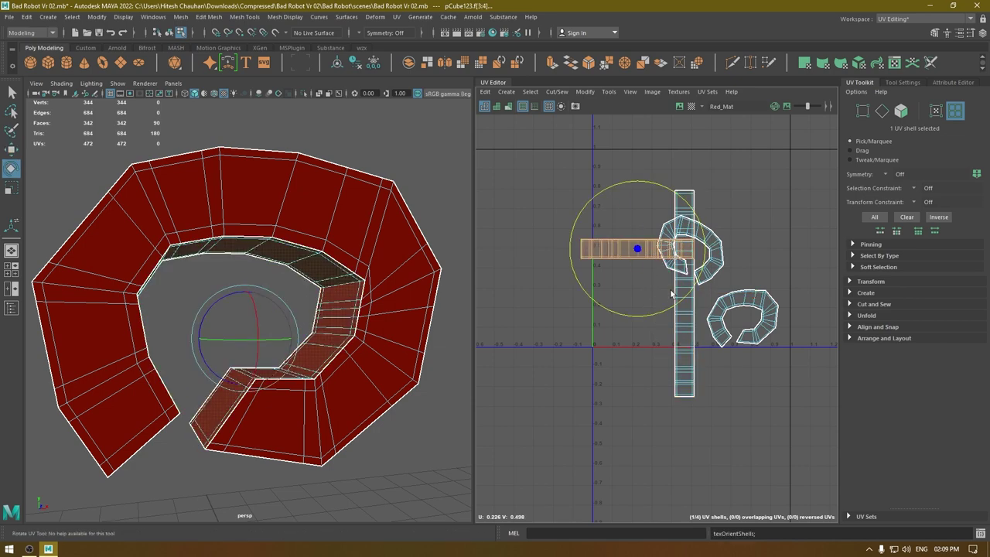
drag(680, 302, 567, 308)
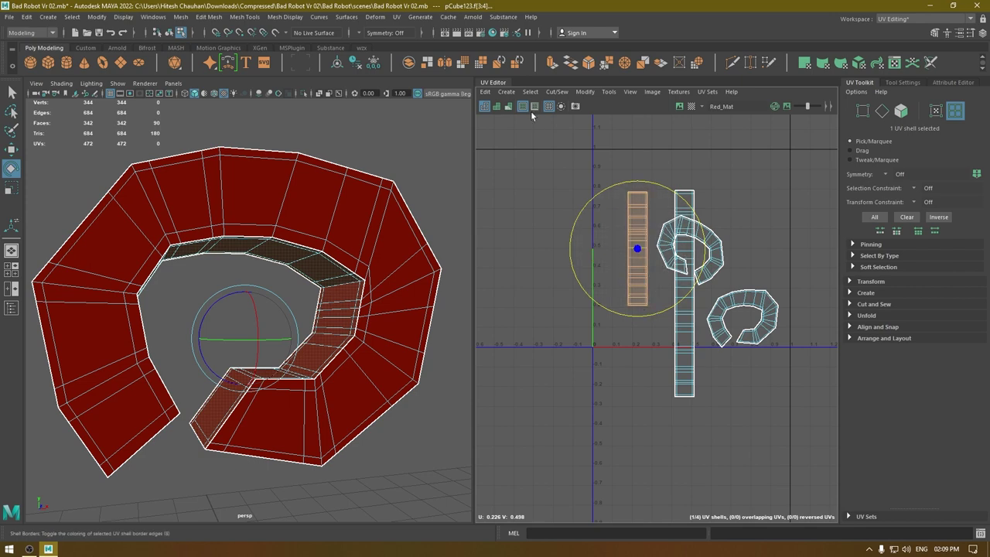
Lay out all four claw ring shells and return from the isolated ring to the whole robot.
drag(546, 146, 815, 436)
key(ctrl+l)
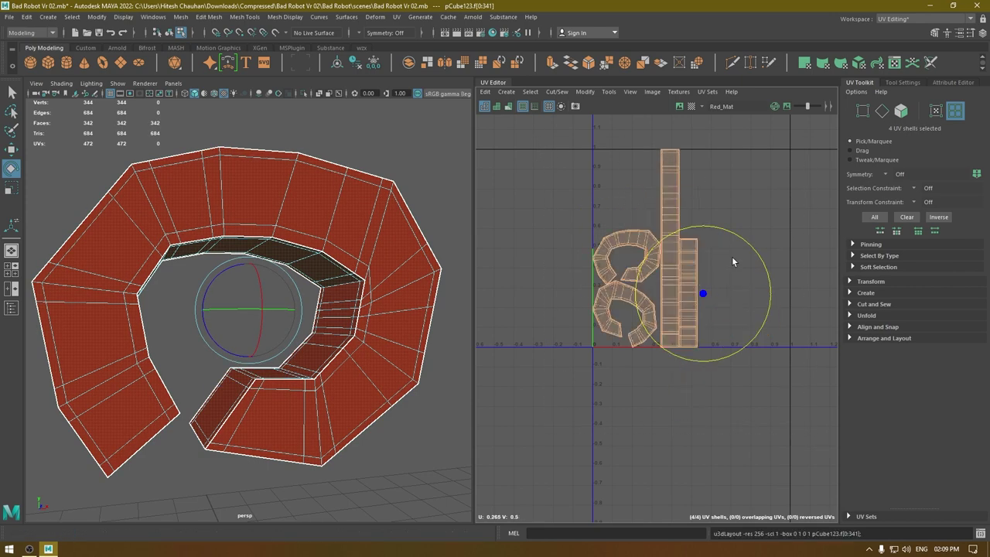
key(w)
right_click(357, 328)
right_drag(357, 329, 408, 247)
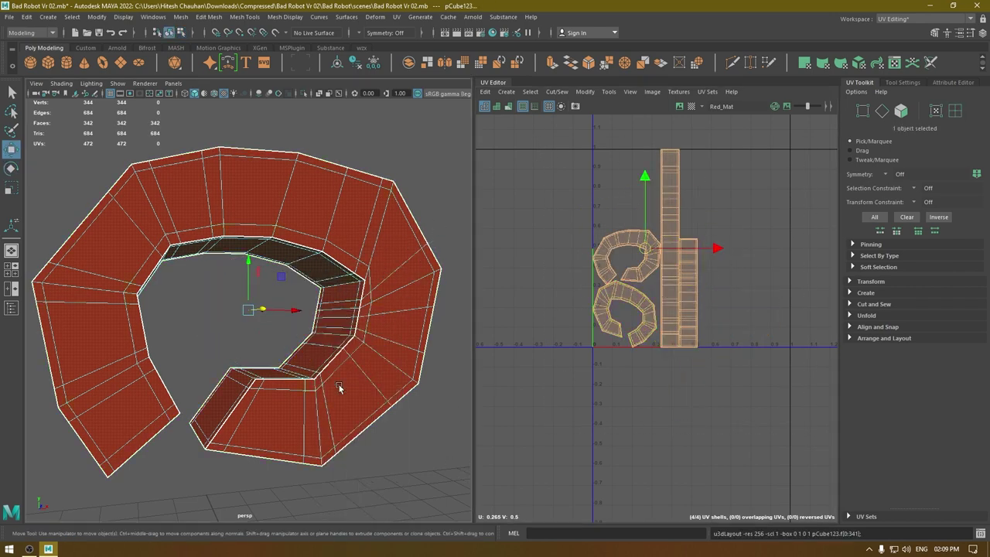
scroll(339, 384, down, 5)
alt+drag(317, 297, 370, 315)
key(ctrl+shift+h)
Duplicate the unwrapped claw ring and place the copy behind it to complete the hand.
click(393, 429)
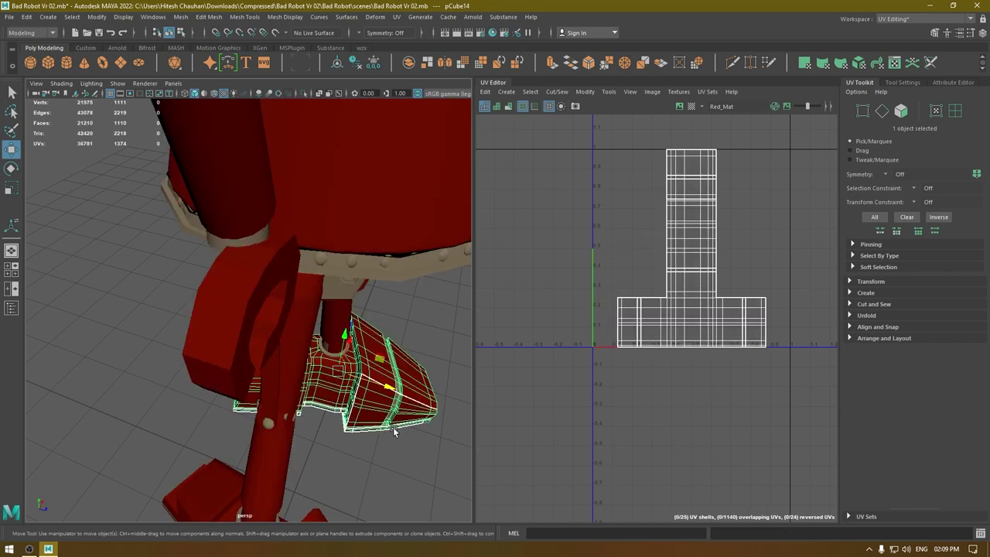
click(247, 329)
mouse_move(248, 329)
alt+mouse_down()
mouse_move(297, 305)
mouse_move(236, 314)
mouse_move(249, 313)
alt+mouse_up()
click(346, 332)
alt+drag(346, 332, 266, 453)
alt+right_drag(266, 454, 167, 264)
alt+drag(167, 264, 258, 304)
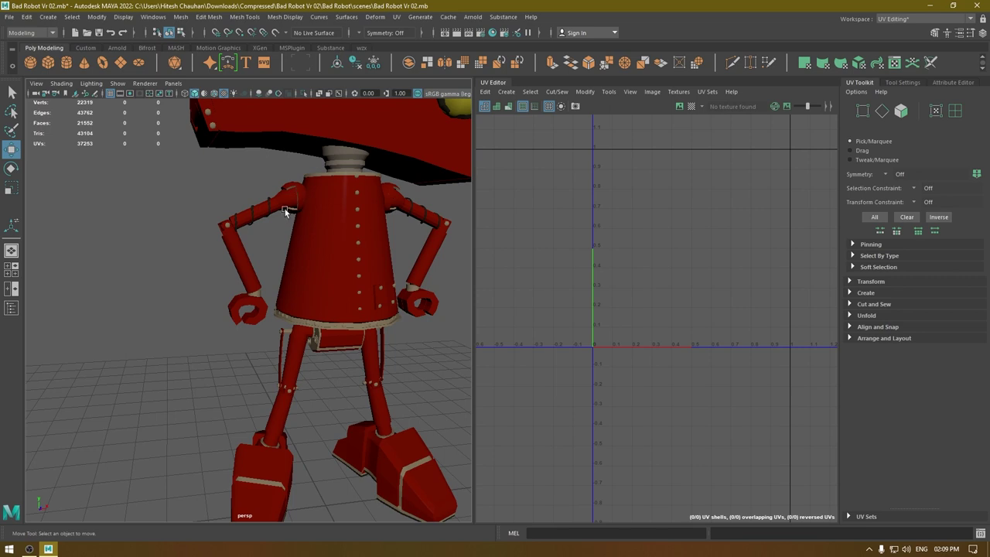
Group all parts of the unwrapped arm, including its round shoulder joint, and name the group arm_left.
alt+drag(285, 211, 264, 206)
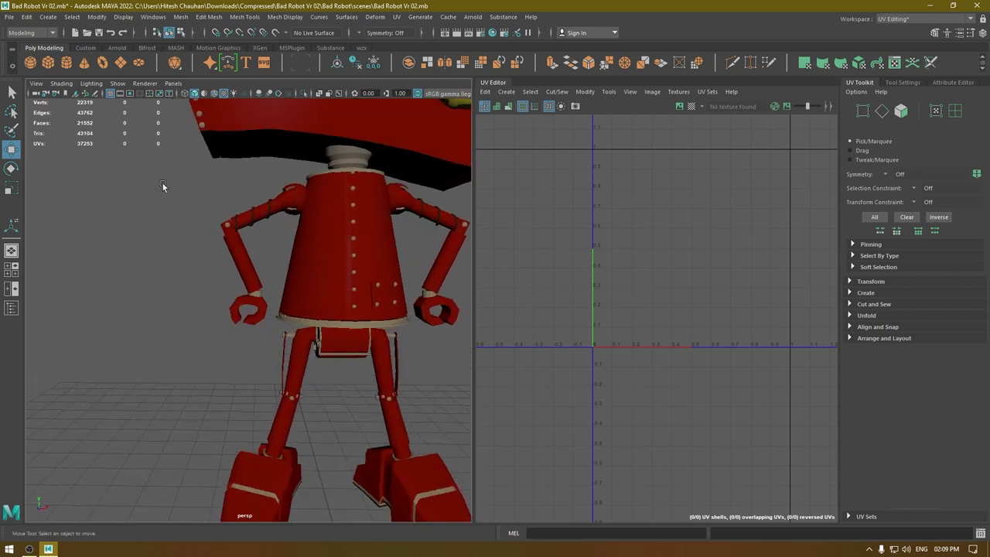
drag(173, 175, 266, 337)
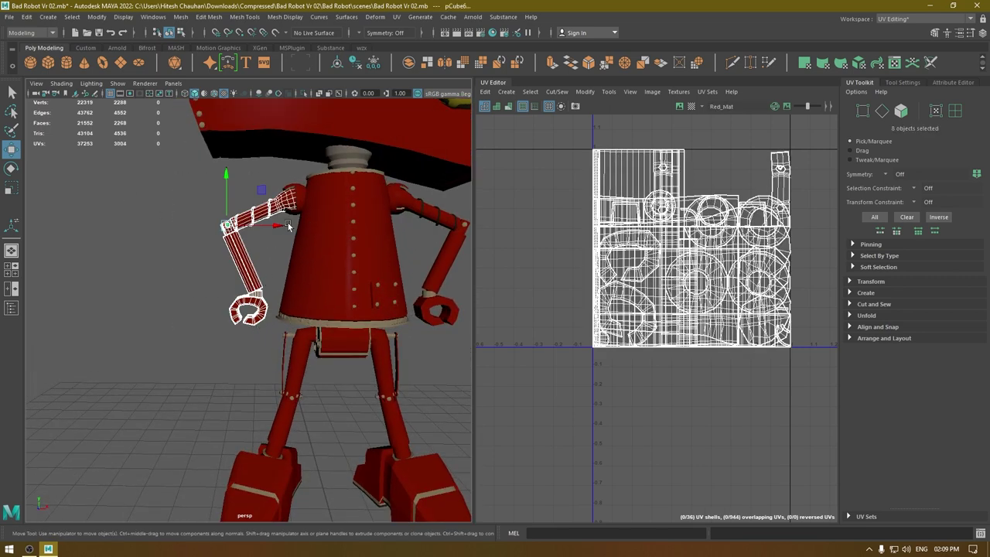
shift+click(296, 190)
alt+drag(274, 250, 286, 269)
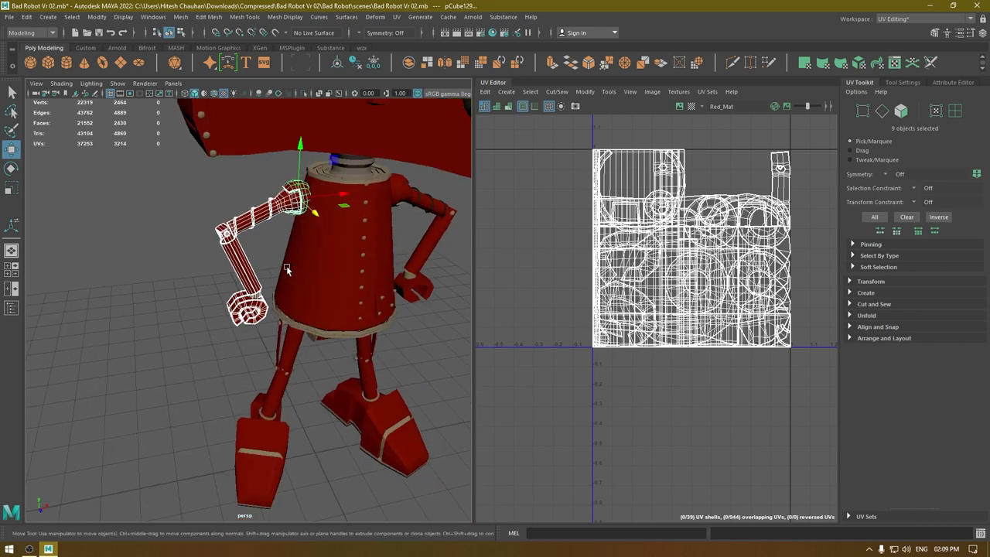
click(13, 308)
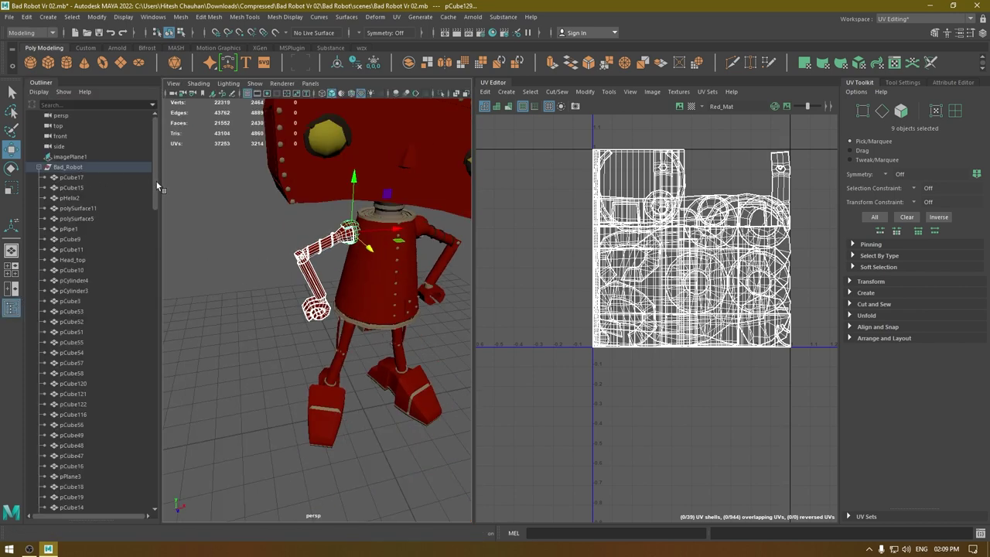
drag(158, 185, 169, 490)
key(ctrl+g)
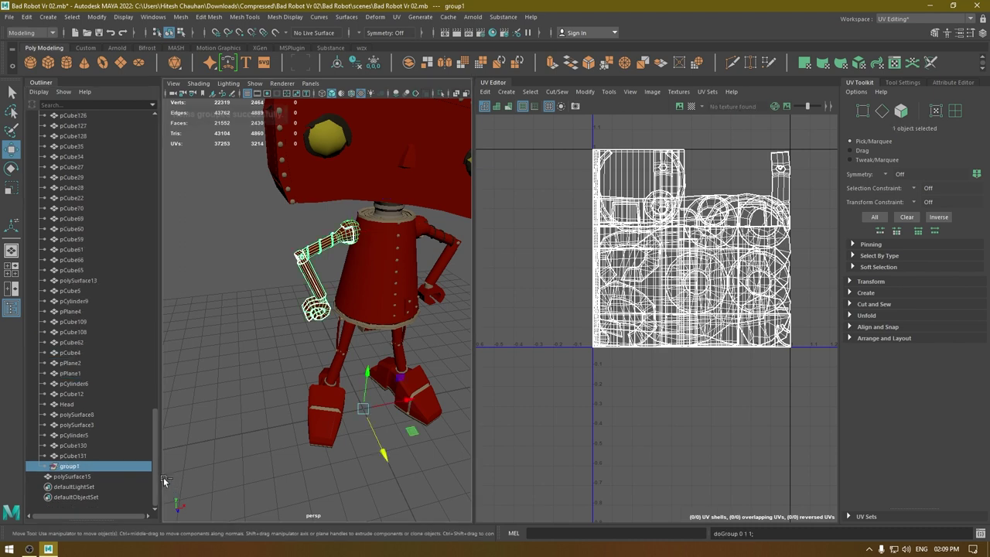
double_click(73, 466)
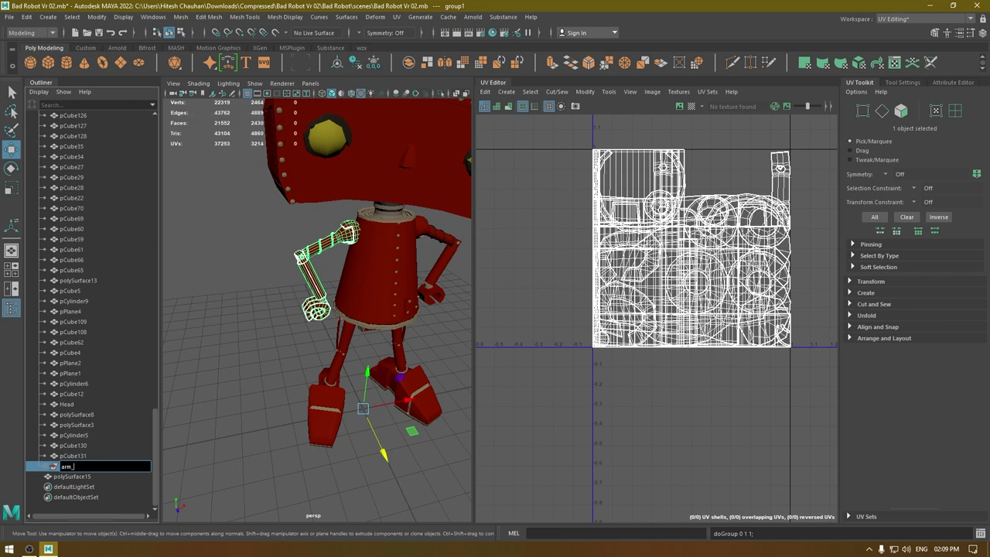
text(arm_left)
key(Return)
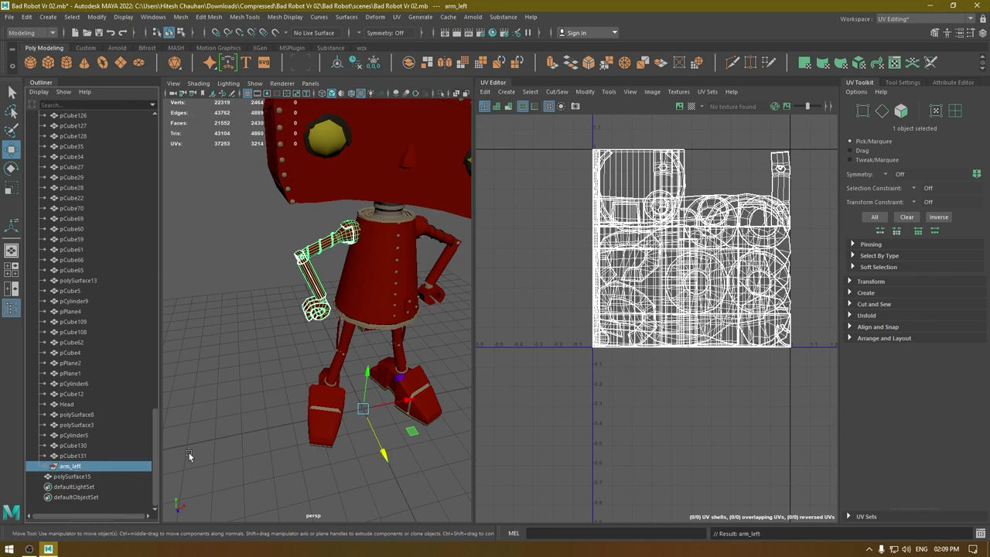
Lay out all UV shells of the arm_left parts together without overlaps inside the 0–1 tile.
scroll(407, 385, down, 3)
right_drag(716, 172, 679, 147)
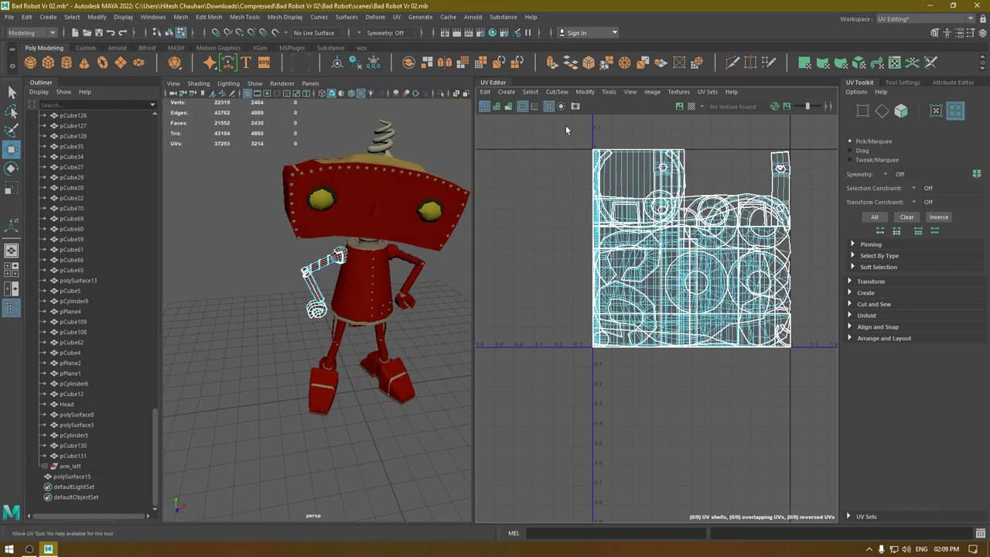
drag(535, 123, 924, 446)
shift+right_drag(780, 231, 616, 285)
right_drag(259, 276, 277, 265)
click(239, 285)
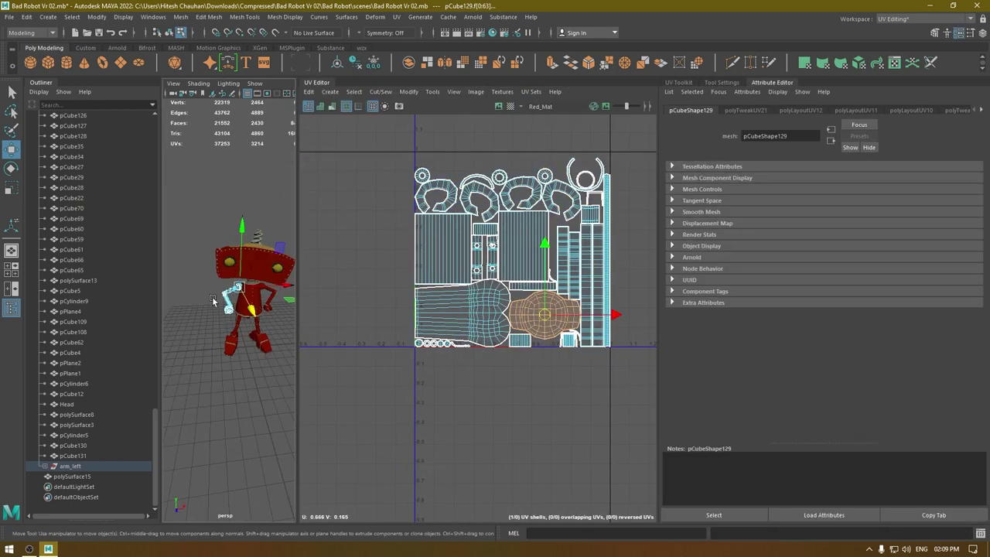
Select the arm_left group and switch from the UV Editing workspace to the custom modelling workspace.
click(85, 466)
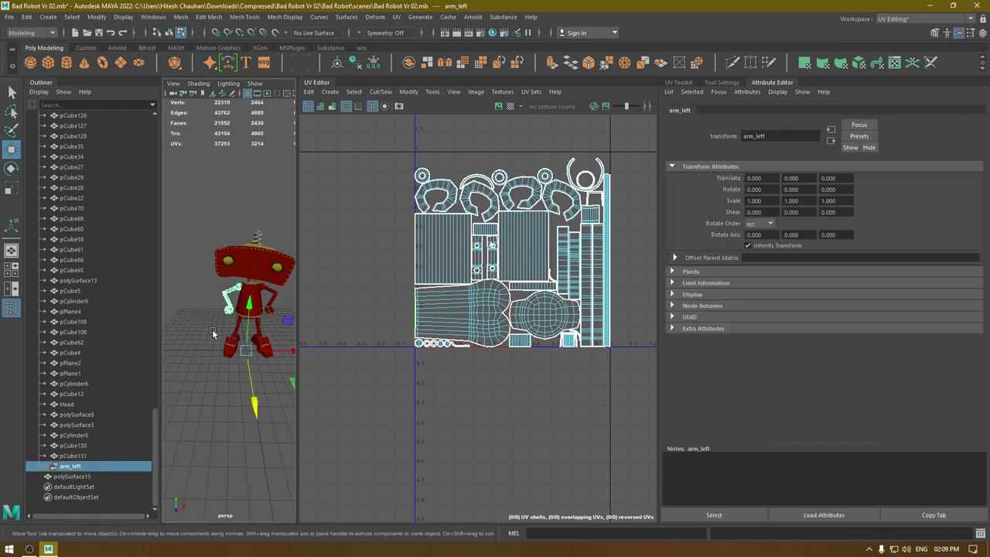
click(12, 309)
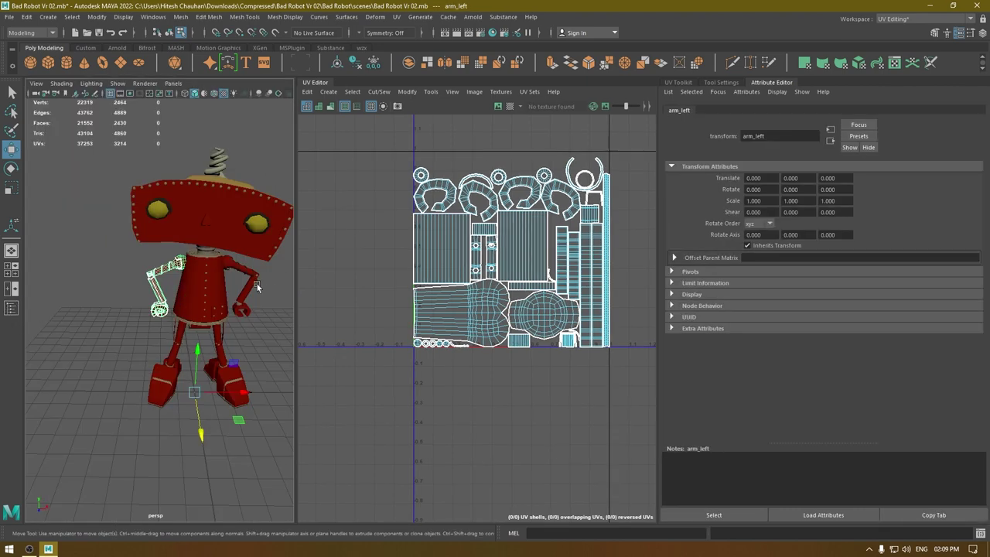
click(678, 83)
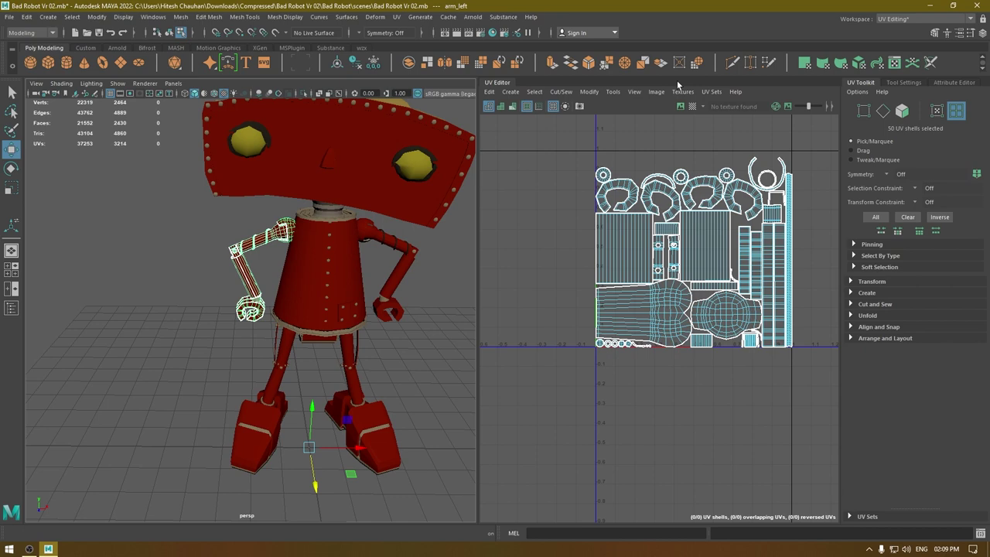
click(935, 22)
click(930, 34)
Delete the old arm on the opposite side in the front view, including its coil, claw hand and shoulder joint.
alt+drag(340, 225, 393, 240)
key(space)
scroll(404, 228, down, 4)
alt+middle_drag(404, 228, 406, 184)
alt+right_drag(484, 316, 531, 328)
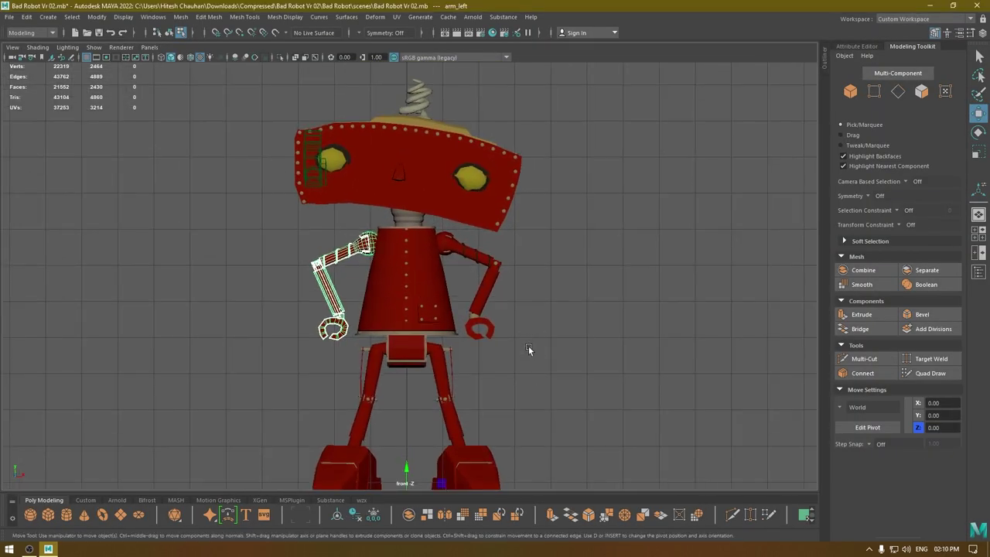
shift+drag(477, 248, 475, 249)
right_drag(544, 299, 556, 259)
click(557, 259)
right_drag(512, 250, 520, 247)
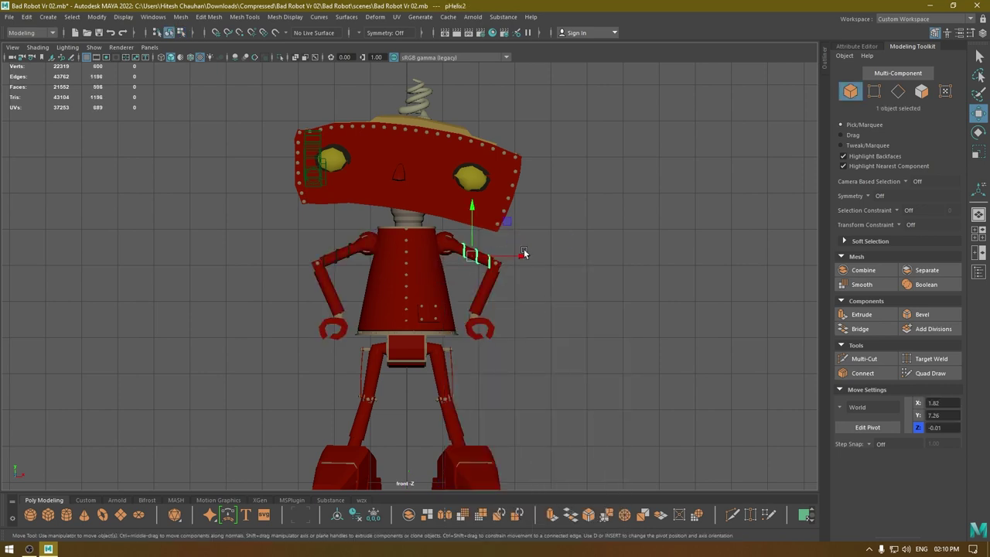
click(525, 342)
drag(516, 352, 447, 258)
key(Delete)
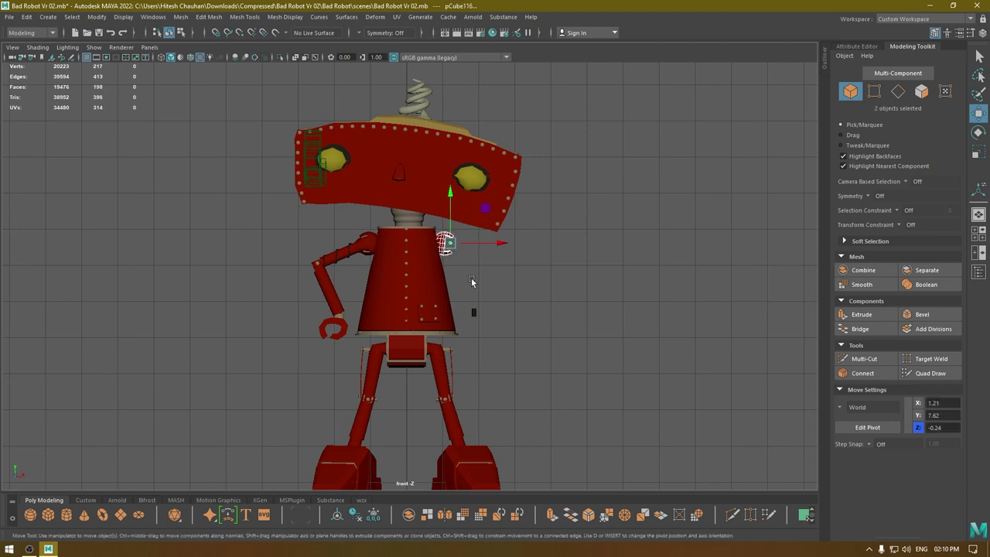
key(Delete)
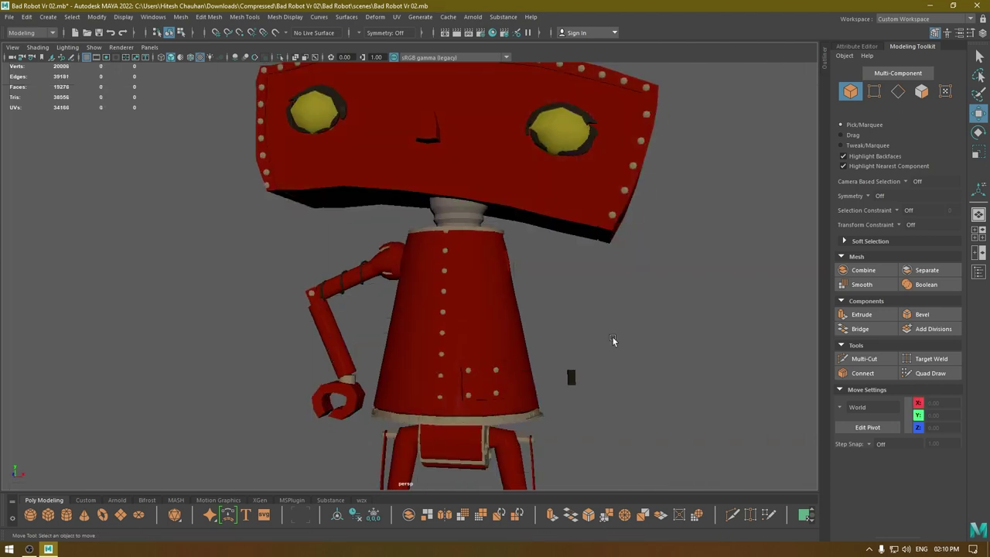
Delete the small leftover piece of the old arm floating beside the body.
alt+drag(613, 339, 615, 343)
drag(613, 349, 571, 401)
key(Delete)
Duplicate the arm_left group in the front view.
key(space)
drag(570, 294, 585, 333)
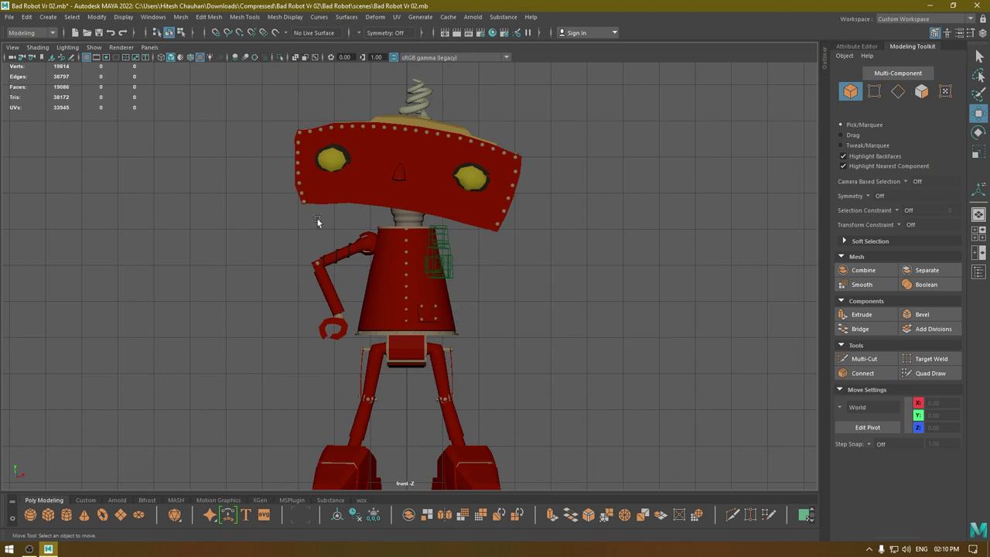
click(825, 62)
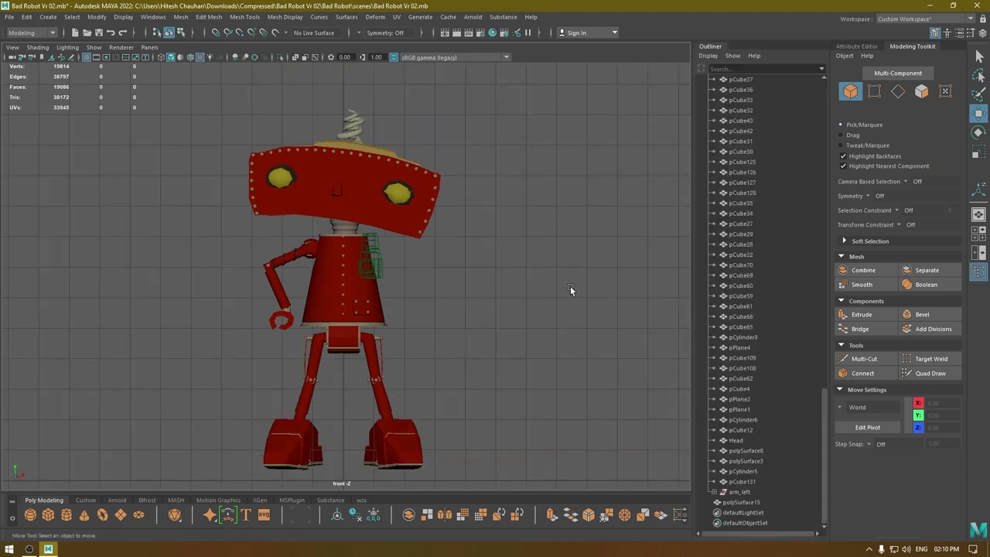
click(738, 492)
scroll(380, 337, up, 2)
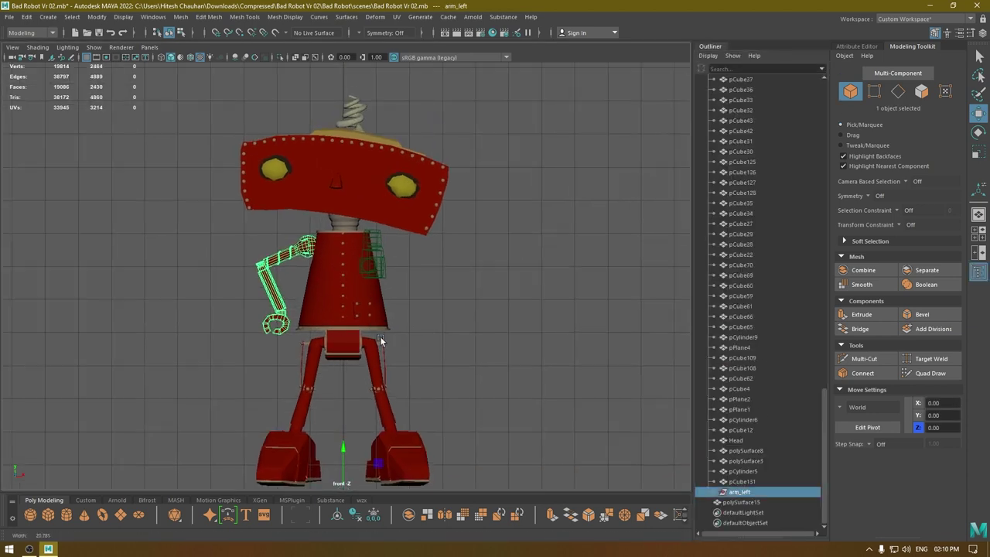
scroll(453, 272, up, 1)
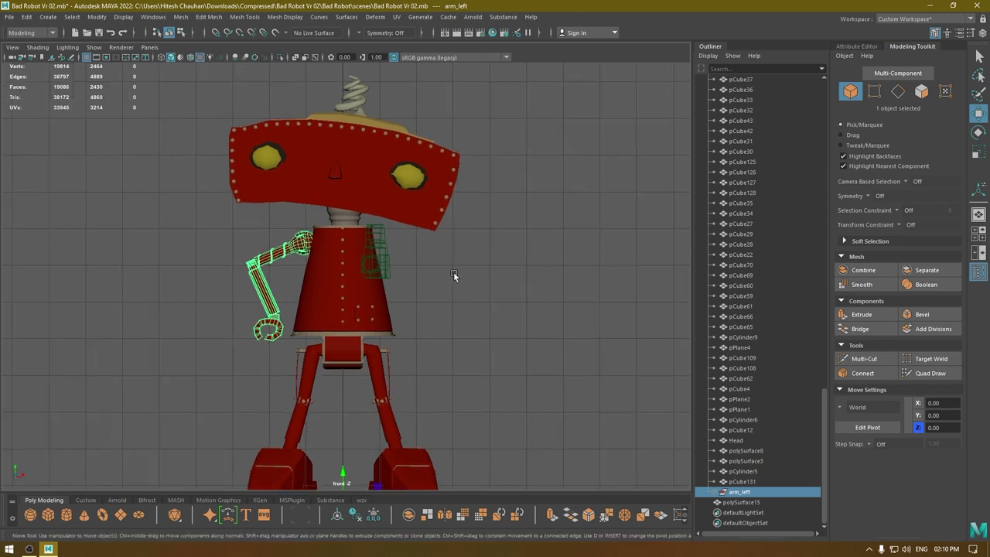
key(ctrl+d)
scroll(462, 293, down, 2)
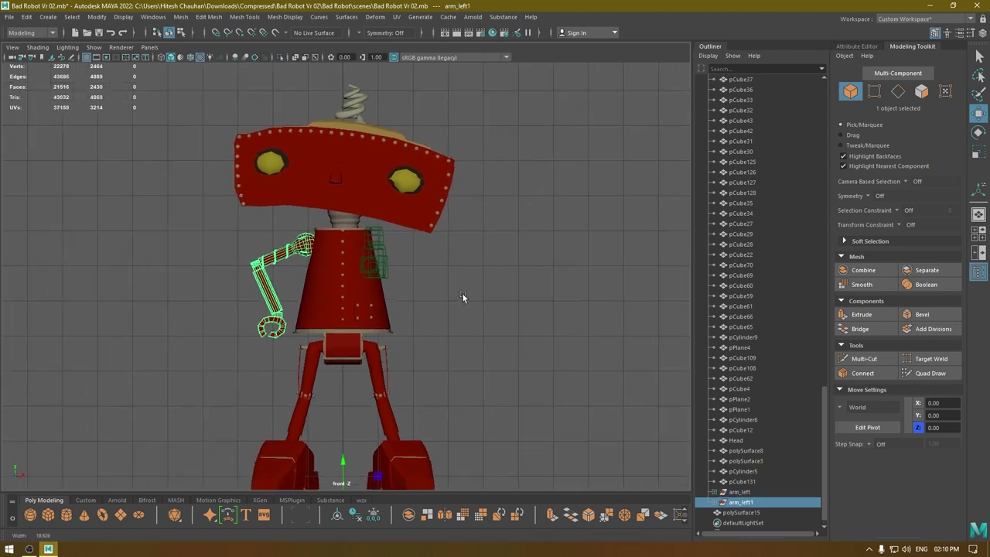
alt+middle_drag(463, 282, 483, 229)
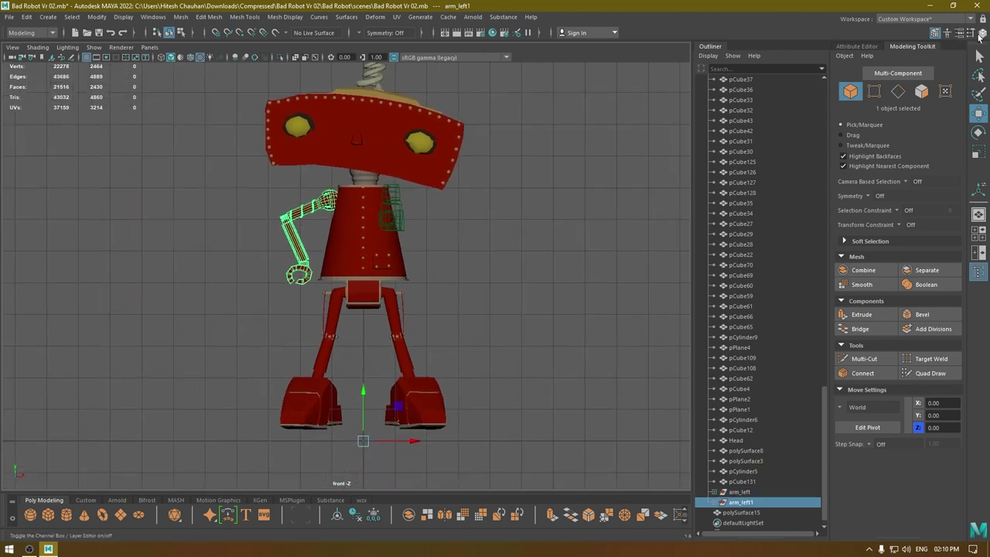
Mirror the duplicated arm group to the other side of the body by setting its Scale X to -1.
click(979, 33)
drag(282, 61, 663, 131)
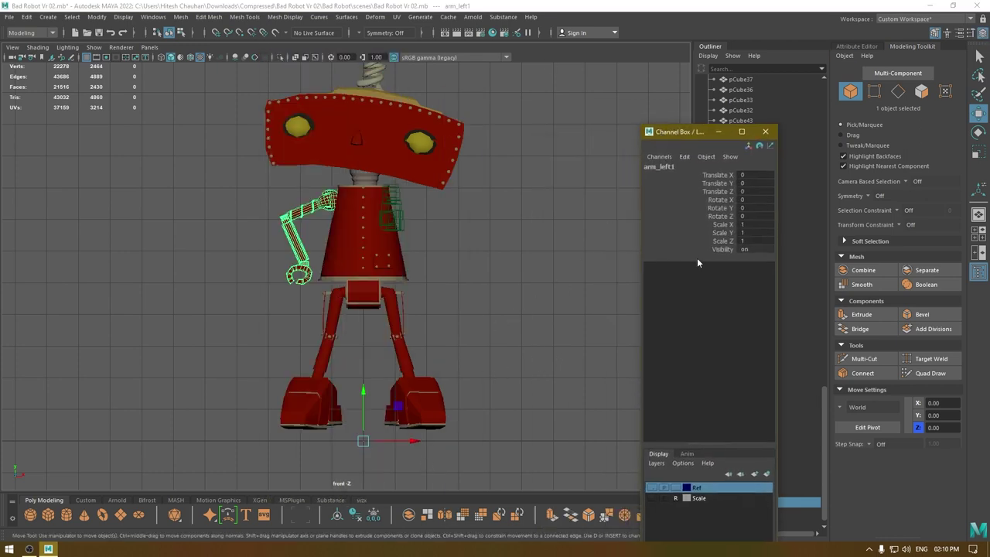
click(752, 224)
text(-1)
key(Return)
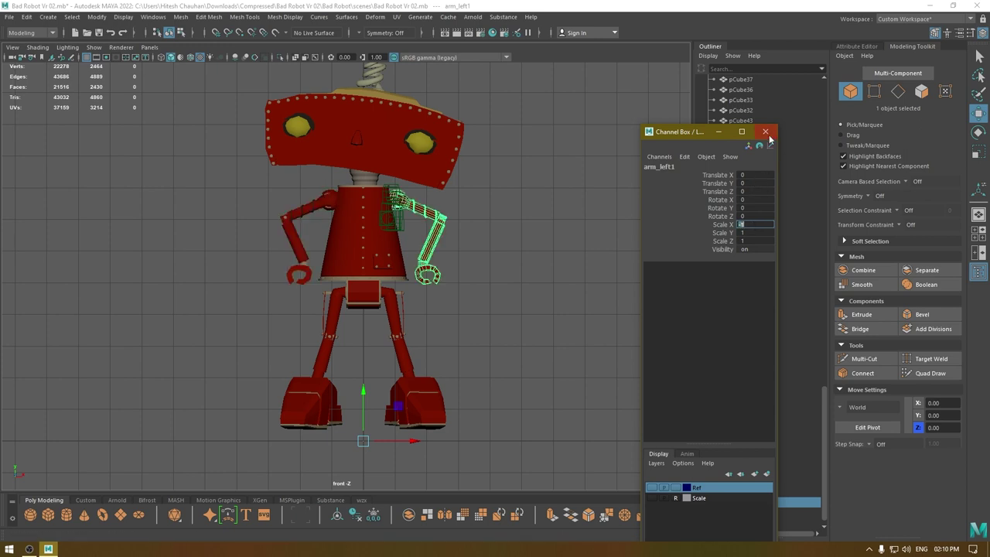
click(765, 132)
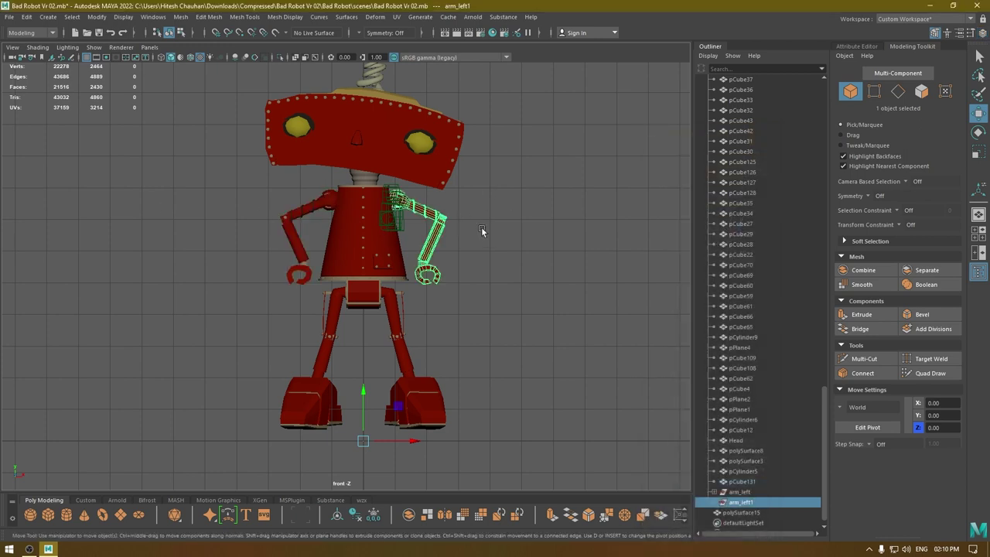
click(526, 206)
Check the mirrored arm in the perspective view and center the pivot of its group.
alt+right_drag(527, 206, 542, 333)
key(space)
key(space)
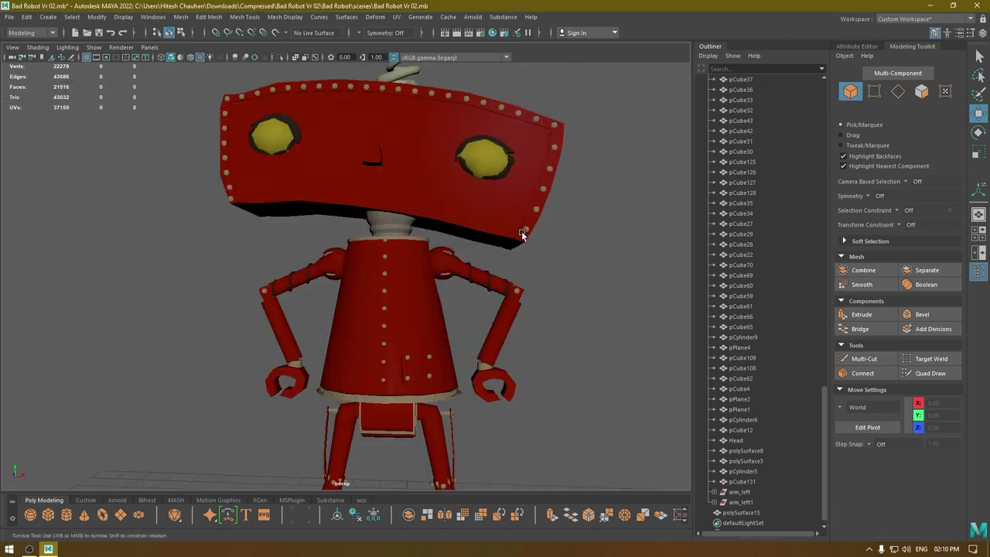
alt+drag(522, 235, 312, 229)
alt+right_drag(313, 229, 271, 371)
alt+drag(271, 371, 472, 394)
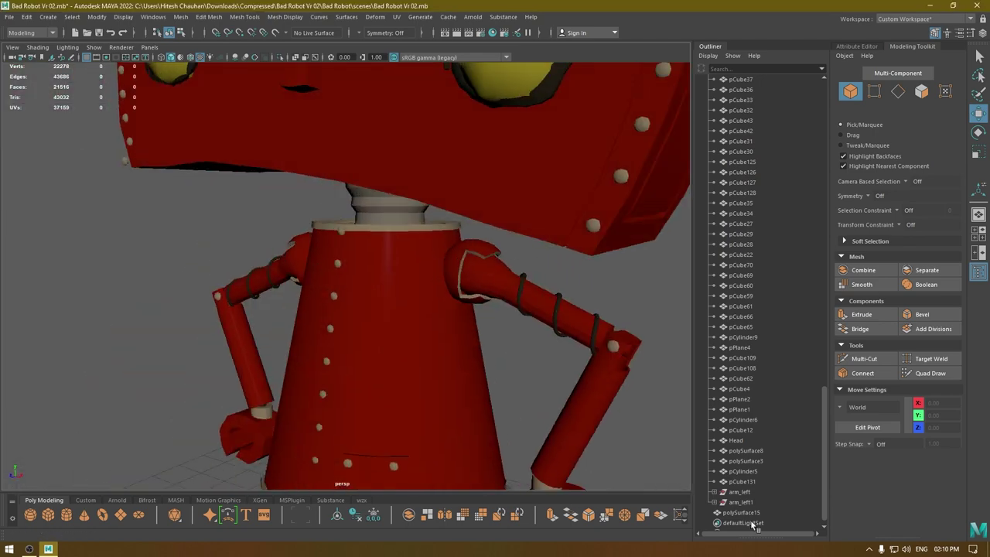
click(749, 504)
alt+drag(535, 381, 581, 352)
key(space)
click(517, 294)
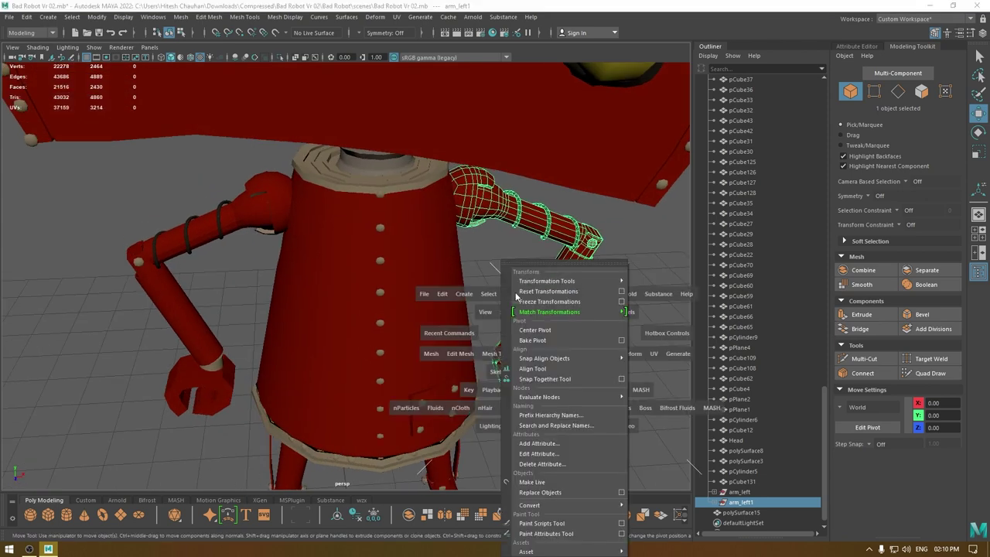
click(532, 330)
key(space)
click(462, 254)
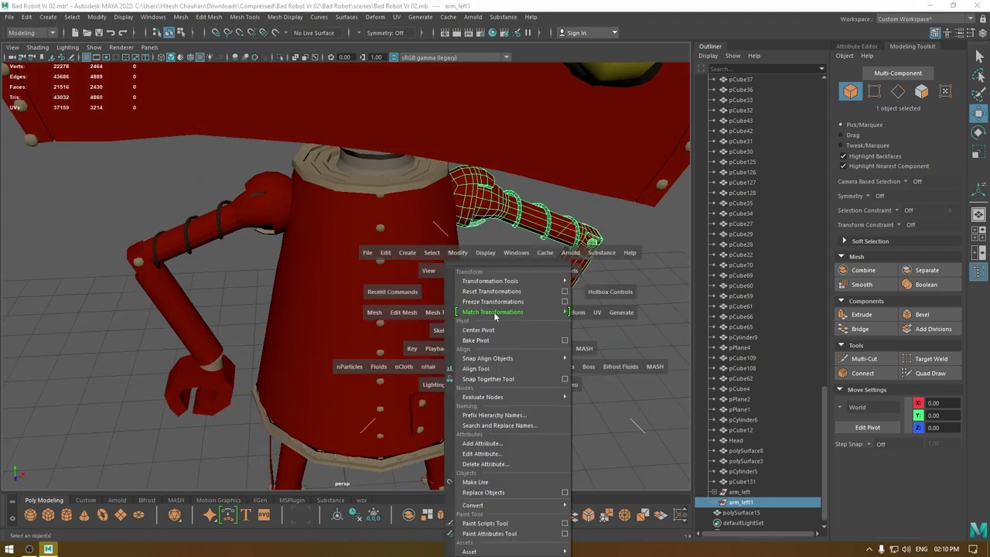
click(497, 329)
Shift the mirrored arm along X to 1.68 so its shoulder meets the body, and rename its group arm_right.
drag(561, 289, 569, 289)
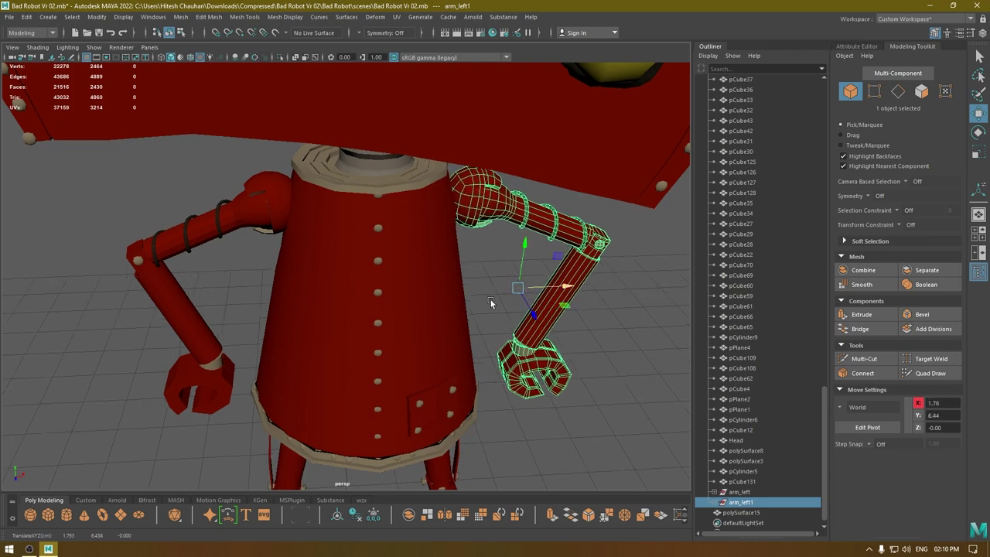
alt+drag(490, 299, 437, 287)
middle_drag(475, 292, 468, 291)
alt+drag(427, 290, 486, 285)
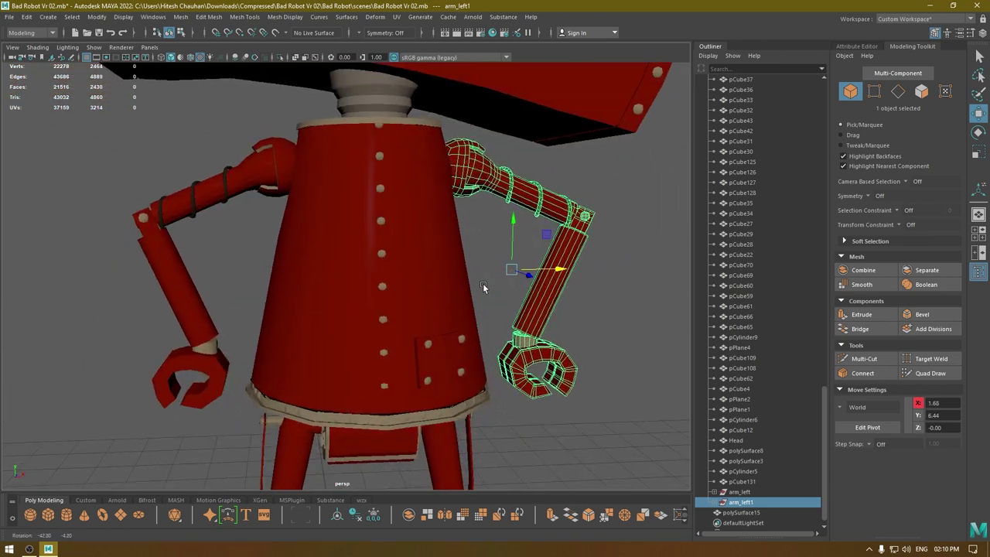
double_click(724, 505)
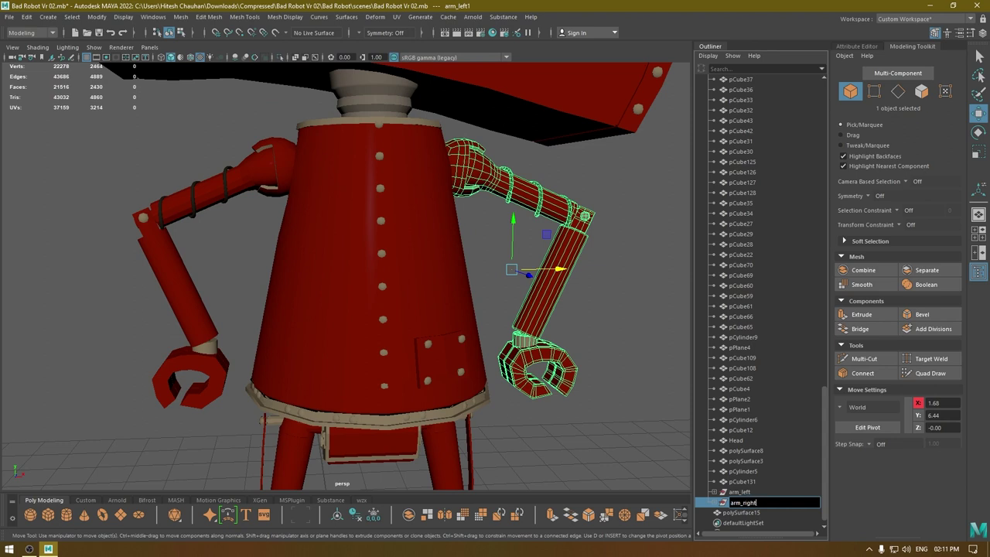
key(Return)
click(666, 414)
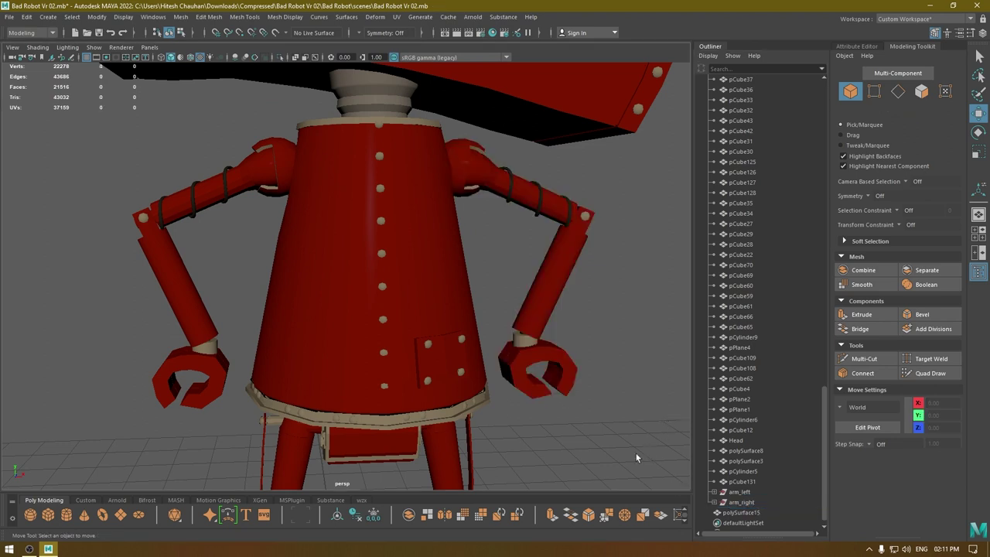
Save the scene and select both the arm_left and arm_right groups.
alt+right_drag(635, 453, 568, 354)
key(ctrl+s)
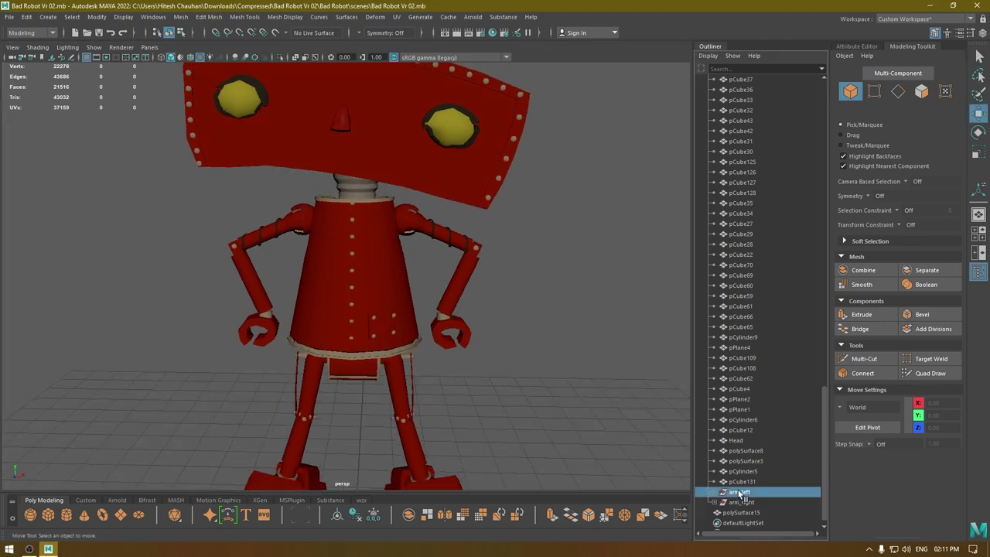
click(723, 491)
shift+click(741, 502)
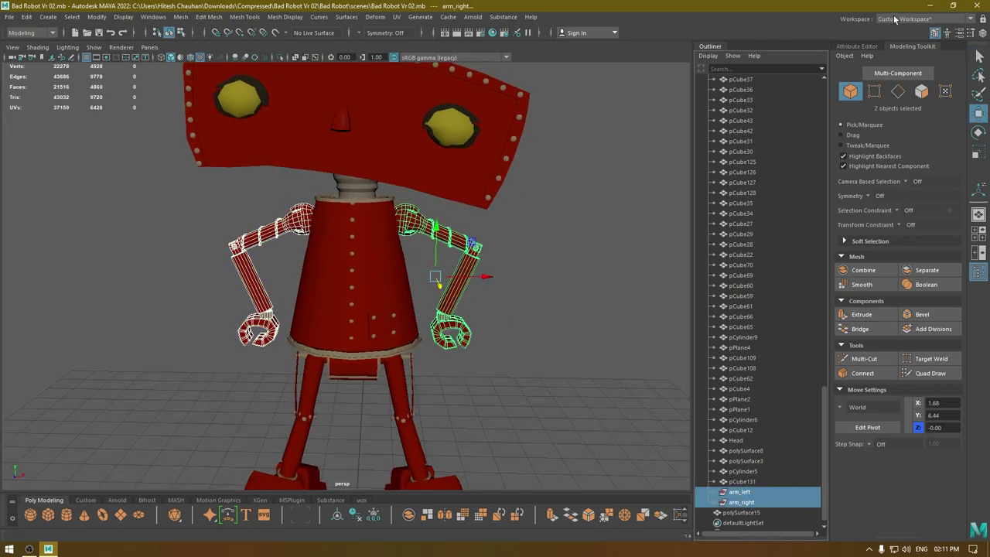
Switch to the UV Editing workspace and lay out all UV shells of both arms together in the 0-1 tile.
click(896, 18)
click(904, 104)
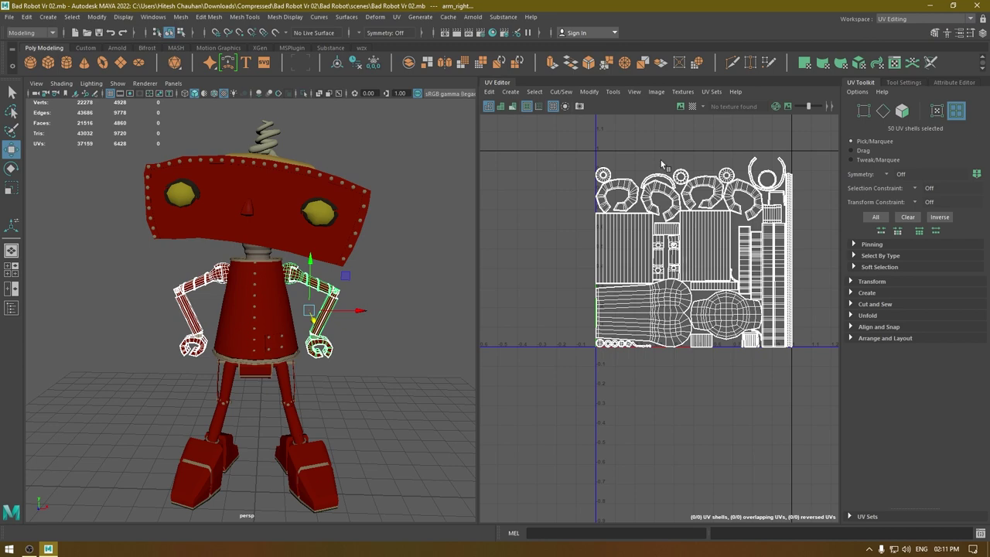
right_drag(649, 146, 598, 128)
drag(572, 125, 828, 368)
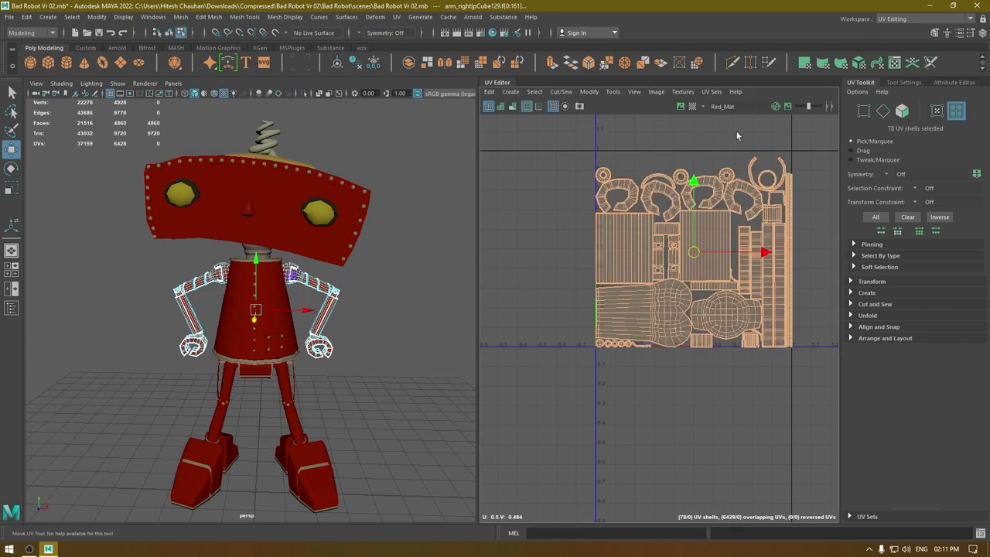
scroll(663, 263, up, 2)
alt+middle_drag(767, 166, 745, 180)
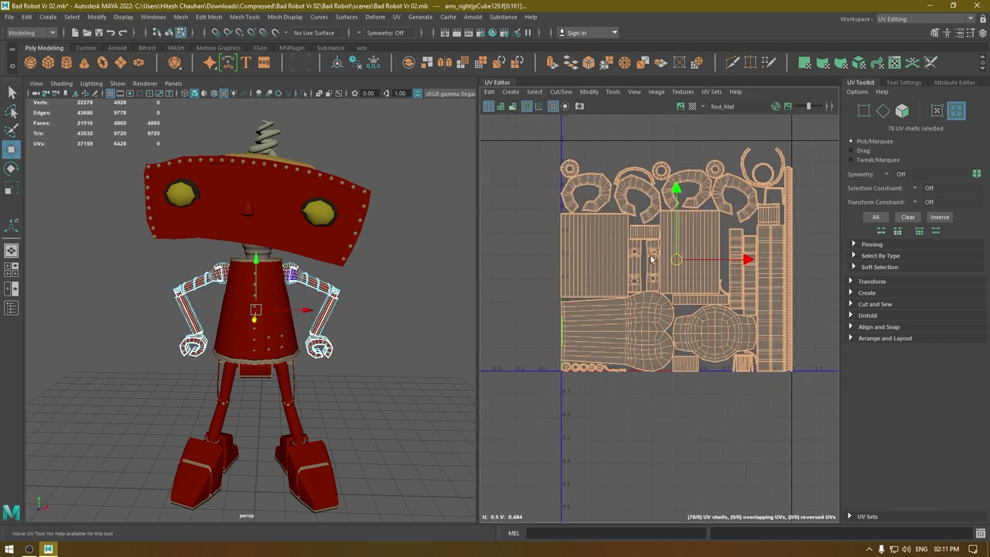
shift+right_drag(667, 144, 523, 200)
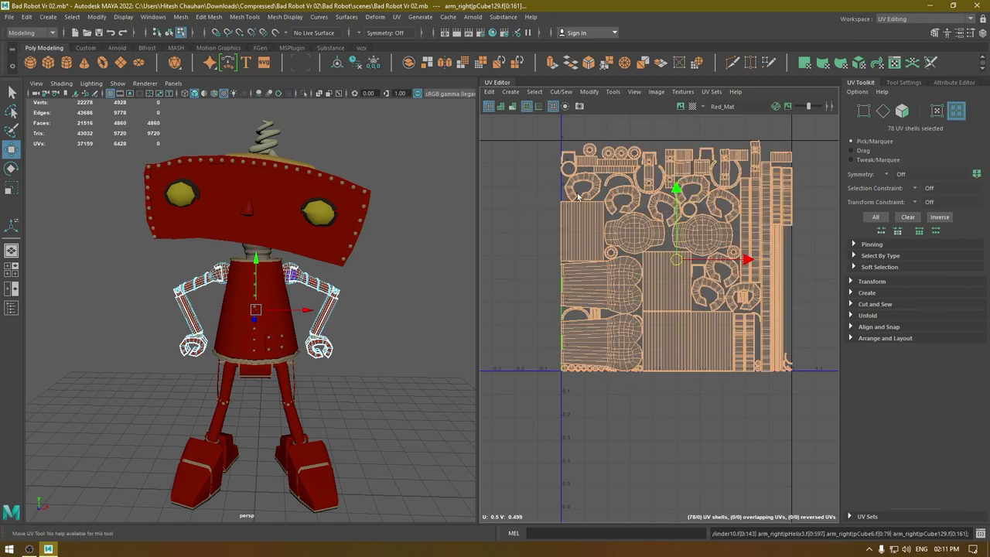
Clear the shell selection and turn on shaded display for the arms' UV shells.
click(539, 175)
mouse_move(243, 232)
alt+mouse_down()
mouse_move(297, 219)
mouse_move(197, 218)
mouse_move(254, 228)
alt+mouse_up()
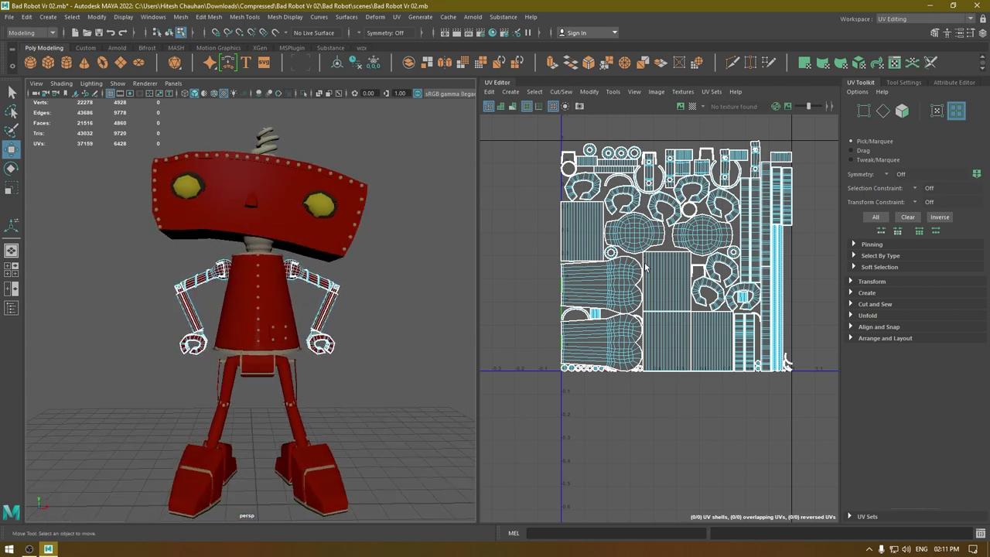
click(502, 107)
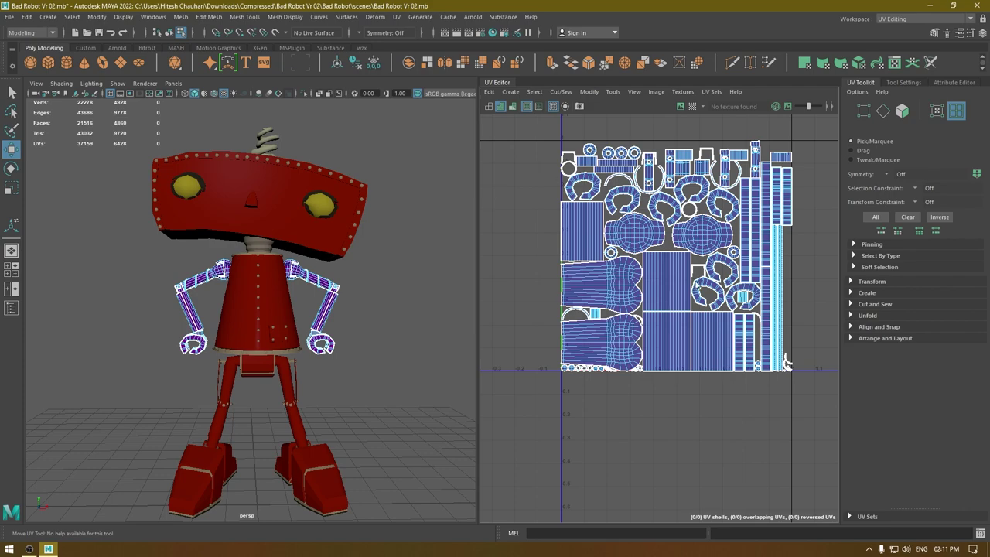
scroll(705, 264, up, 4)
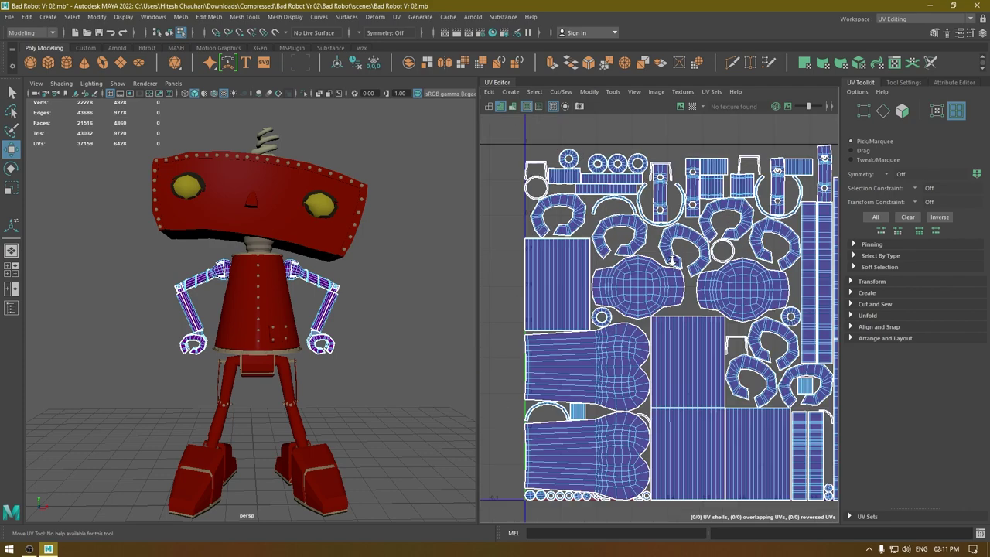
Examine the packed arm layout up close across the whole tile, checking the shading for reversed shells.
alt+middle_drag(638, 192, 635, 268)
scroll(659, 263, up, 3)
alt+middle_drag(674, 237, 607, 251)
alt+middle_drag(822, 240, 672, 215)
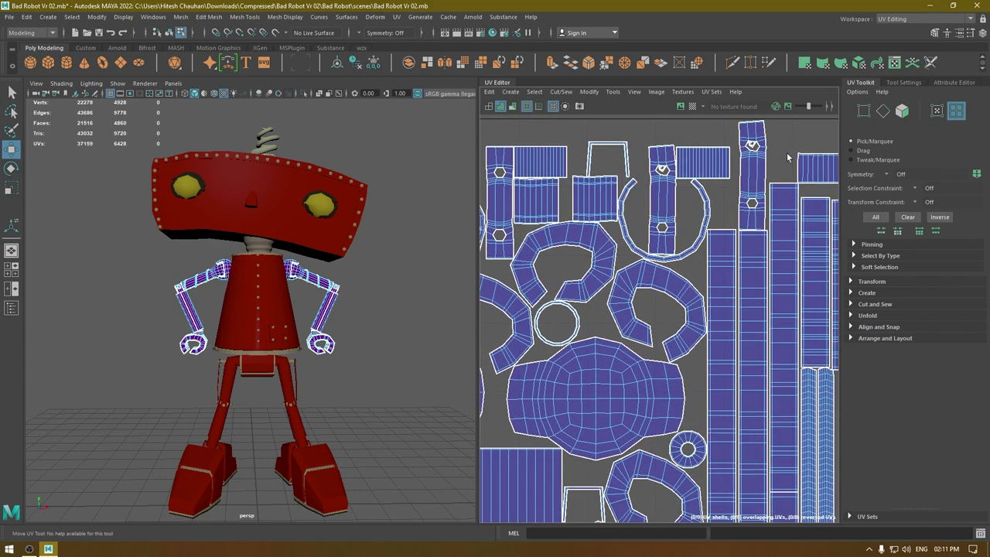
scroll(786, 313, down, 3)
alt+middle_drag(711, 301, 673, 91)
alt+middle_drag(695, 333, 689, 312)
scroll(742, 413, up, 4)
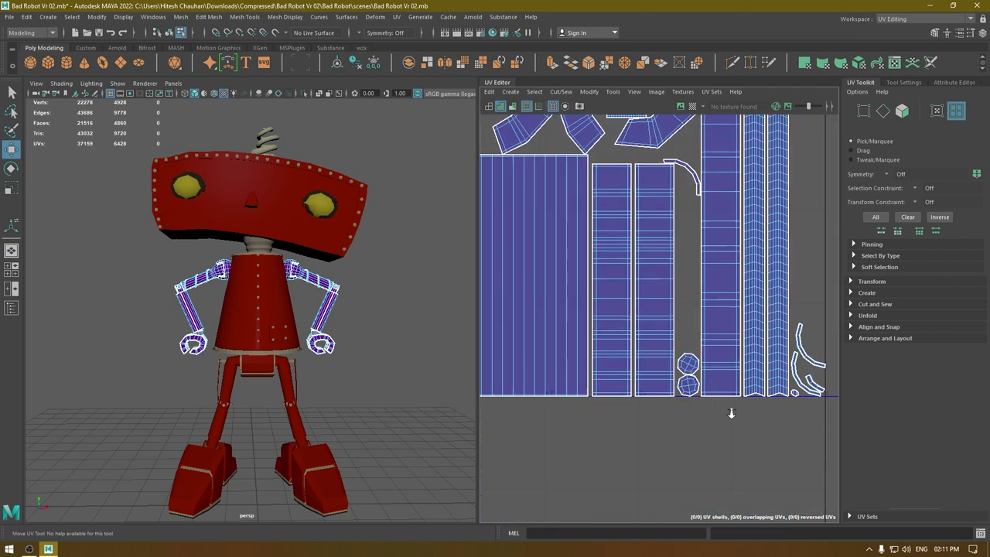
alt+middle_drag(545, 383, 808, 341)
alt+middle_drag(518, 340, 774, 339)
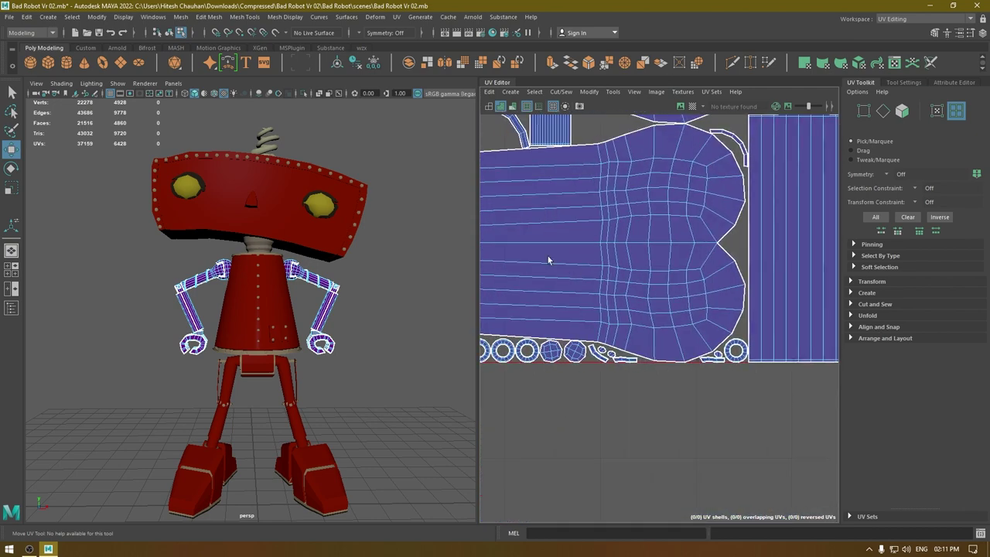
alt+middle_drag(548, 258, 800, 249)
alt+middle_drag(709, 245, 621, 237)
scroll(646, 320, up, 2)
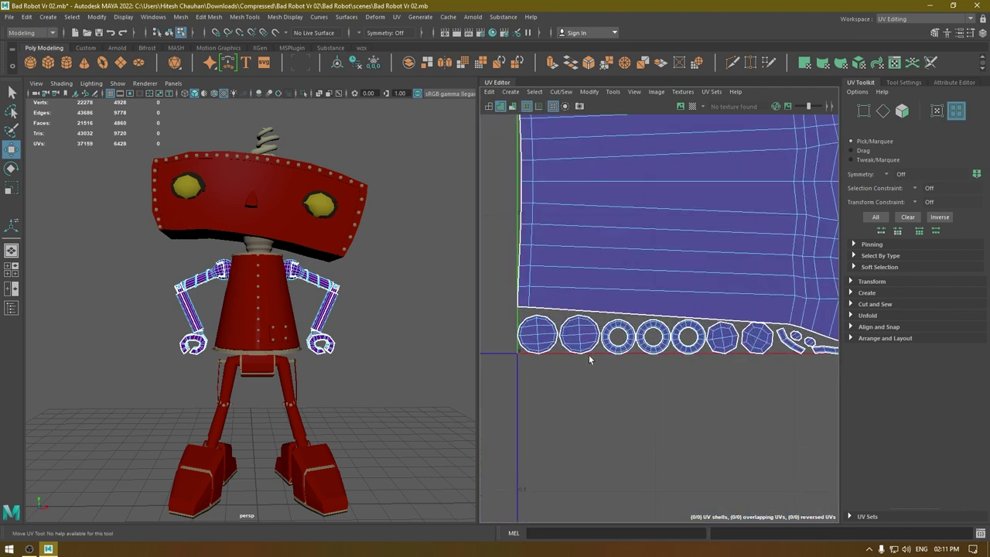
scroll(541, 343, up, 2)
Flip the round cap shell nearest the UV origin to demonstrate the reversed-UV shading, and flip it back.
right_drag(543, 326, 501, 292)
click(550, 337)
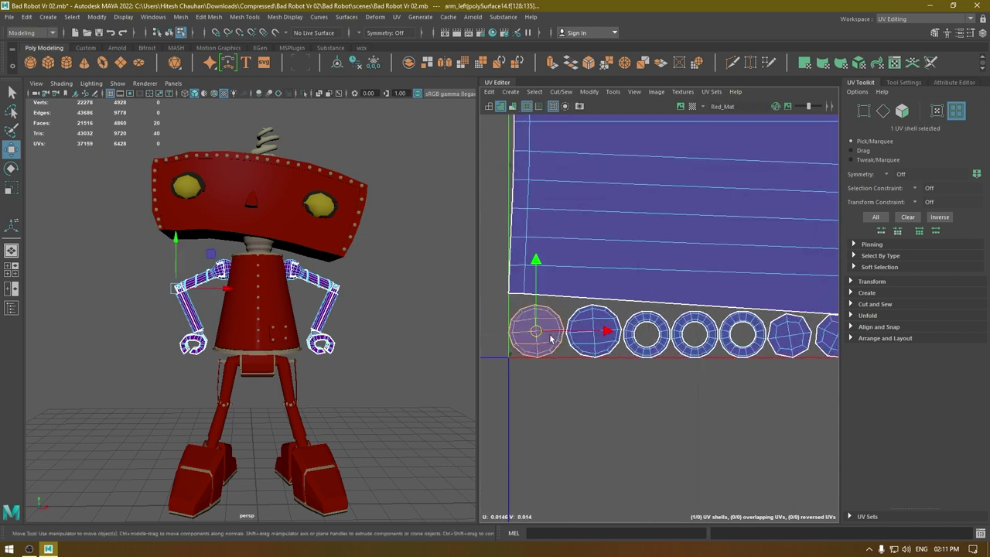
click(589, 91)
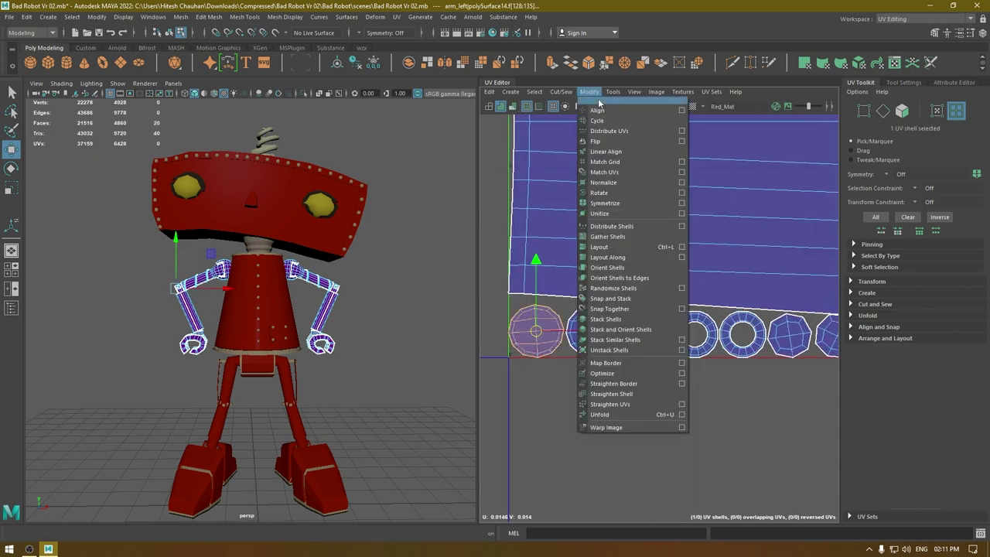
click(604, 148)
click(548, 436)
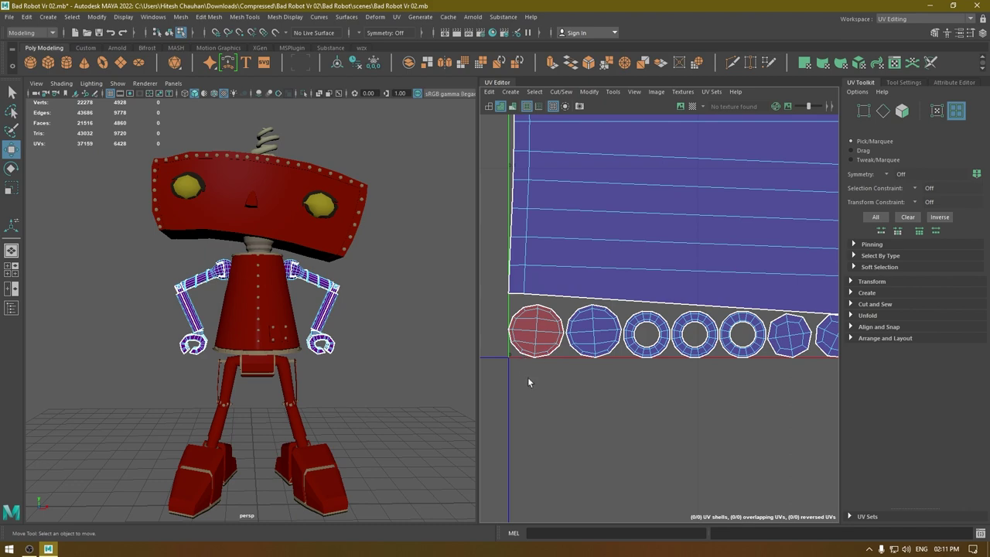
right_drag(535, 396, 513, 366)
click(546, 342)
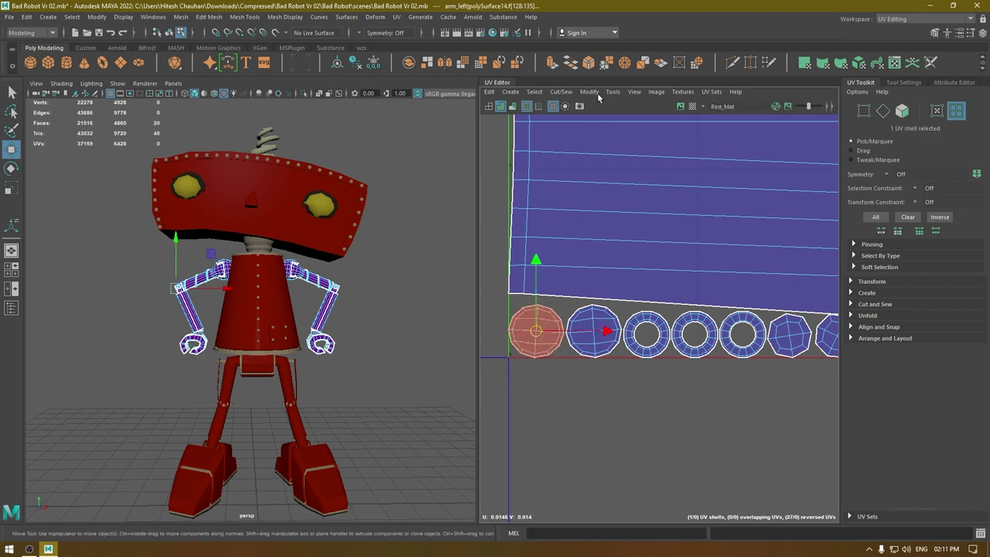
click(590, 92)
click(609, 142)
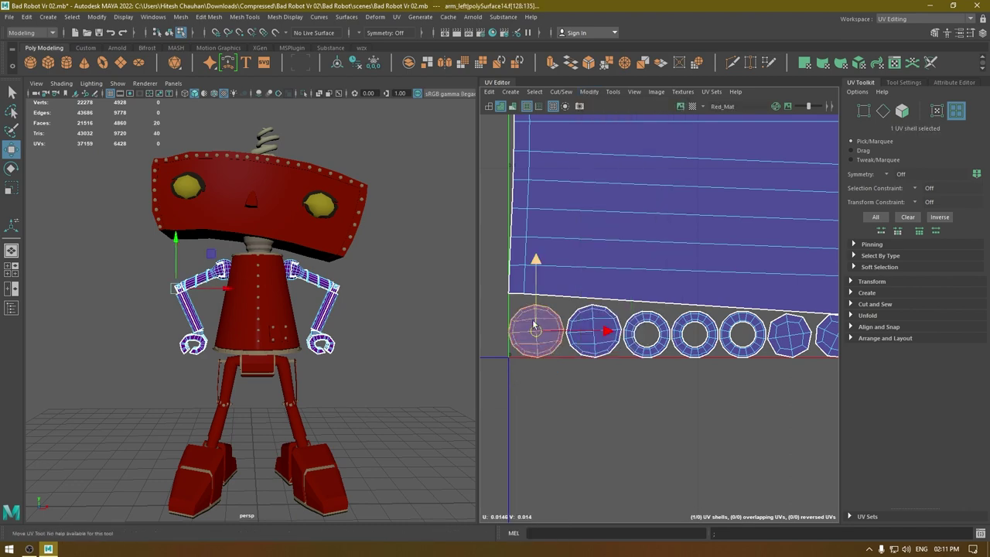
Move all the arm shells out of the 0-1 tile to the empty tile around U 1.54, V -1.5, and return to object selection.
alt+right_drag(601, 420, 511, 55)
alt+middle_drag(568, 192, 566, 208)
drag(567, 152, 756, 359)
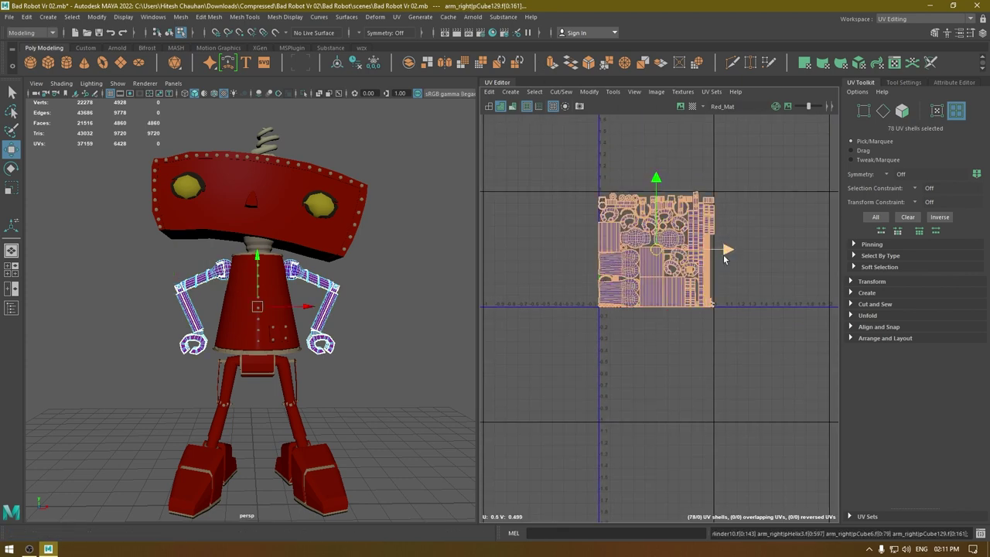
alt+middle_drag(690, 256, 637, 238)
drag(607, 233, 723, 466)
right_drag(302, 204, 386, 178)
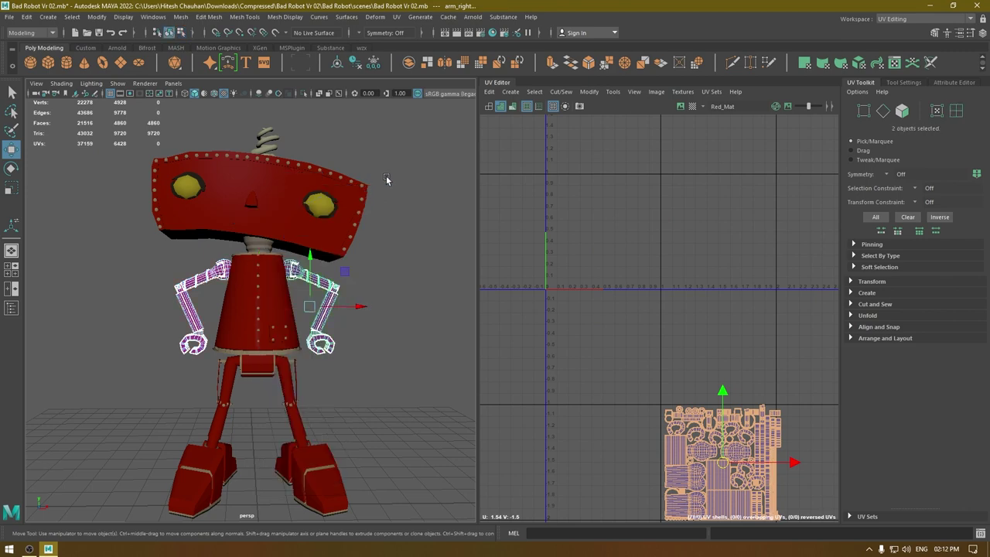
Select the robot's head, body and arms without the legs and view their UV layouts across the tiles.
click(402, 279)
scroll(401, 279, down, 3)
alt+drag(401, 279, 93, 357)
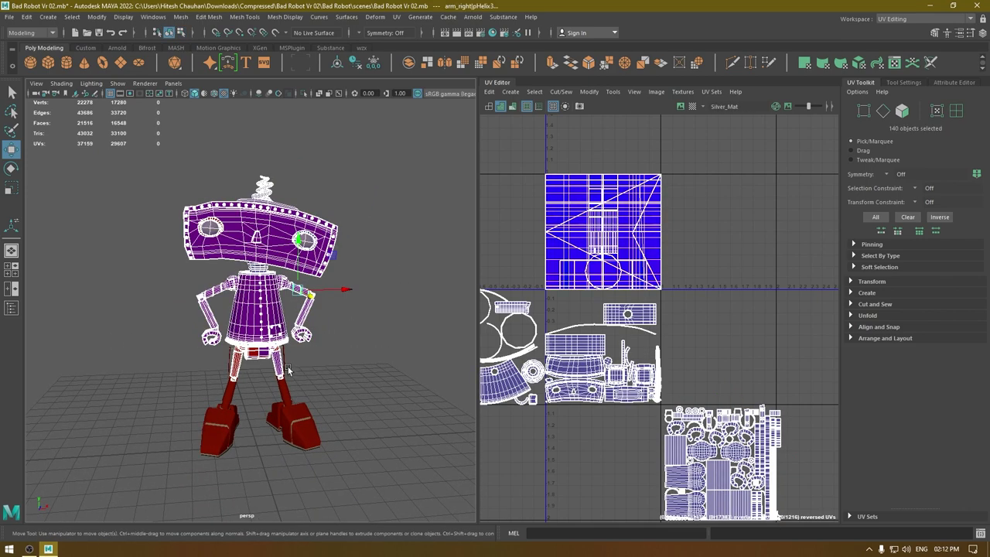
alt+drag(288, 371, 292, 386)
ctrl+drag(328, 454, 187, 353)
alt+right_drag(331, 379, 311, 343)
alt+drag(311, 344, 437, 388)
scroll(707, 287, down, 3)
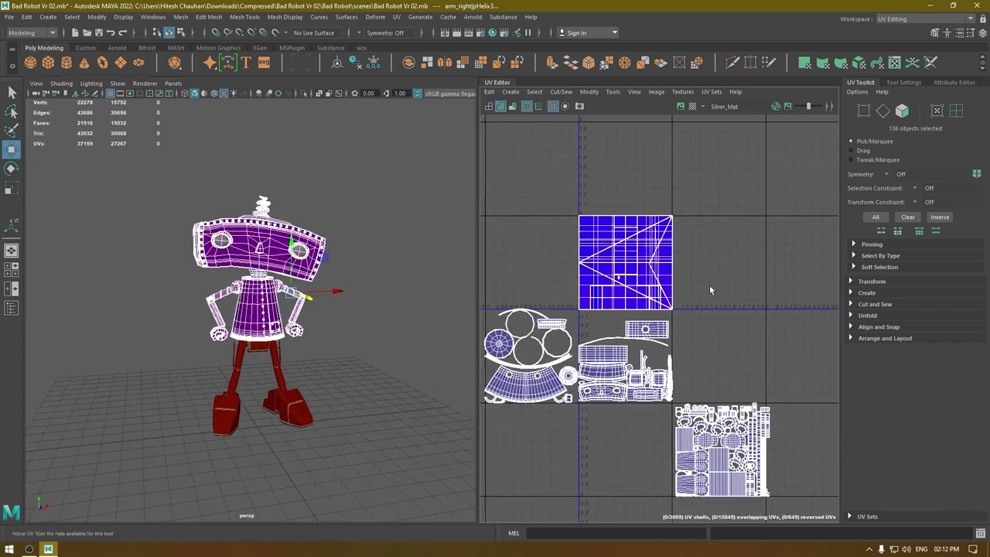
alt+middle_drag(709, 289, 756, 270)
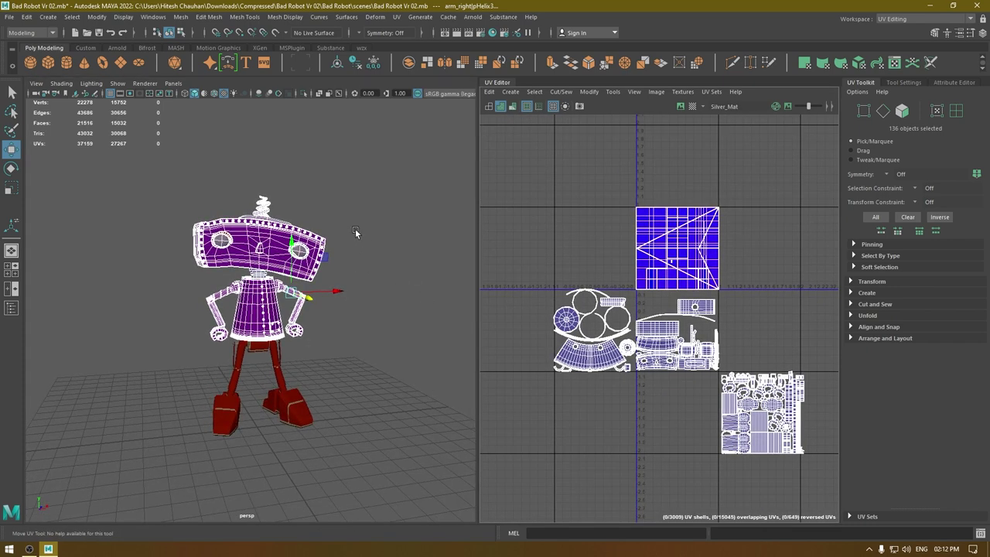
Examine the selected head, body and arms from several angles with their UV shading displayed.
alt+drag(356, 232, 402, 270)
scroll(293, 255, up, 3)
alt+drag(262, 203, 260, 189)
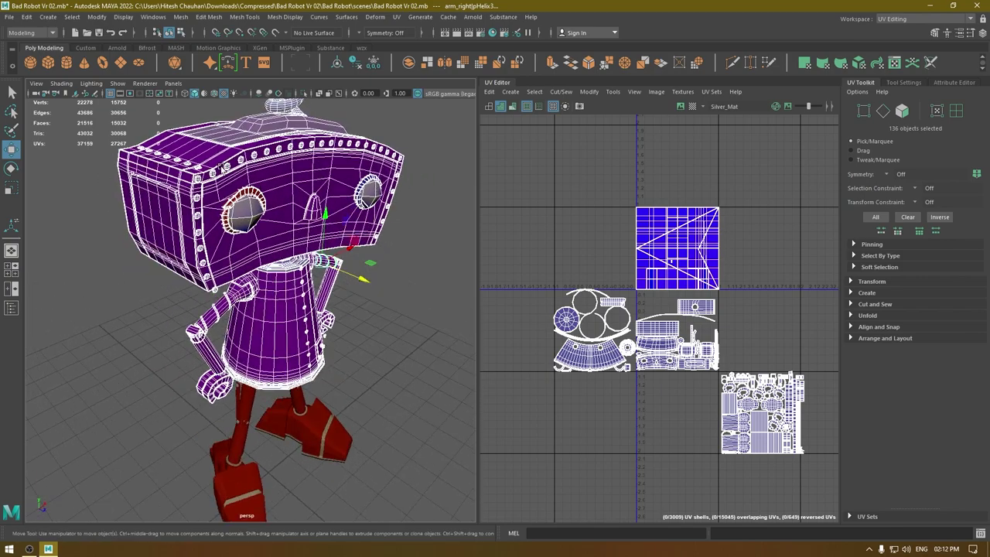
alt+drag(192, 206, 215, 210)
alt+right_drag(215, 210, 246, 259)
alt+drag(263, 245, 147, 227)
scroll(245, 242, down, 4)
scroll(315, 231, up, 4)
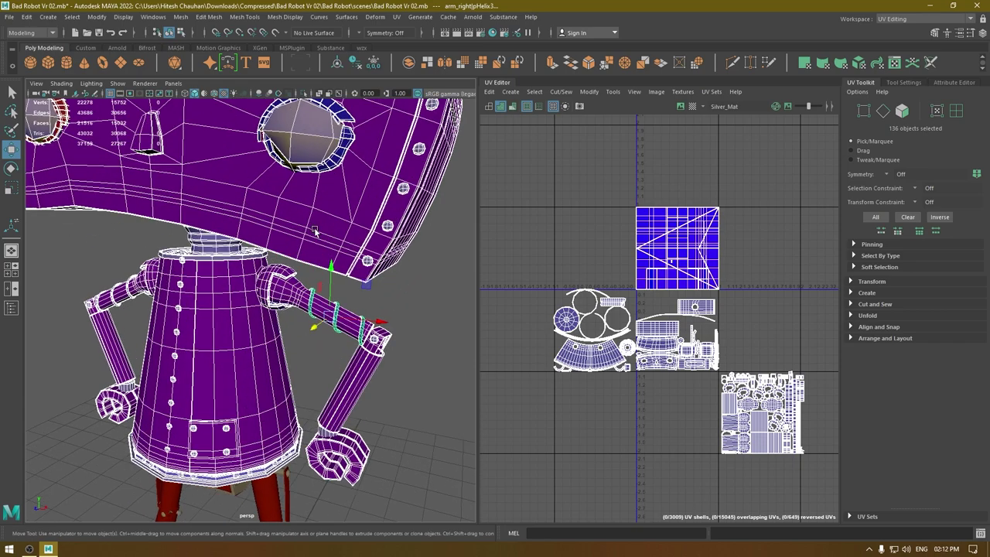
alt+middle_drag(314, 231, 314, 262)
alt+drag(314, 198, 335, 202)
scroll(363, 184, down, 4)
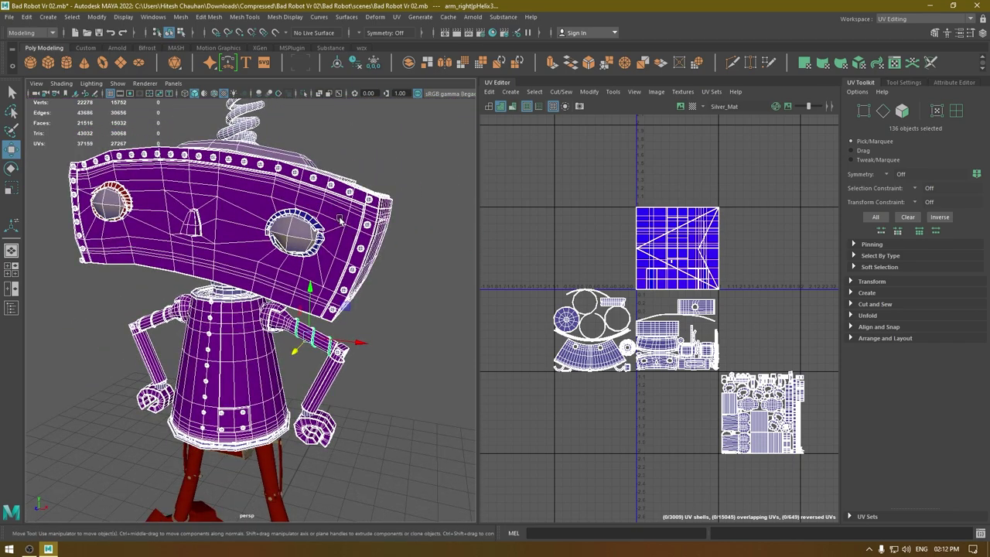
Clear the selection and examine the whole robot from different sides, including the legs and feet.
alt+drag(369, 197, 390, 266)
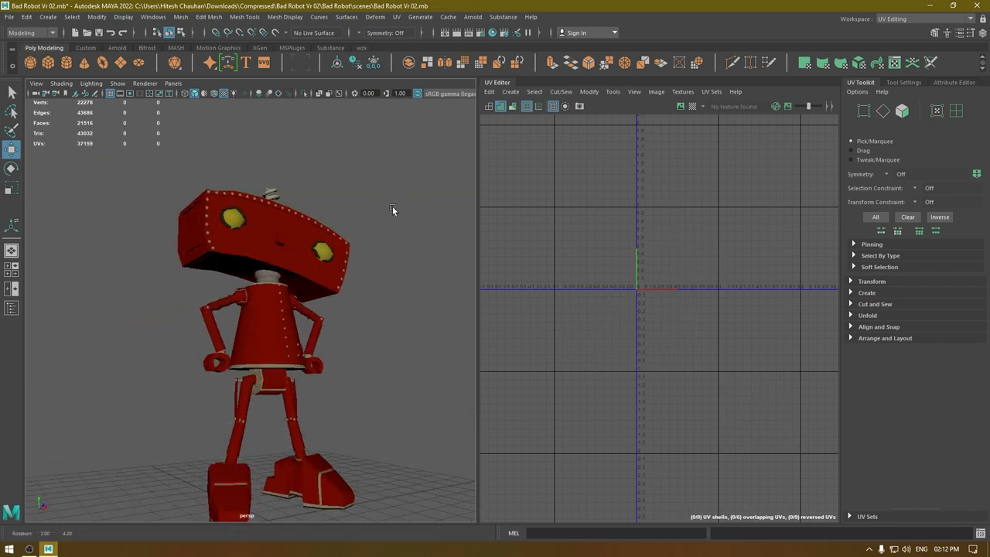
alt+middle_drag(390, 266, 381, 245)
alt+drag(380, 246, 409, 271)
scroll(361, 243, up, 2)
alt+middle_drag(285, 373, 283, 314)
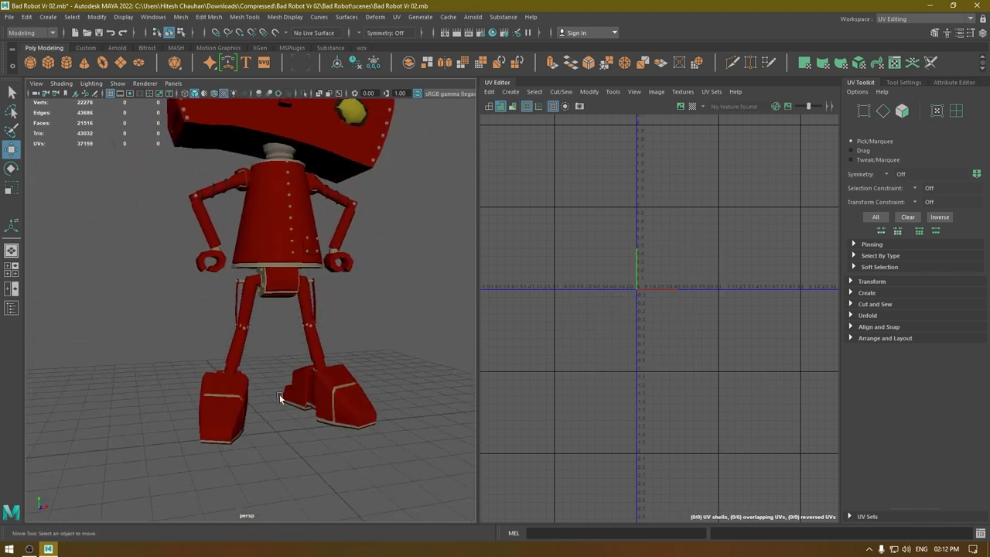
alt+drag(378, 398, 316, 411)
scroll(309, 371, down, 3)
alt+middle_drag(300, 317, 302, 359)
alt+drag(301, 358, 425, 359)
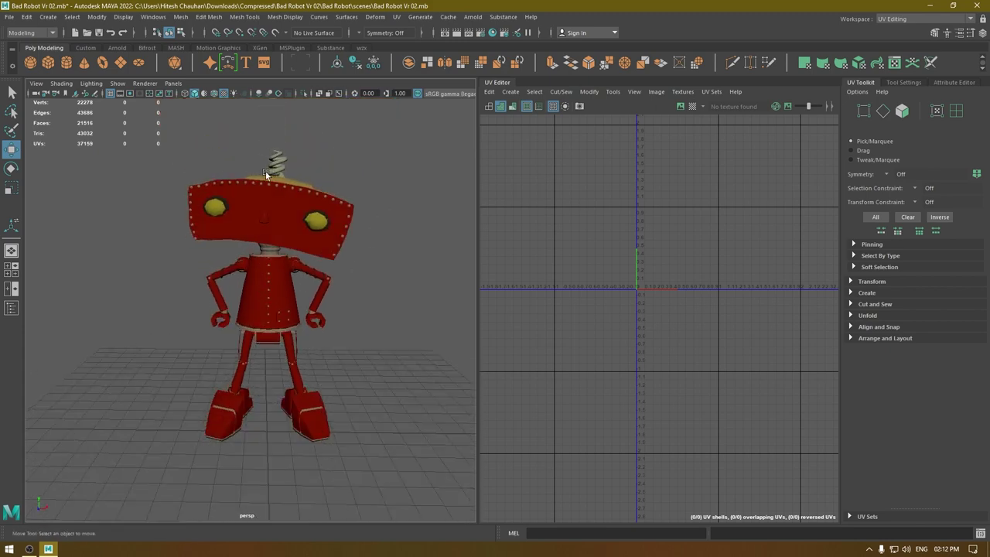
alt+drag(265, 171, 248, 203)
alt+drag(335, 246, 265, 262)
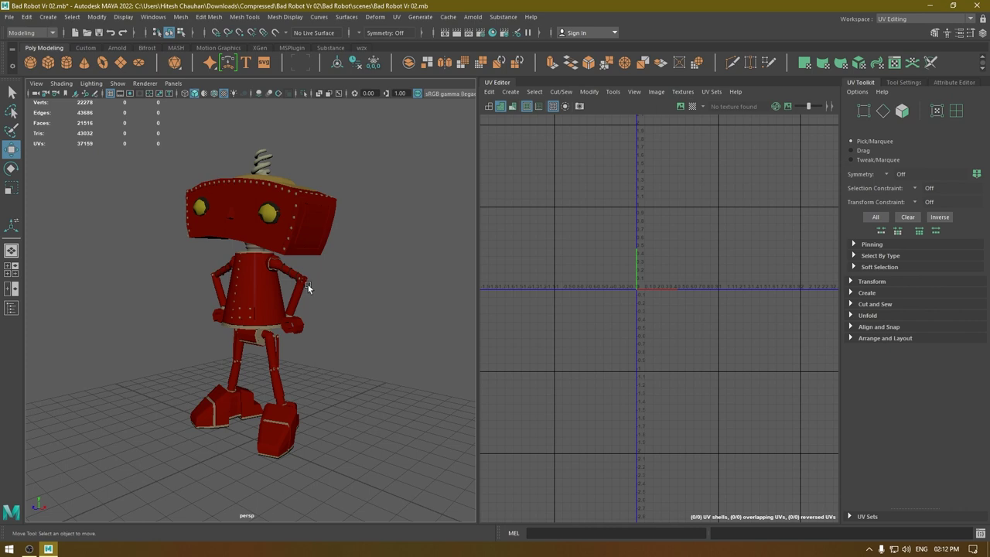
Save the scene and frame the robot in a closer three-quarter view.
key(ctrl+s)
scroll(391, 387, down, 3)
alt+drag(391, 387, 412, 311)
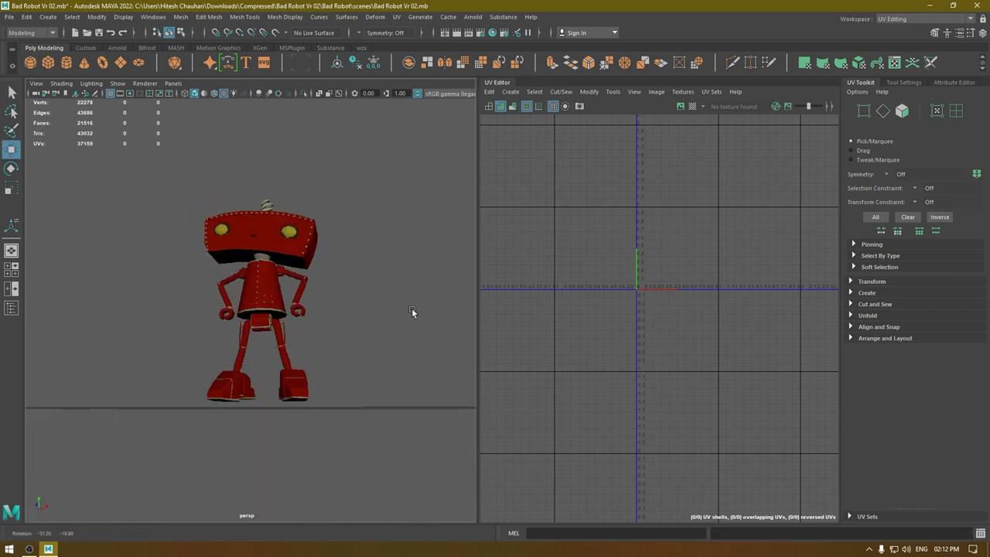
scroll(415, 413, up, 5)
alt+drag(414, 417, 391, 438)
key(ctrl+s)
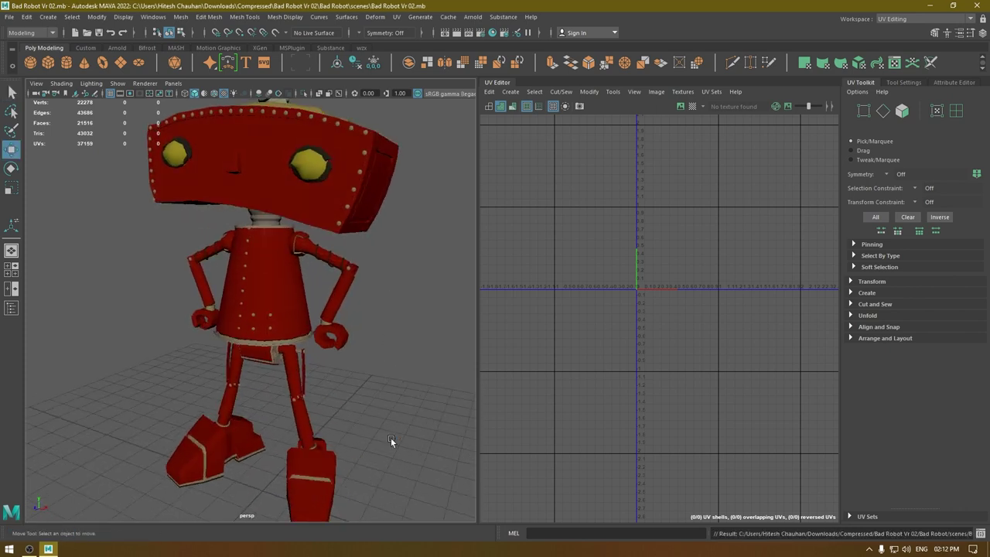